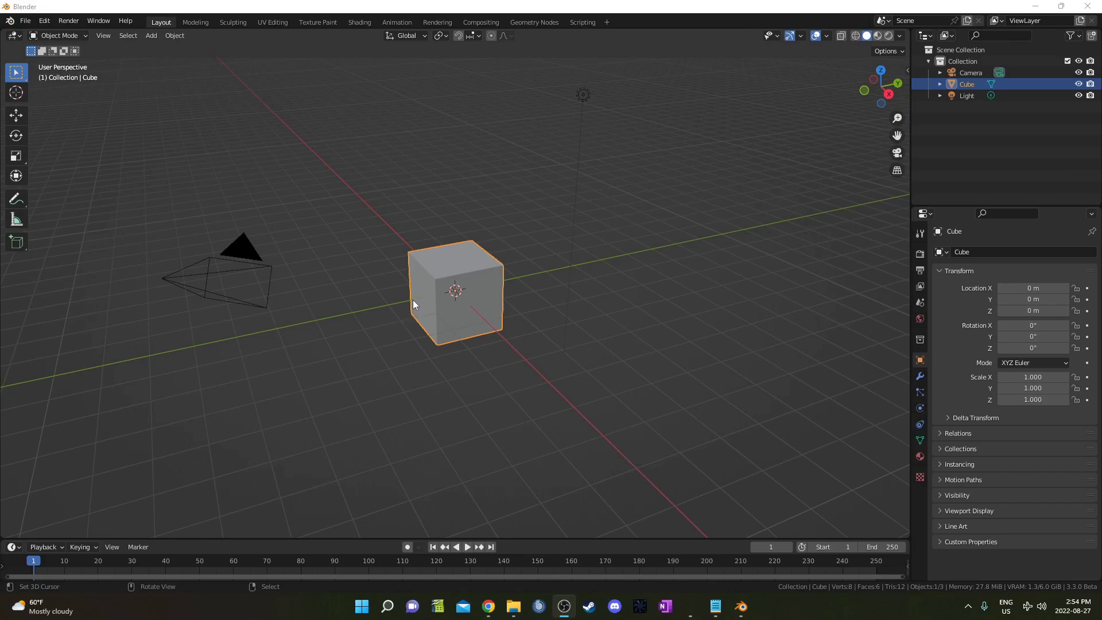
Delete the default cube and add a plane mesh at the world origin.
key("x")
middle_click_drag(413, 304, 469, 359)
left_click(427, 309)
key("shift+a")
mouse_move(426, 310)
left_click(459, 311)
View the plane from the top and align the camera to that view.
key("KP_7")
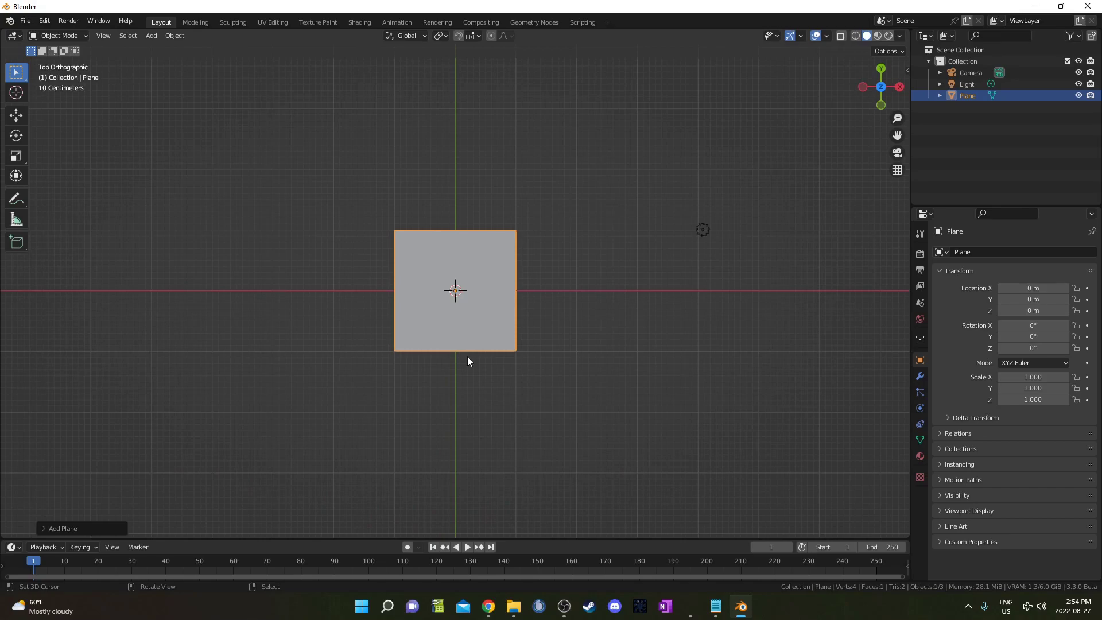
scroll(468, 356, "up", 6)
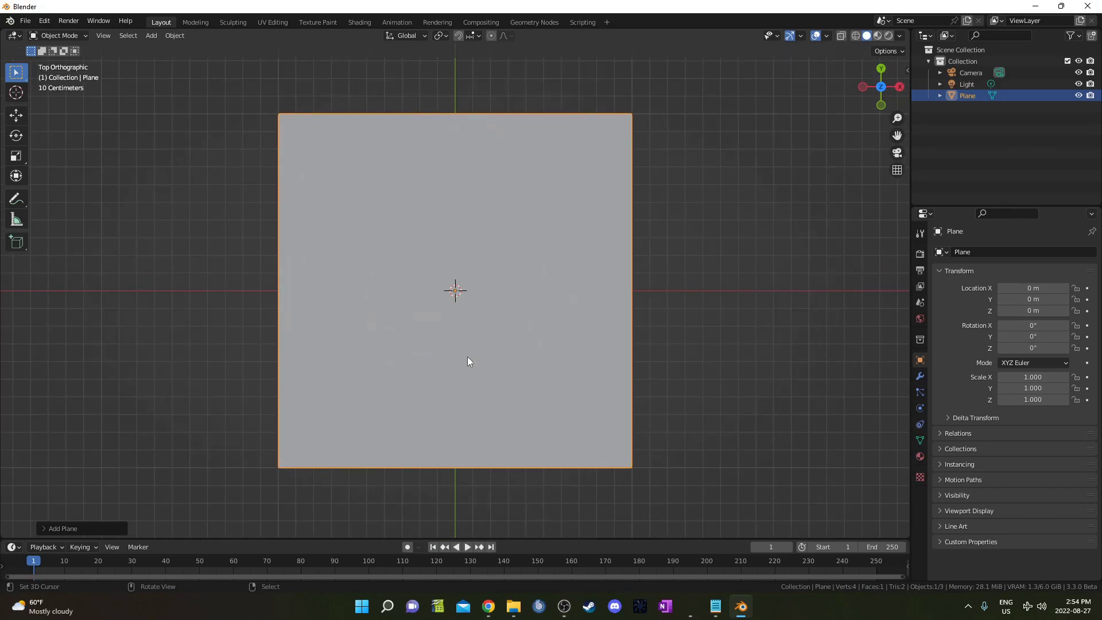
key("KP_0")
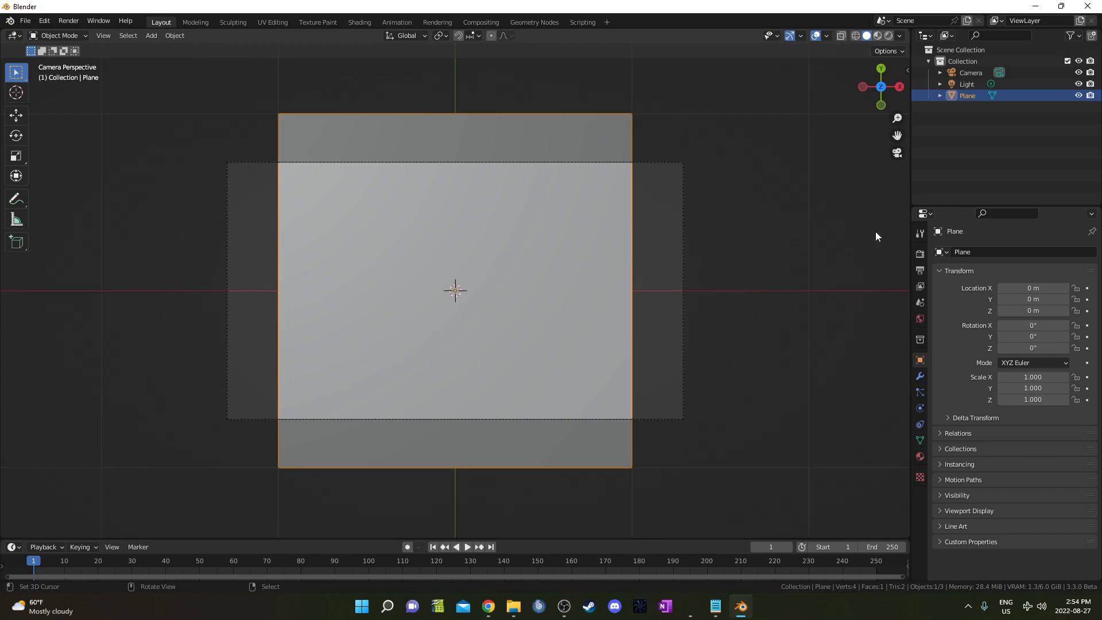
Set the output resolution X to 1080 px for a square render format.
left_click(921, 254)
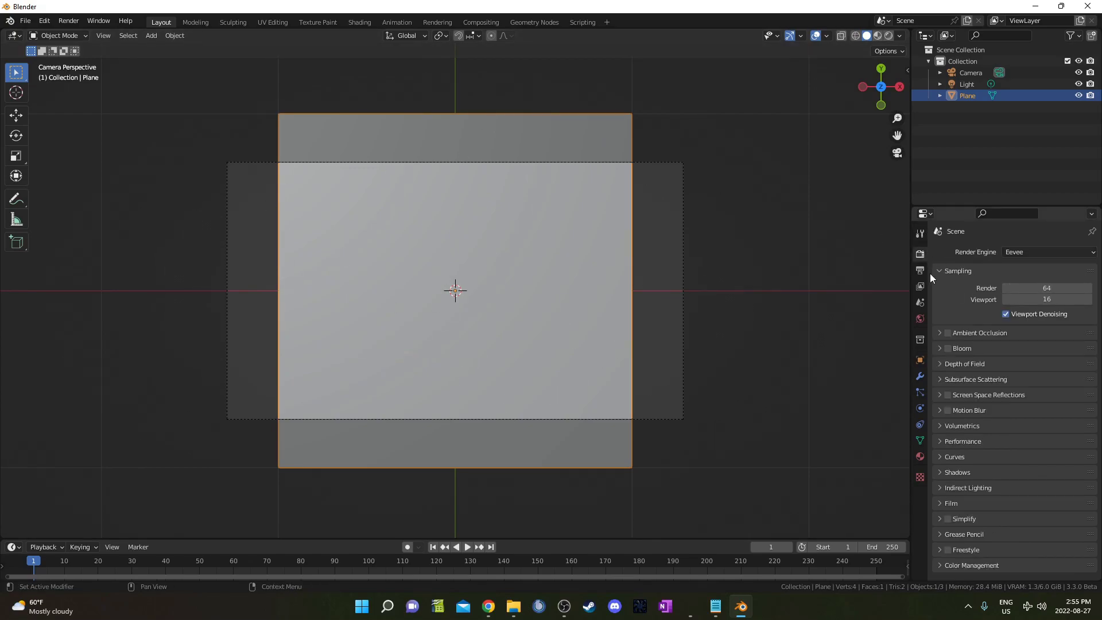
left_click(921, 271)
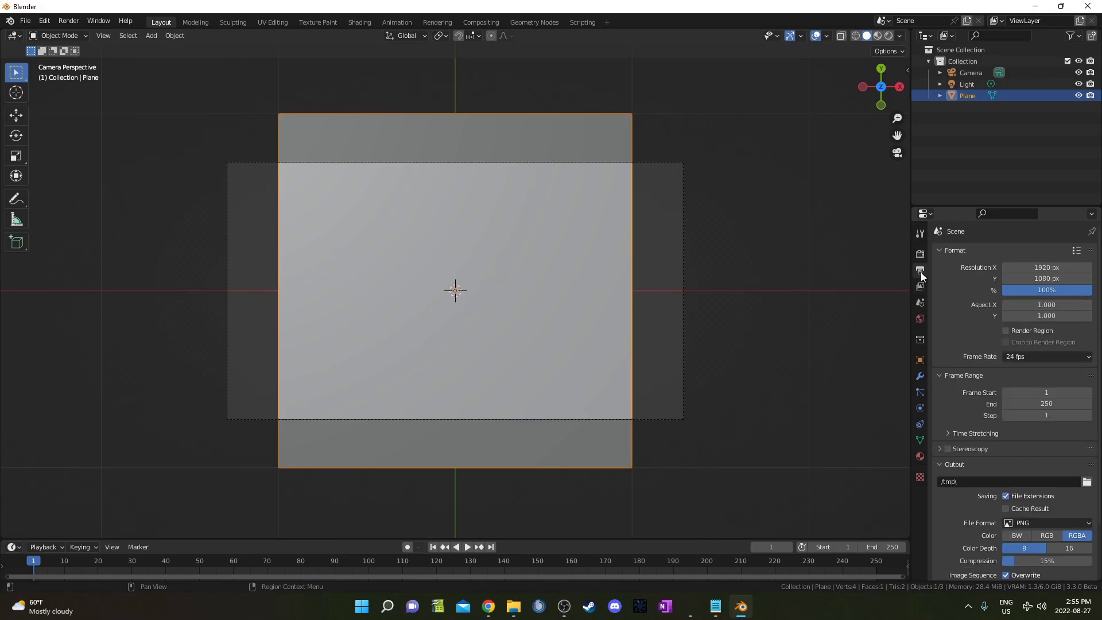
left_click(1034, 267)
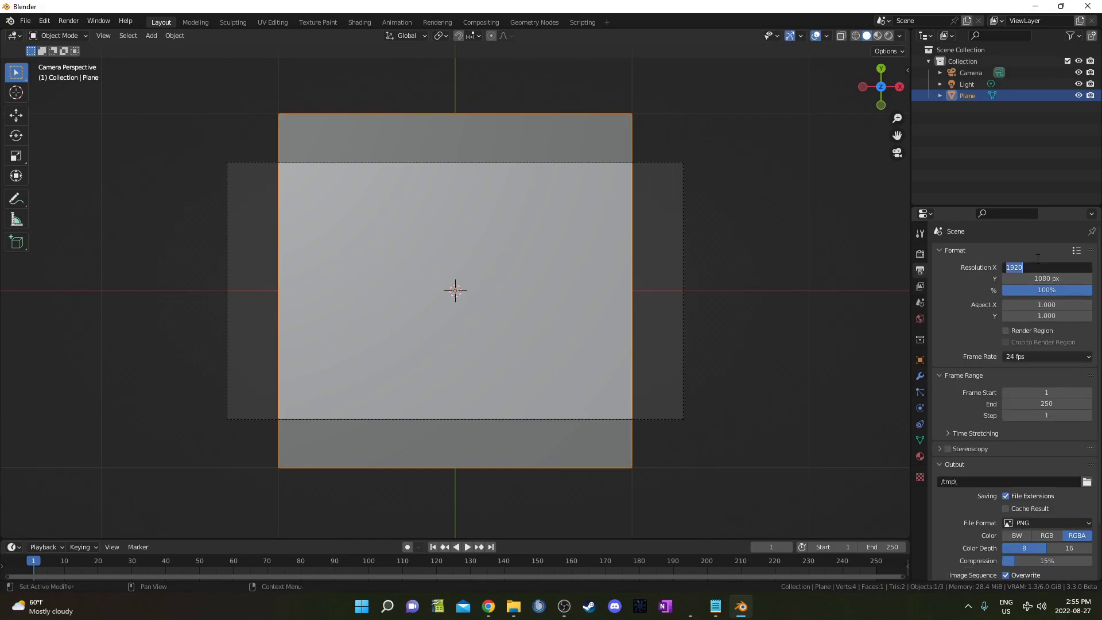
type("1080")
key("Return")
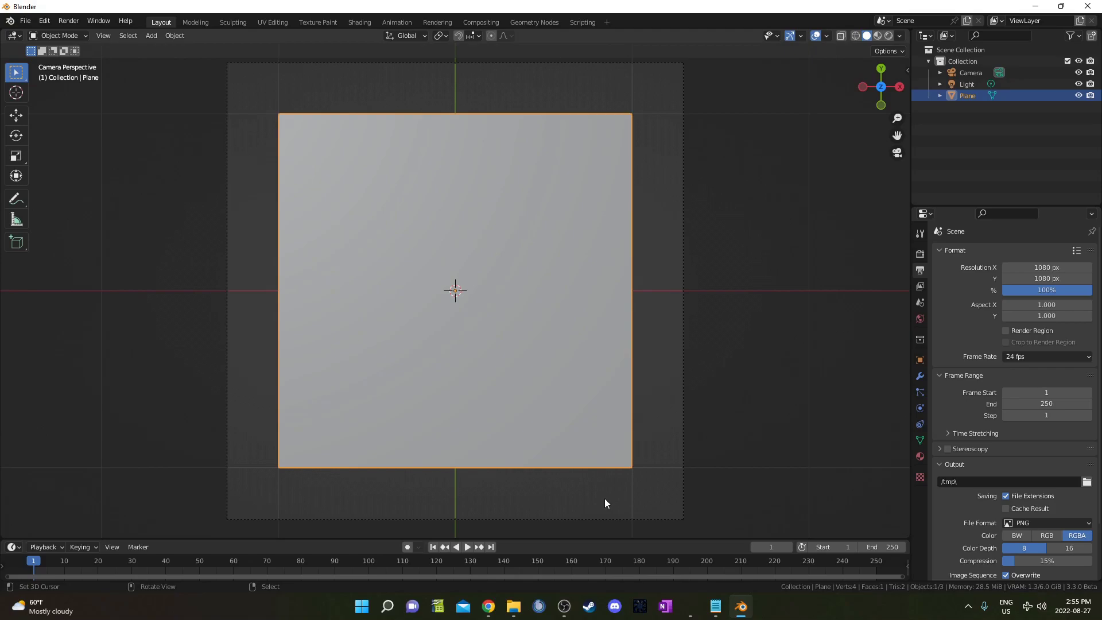
Move the camera down along the global Z axis until the plane fills the camera frame.
left_click(587, 519)
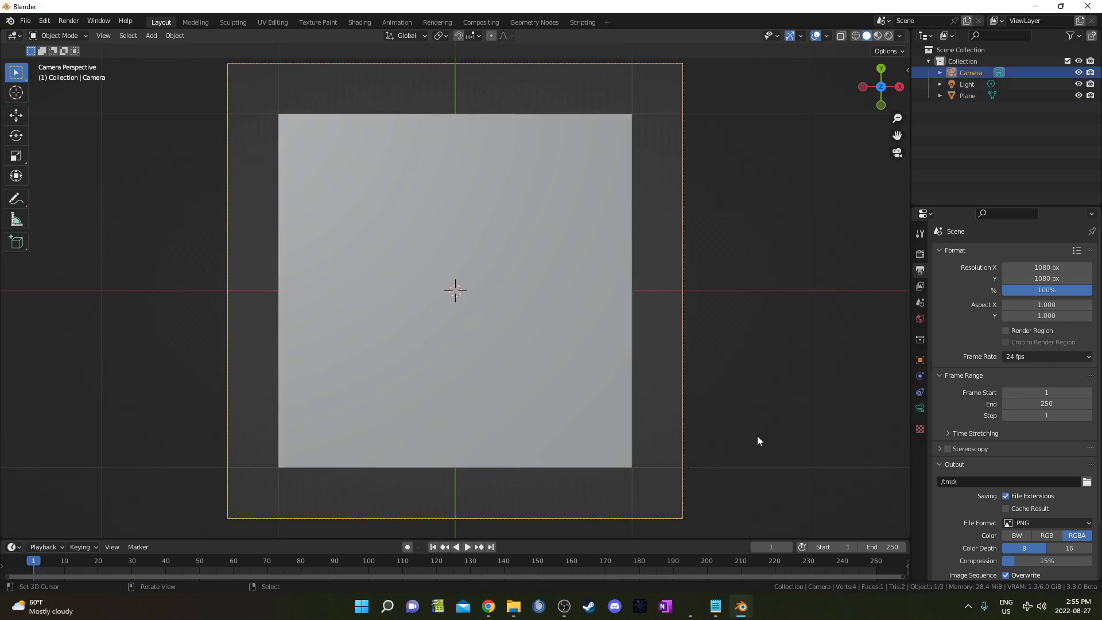
key("g")
key("z")
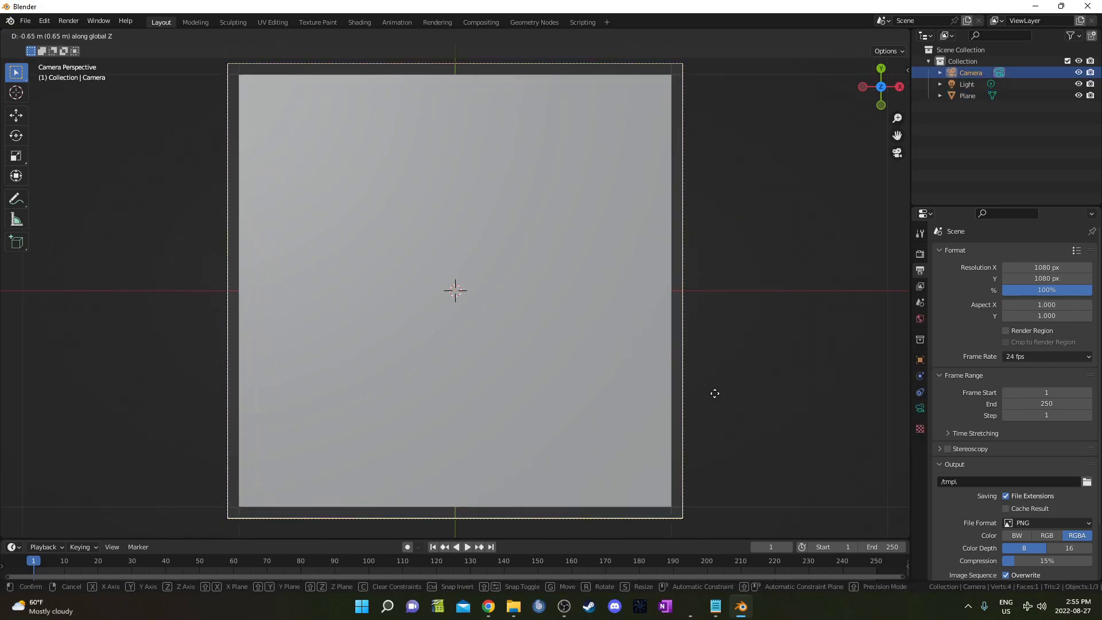
left_click(688, 370)
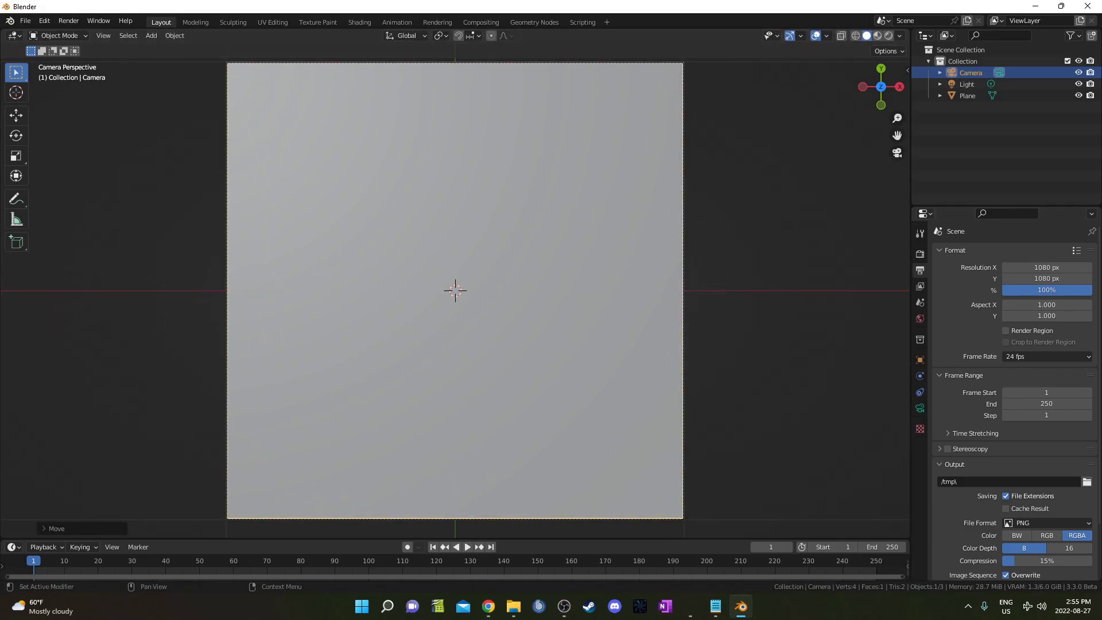
Set the output color management to Override and choose the Standard view transform.
scroll(977, 401, "down", 3)
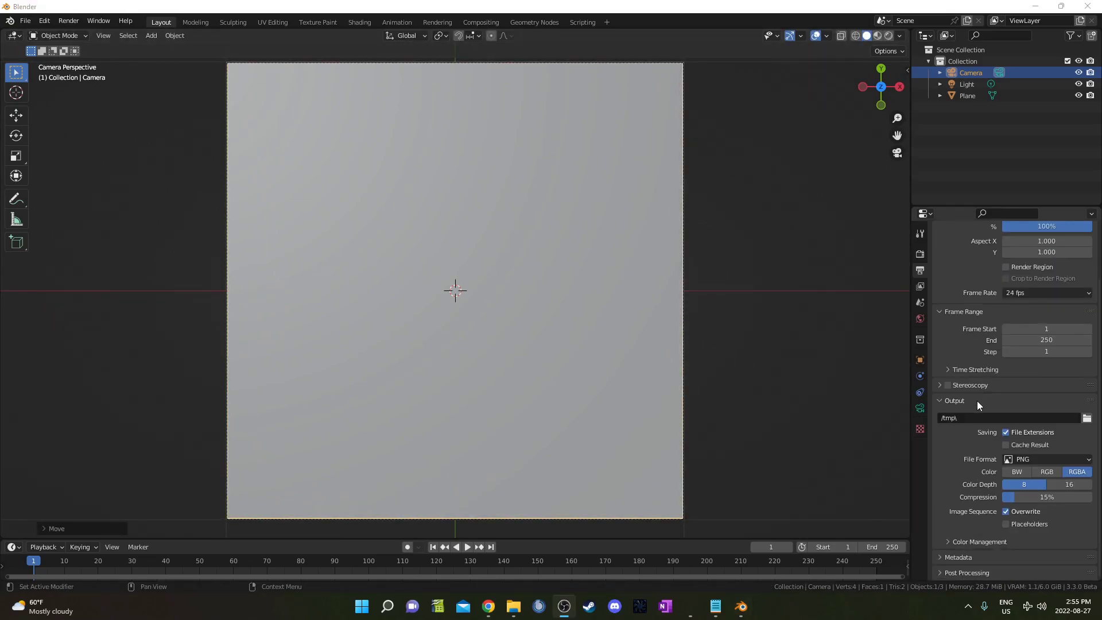
left_click(961, 541)
scroll(972, 497, "down", 5)
left_click(1070, 456)
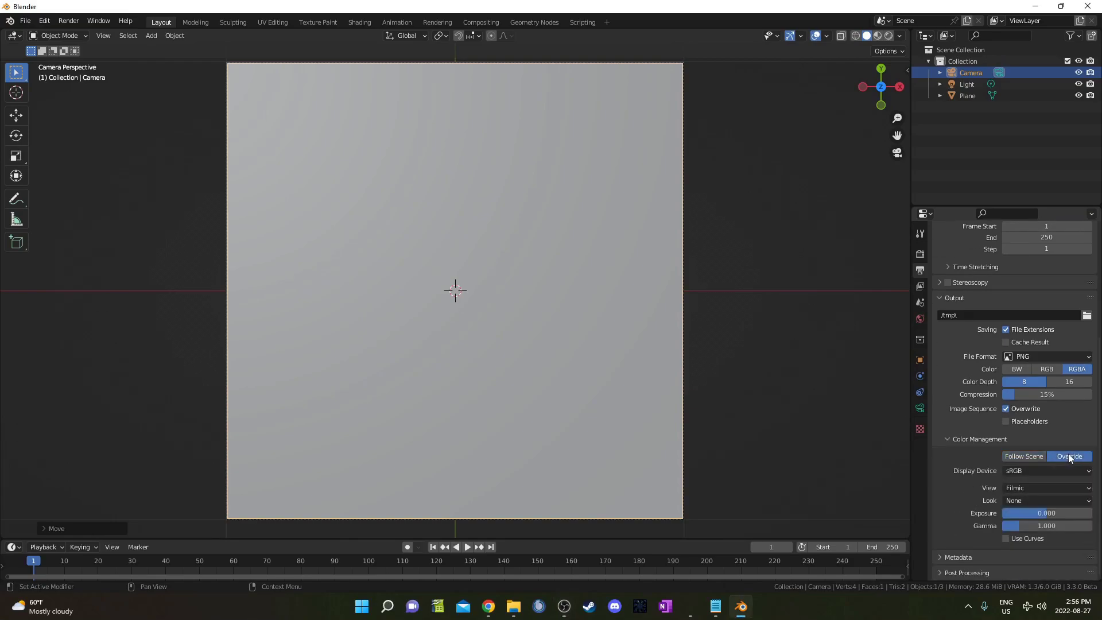
left_click(1031, 487)
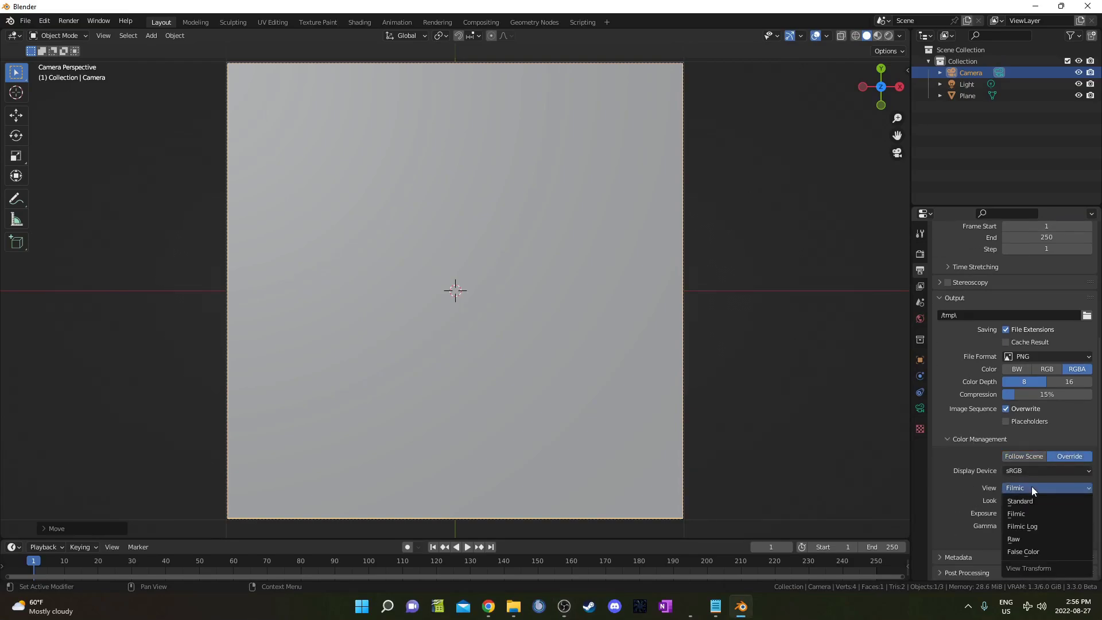
left_click(1034, 500)
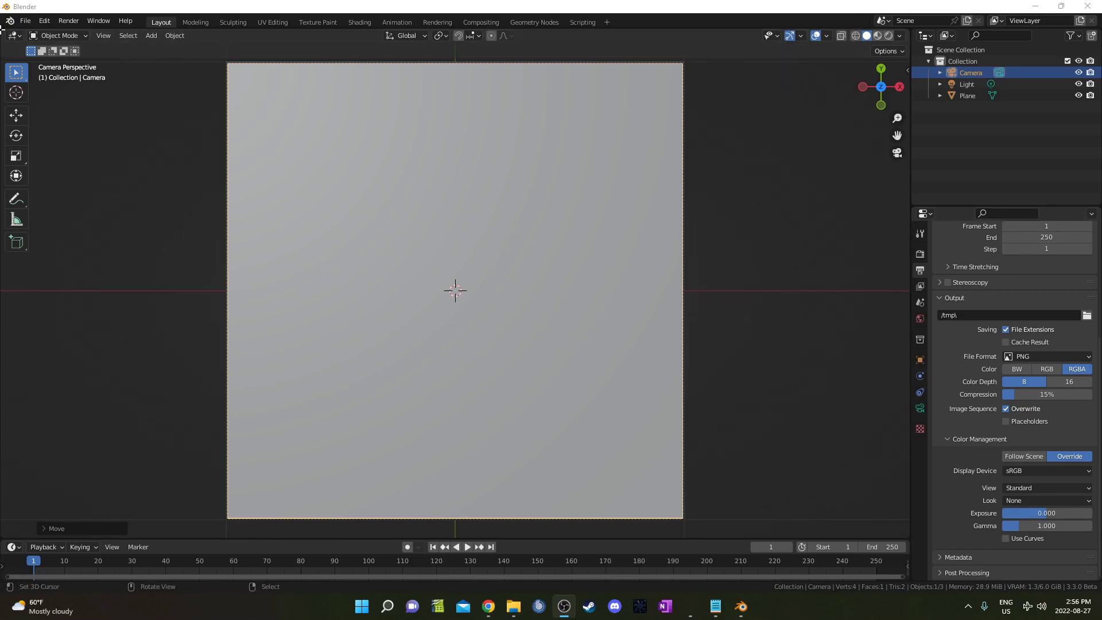
Split the 3D viewport into two side-by-side areas and turn one into a Shader Editor with its sidebar hidden.
left_click_drag(3, 34, 439, 55)
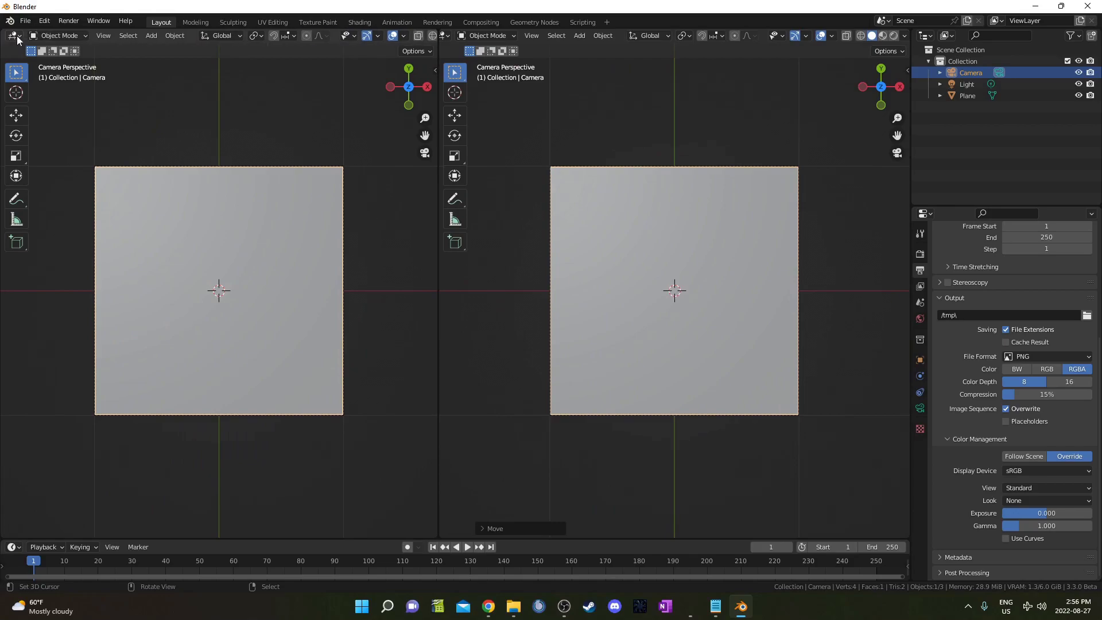
left_click(17, 38)
left_click(57, 140)
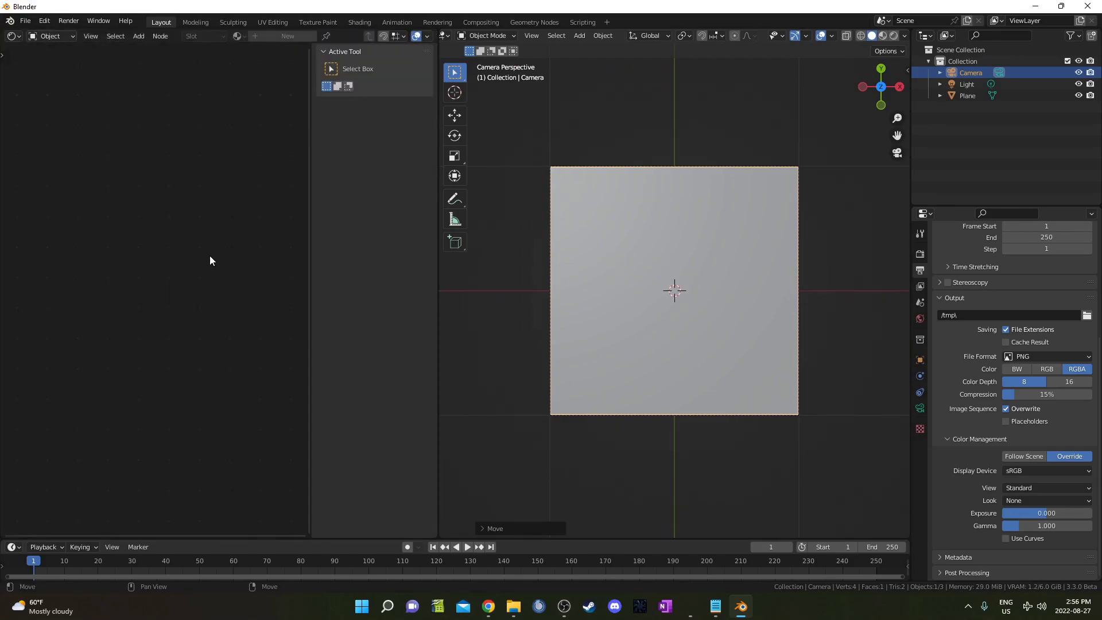
key("n")
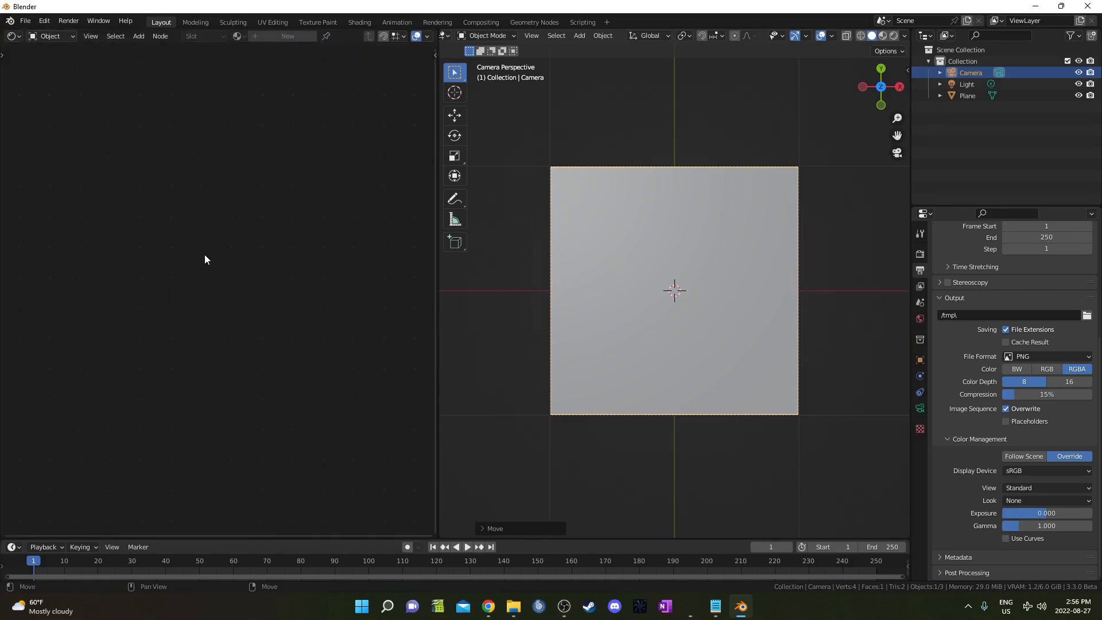
Assign the existing material named Material to the plane and delete its Principled BSDF node.
left_click(656, 270)
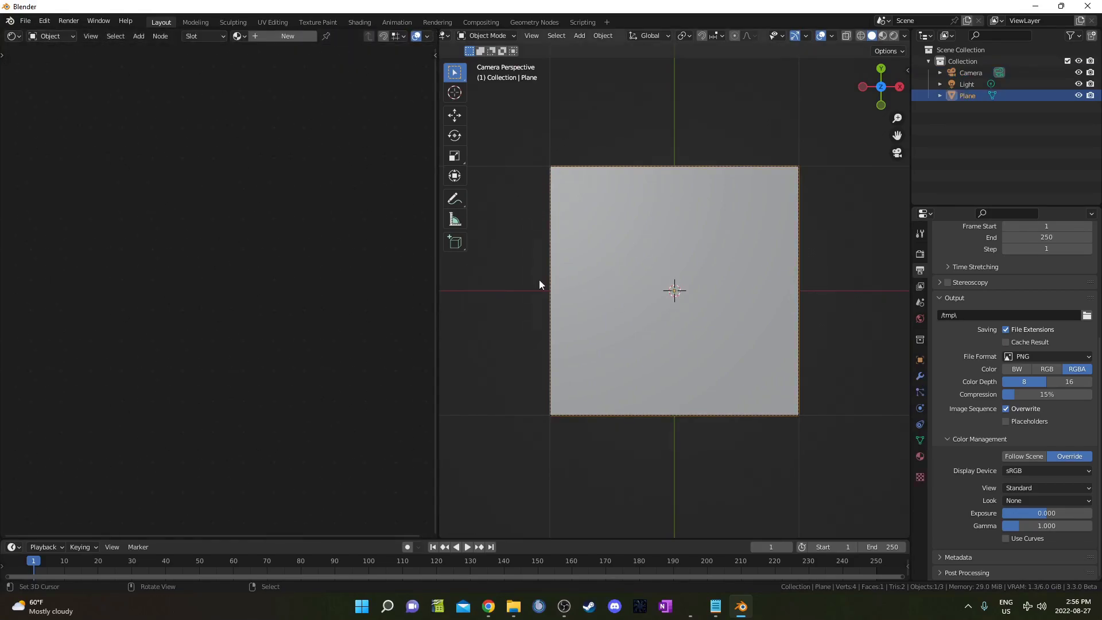
left_click(237, 35)
left_click(257, 54)
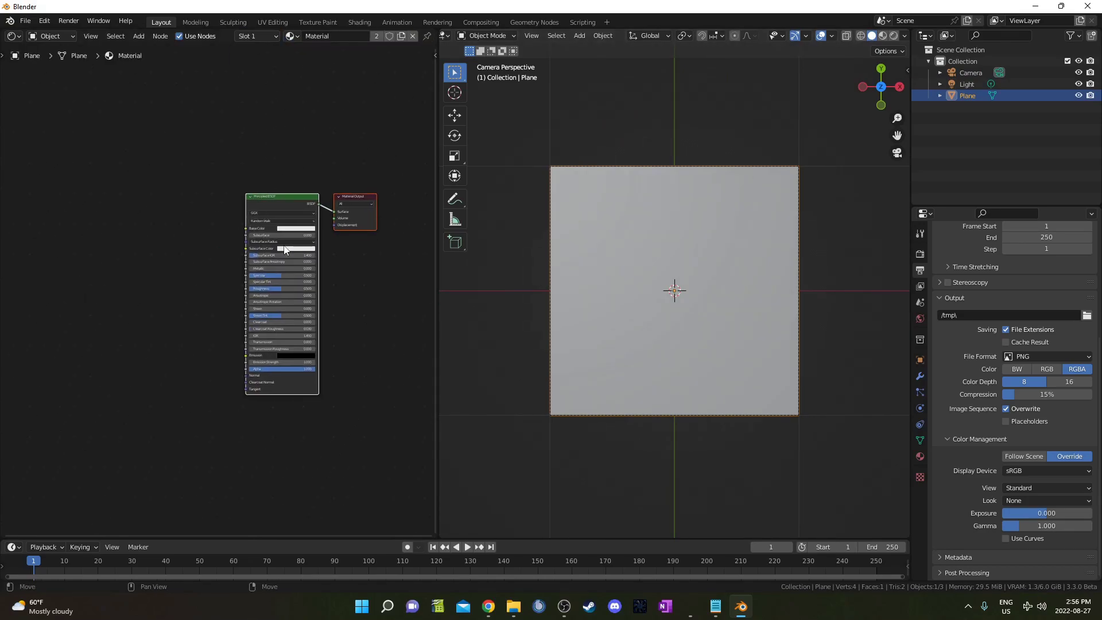
left_click(286, 198)
key("x")
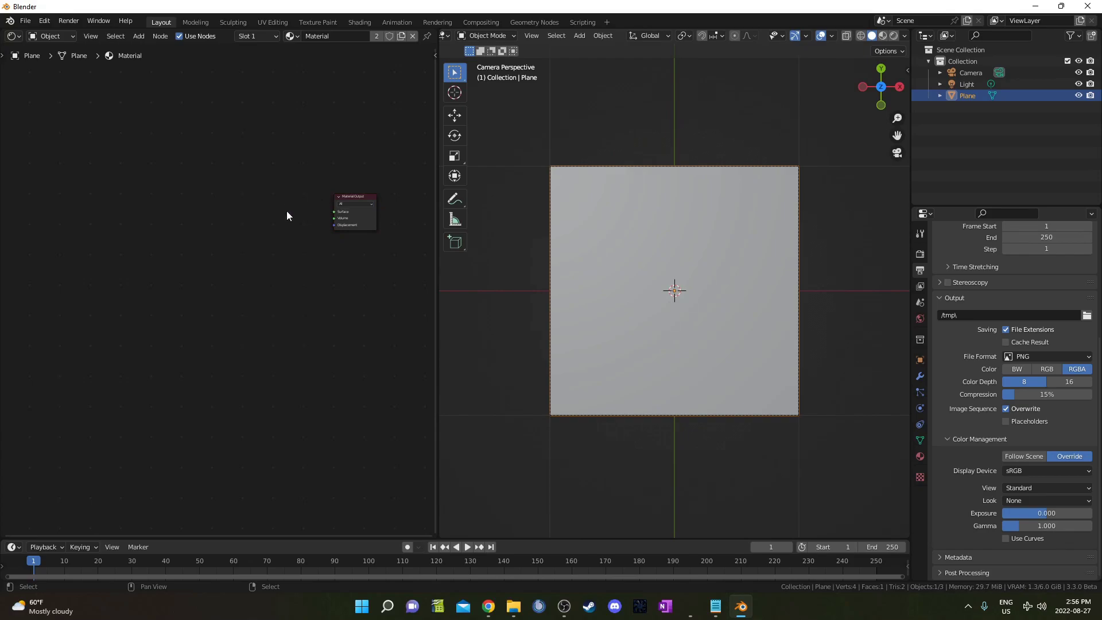
Add a Musgrave Texture node and connect its Height output to the Surface input of the Material Output.
scroll(276, 242, "up", 2)
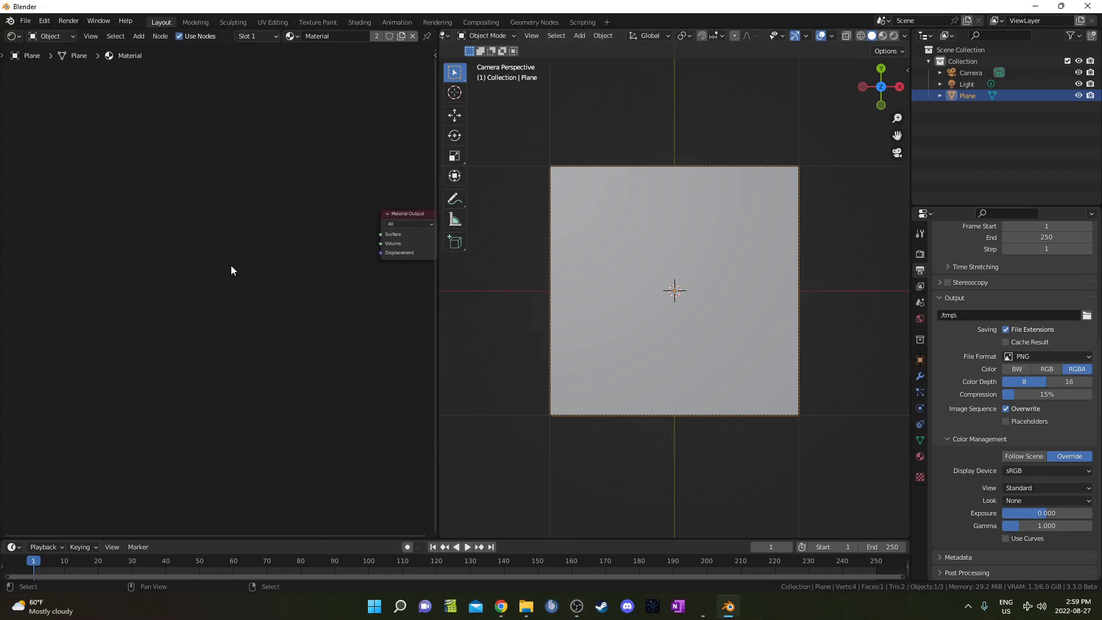
key("shift+a")
left_click(225, 260)
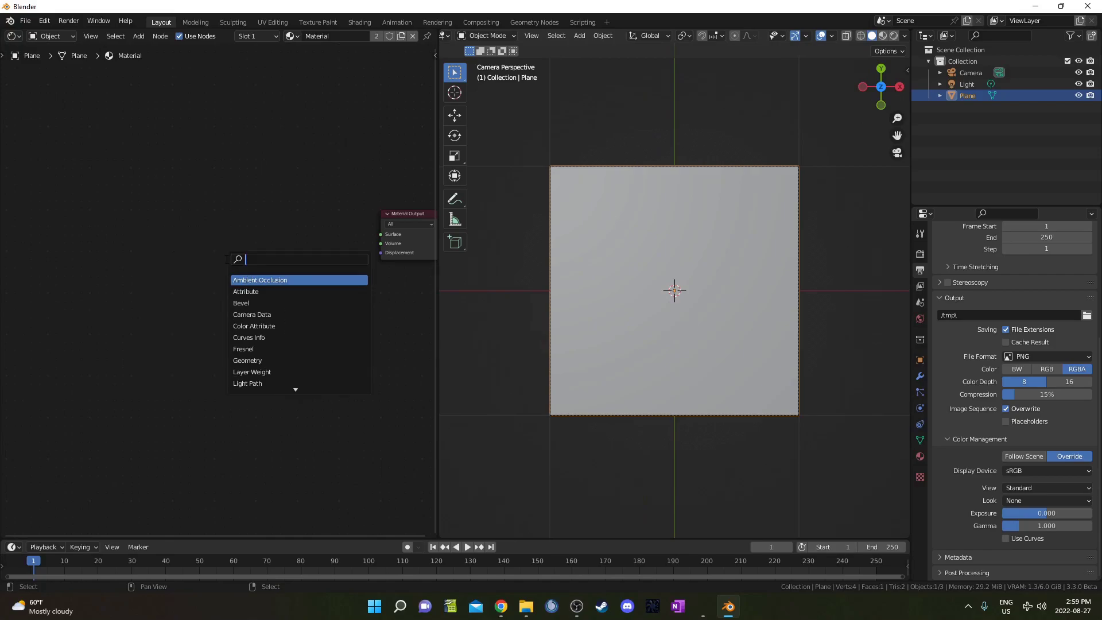
type("musg")
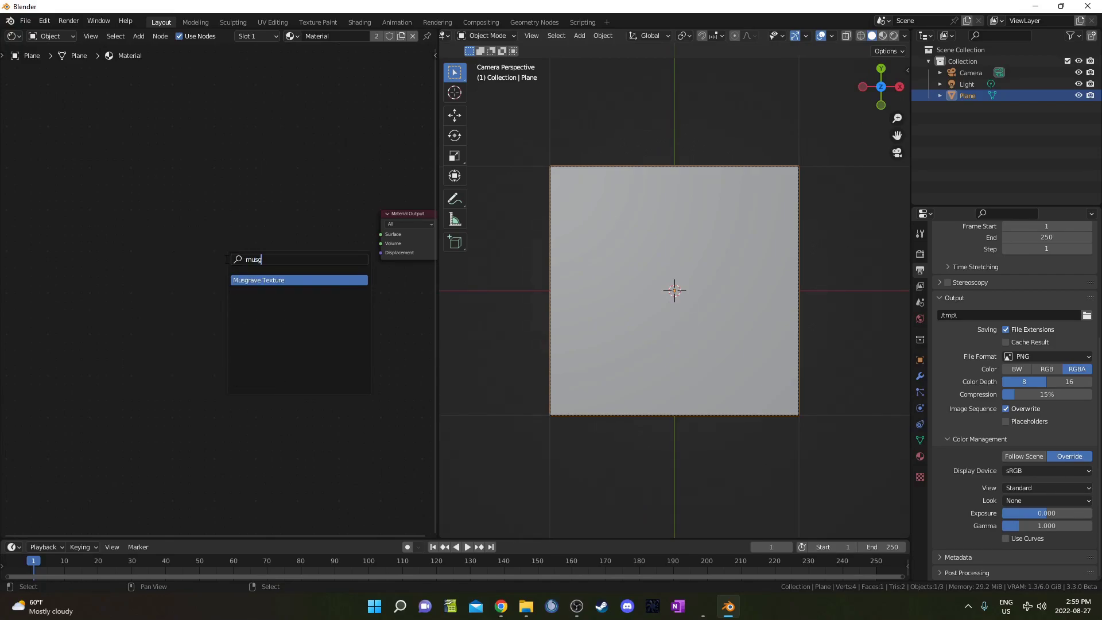
key("Return")
left_click(151, 214)
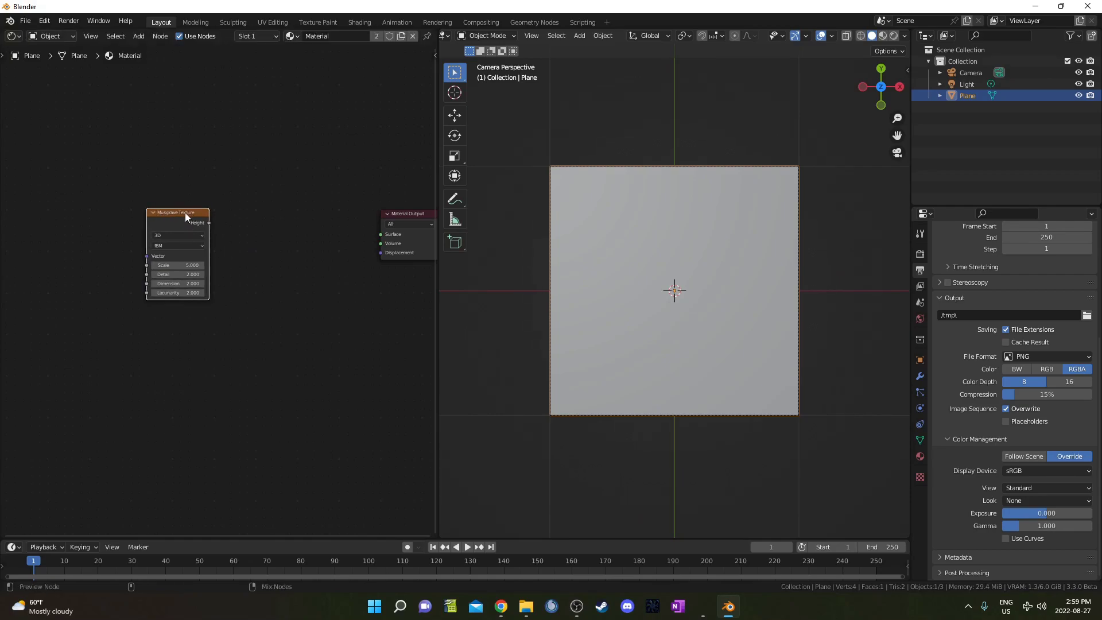
left_click_drag(209, 223, 381, 235)
left_click_drag(165, 223, 166, 224)
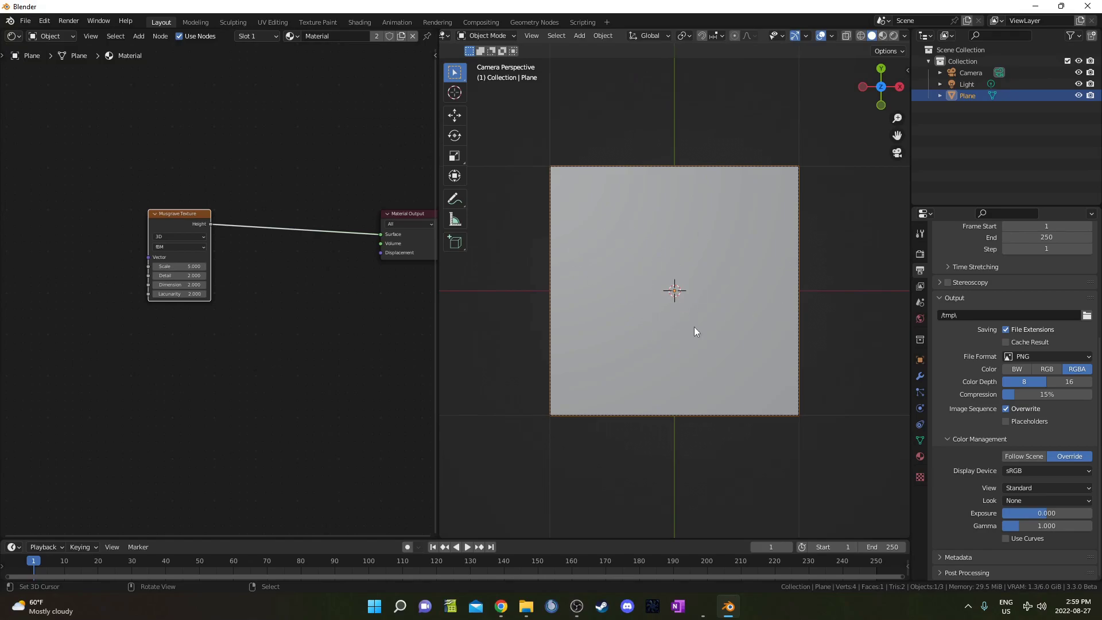
Switch the 3D viewport to rendered shading and shift the Musgrave Texture node slightly downward.
key("z")
left_click(668, 247)
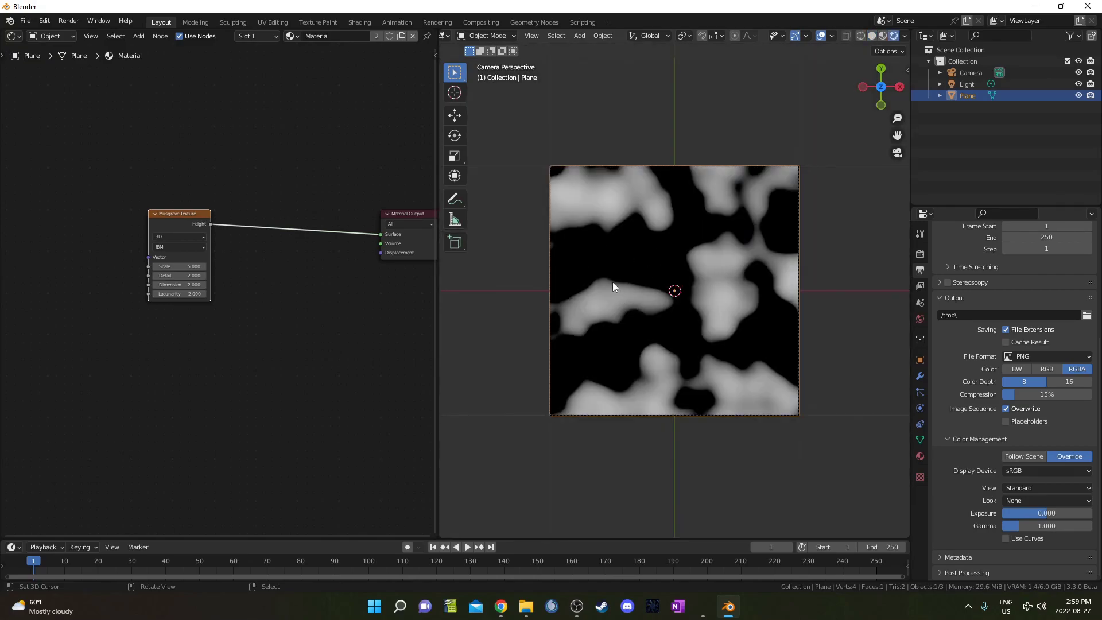
mouse_move(179, 225)
left_mouse_down()
mouse_move(168, 238)
mouse_move(174, 228)
left_mouse_up()
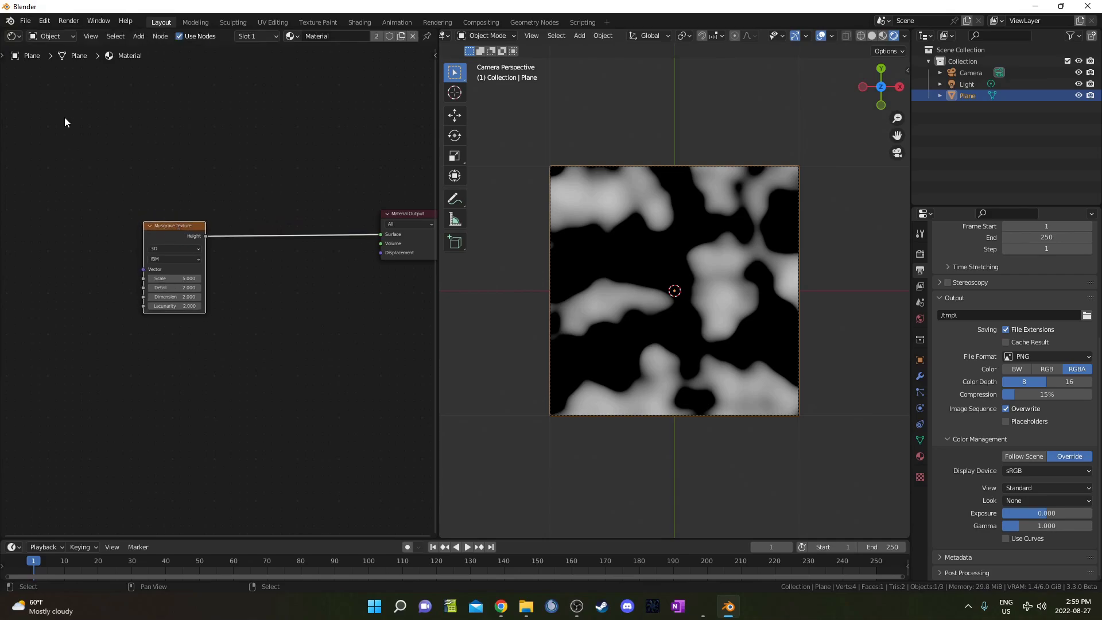
Search the add-on preferences for "node" to check whether Node Wrangler is enabled, then close the preferences.
left_click(41, 22)
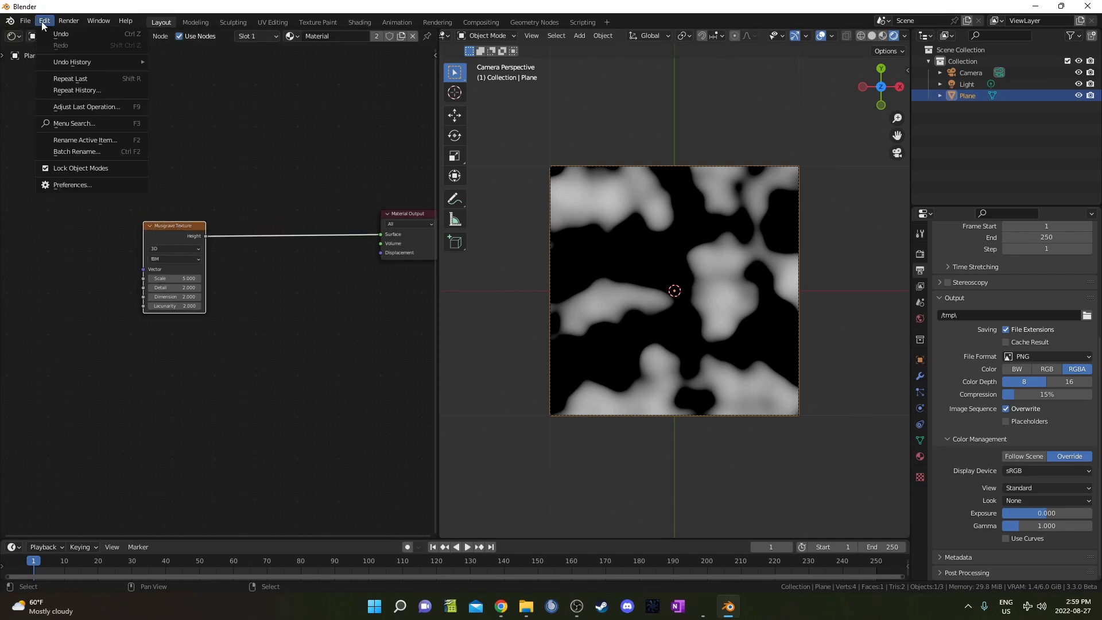
left_click(61, 186)
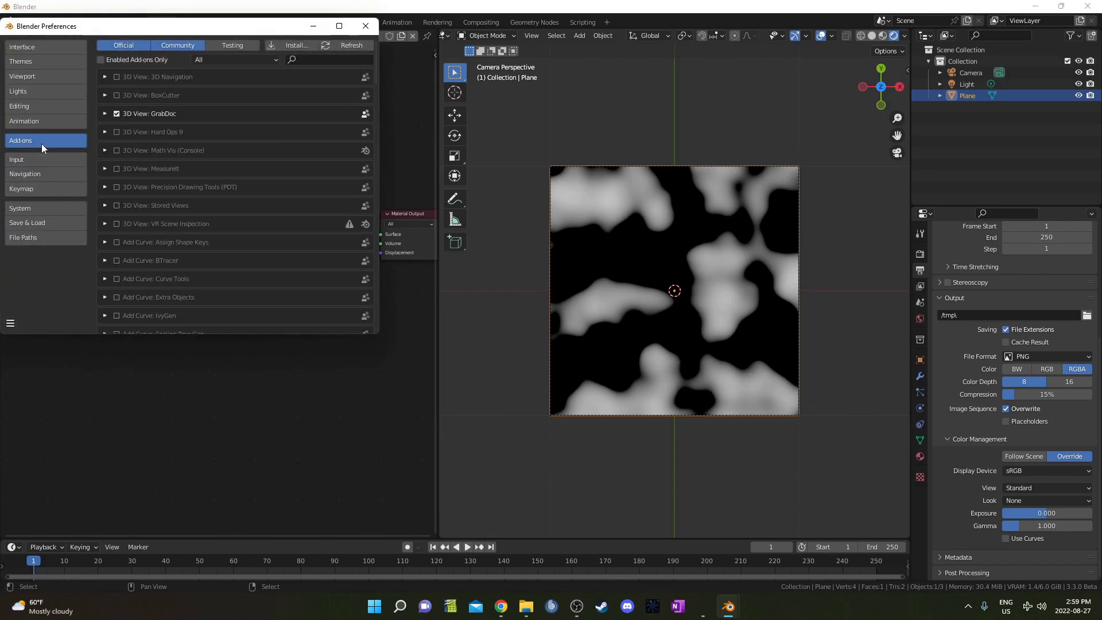
left_click(338, 59)
type("node")
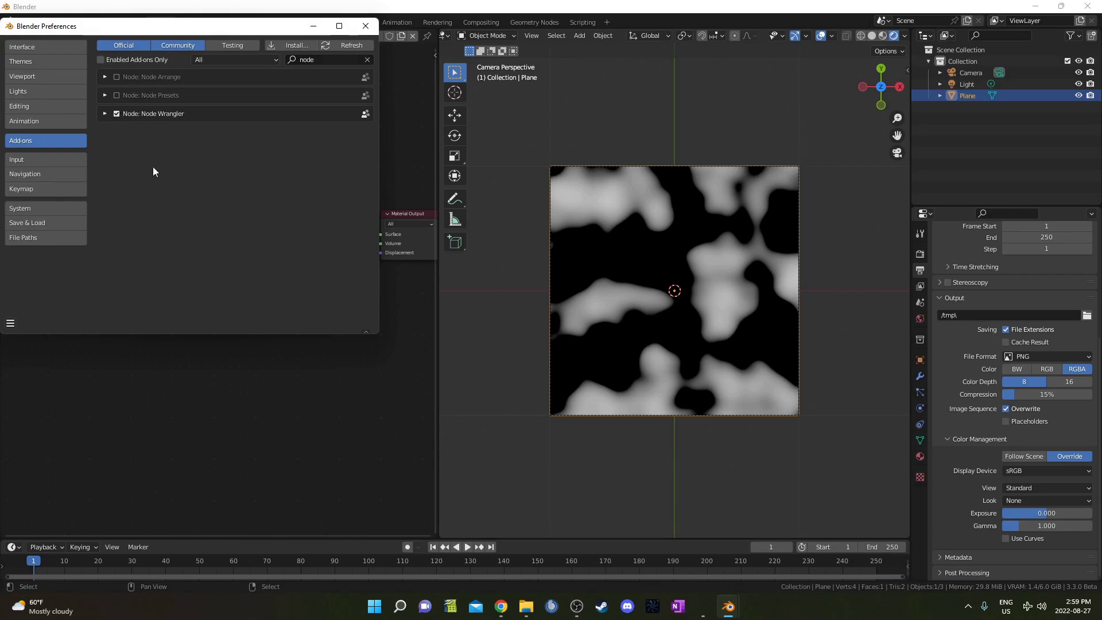
left_click(367, 24)
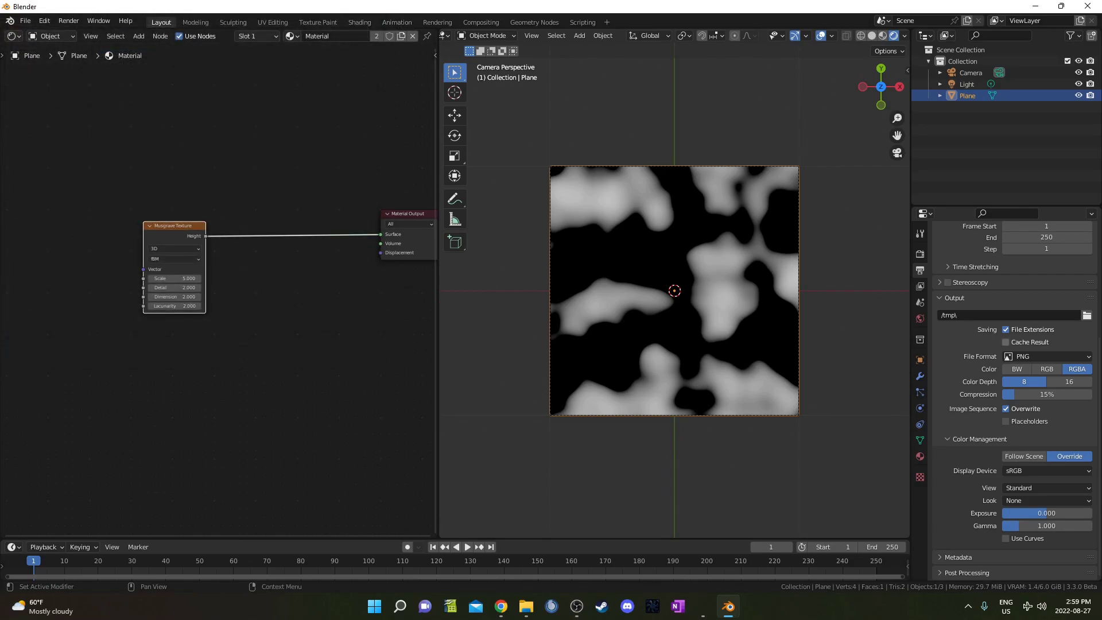
Add linked Texture Coordinate and Mapping nodes to the Musgrave Texture and space them away from it.
middle_click_drag(182, 272, 239, 286)
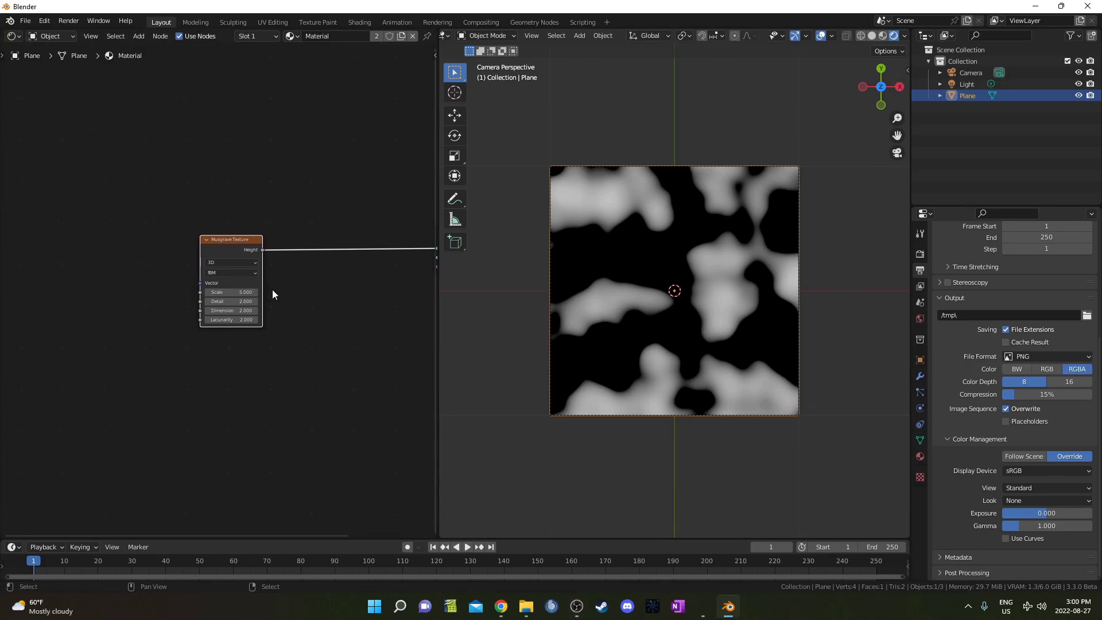
key("ctrl+t")
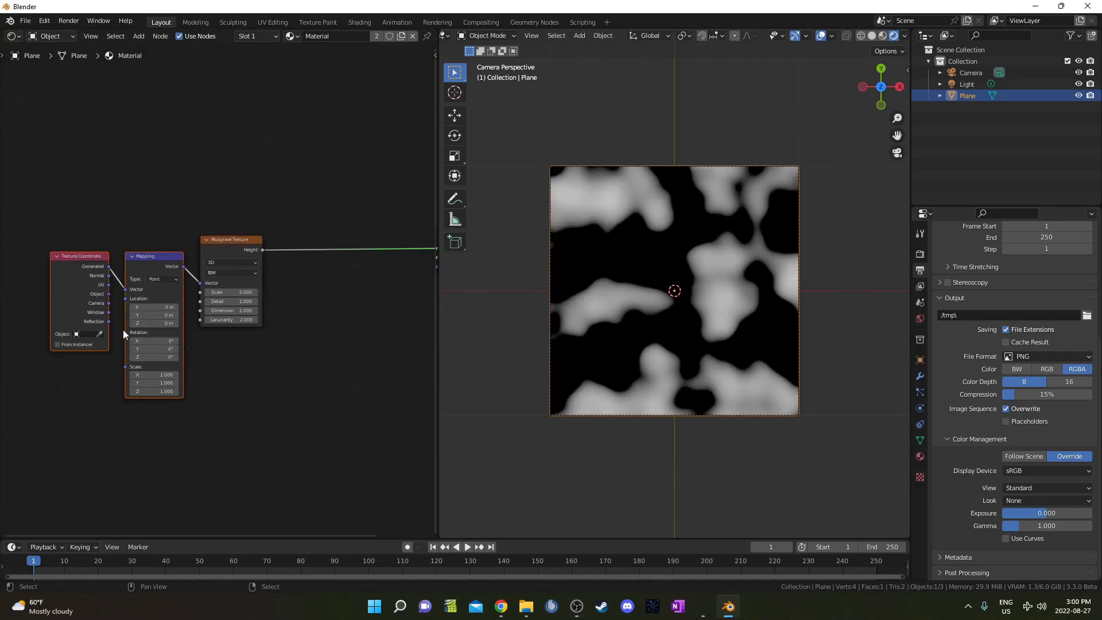
middle_click_drag(155, 344, 319, 336)
left_click_drag(235, 266, 158, 258)
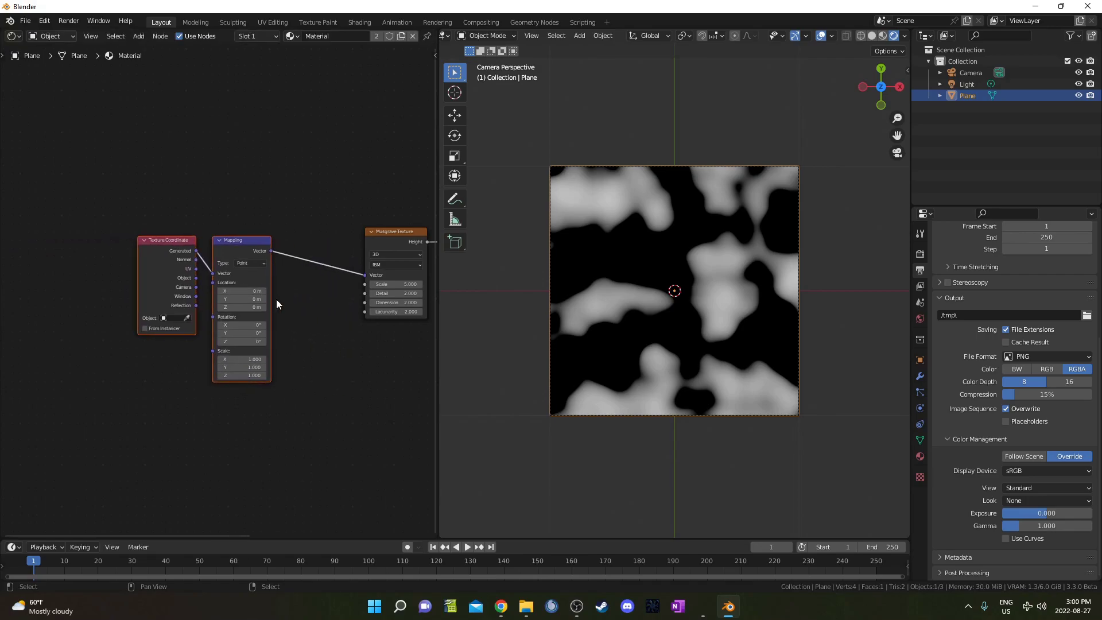
scroll(293, 311, "up", 2)
middle_click_drag(292, 312, 232, 333)
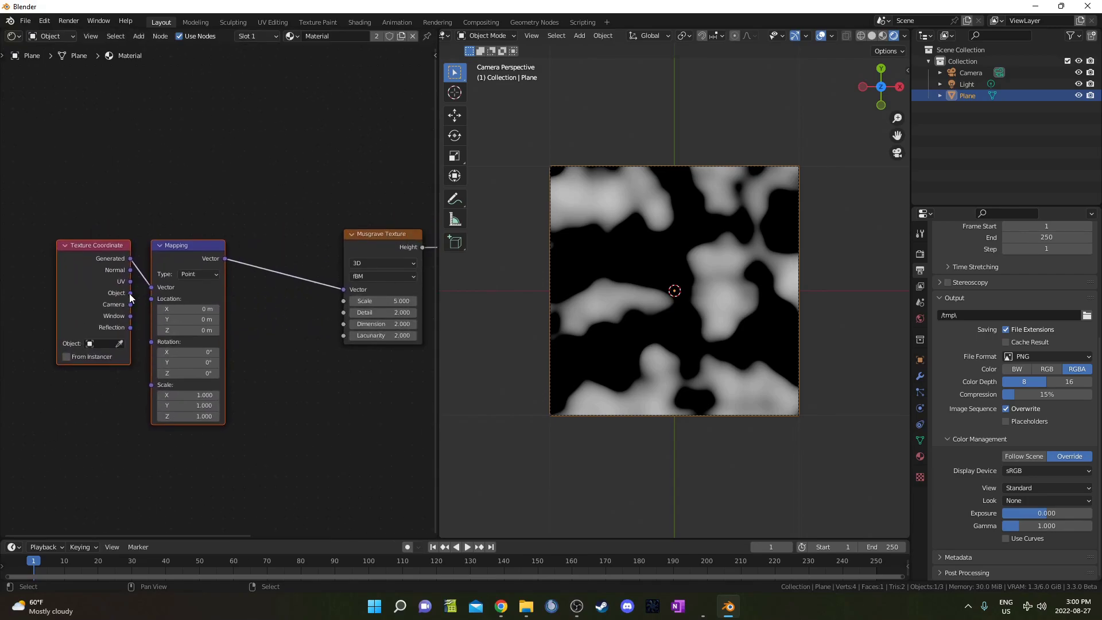
Feed the Texture Coordinate's Object output into the Mapping node's Vector input and set the Mapping X scale to 4.
left_click_drag(130, 294, 154, 287)
left_click_drag(180, 247, 197, 243)
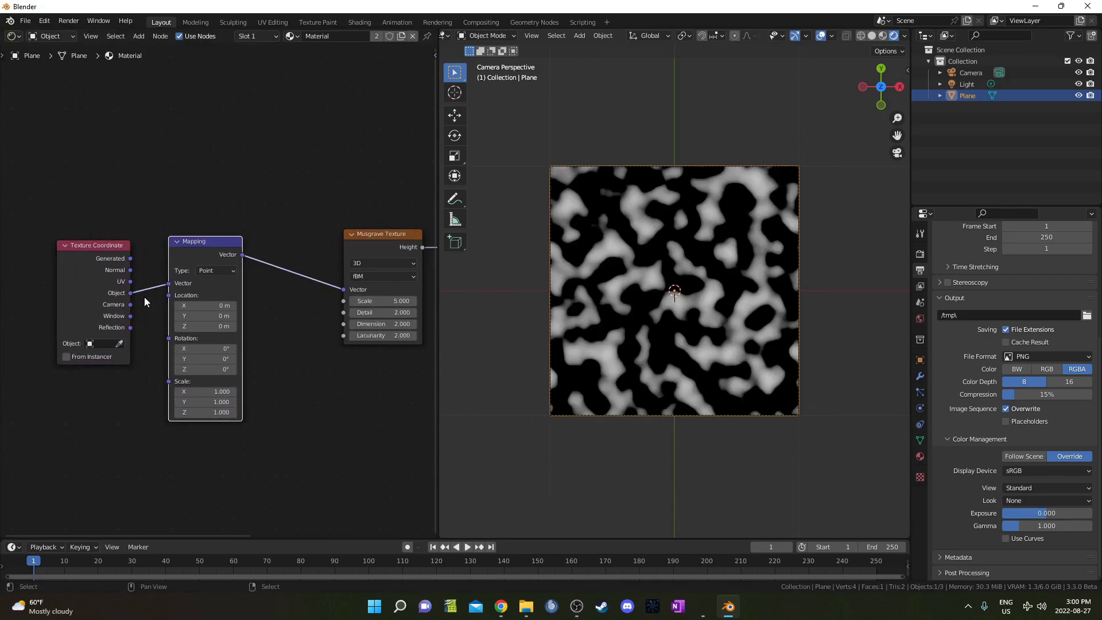
left_click(217, 391)
type("4")
key("Return")
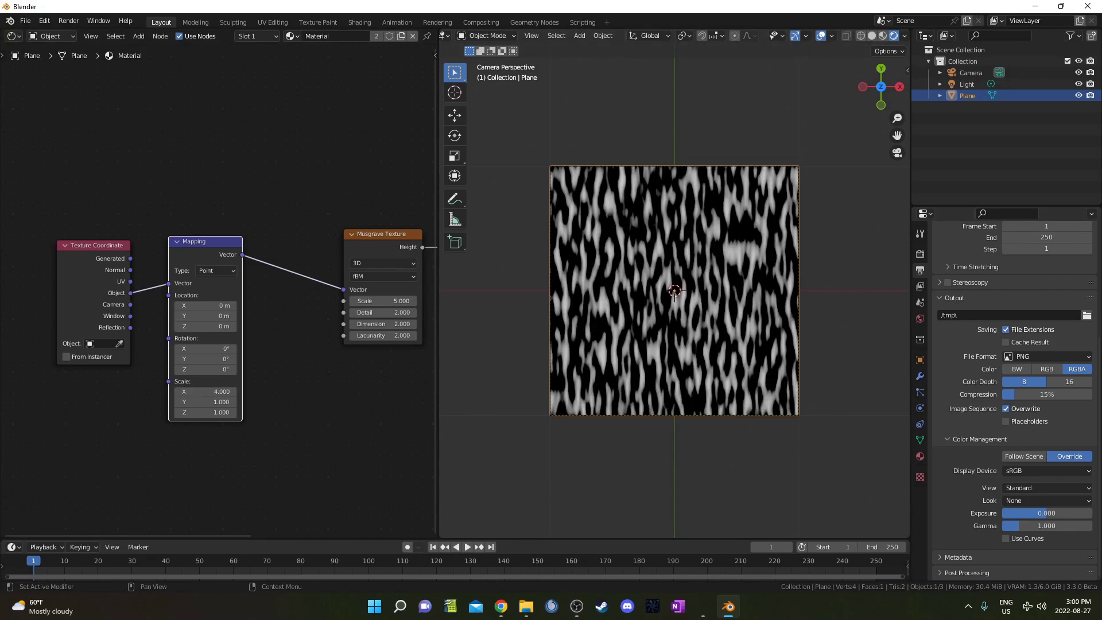
Move the Mapping and Musgrave Texture nodes above the Texture Coordinate node and bring the Musgrave node closer to Mapping.
scroll(134, 471, "down", 1)
left_click_drag(162, 204, 362, 380)
key("g")
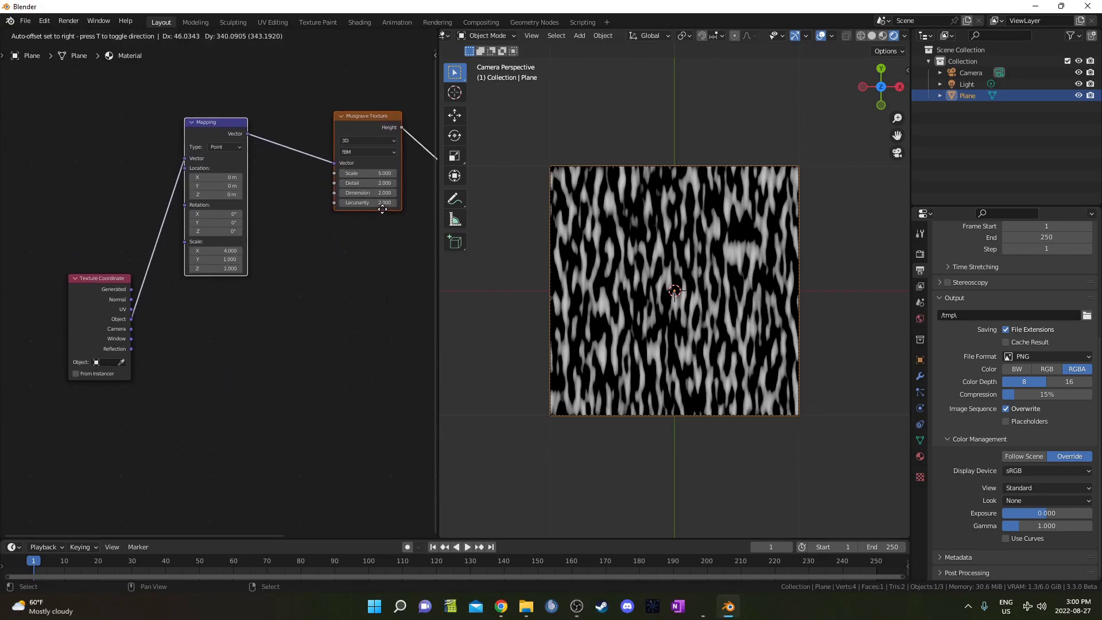
left_click(383, 202)
left_click(361, 107)
left_click_drag(360, 107, 330, 108)
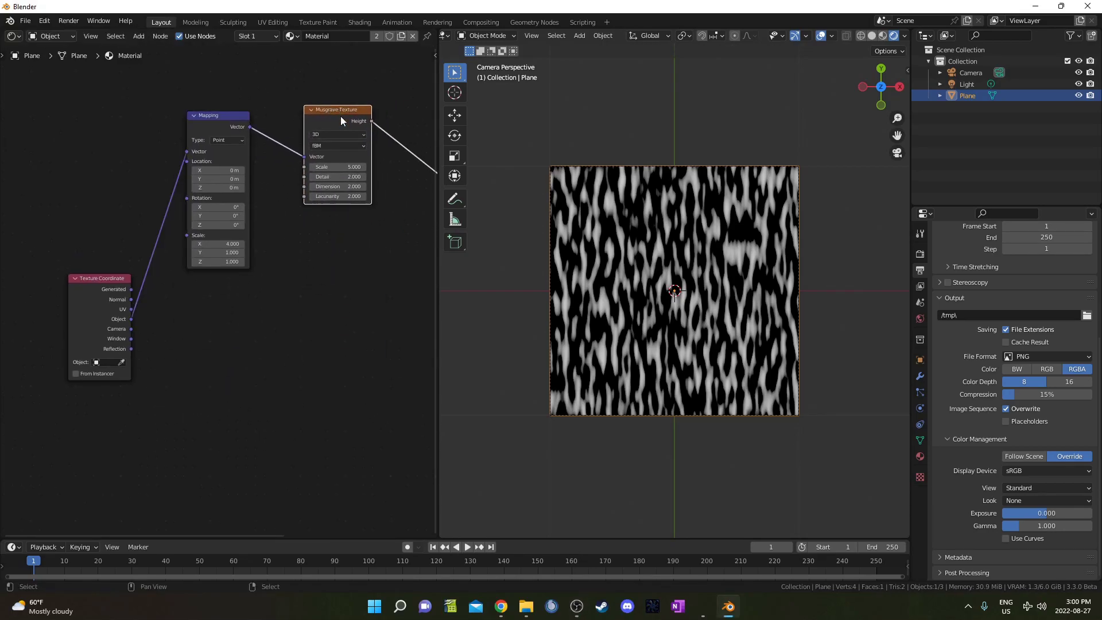
Add a Noise Texture node below the Mapping node and connect the Texture Coordinate's Object output to its Vector input.
middle_click_drag(270, 329, 294, 305)
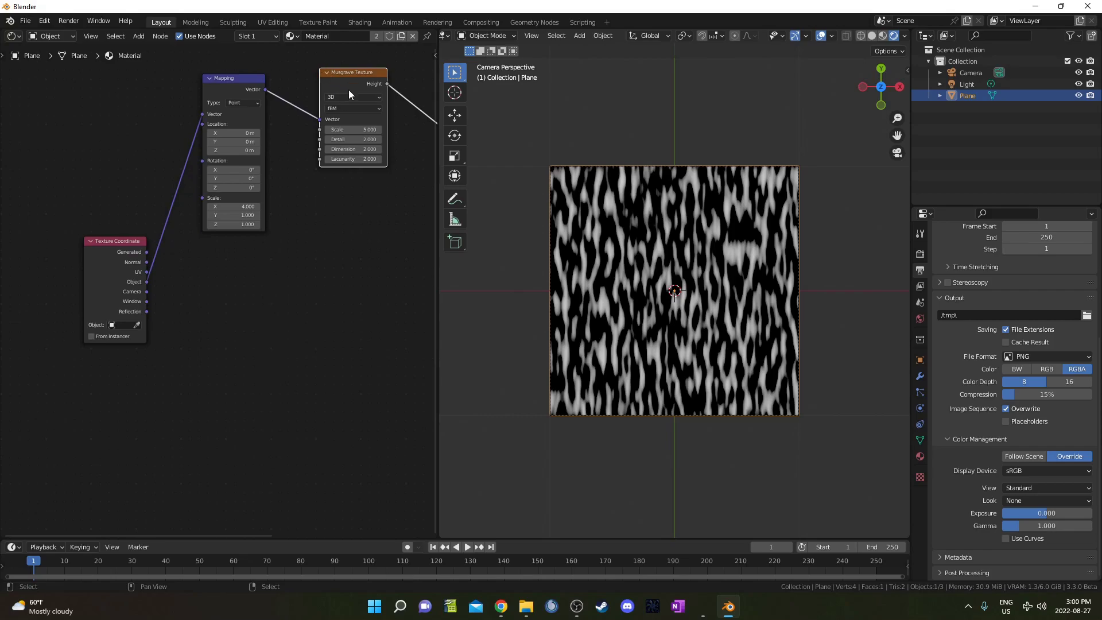
key("shift+a")
left_click(255, 298)
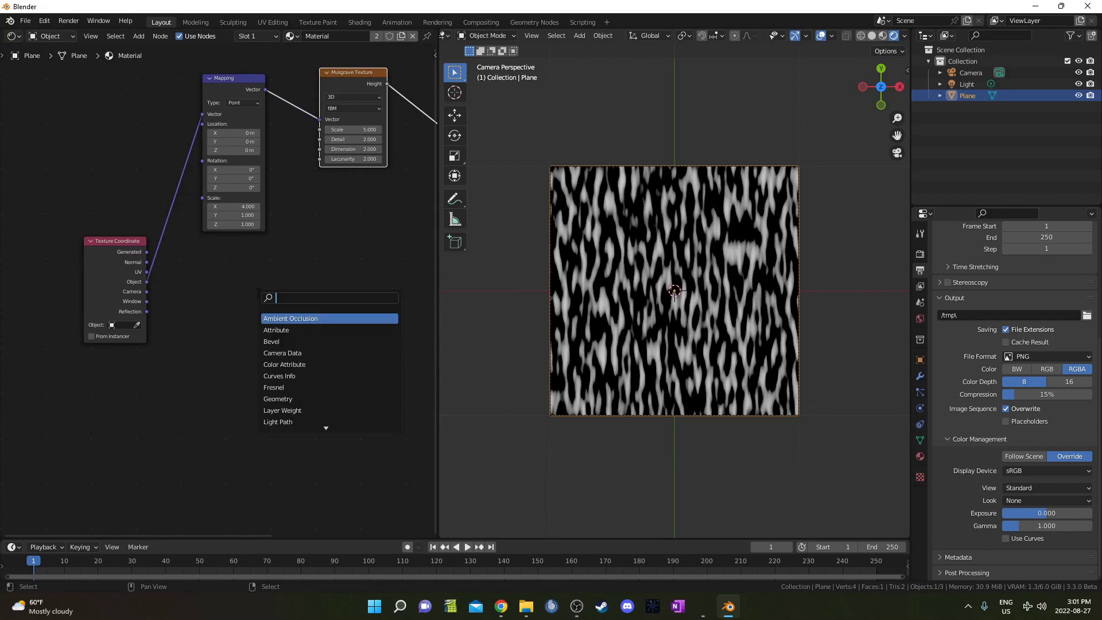
type("noise")
key("Return")
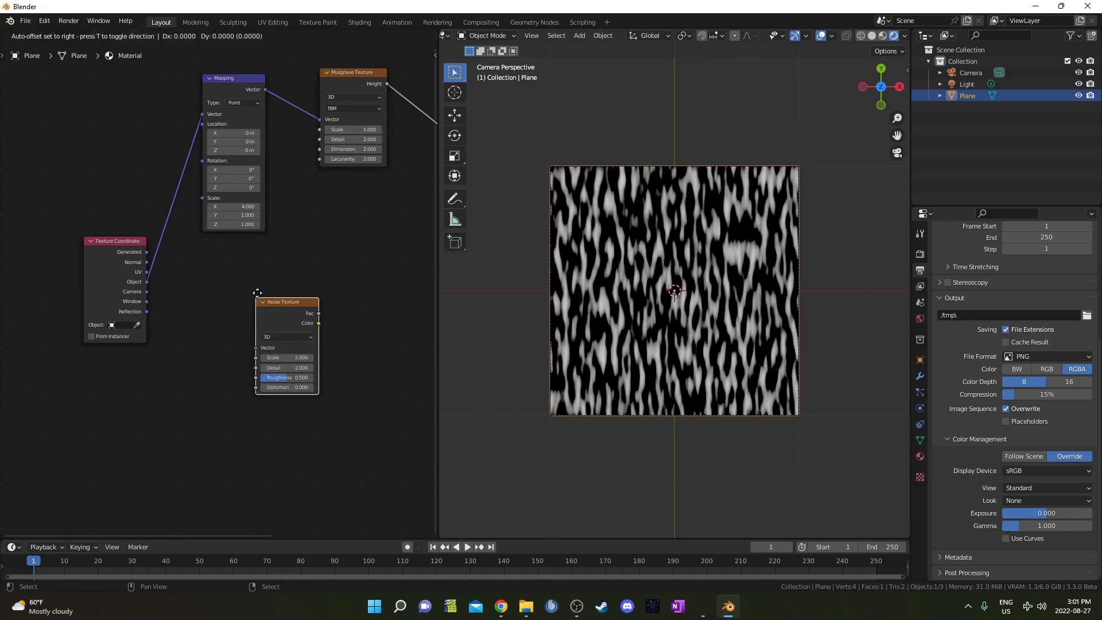
left_click(208, 301)
left_click_drag(147, 282, 206, 351)
left_click_drag(147, 281, 207, 354)
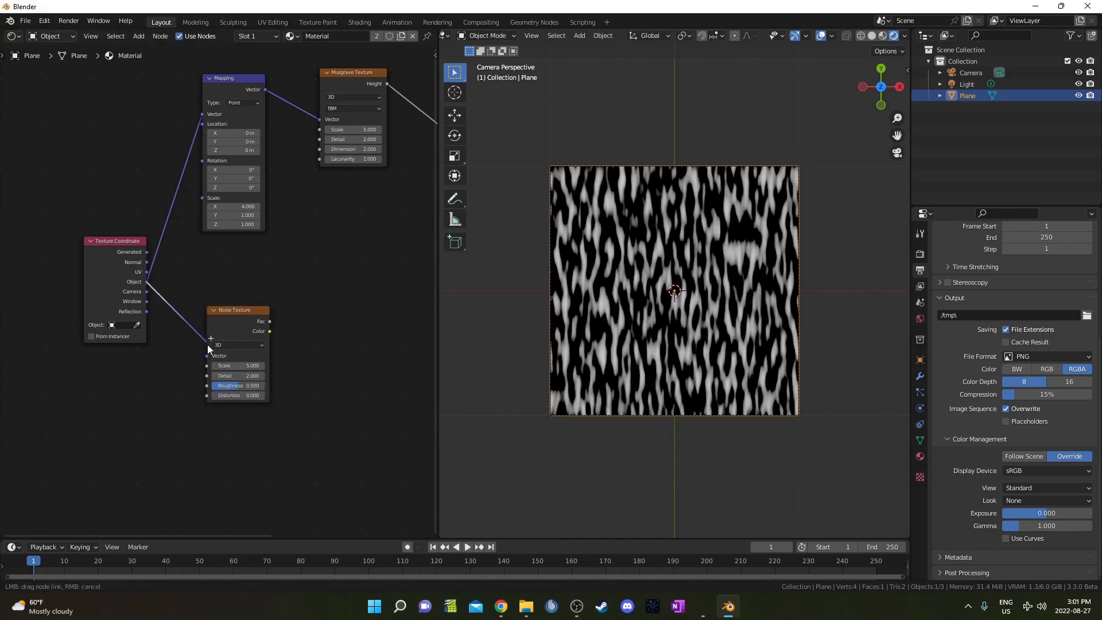
left_click_drag(232, 313, 213, 351)
Add a MixRGB node after the Noise Texture, with the noise Color in Color1 and the Object coordinates in Color2.
scroll(213, 352, "up", 2)
key("shift+a")
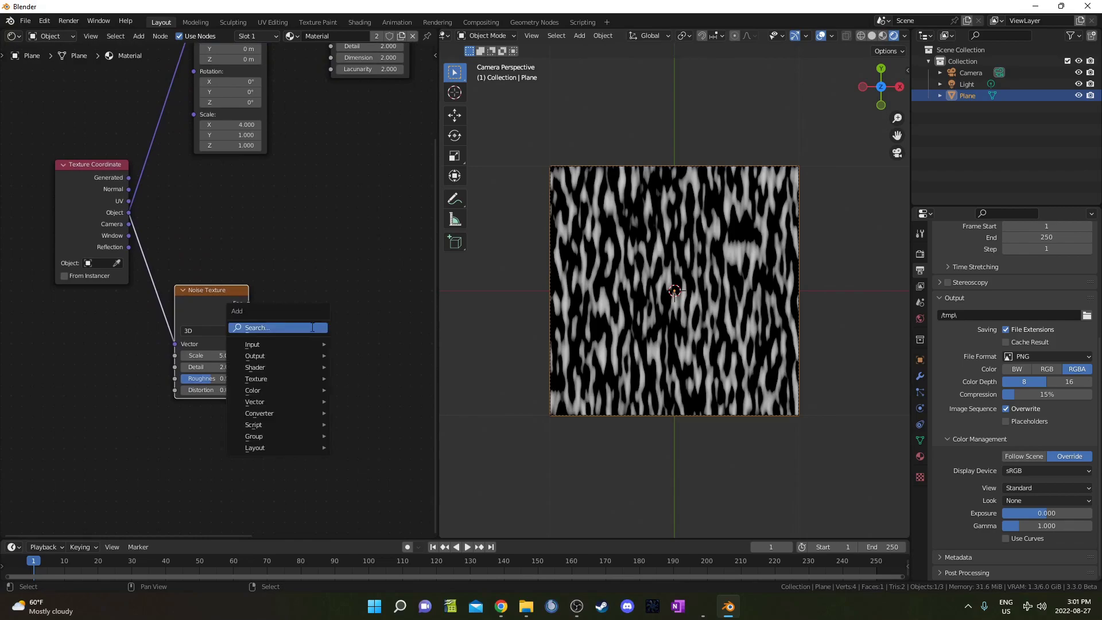
type("mixr")
key("Return")
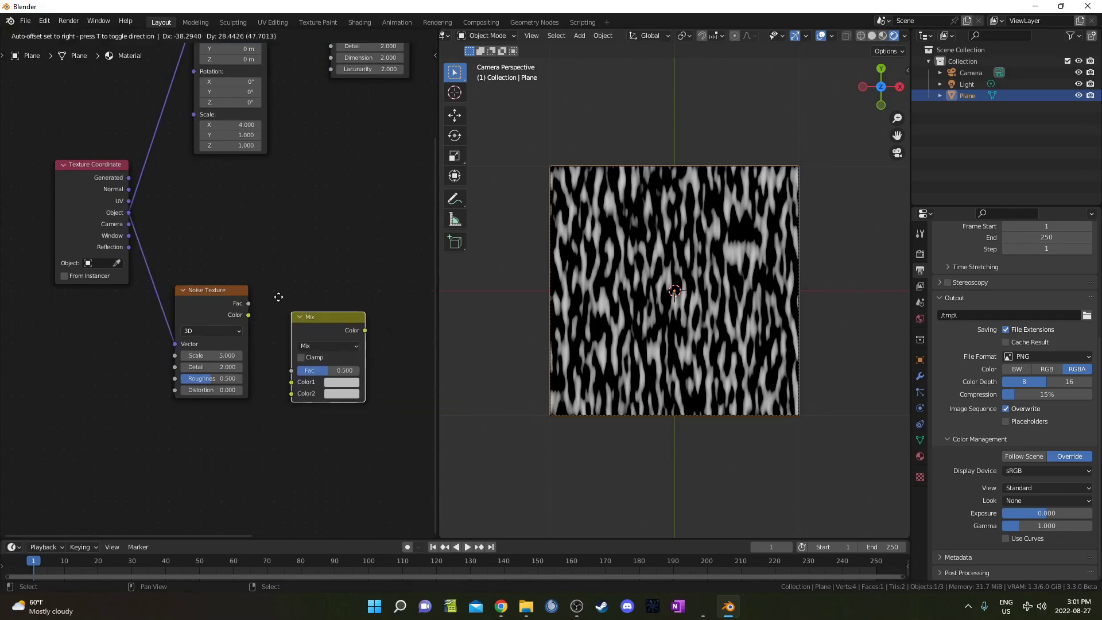
left_click(278, 296)
left_click_drag(128, 213, 299, 375)
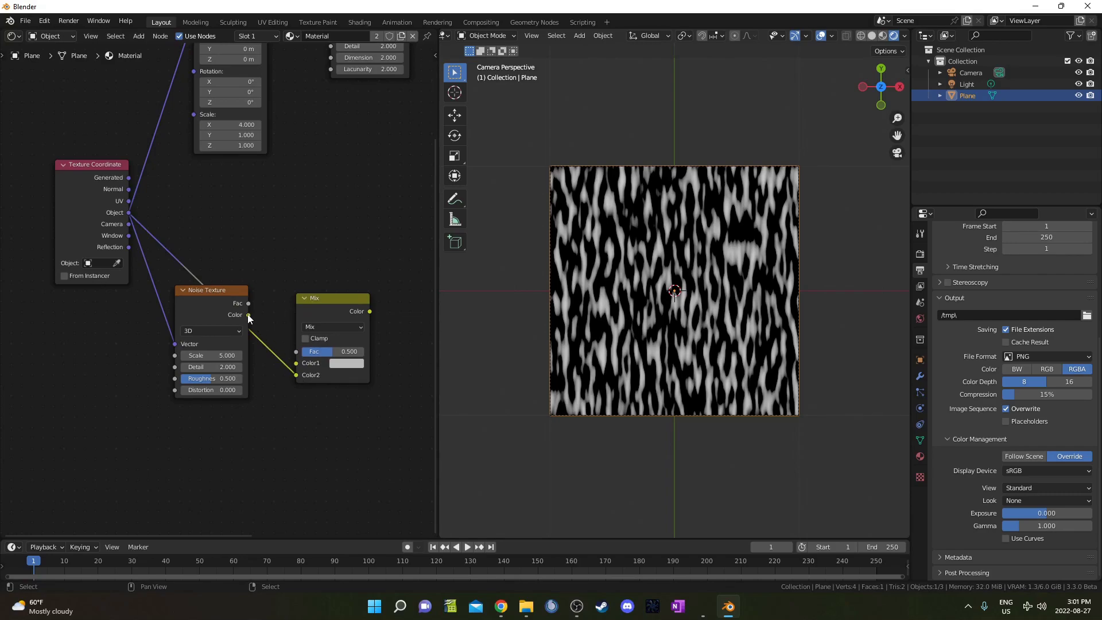
left_click_drag(247, 315, 239, 293)
Preview the Mix node's color on the plane and set its Fac to 0.5.
middle_click_drag(345, 322, 283, 271)
left_click(280, 250, "ctrl+shift")
scroll(311, 346, "up", 1)
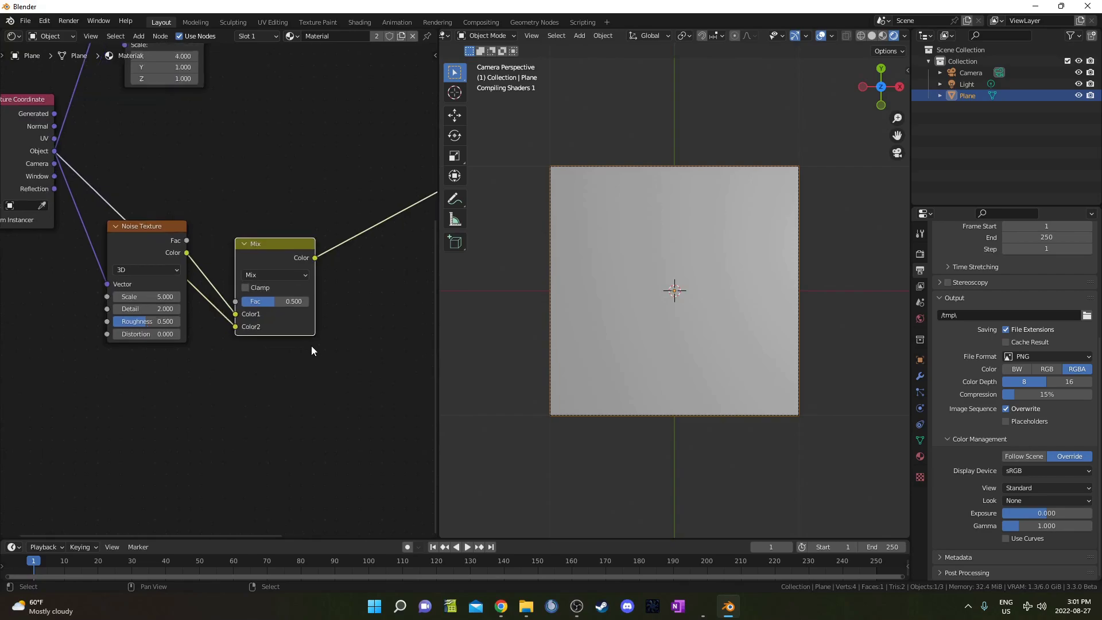
scroll(311, 350, "up", 2)
mouse_move(327, 299)
left_mouse_down()
mouse_move(350, 299)
mouse_move(313, 298)
left_mouse_up()
double_click(315, 298)
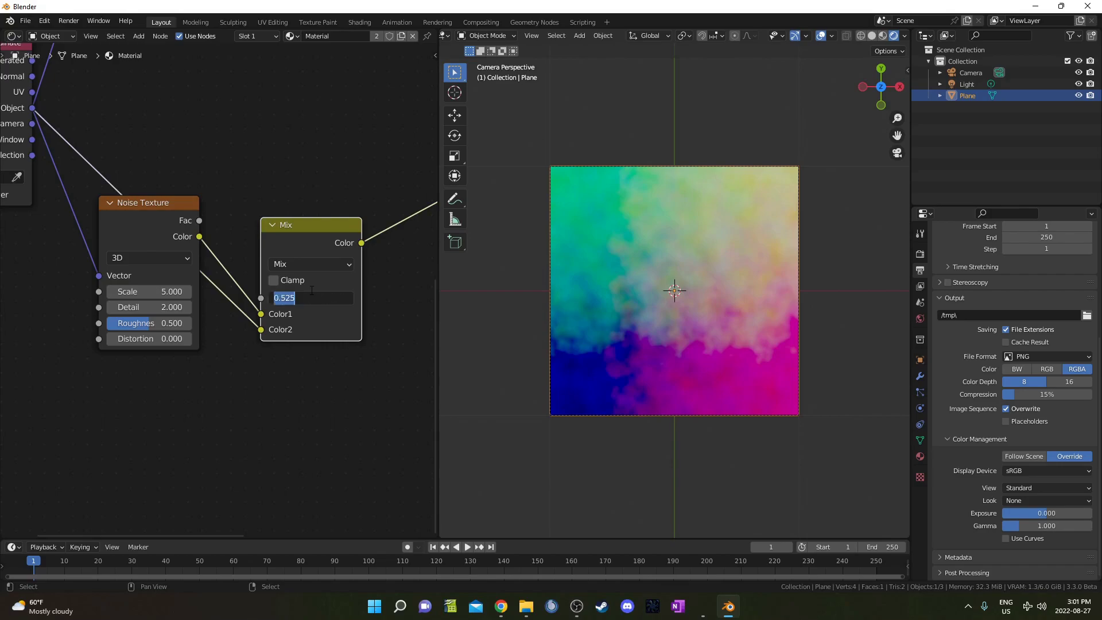
type("0.5")
key("Return")
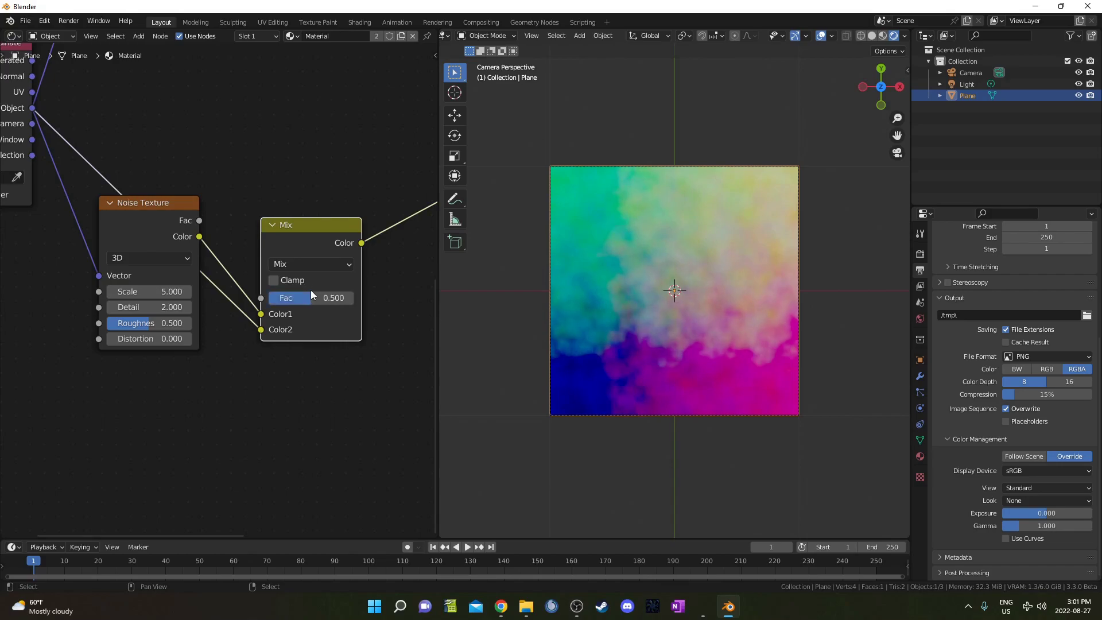
Set the Noise Texture's Scale to 0.5 and its Roughness to 1.
double_click(141, 292)
type("0.5")
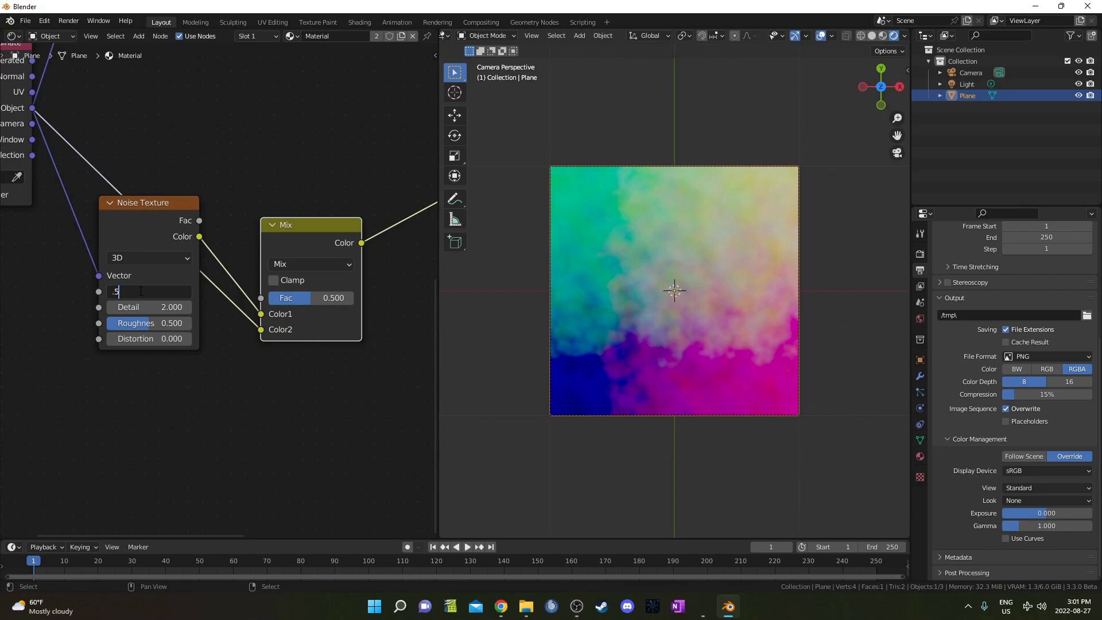
key("Return")
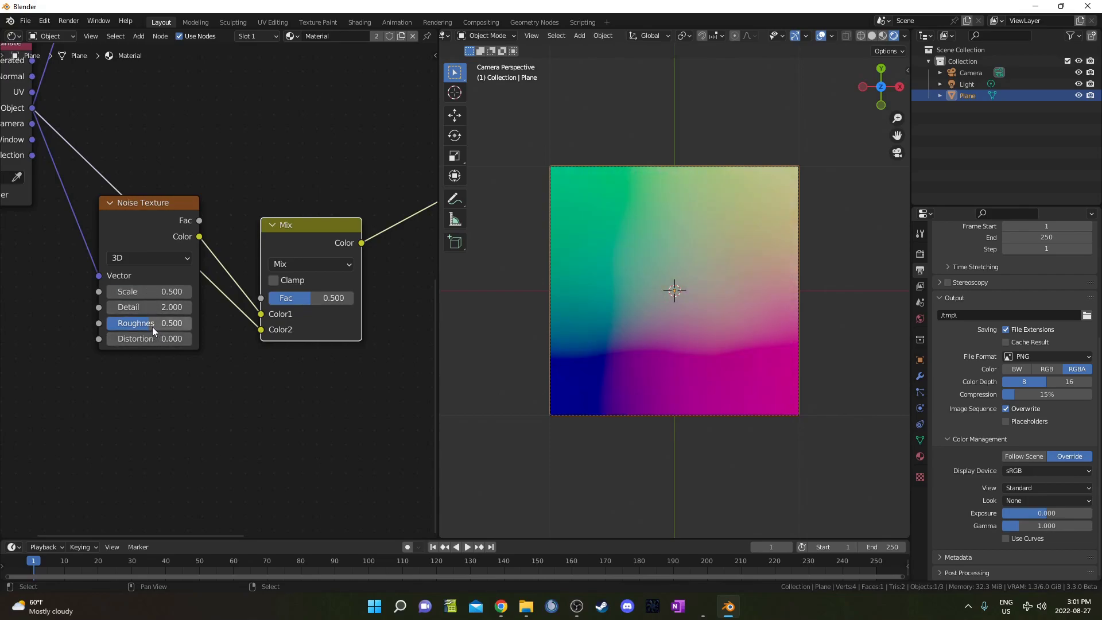
left_click_drag(152, 327, 195, 326)
Insert a Separate XYZ node after the Mix node and preview its Y output on the plane.
middle_click_drag(200, 377, 20, 369)
scroll(190, 370, "down", 2)
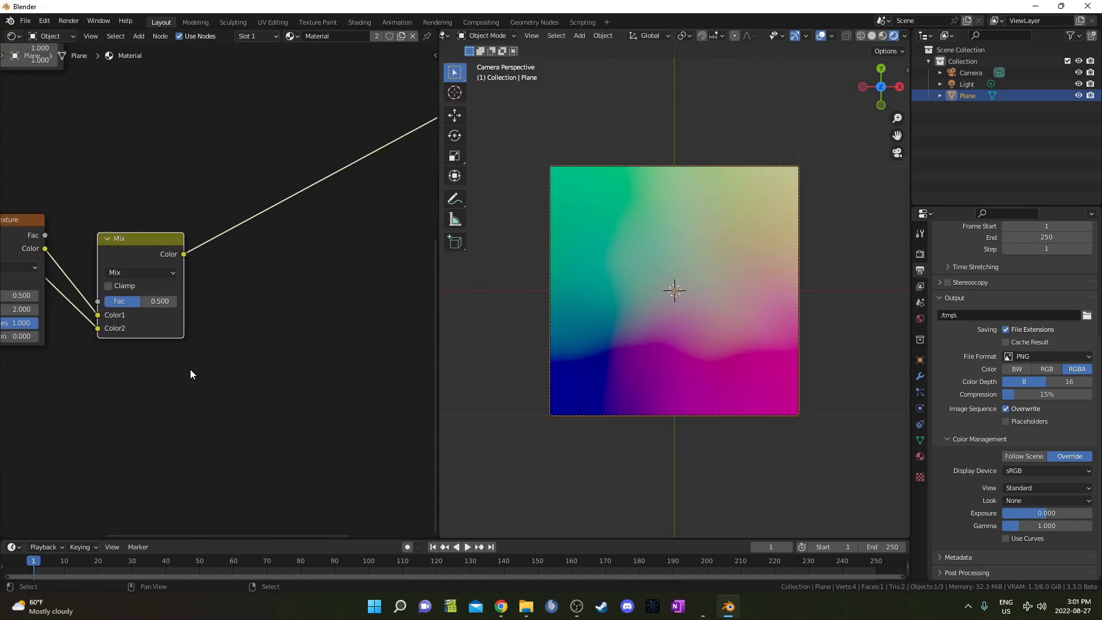
key("shift+a")
left_click(303, 314)
type("sep")
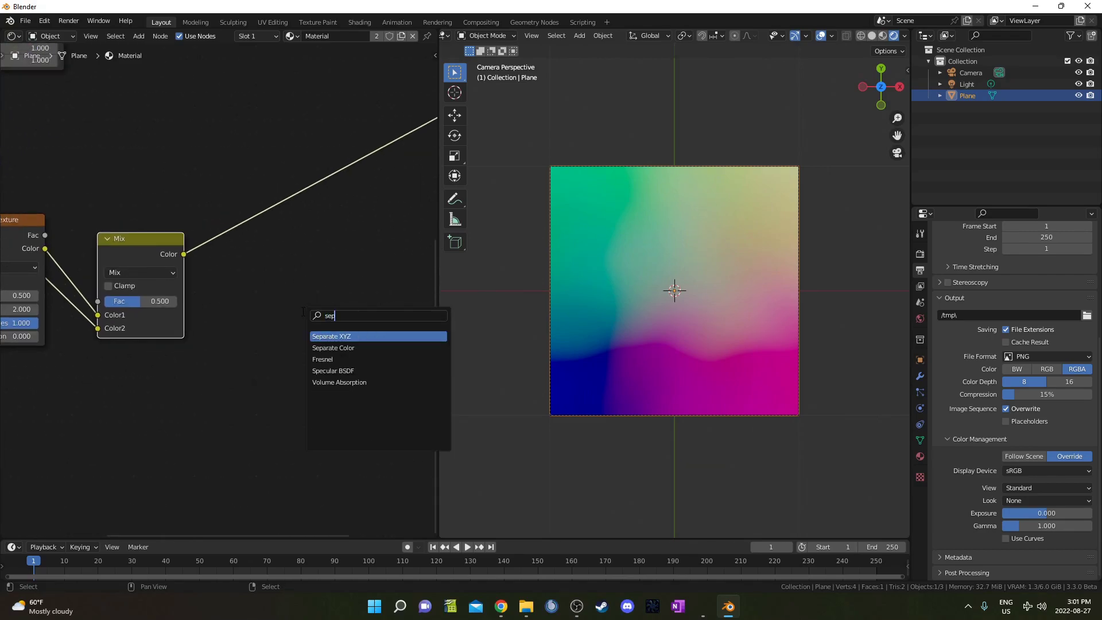
key("Return")
left_click(189, 188)
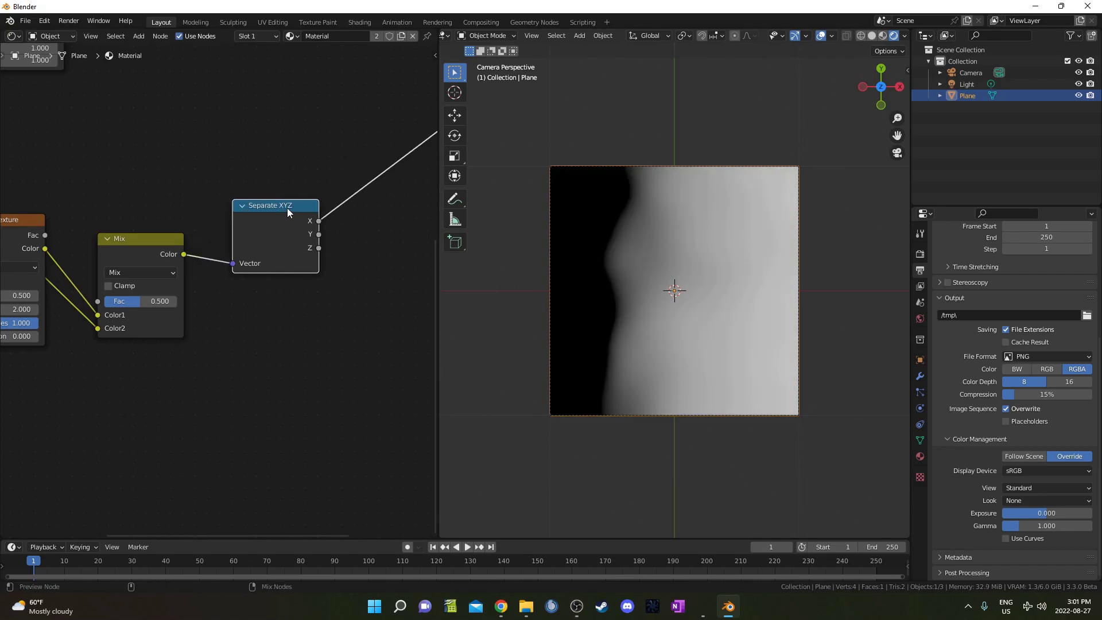
left_click(287, 208, "ctrl+shift")
Insert a ColorRamp node between the Separate XYZ node's Y output and the Material Output's Surface input.
middle_click_drag(362, 302, 325, 323)
scroll(275, 369, "down", 2)
key("shift+a")
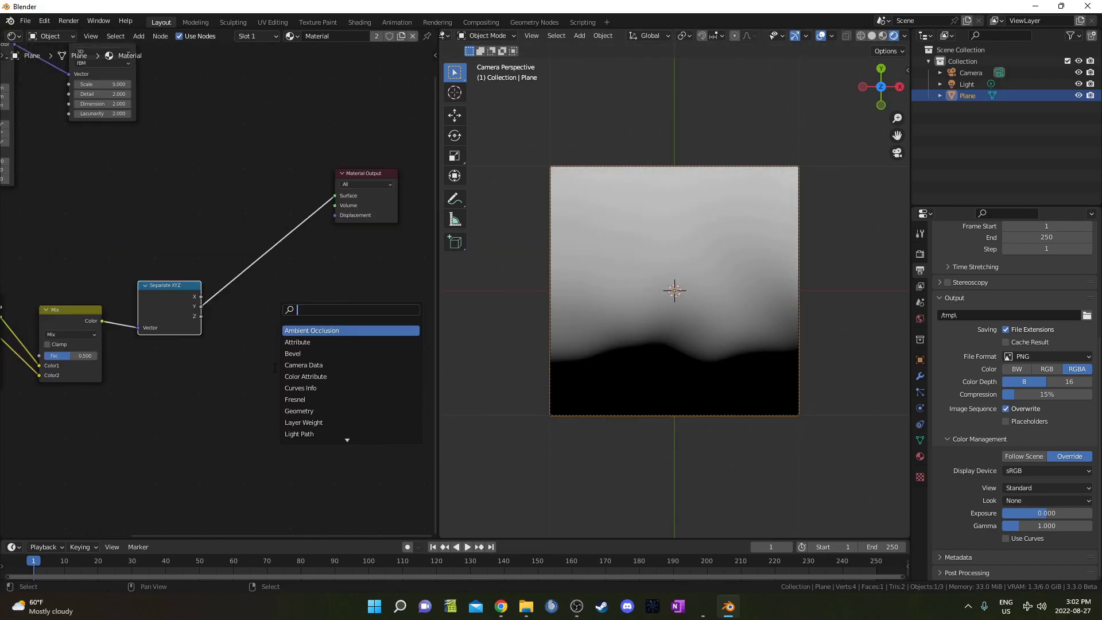
type("col")
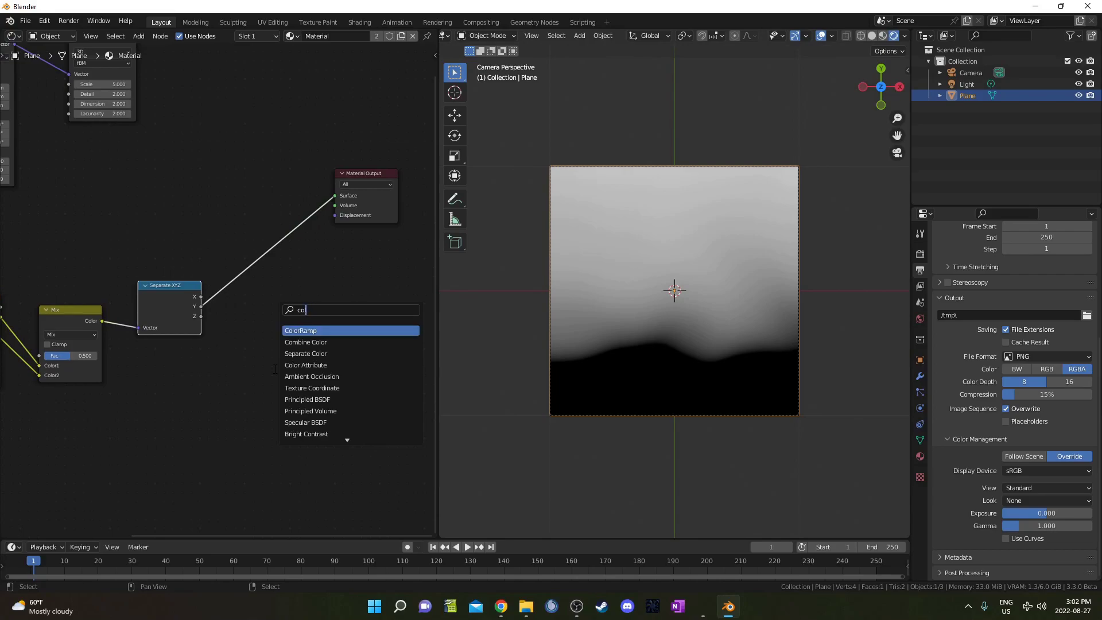
key("Return")
left_click(263, 329)
middle_click_drag(263, 328, 211, 357)
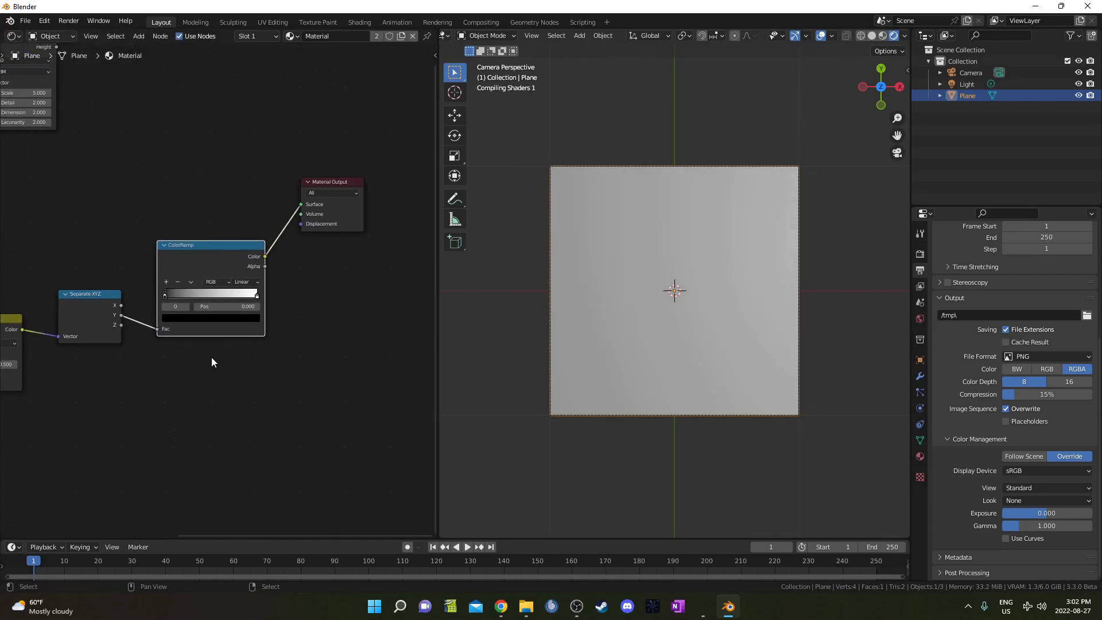
Set the ColorRamp interpolation to B-Spline and position its white stop at 0.186.
scroll(212, 357, "up", 2)
left_click(262, 277)
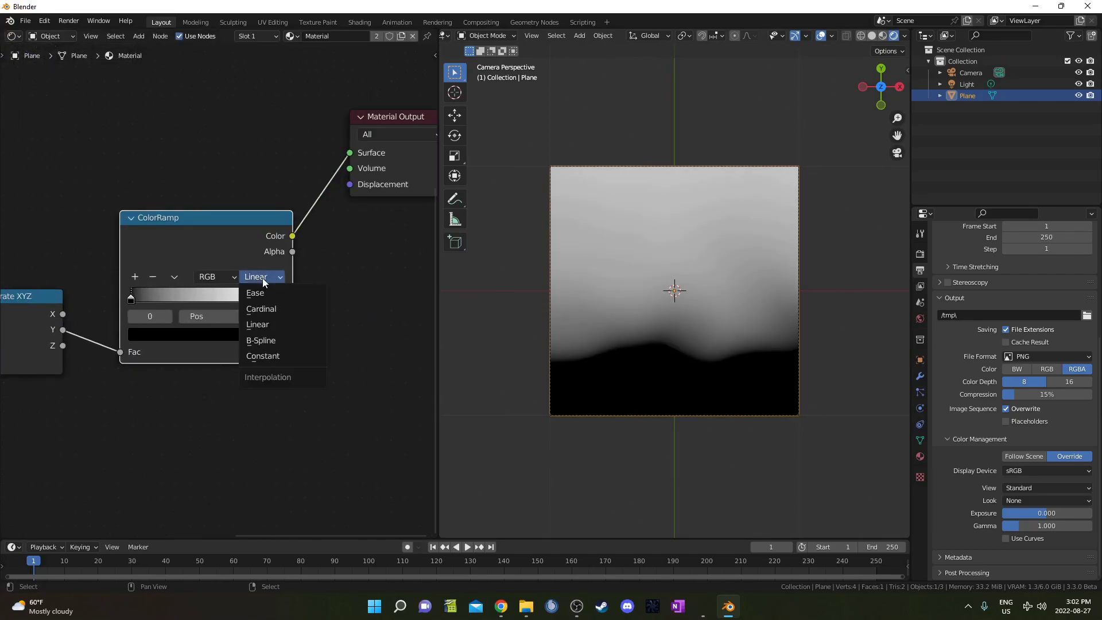
left_click(267, 340)
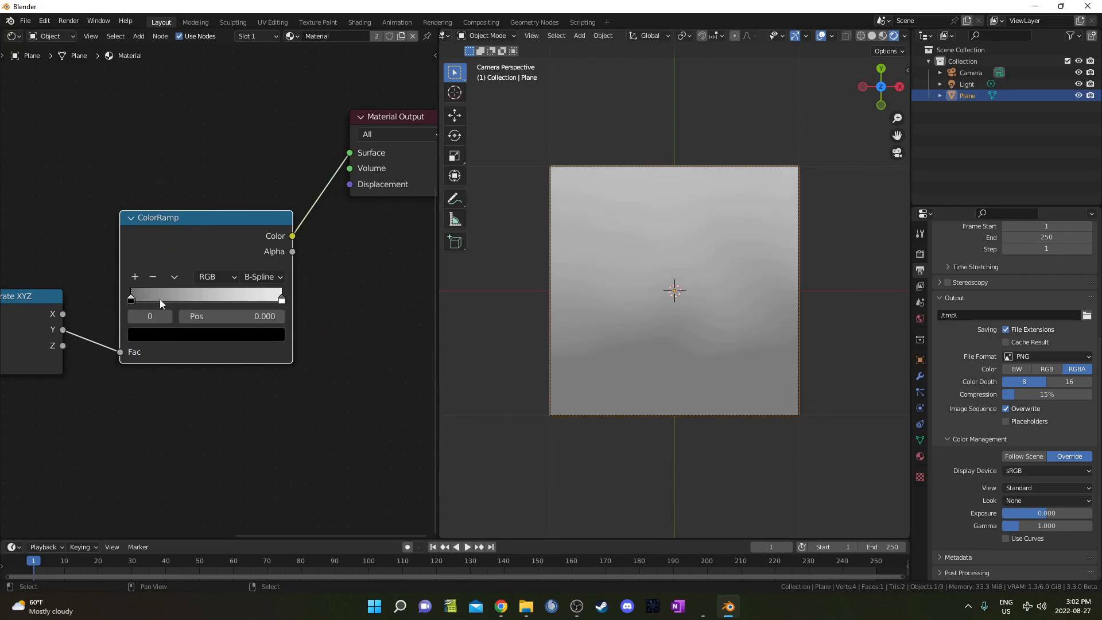
left_click_drag(282, 301, 261, 300)
left_click(254, 316)
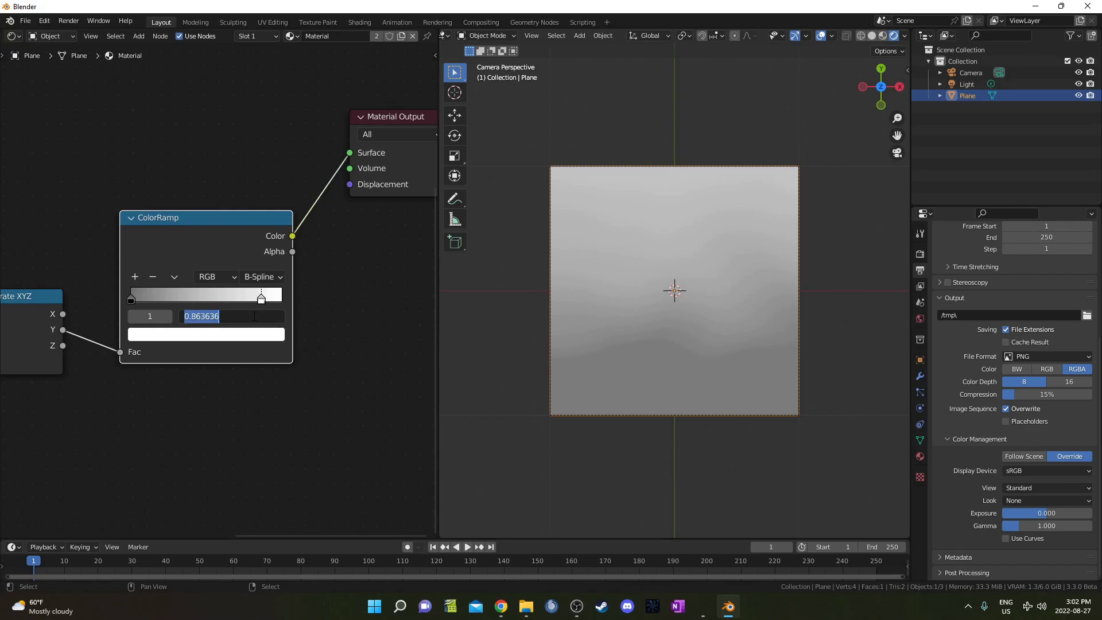
type(".186")
key("Return")
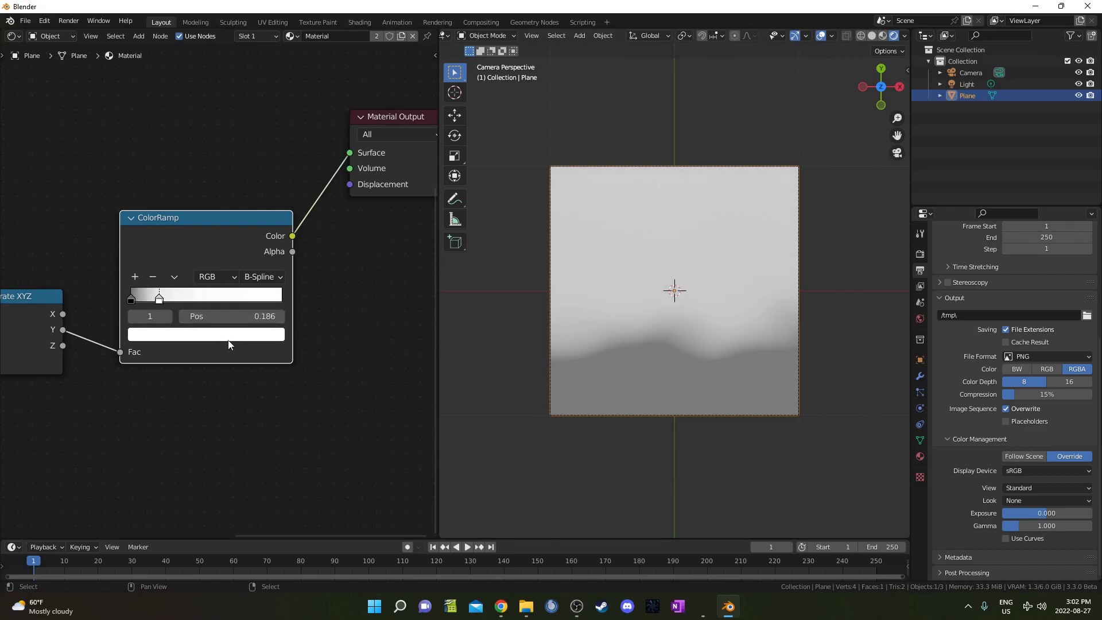
Position the ColorRamp's black stop at 0.714 and change its color to hex 7f7f7f.
left_click(131, 298)
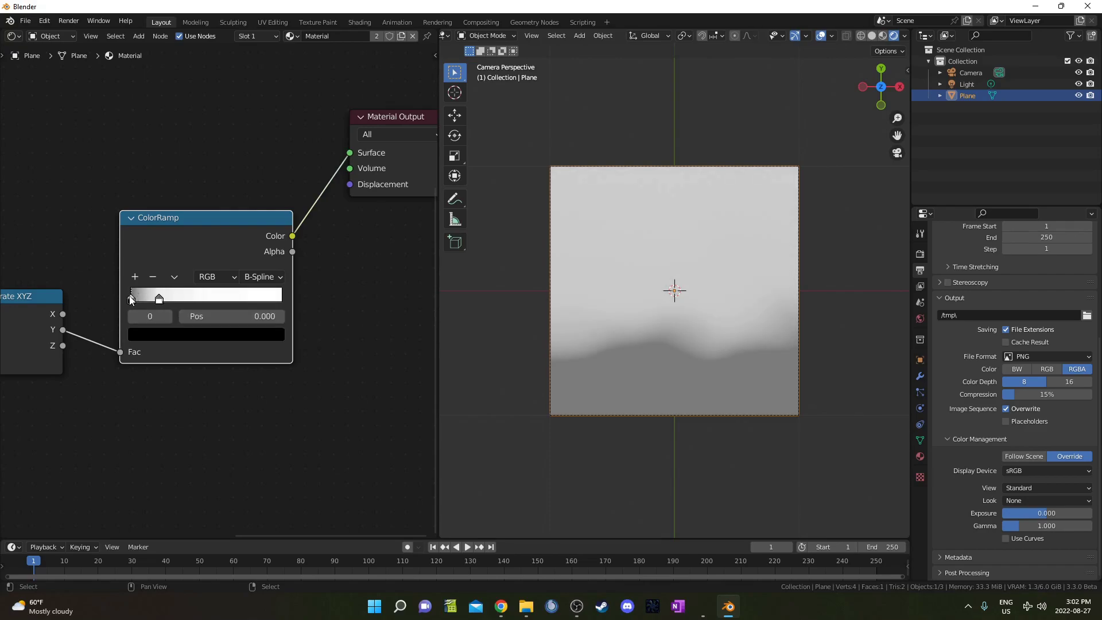
left_click(233, 315)
type(".714")
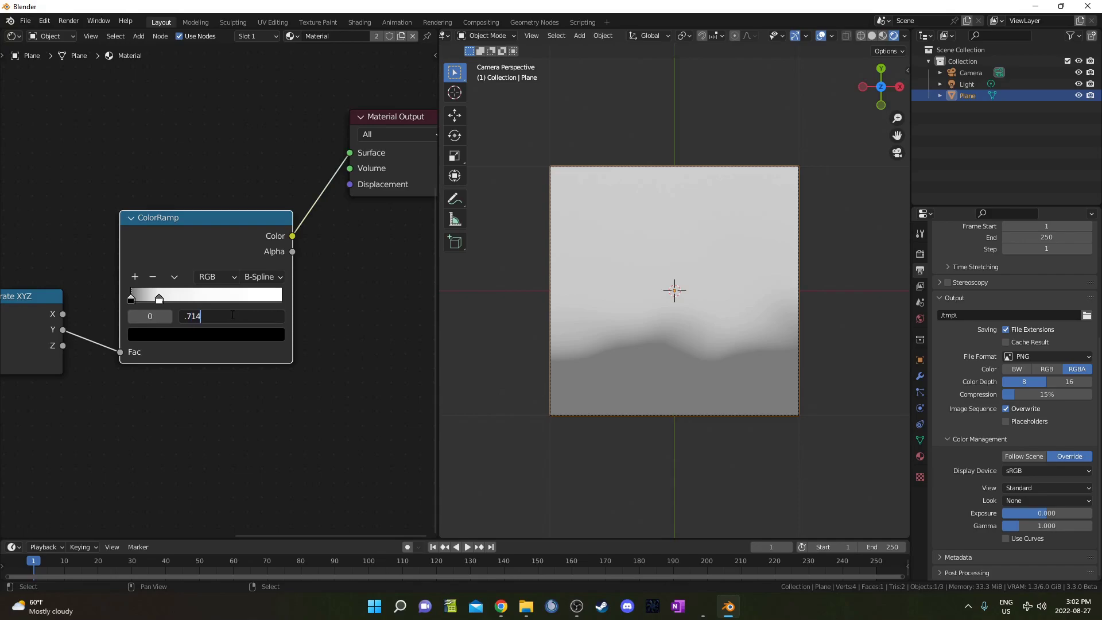
key("Return")
left_click(203, 335)
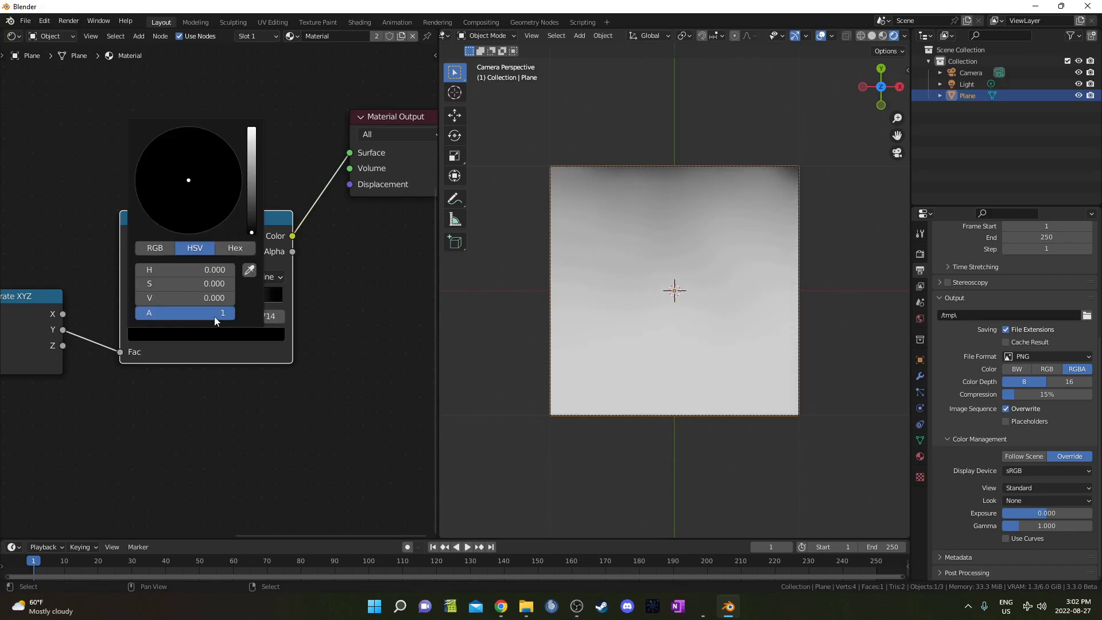
left_click(233, 249)
left_click(188, 270)
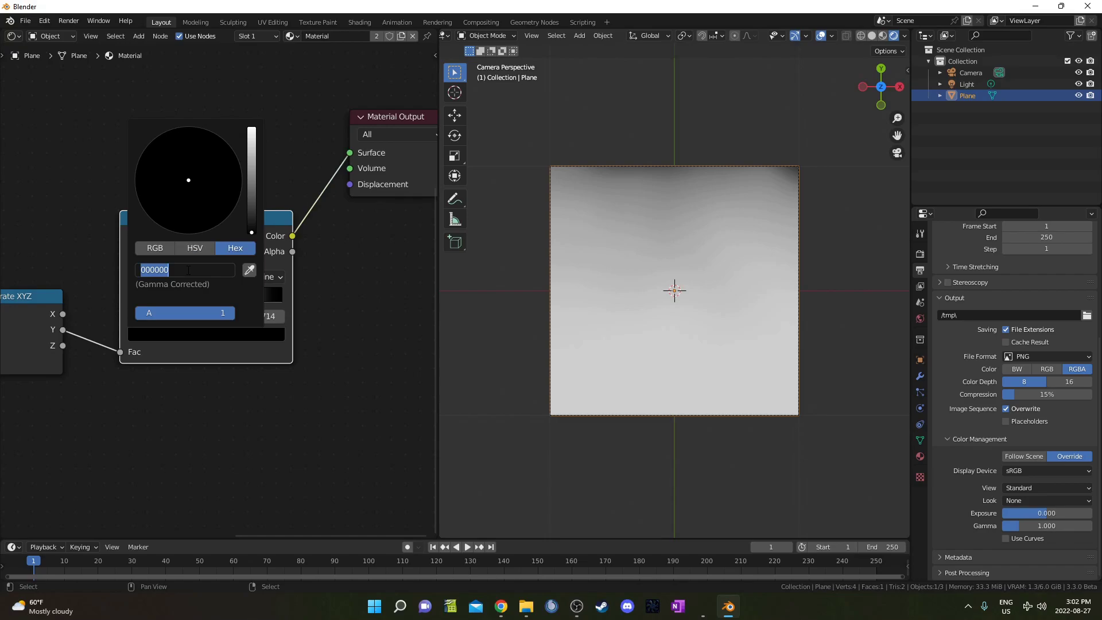
type("7f7f7f")
key("Return")
Connect the ColorRamp's Color output to the Musgrave Texture's Scale input and place a reroute point on that link beside the ColorRamp.
scroll(242, 330, "down", 2)
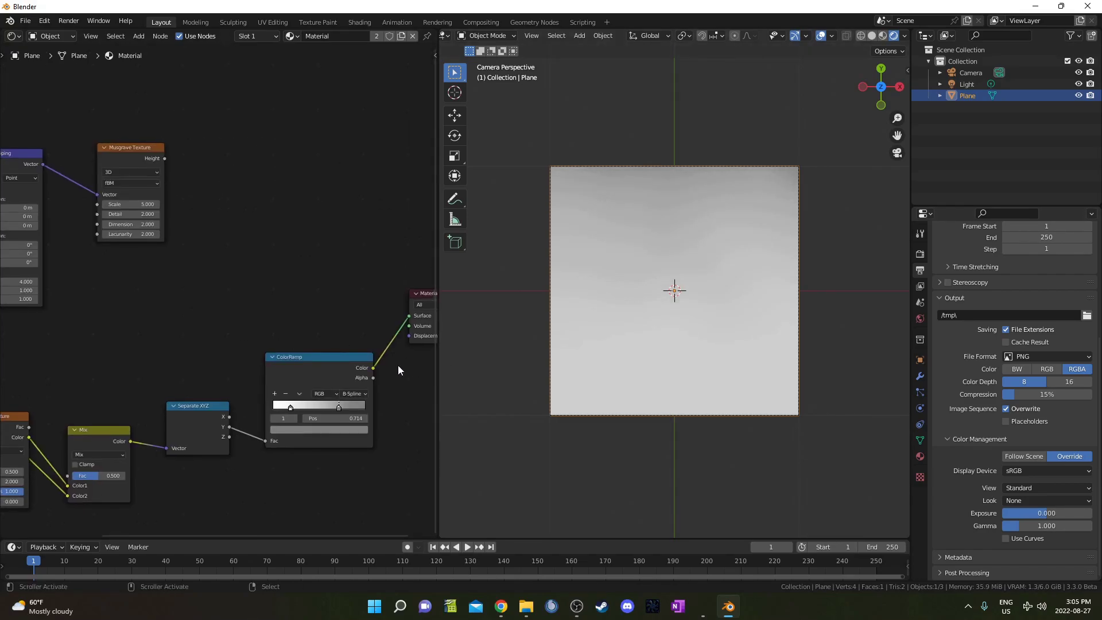
left_click_drag(374, 368, 97, 204)
middle_click_drag(146, 278, 154, 296)
middle_click_drag(231, 332, 224, 297)
middle_click_drag(325, 306, 288, 270)
right_click_drag(222, 295, 268, 222, "shift")
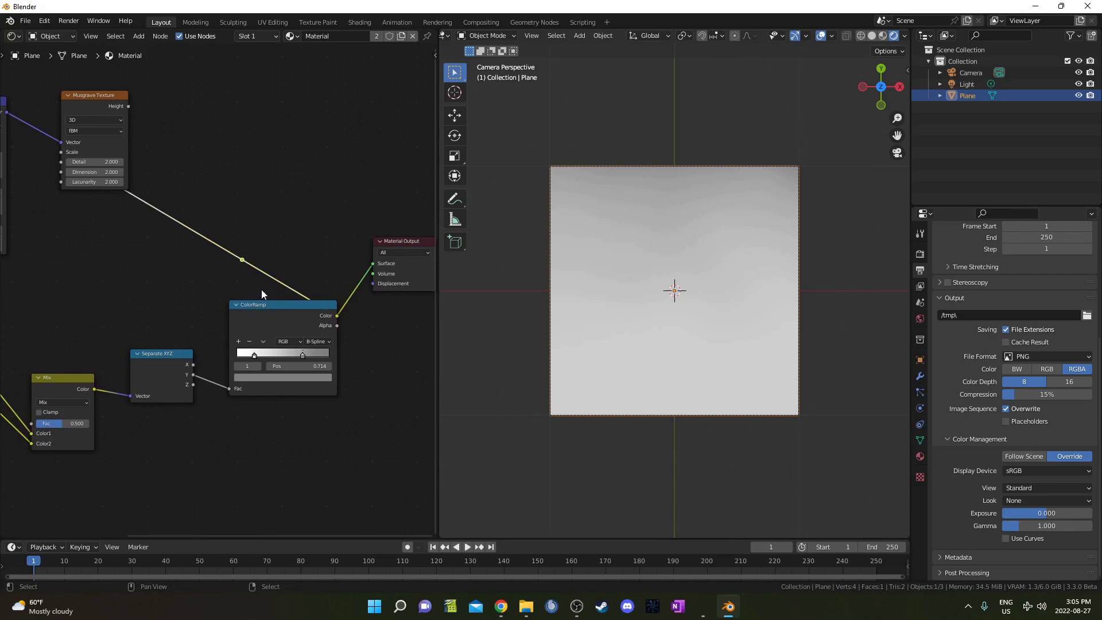
key("g")
left_click(394, 336)
Add a second reroute point on the Scale link and place it just before the Musgrave Texture node.
middle_click_drag(177, 254, 211, 275)
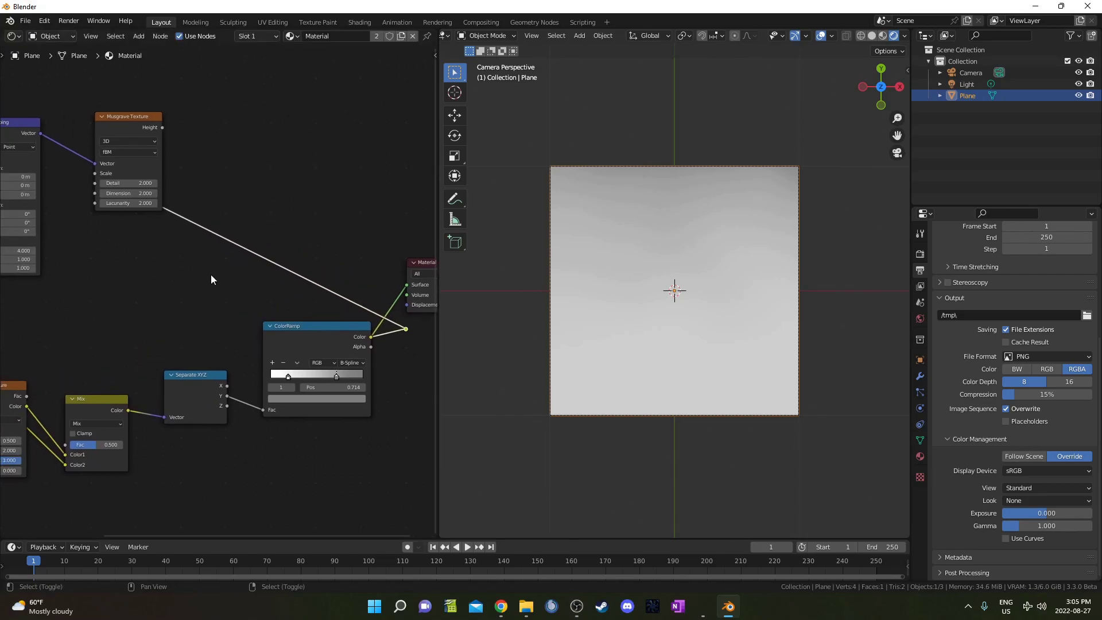
right_click_drag(211, 275, 255, 232, "shift")
key("g")
left_click(73, 188)
middle_click_drag(174, 227, 209, 253)
Preview the Musgrave Texture on the plane, switch it to 4D and set its W value to 3.6.
left_click(159, 142, "ctrl+shift")
left_click(208, 185)
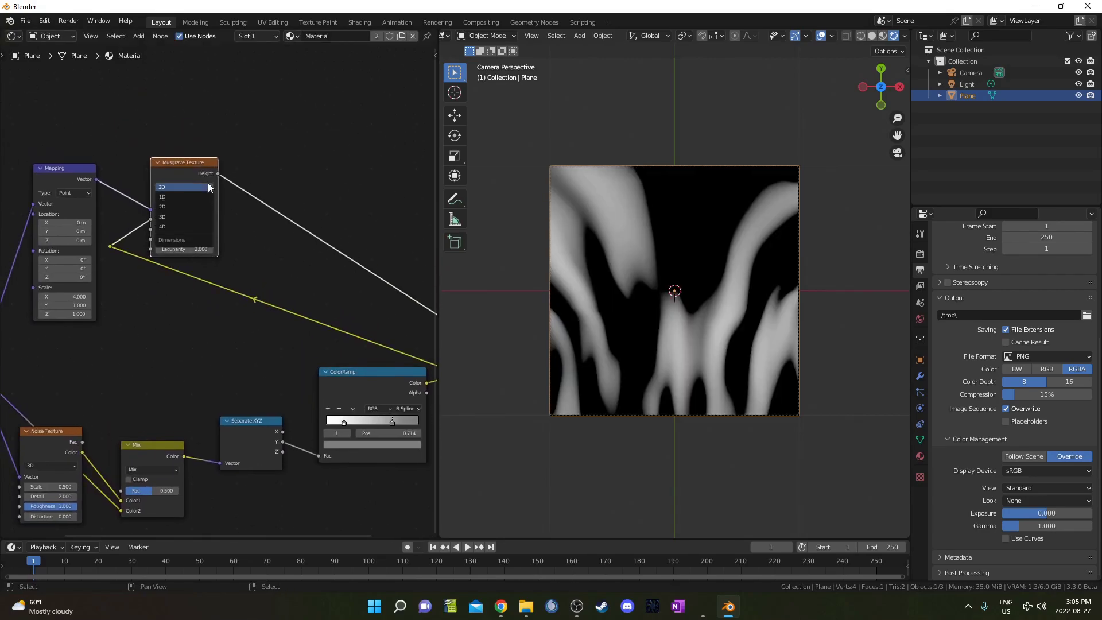
left_click(196, 225)
left_click_drag(188, 219, 270, 219)
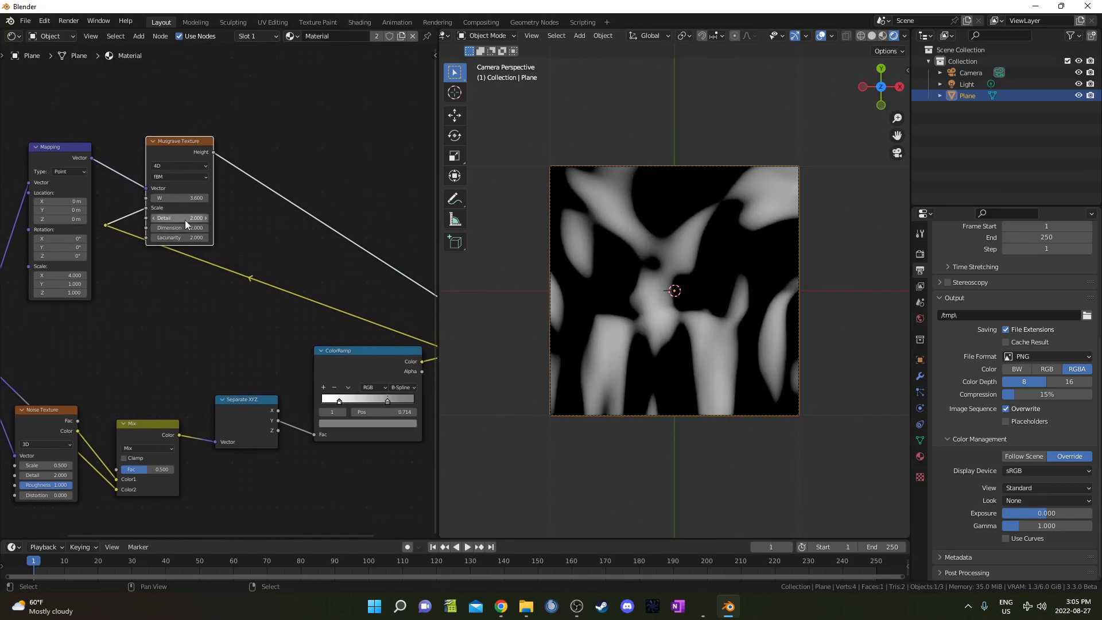
Set the Musgrave Texture's Detail to 8 and its Dimension to 0.1.
middle_click_drag(190, 241, 185, 219)
left_click(181, 219)
type("8")
key("Tab")
type(".1")
key("Return")
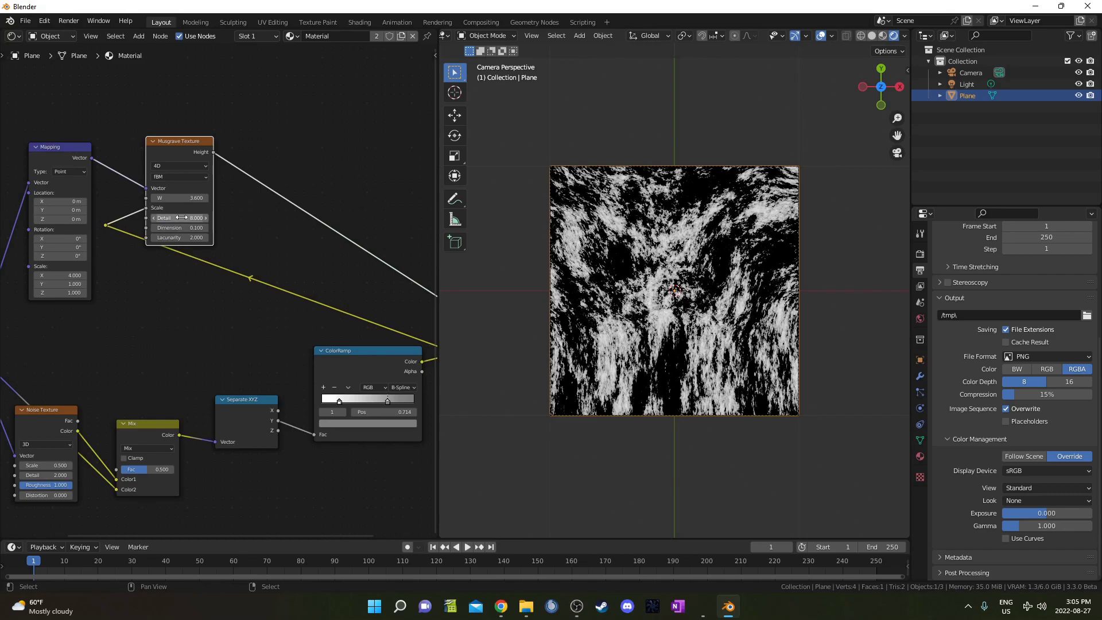
Insert a Map Range node on the link between the Separate XYZ node's Y output and the ColorRamp.
middle_click_drag(404, 198, 334, 140)
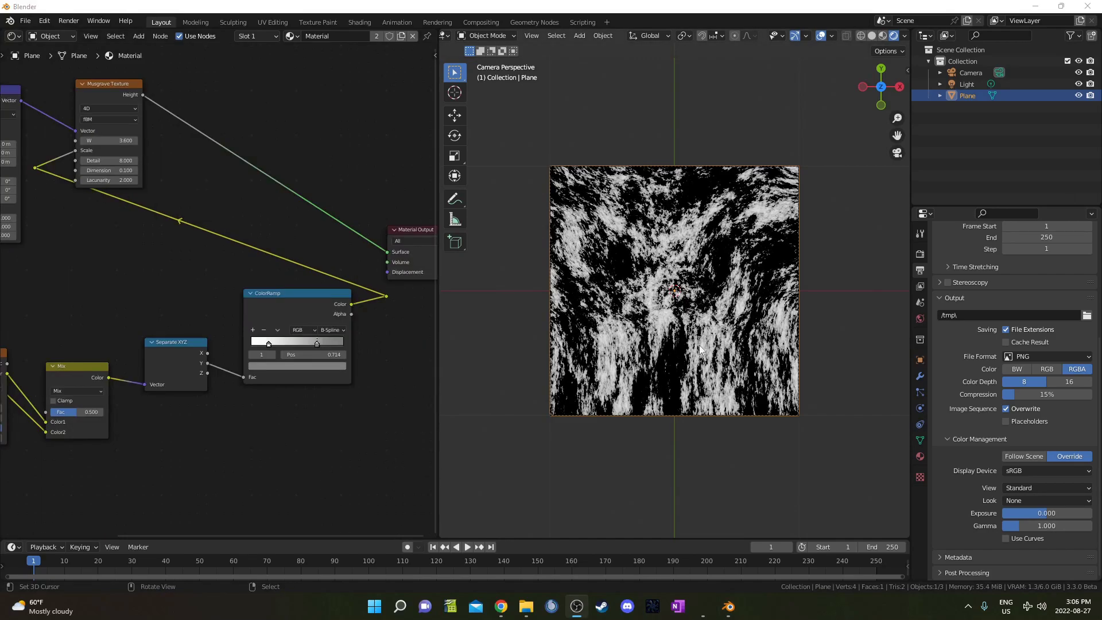
middle_click_drag(205, 373, 196, 358)
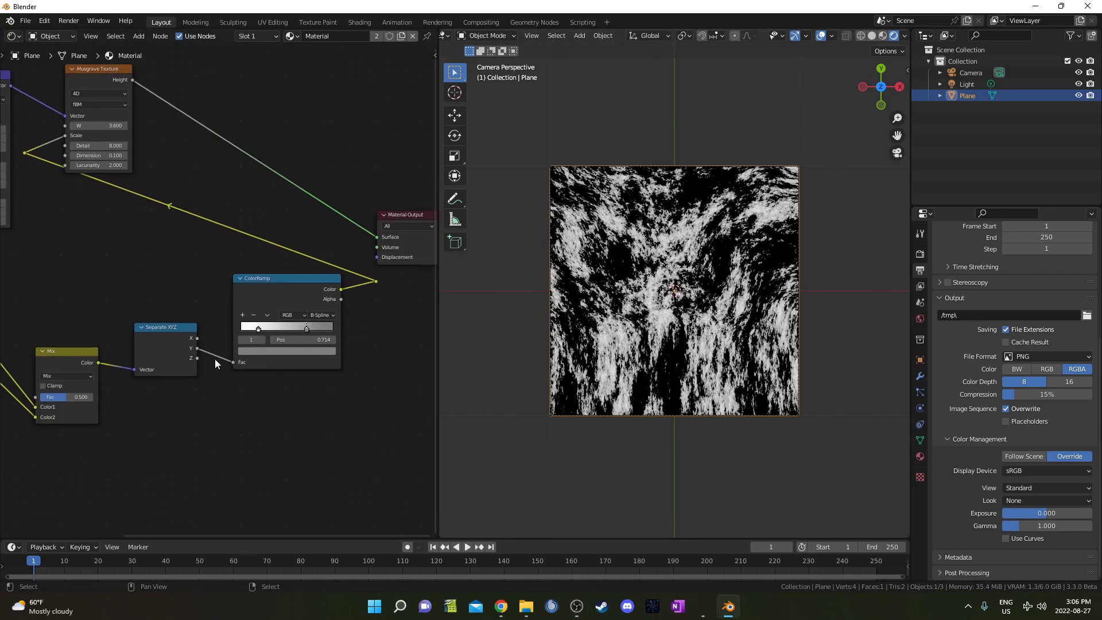
key("shift+a")
left_click(226, 391)
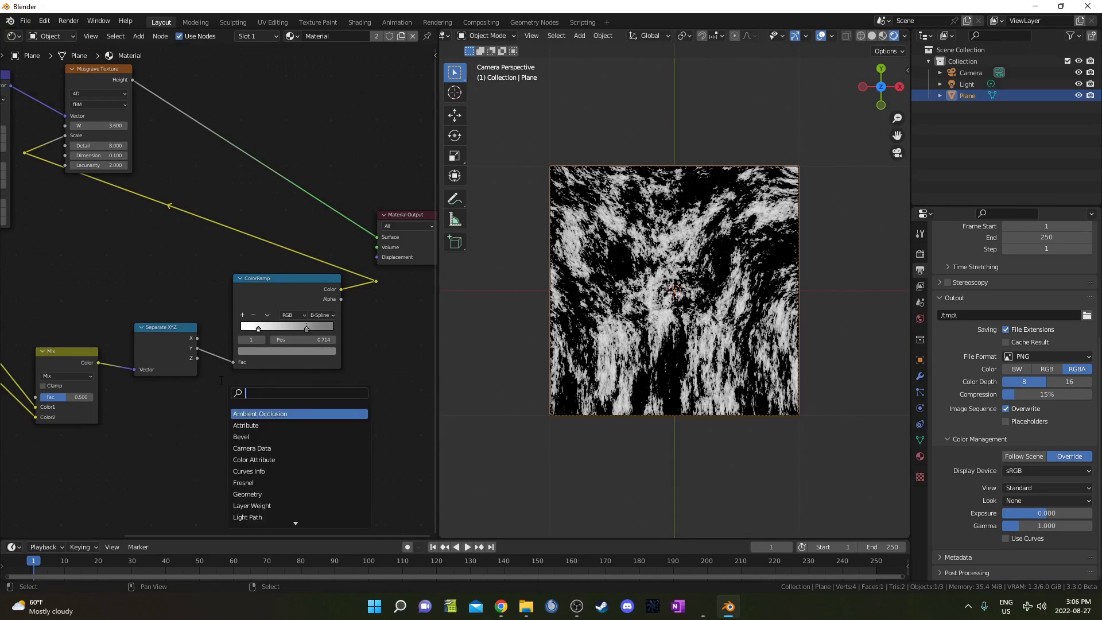
type("map")
key("Down")
key("Down")
key("Return")
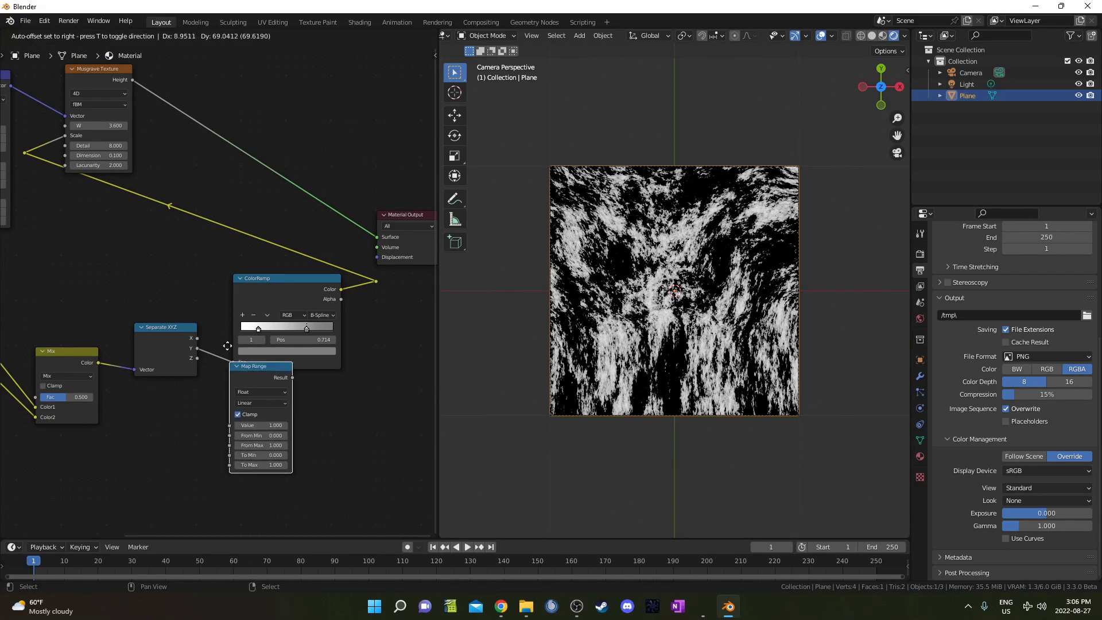
left_click(231, 310)
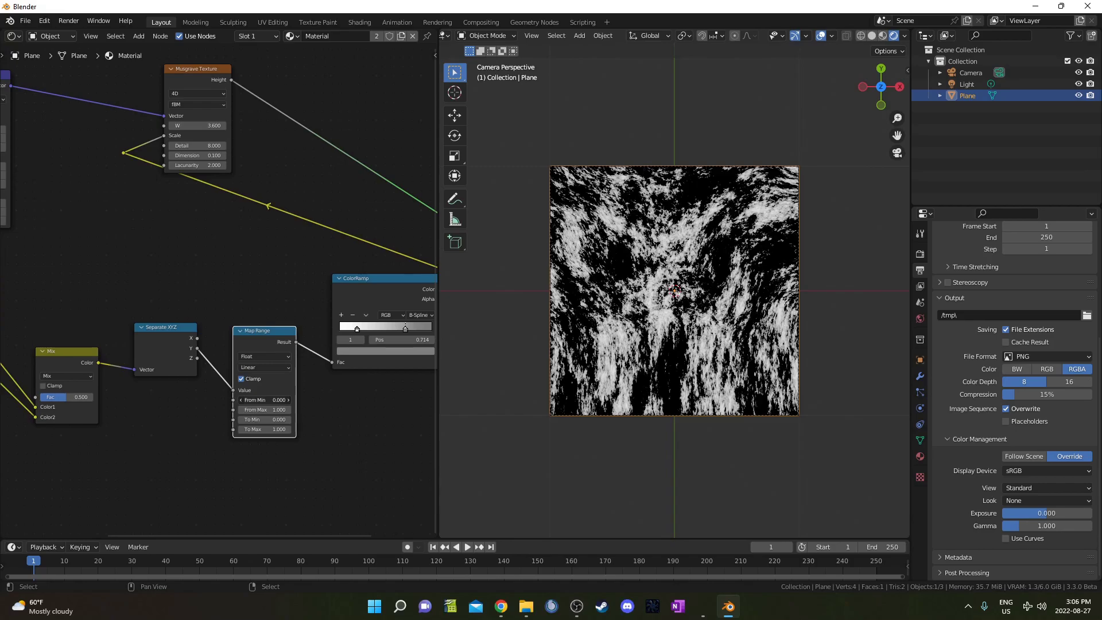
Set the Map Range node's From Min value to -1.
left_click_drag(266, 400, 231, 400)
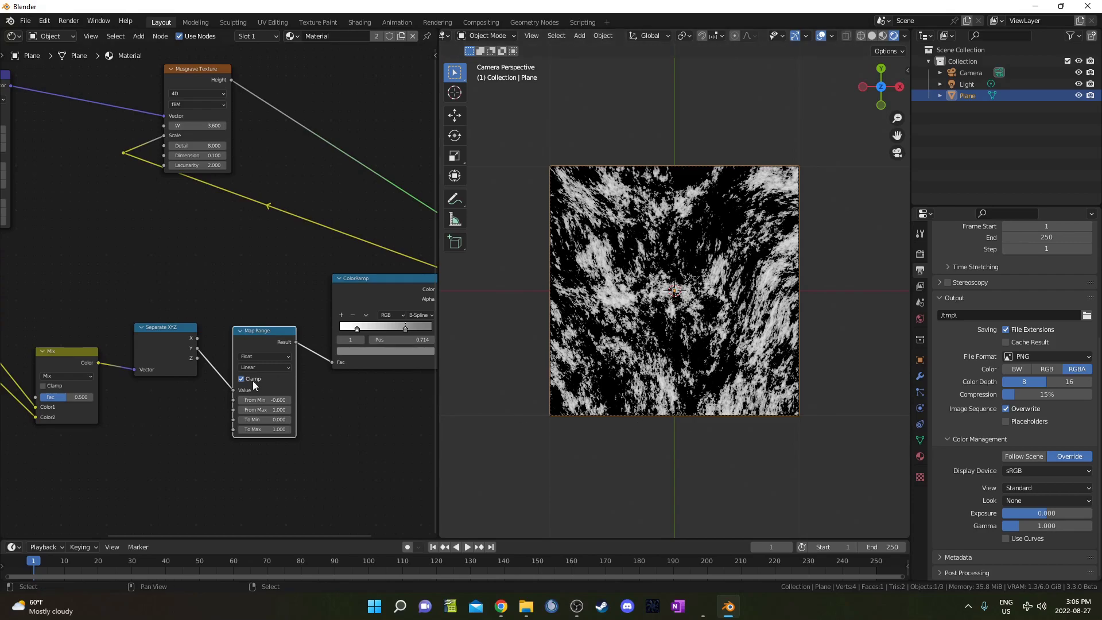
left_click(276, 400)
key("BackSpace")
type("-1")
key("Return")
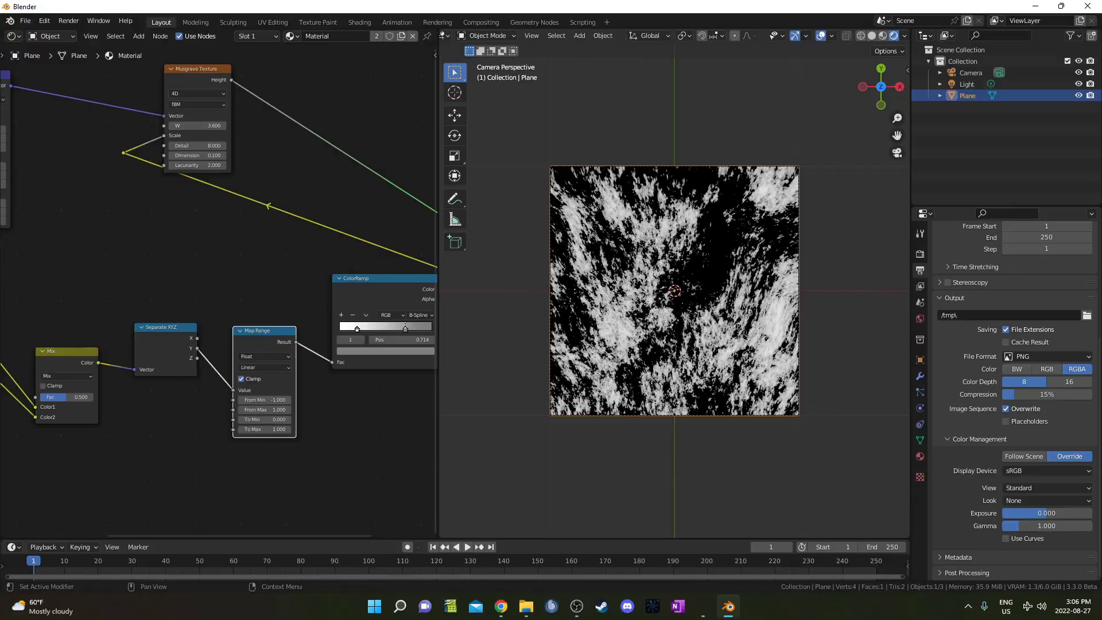
Try a range of W values on the Musgrave Texture and set W to 3.95.
scroll(154, 209, "up", 1)
left_click_drag(173, 193, 333, 193)
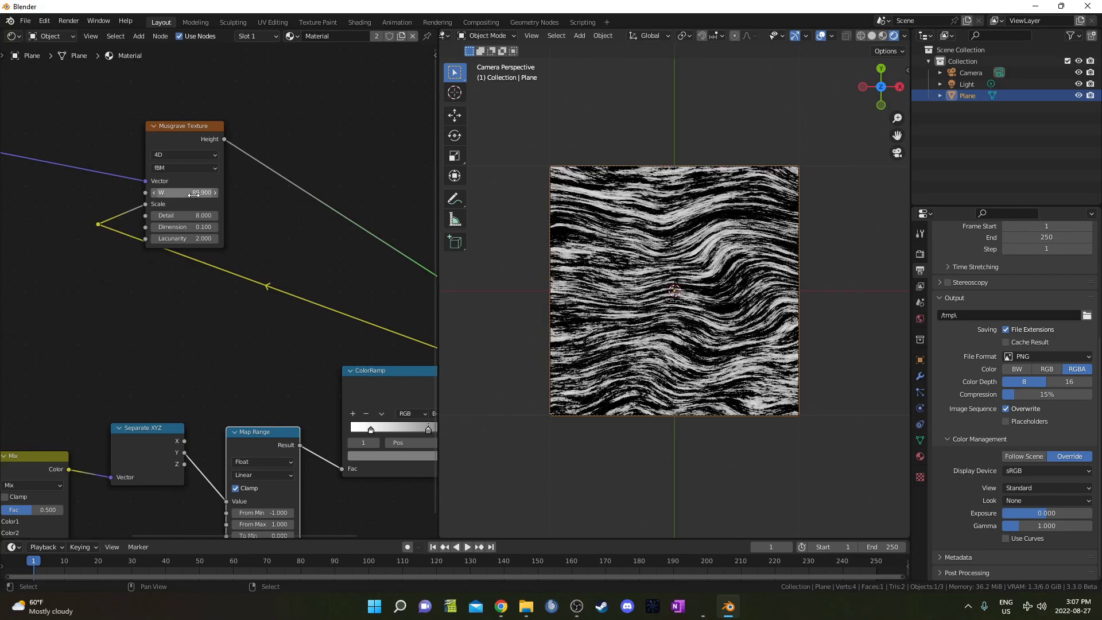
left_click(194, 192)
type("3.95")
key("Return")
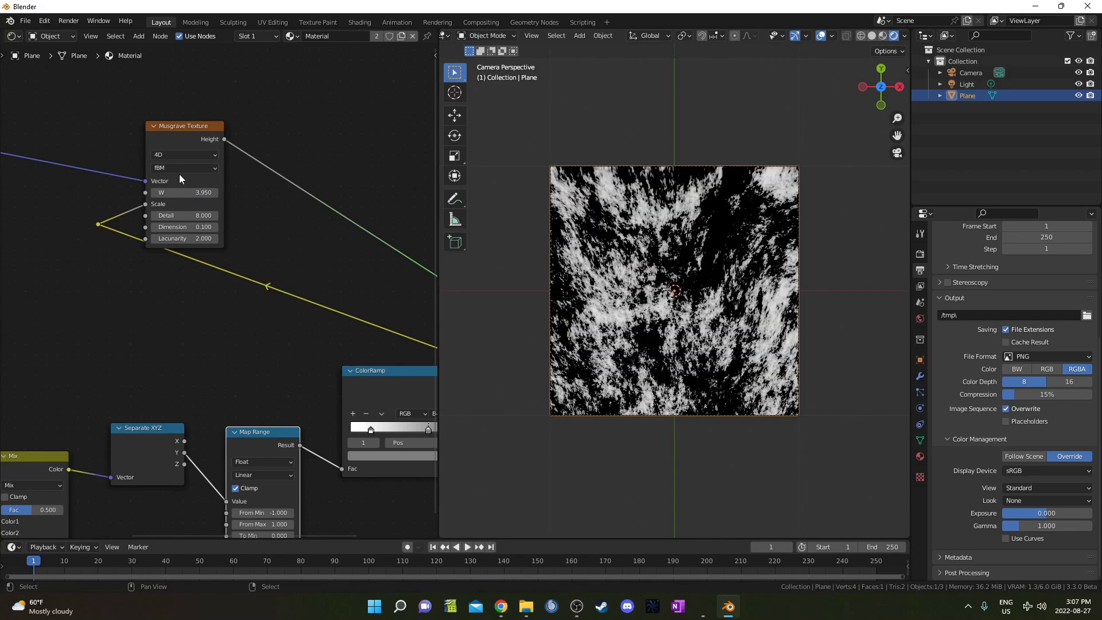
Duplicate the Mapping node together with its Object coordinate link and place the copy between the original and the Noise Texture.
scroll(240, 252, "up", 1)
middle_click_drag(287, 315, 156, 204)
scroll(273, 263, "down", 3)
scroll(204, 151, "down", 1)
middle_click_drag(204, 151, 491, 249)
left_click_drag(146, 192, 139, 147)
key("shift+d")
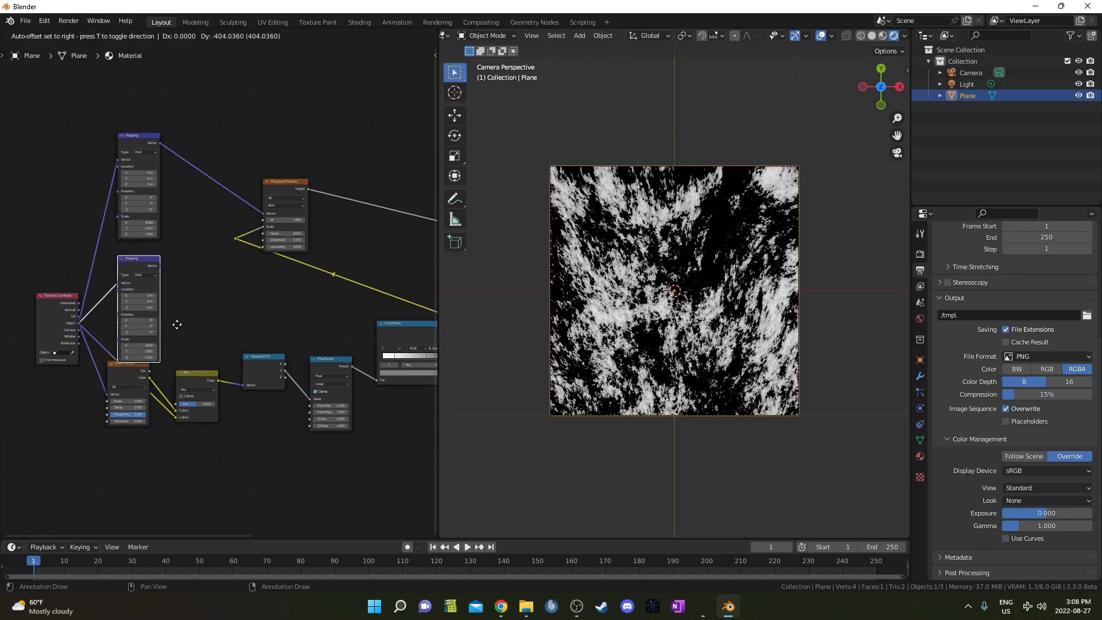
left_click(170, 333)
scroll(144, 331, "up", 3)
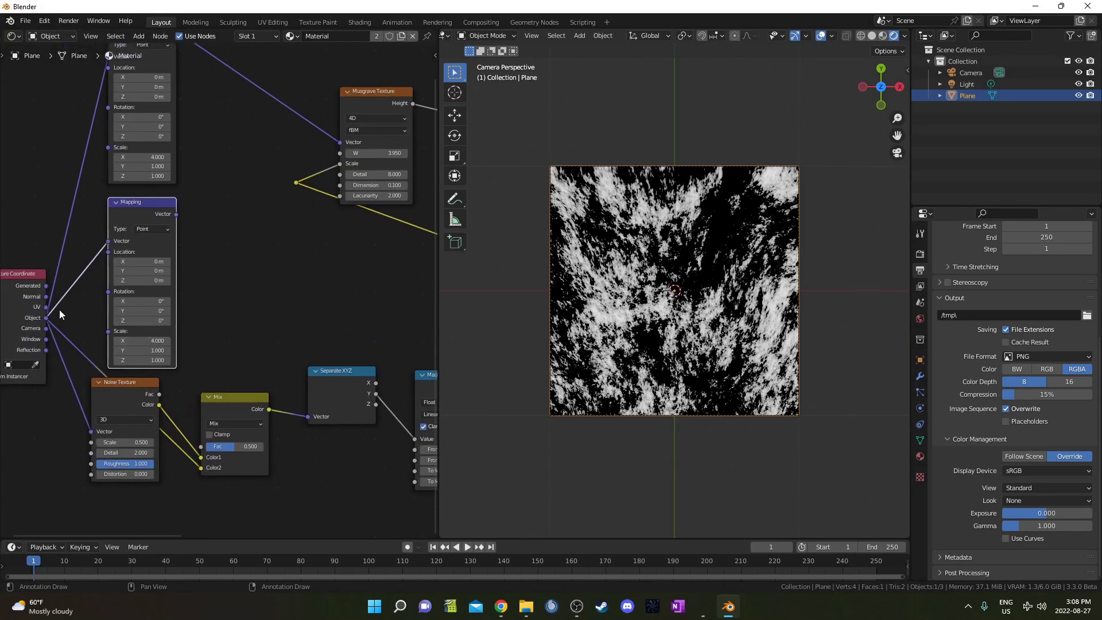
Set the duplicated Mapping node's X scale to 6 and preview its Vector output on the plane.
middle_click_drag(184, 374, 201, 368)
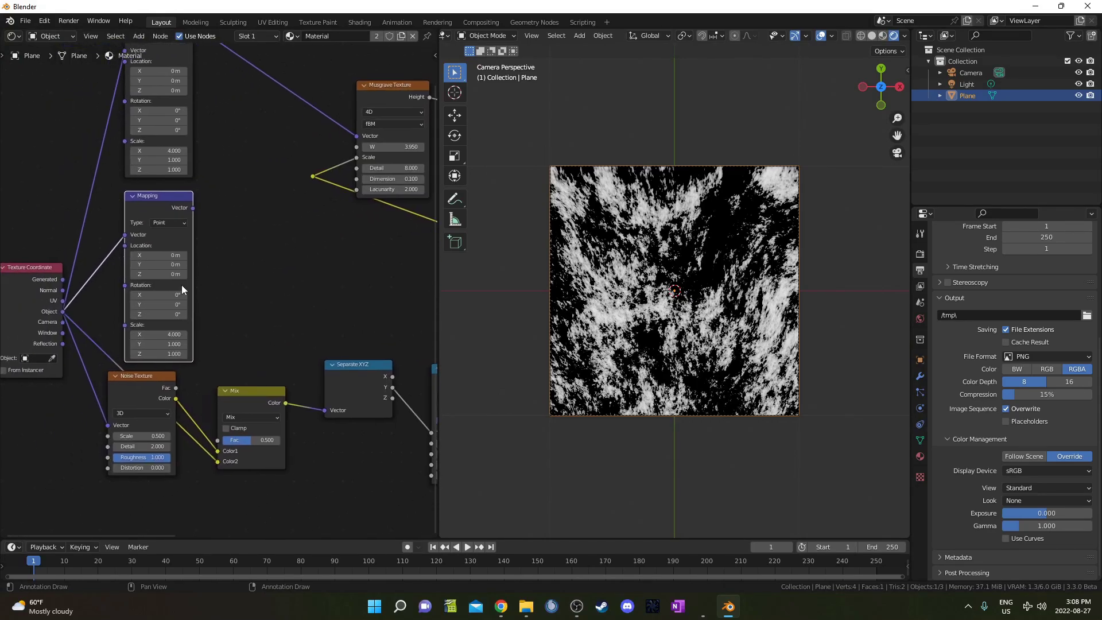
left_click(158, 334)
type("6")
key("Return")
left_click(168, 201, "ctrl+shift")
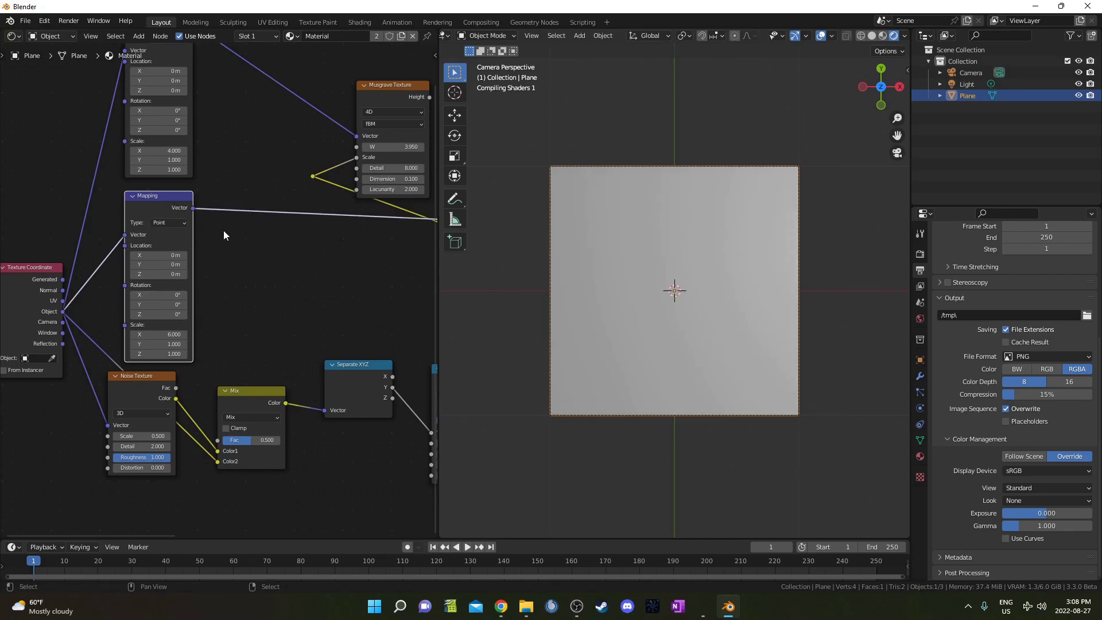
Insert a new Noise Texture node on the link from the duplicated Mapping node to the Material Output.
scroll(330, 346, "down", 7)
middle_click_drag(343, 359, 198, 376)
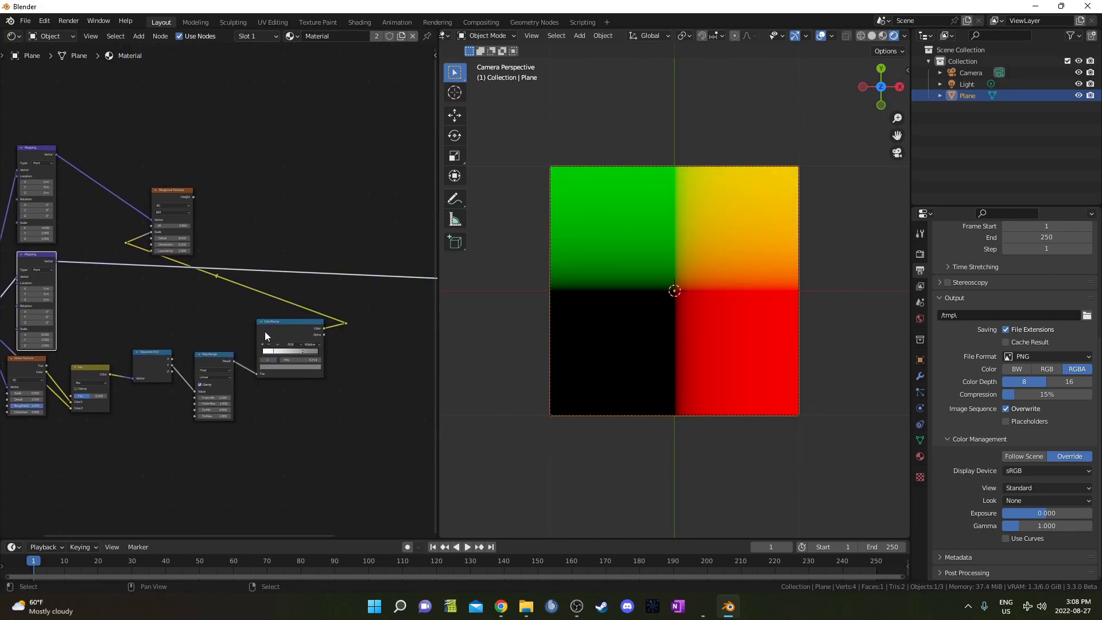
middle_click_drag(377, 272, 366, 268)
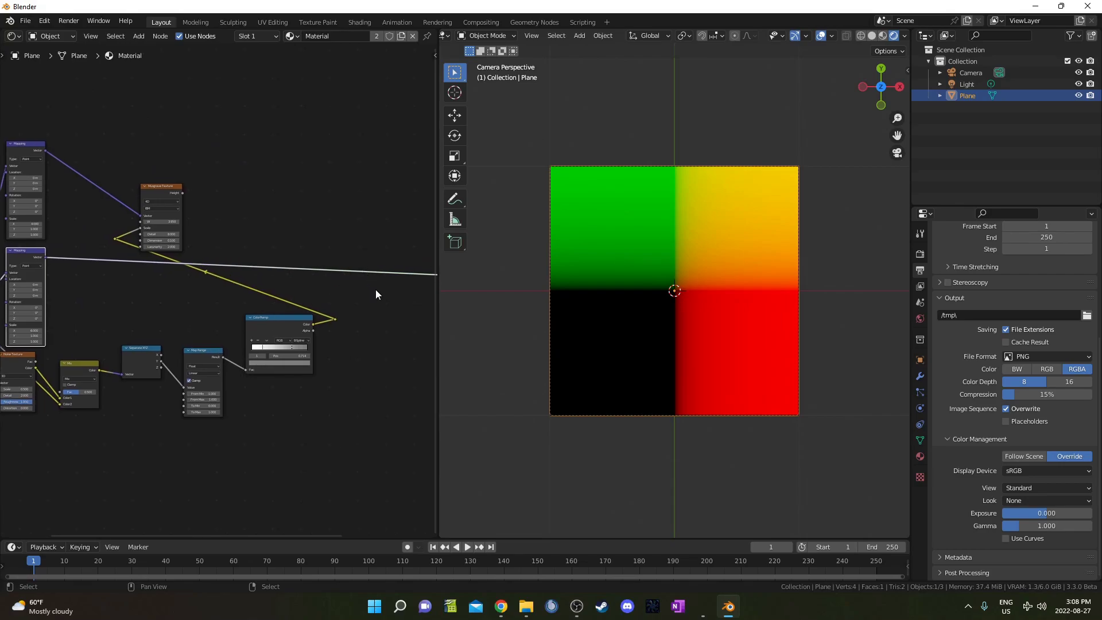
key("shift+a")
left_click(376, 289)
type("noise")
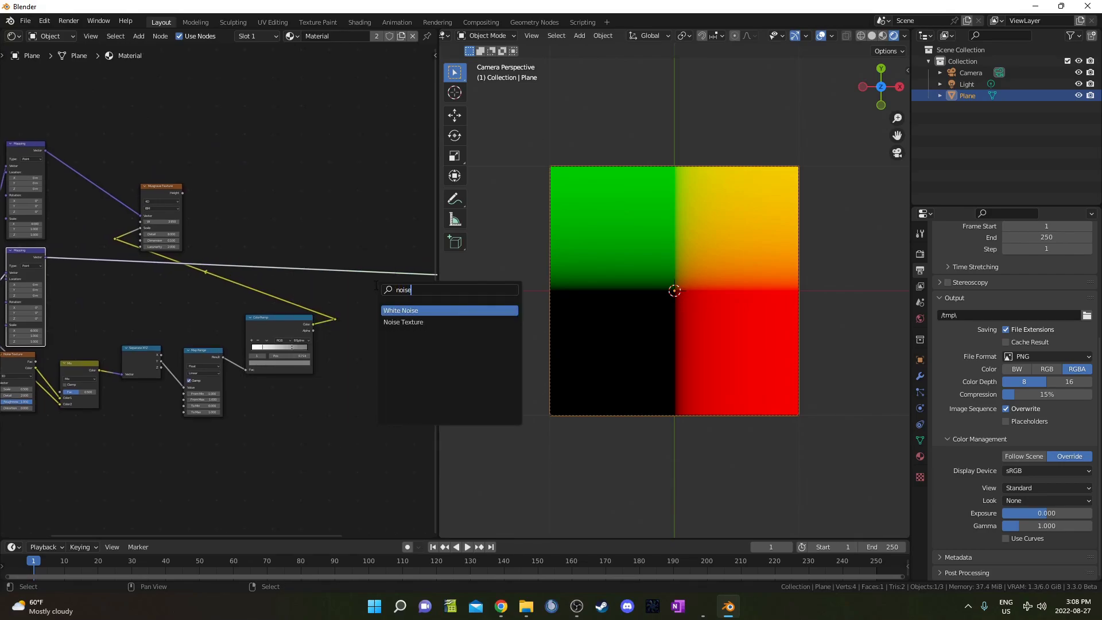
key("Down")
key("Return")
left_click(360, 252)
scroll(382, 346, "up", 2)
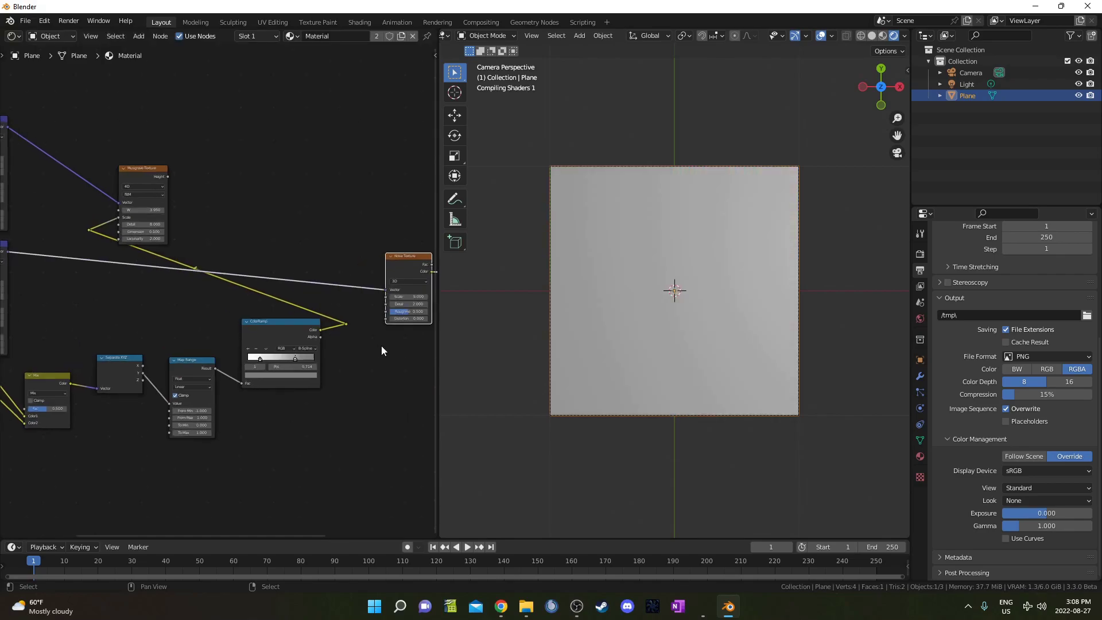
Switch the new Noise Texture to 4D and connect the ColorRamp's reroute point to its Scale input.
middle_click_drag(381, 346, 249, 299)
scroll(239, 253, "up", 2)
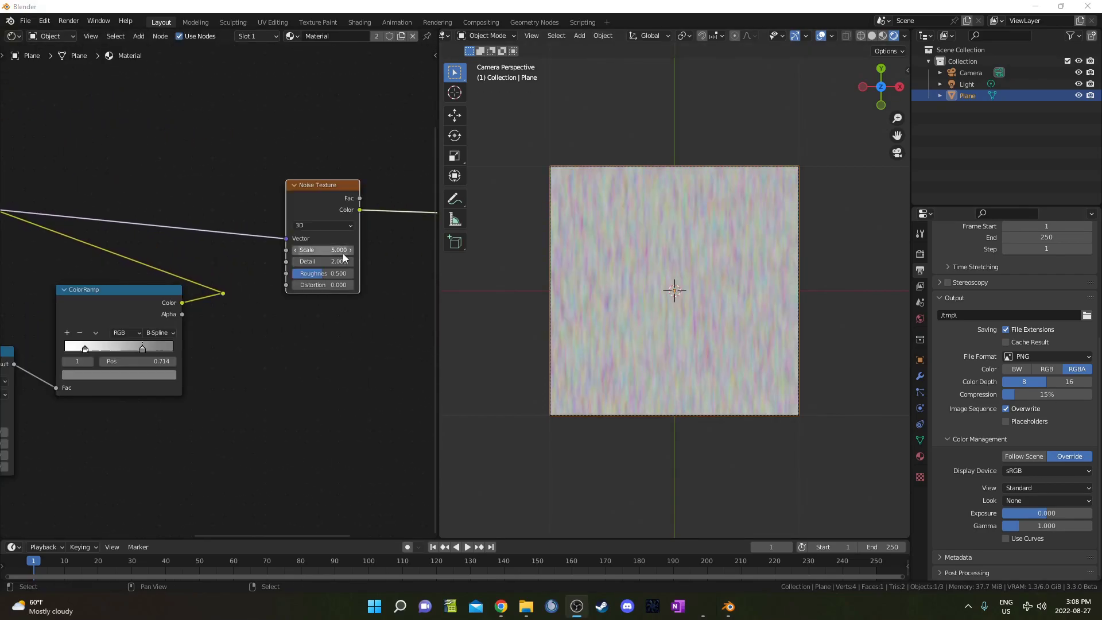
left_click(337, 226)
left_click(327, 275)
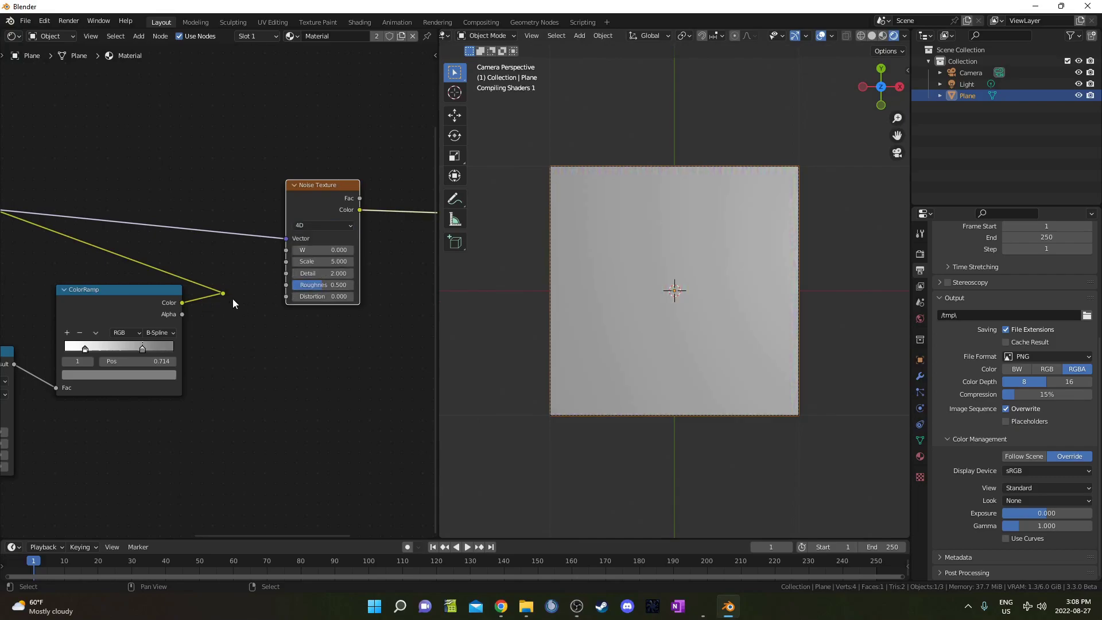
left_click_drag(222, 294, 285, 261)
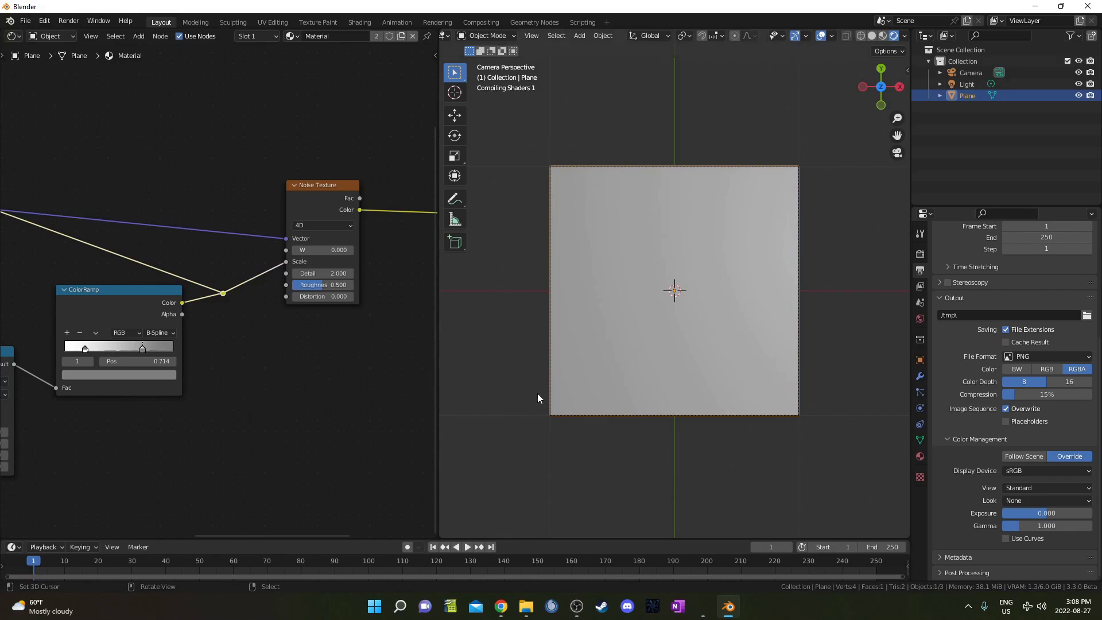
Set the new Noise Texture's W to 100, Detail to 7 and Roughness to 1.
left_click(337, 252)
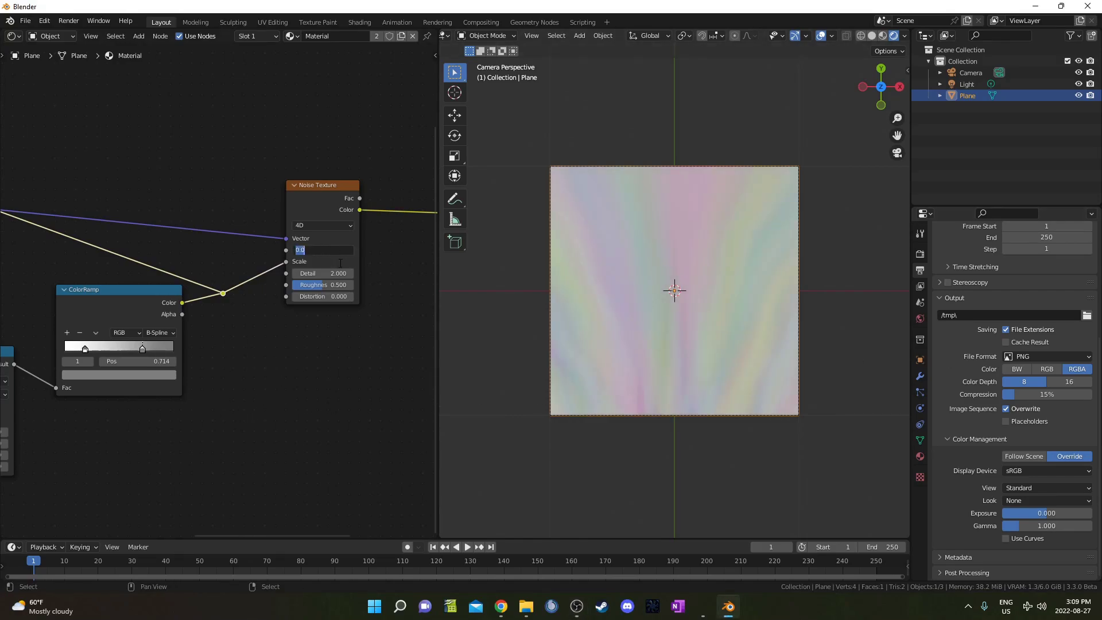
type("100")
key("Tab")
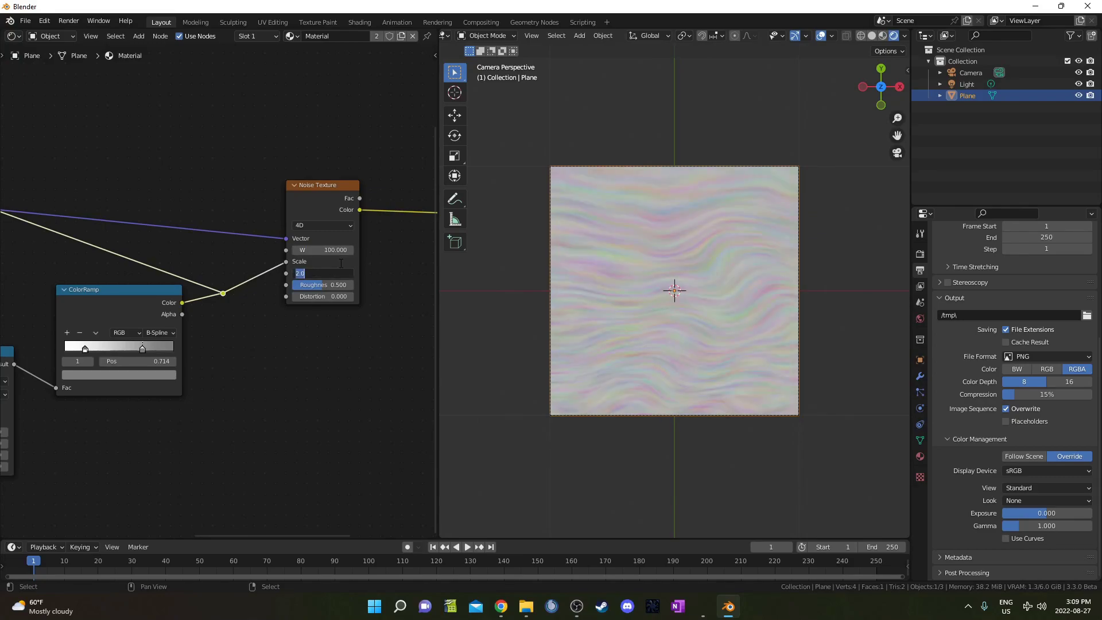
type("7")
key("Tab")
type("1")
key("Return")
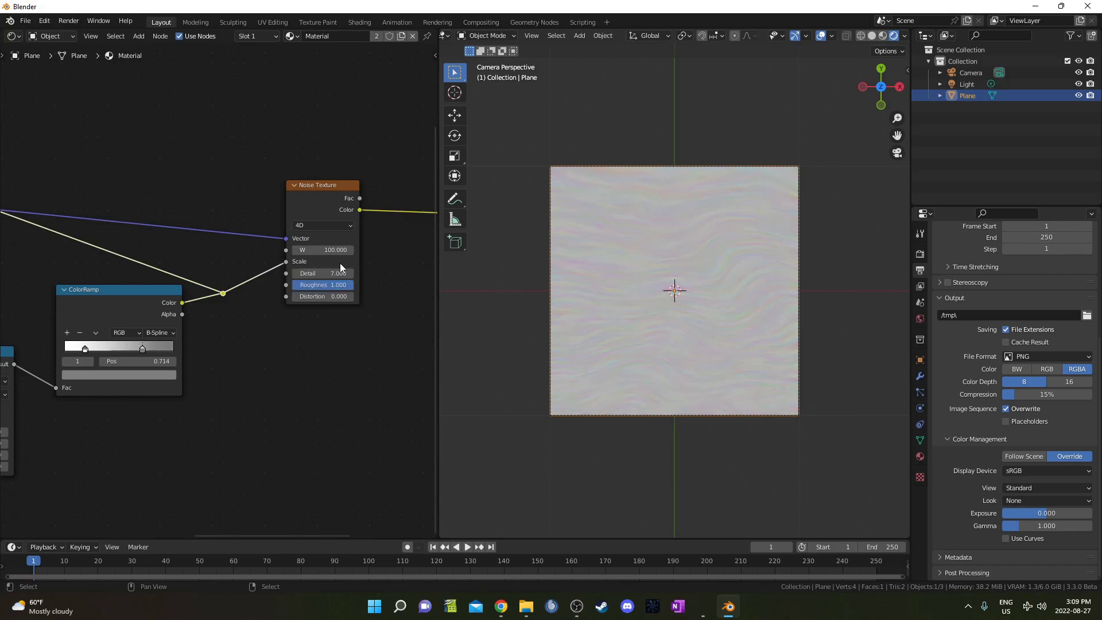
Preview the new Noise Texture's Fac output and insert a ColorRamp between it and the Material Output.
middle_click_drag(377, 327, 311, 307)
key("shift+a")
left_click(340, 303)
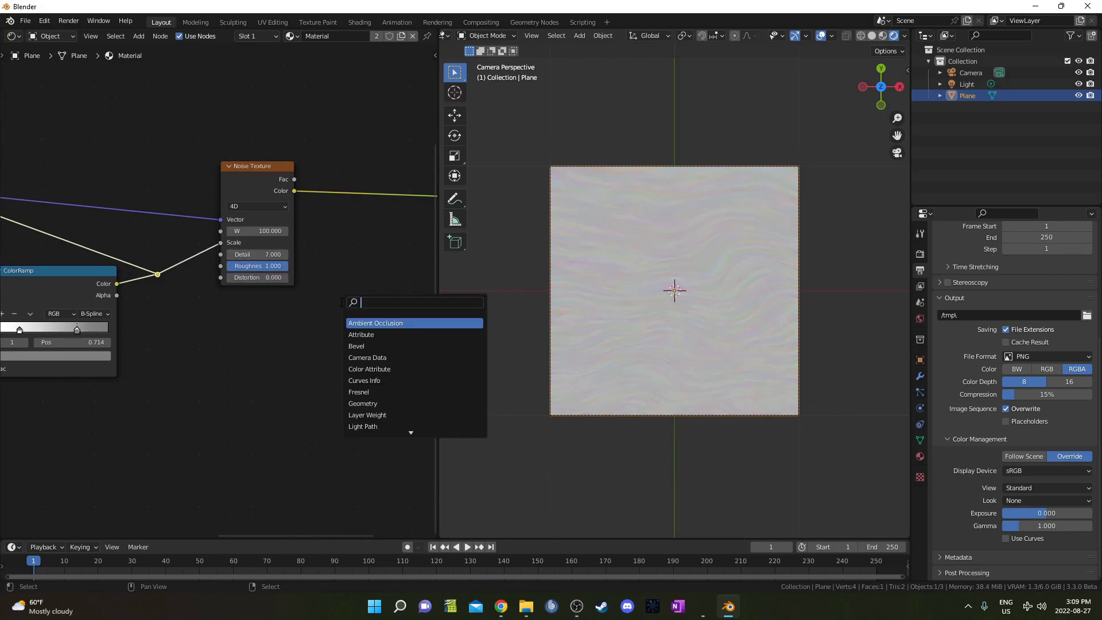
left_click(260, 167, "ctrl+shift")
key("shift+a")
left_click(364, 244)
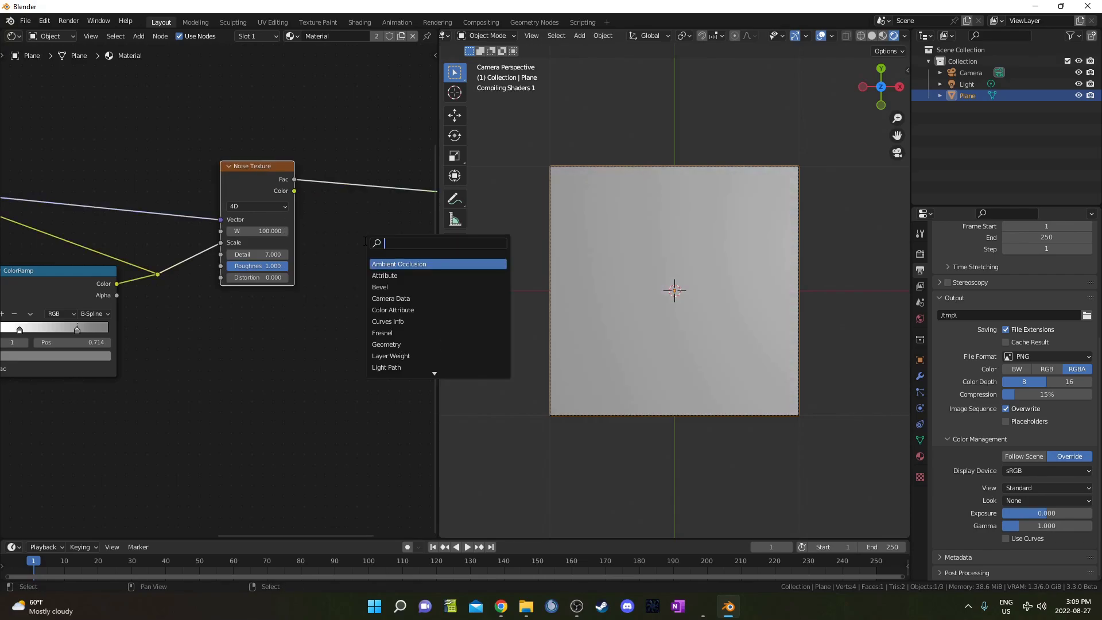
type("colorr")
key("Return")
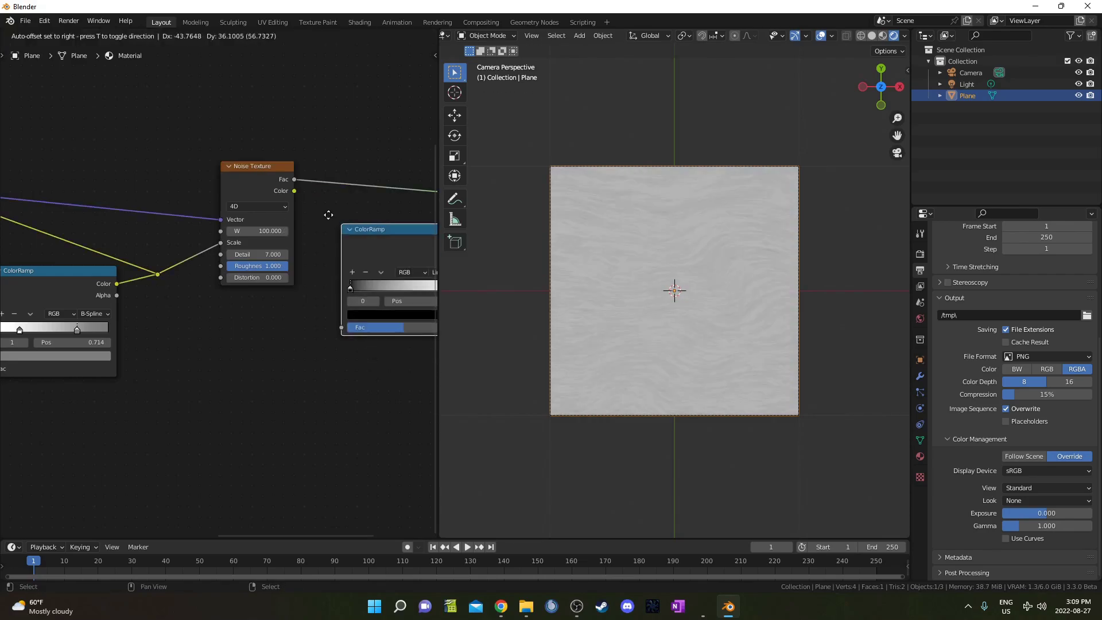
left_click(327, 174)
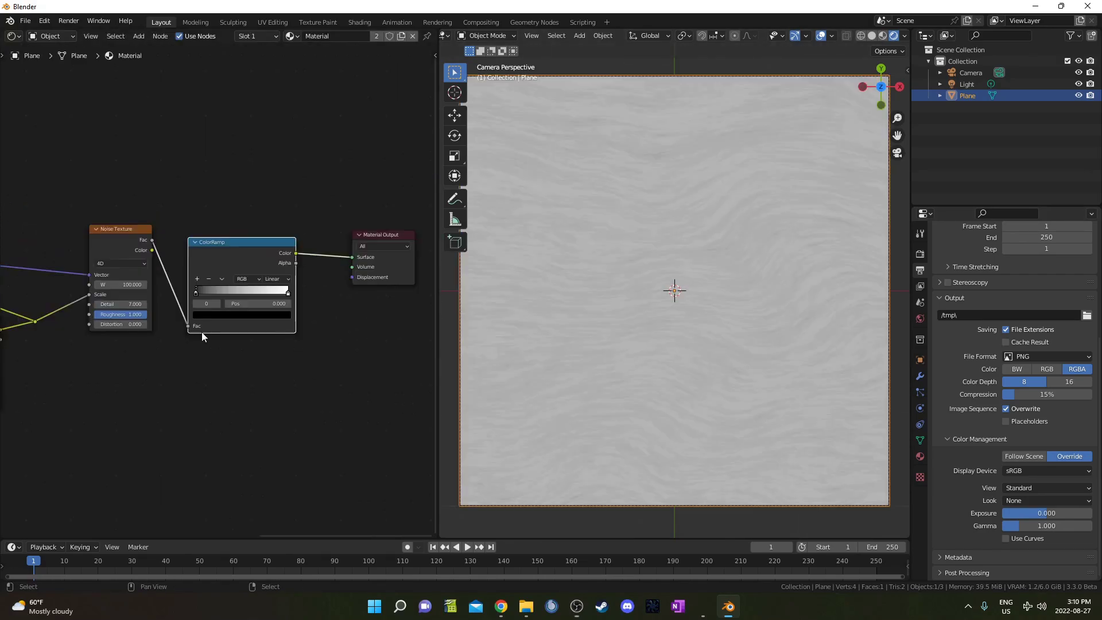
Position the new ColorRamp's black stop at 0.436 and its white stop at 0.464.
scroll(201, 332, "up", 2)
left_click(269, 310)
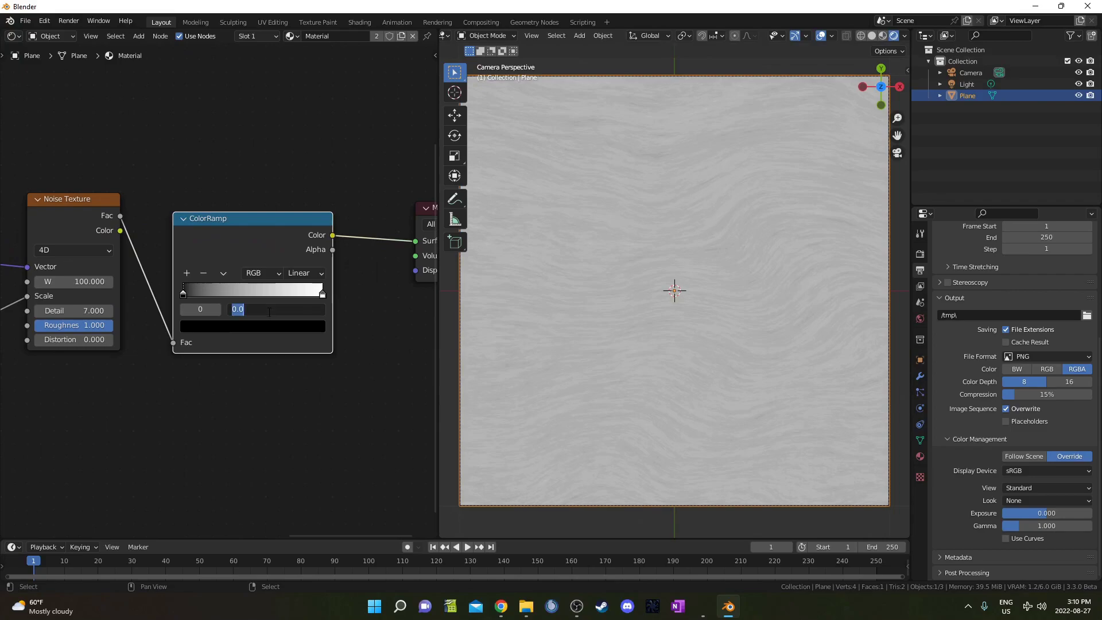
type("0.436")
key("Return")
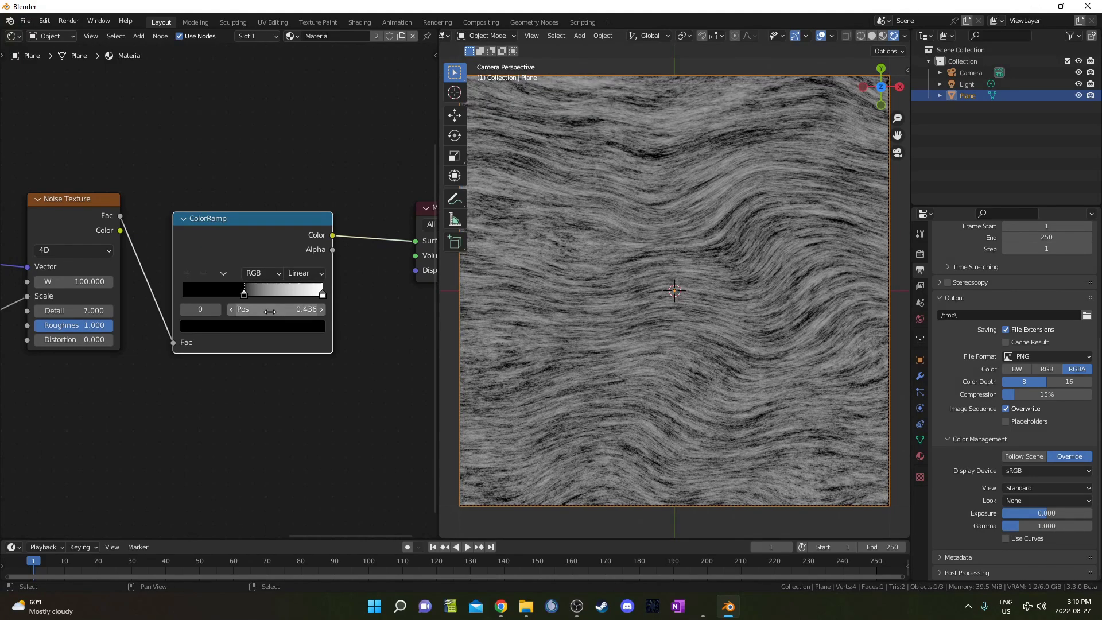
left_click(323, 294)
left_click(307, 309)
type("0.464")
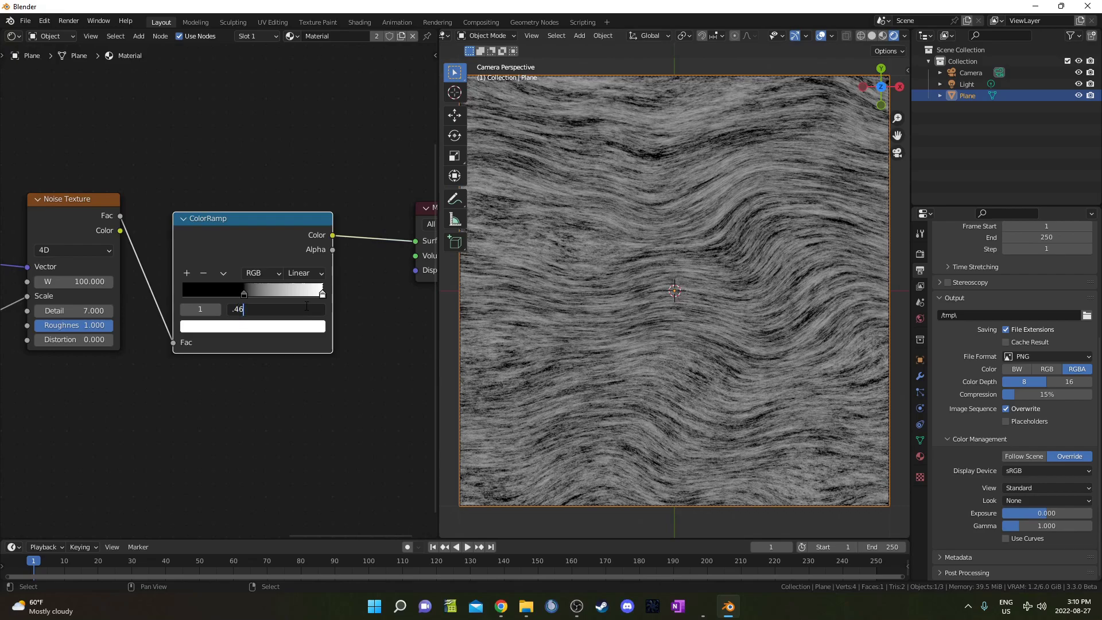
key("Return")
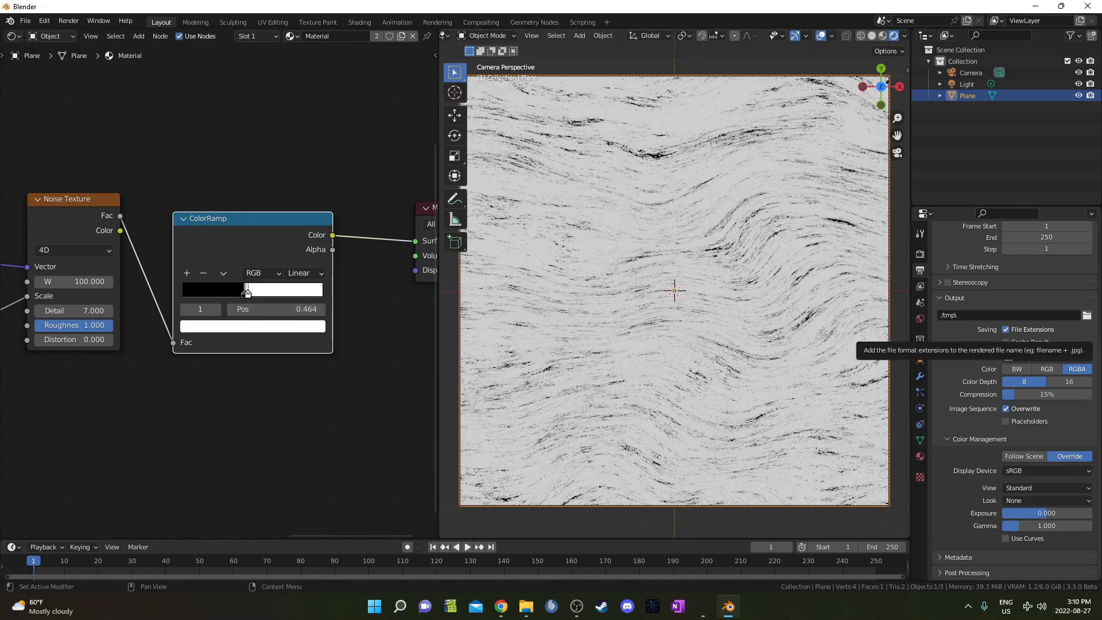
Insert a Mix node between the new ColorRamp and the Material Output, and move the ColorRamp's link to its Fac input.
scroll(291, 262, "down", 2)
key("shift+a")
type("mix")
key("Return")
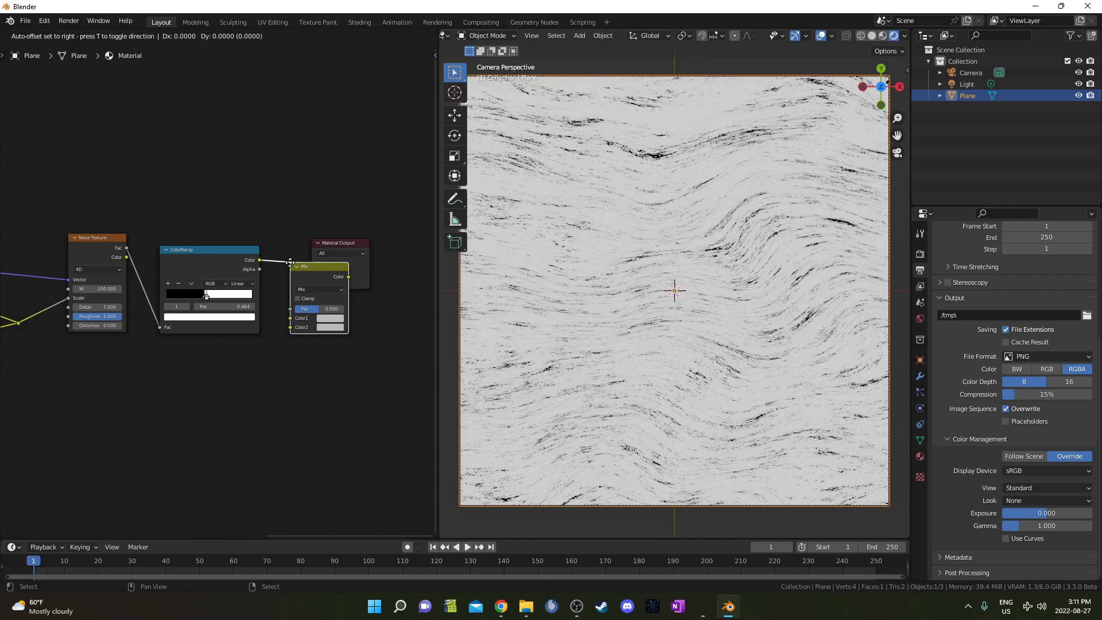
left_click(291, 263)
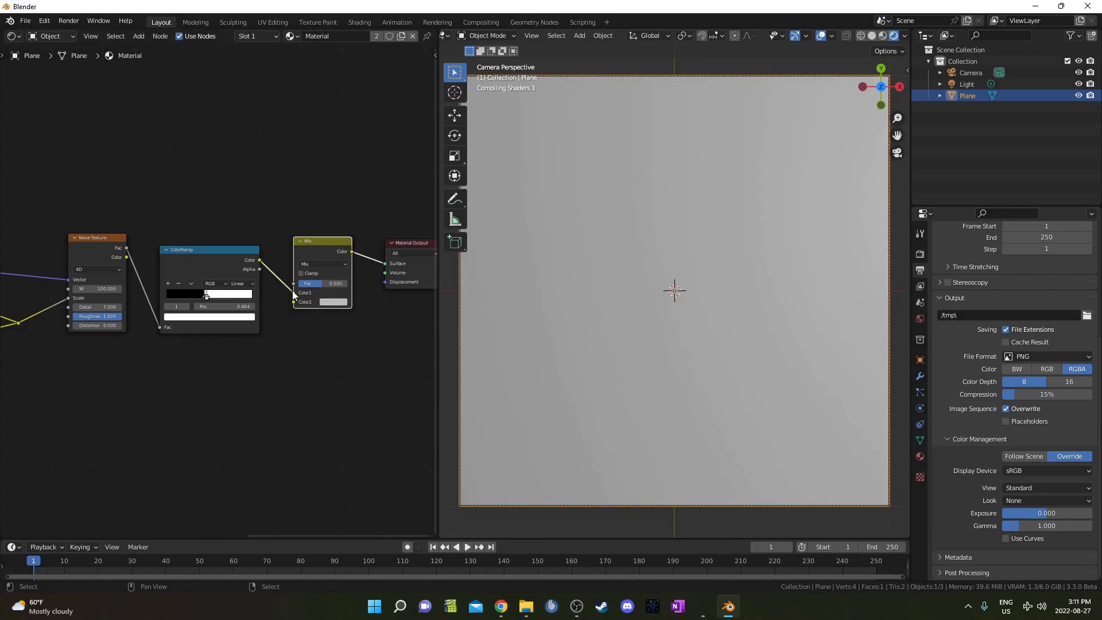
left_click_drag(294, 293, 295, 284)
scroll(263, 353, "down", 1)
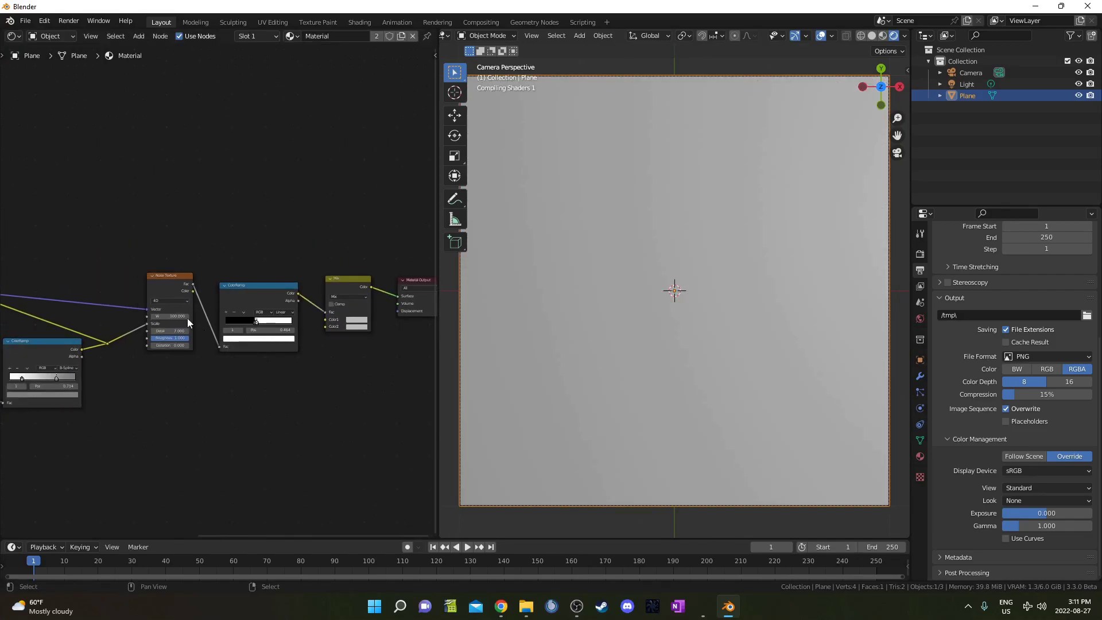
Preview the Musgrave Texture and link its Height output to Color1 of the last Mix node.
scroll(212, 302, "down", 2)
middle_click_drag(212, 302, 192, 269)
left_click(91, 223, "ctrl+shift")
left_click_drag(20, 184, 290, 272)
scroll(295, 294, "up", 8)
middle_click_drag(338, 292, 280, 329)
scroll(280, 330, "up", 4)
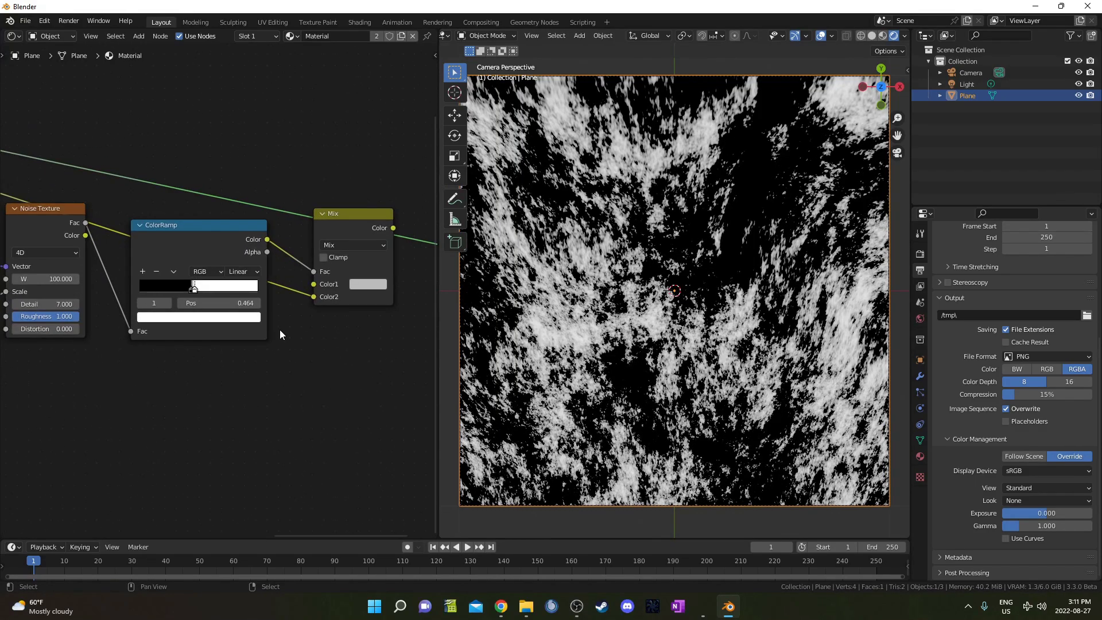
left_click_drag(312, 298, 315, 284)
middle_click_drag(334, 320, 275, 335)
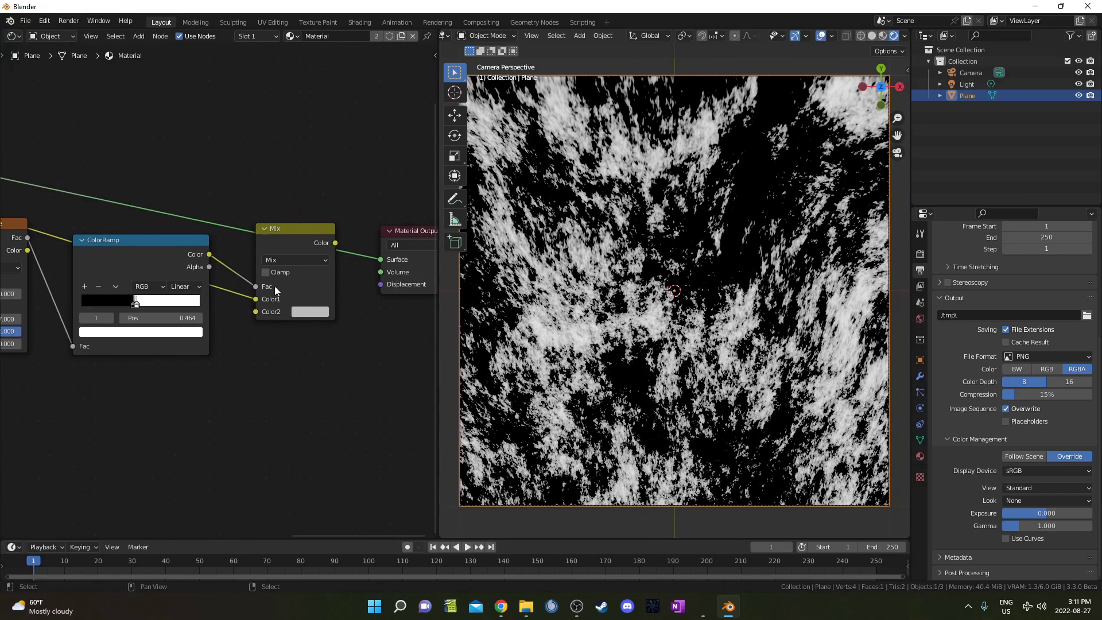
Set the last Mix node's Color2 to white (FFFFFF) and preview the Mix node.
left_click(317, 314)
scroll(349, 194, "up", 4)
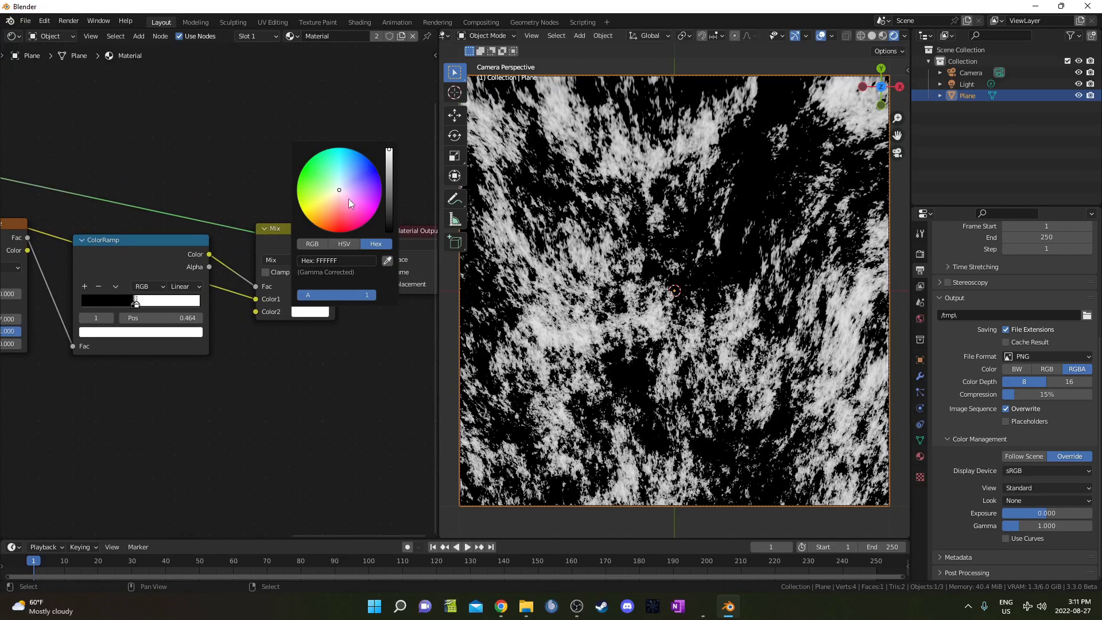
left_click(292, 236, "ctrl+shift")
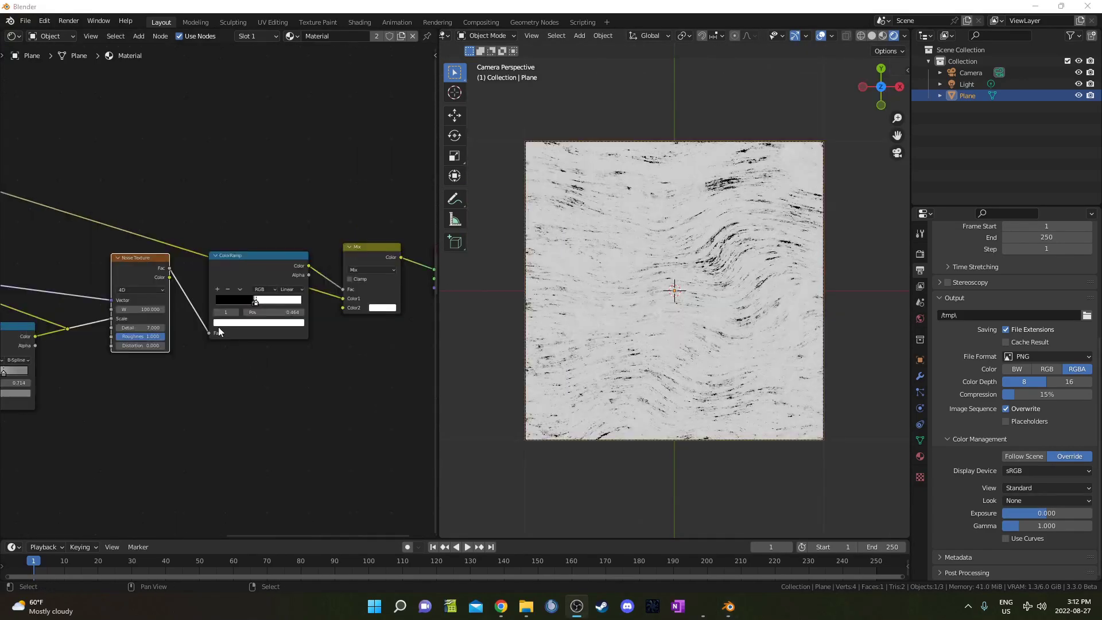
Try the new Noise Texture with its Detail at 0 and shift the node slightly down.
scroll(217, 327, "up", 3)
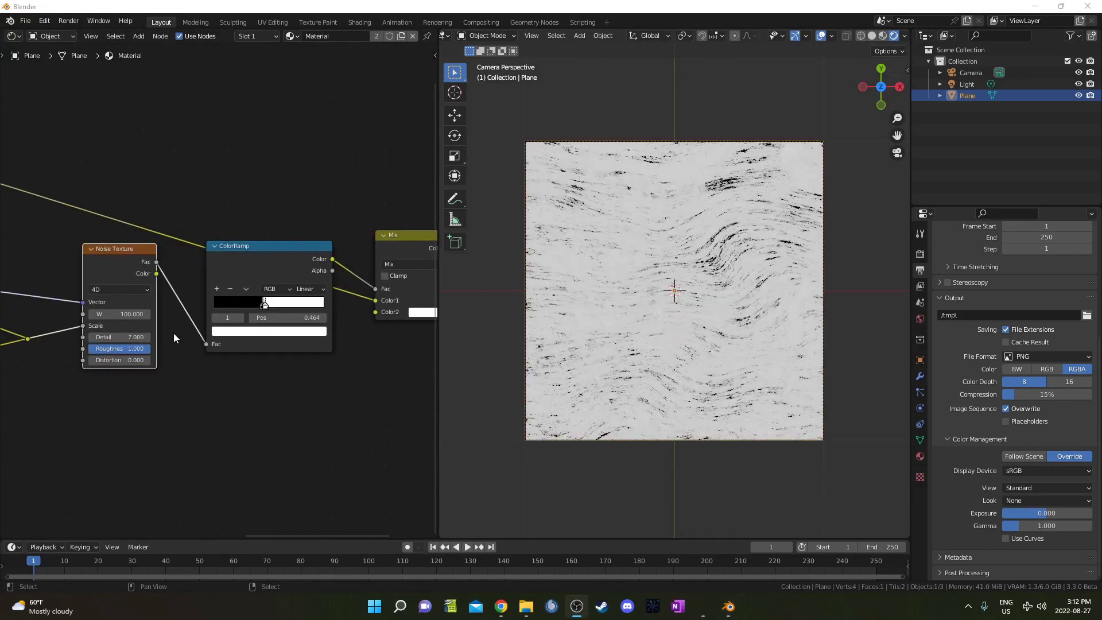
middle_click_drag(174, 333, 144, 345)
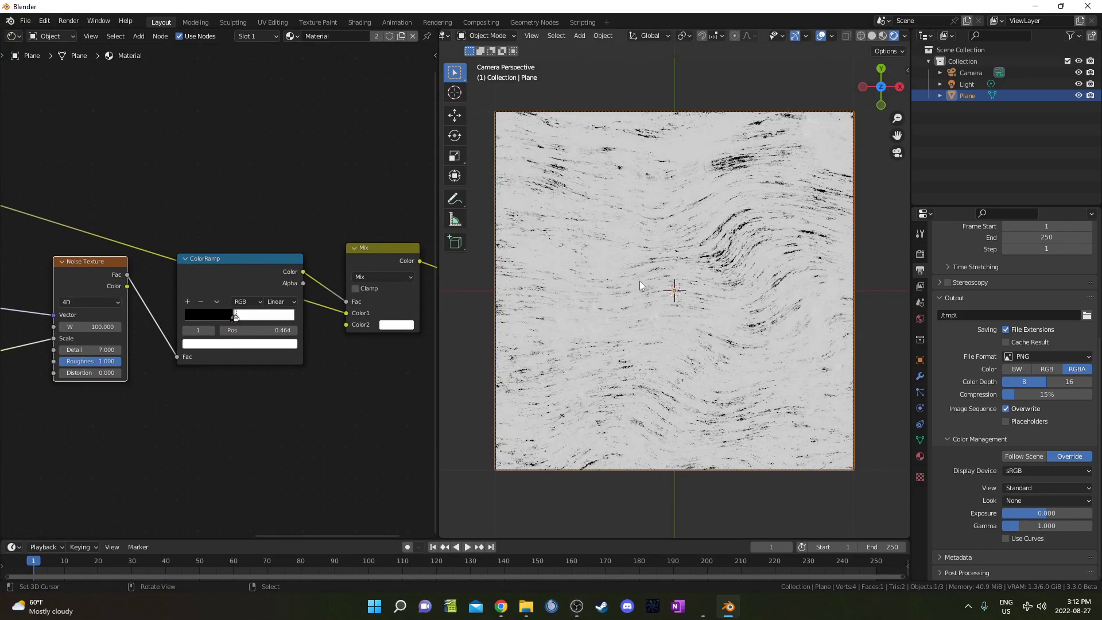
middle_click_drag(77, 367, 89, 367)
mouse_move(104, 349)
left_mouse_down()
mouse_move(12, 349)
mouse_move(107, 348)
left_mouse_up()
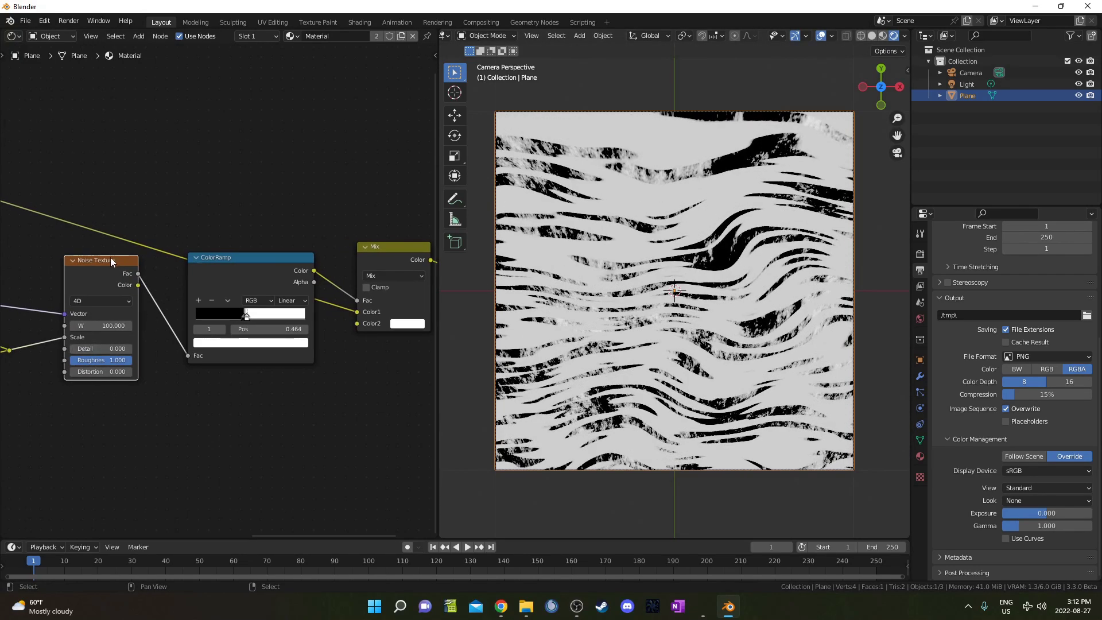
left_click_drag(104, 266, 104, 282)
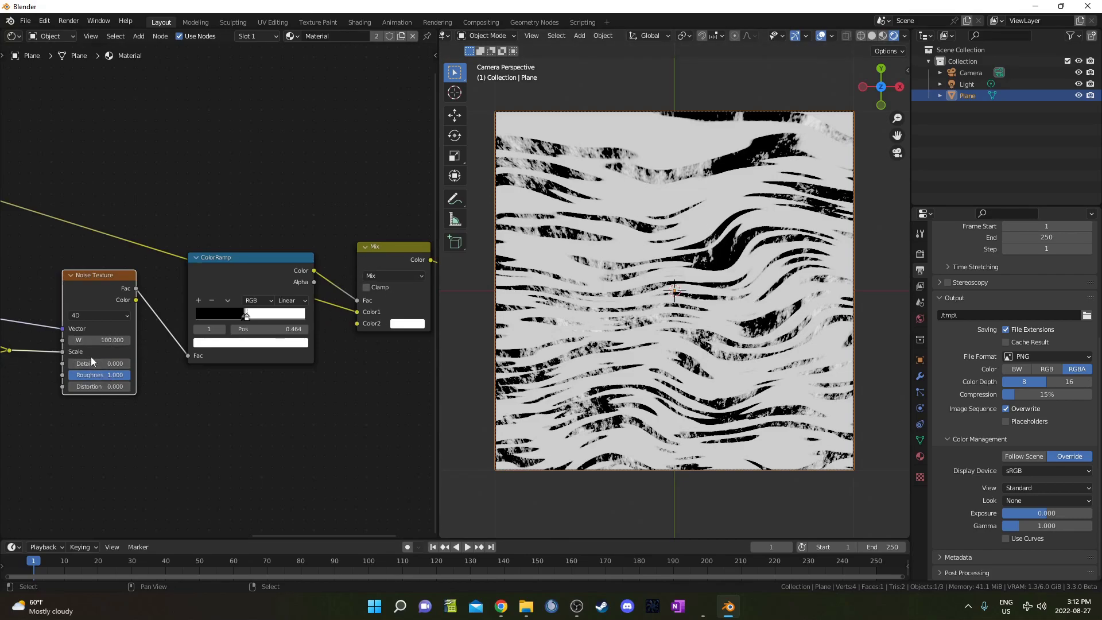
Restore the new Noise Texture's Detail to 7 and check the streaks on the plane up close.
scroll(90, 357, "down", 4)
middle_click_drag(91, 356, 201, 321)
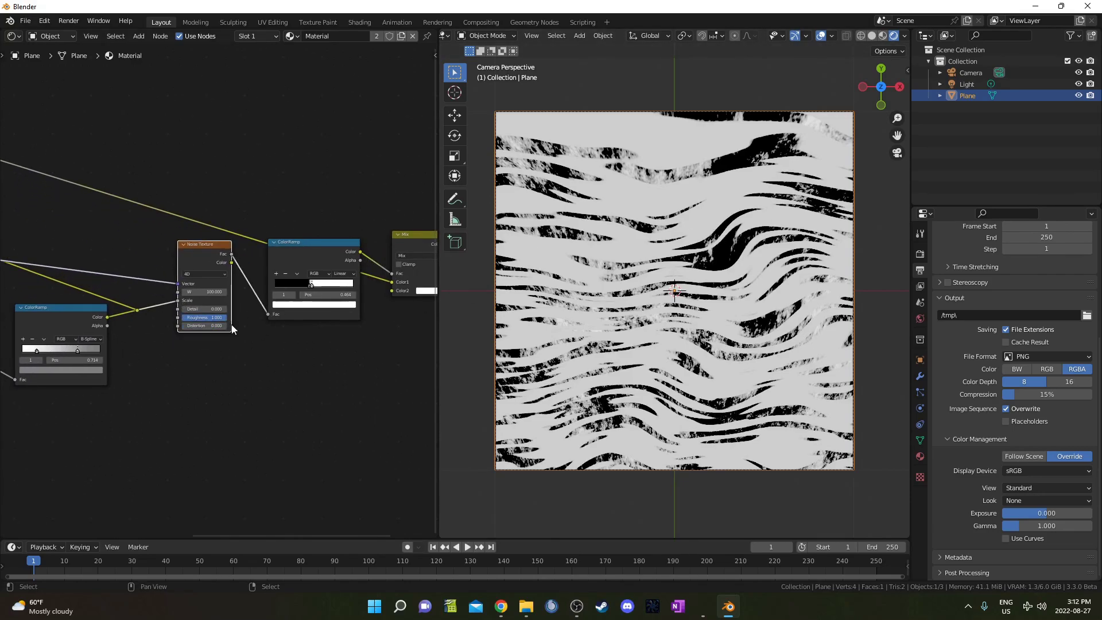
scroll(218, 313, "up", 1)
left_click(218, 310)
type("7")
key("Return")
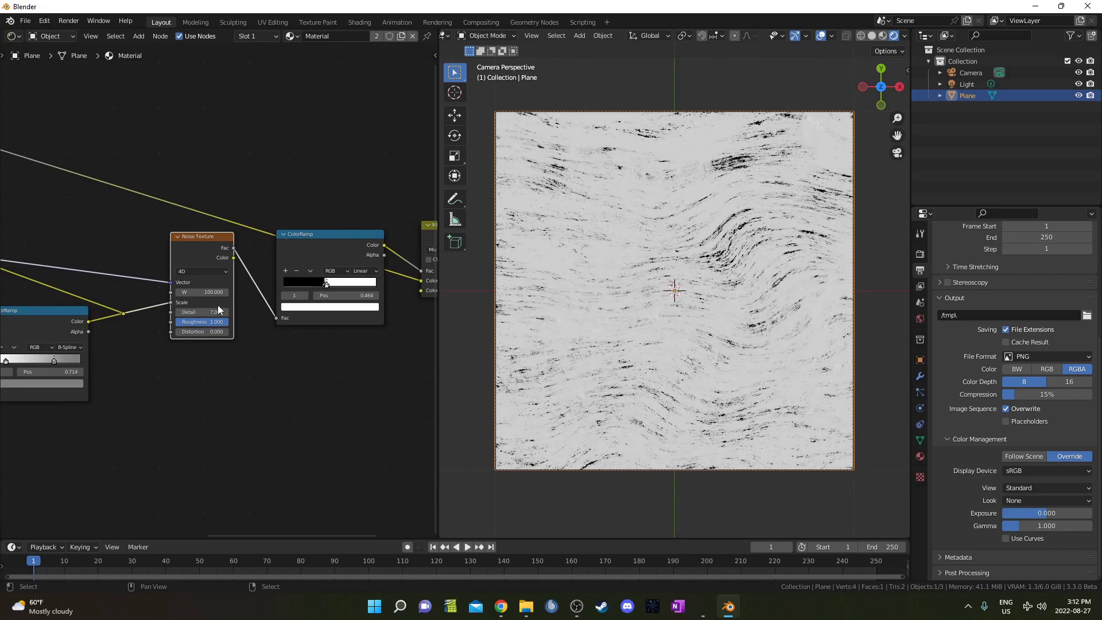
scroll(701, 255, "up", 3)
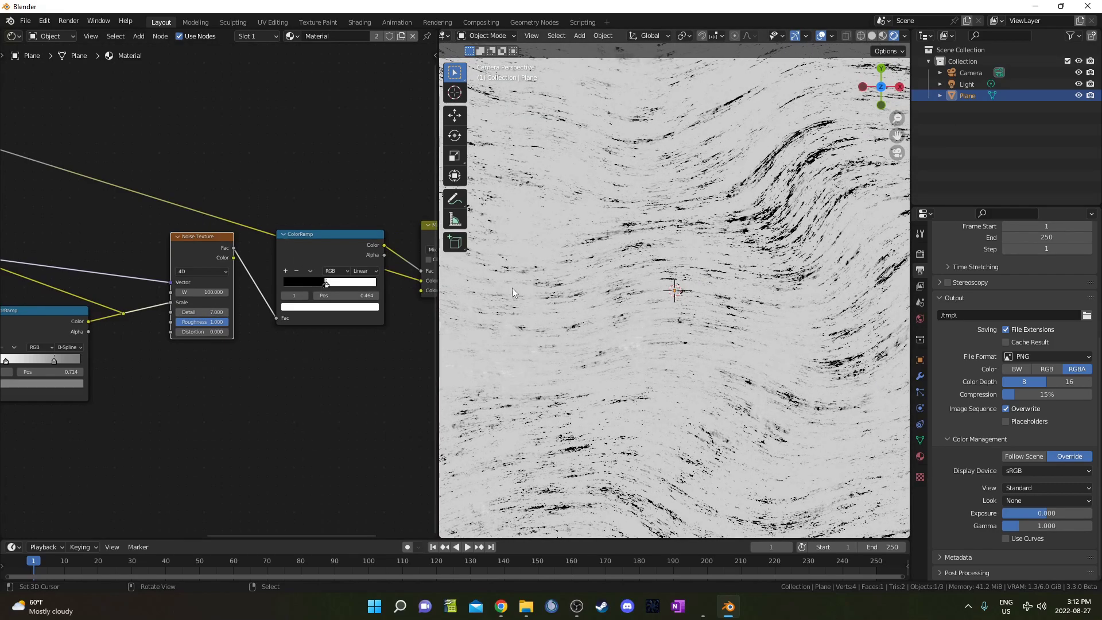
scroll(657, 297, "down", 3)
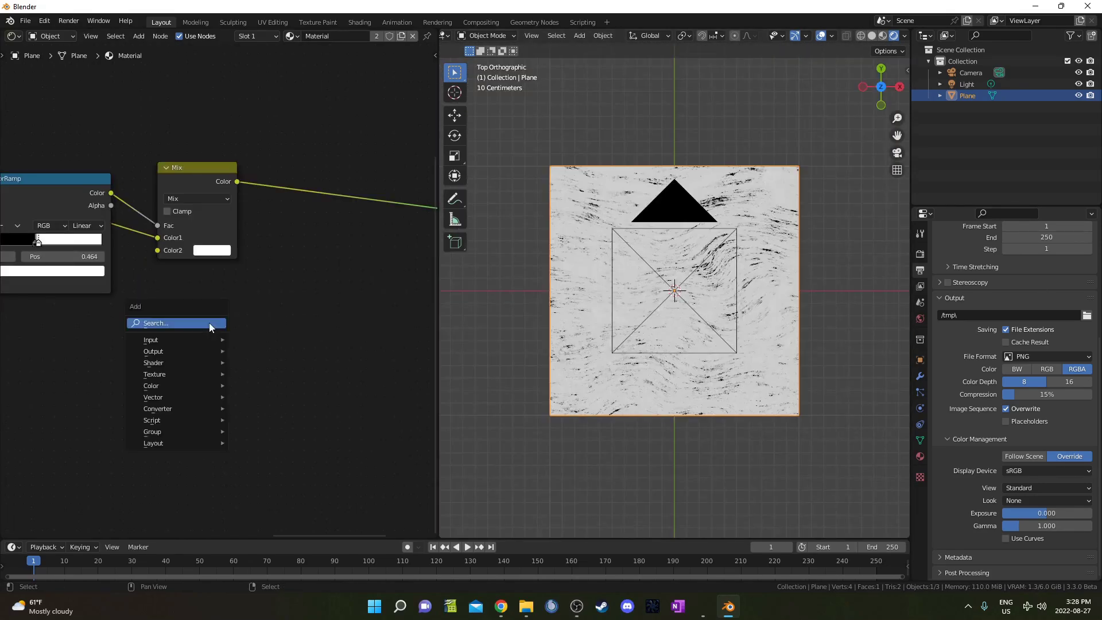
Add an Emission shader below the last Mix node and set its color to black.
left_click(209, 323)
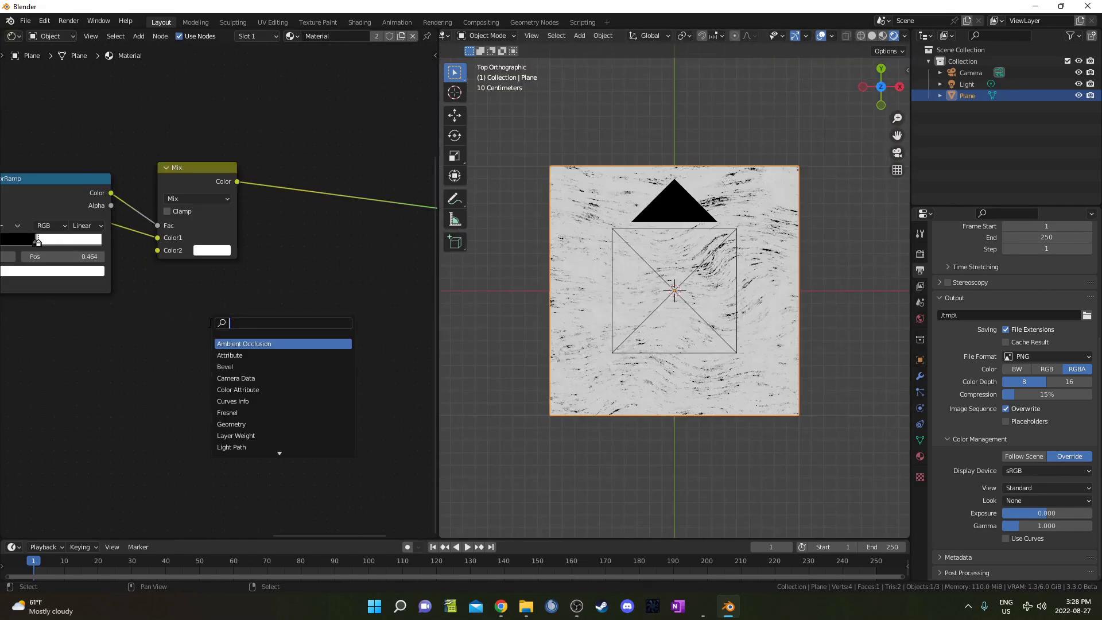
type("emis")
key("Return")
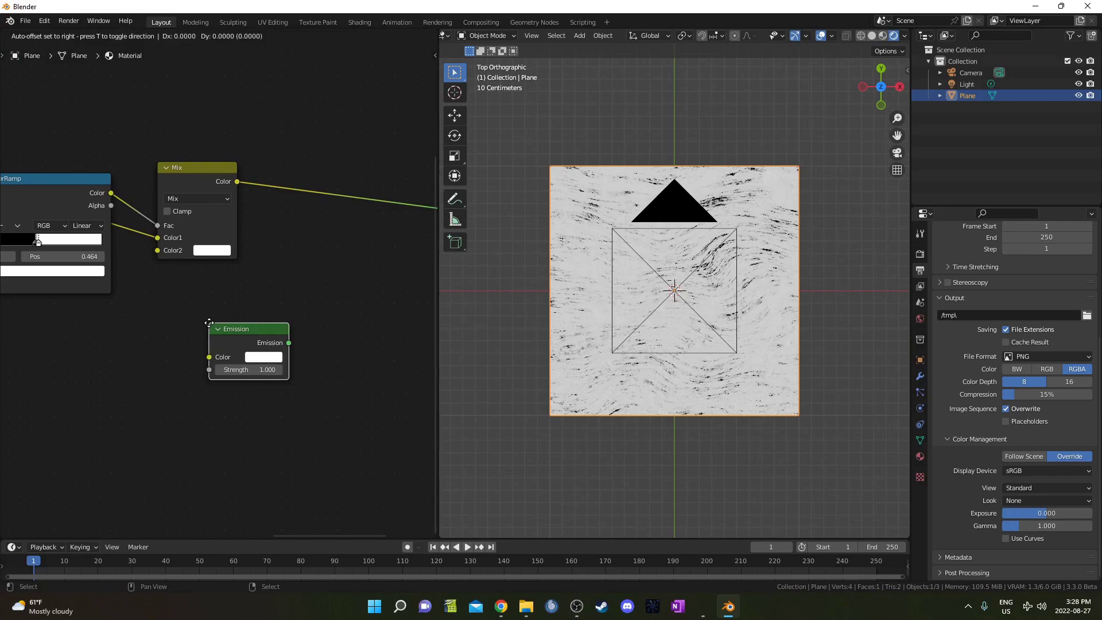
left_click(184, 312)
left_click(238, 346)
scroll(288, 237, "down", 15)
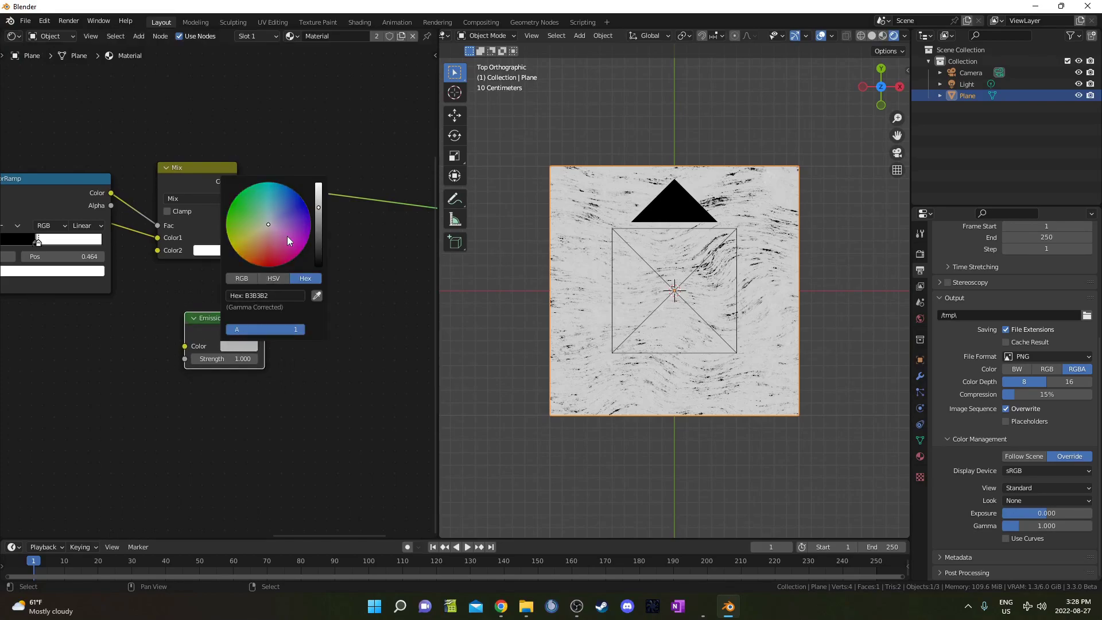
scroll(288, 236, "down", 5)
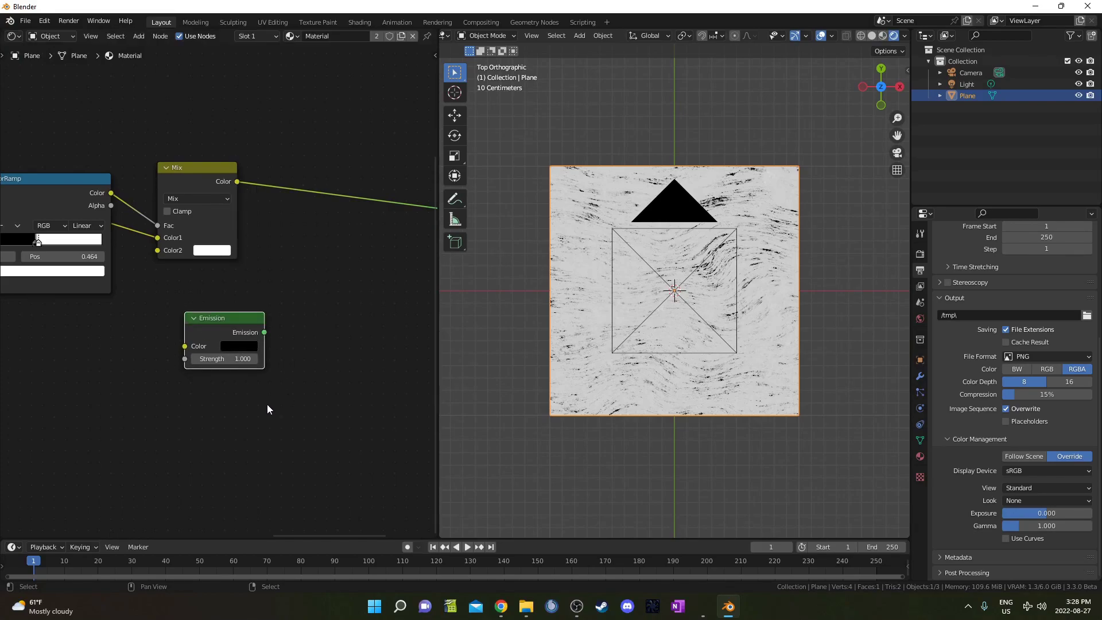
Add a Transparent BSDF and place it below the Emission shader.
key("shift+a")
type("tran")
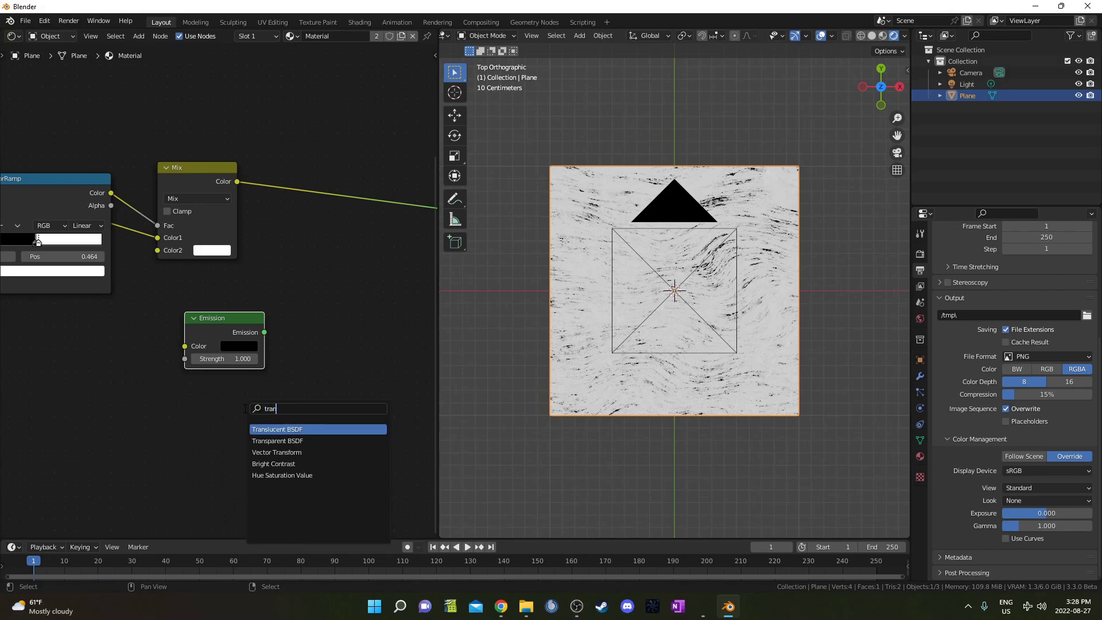
key("Down")
key("Return")
left_click(192, 394)
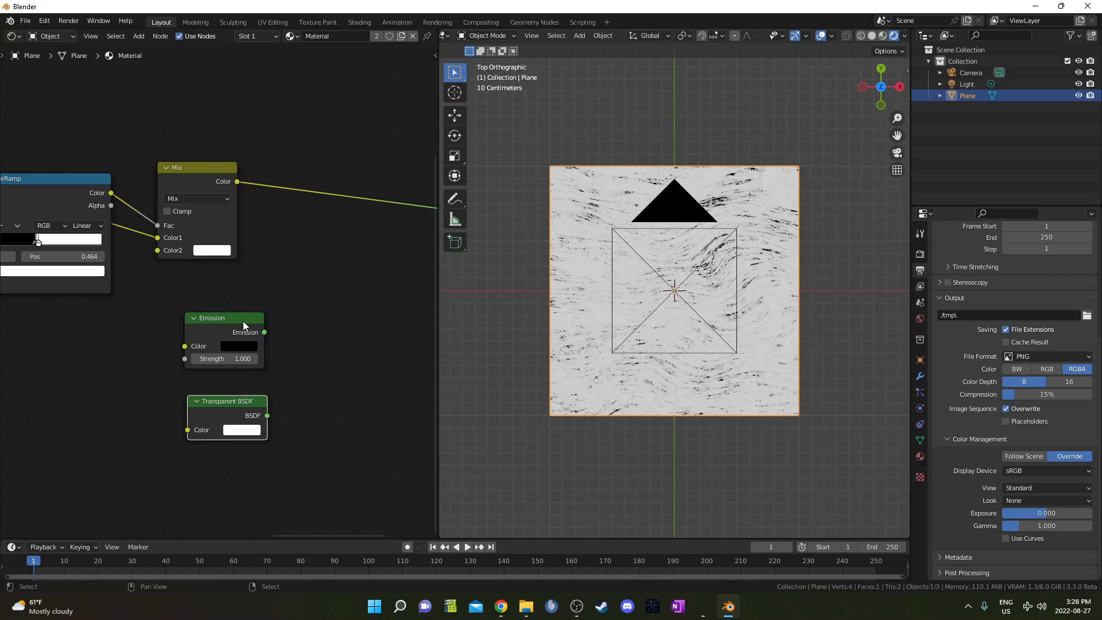
Combine the Emission and Transparent BSDF in a Mix Shader and place it between the Mix node and the Material Output.
right_click_drag(244, 320, 256, 405, "ctrl+shift")
middle_click_drag(313, 394, 259, 401)
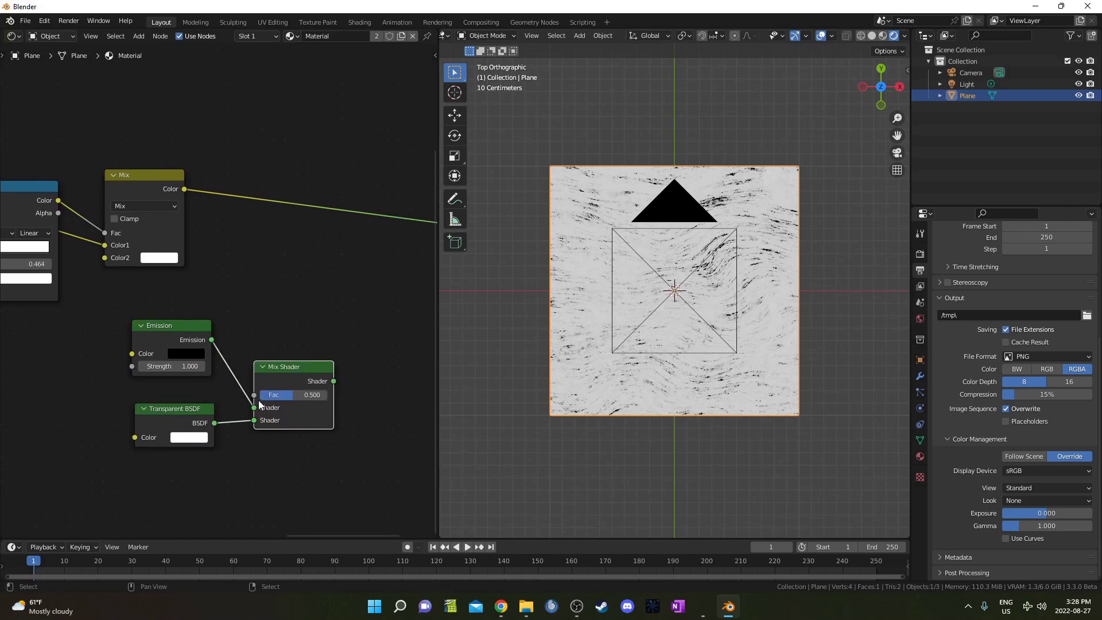
left_click_drag(289, 373, 312, 340)
left_click(339, 296)
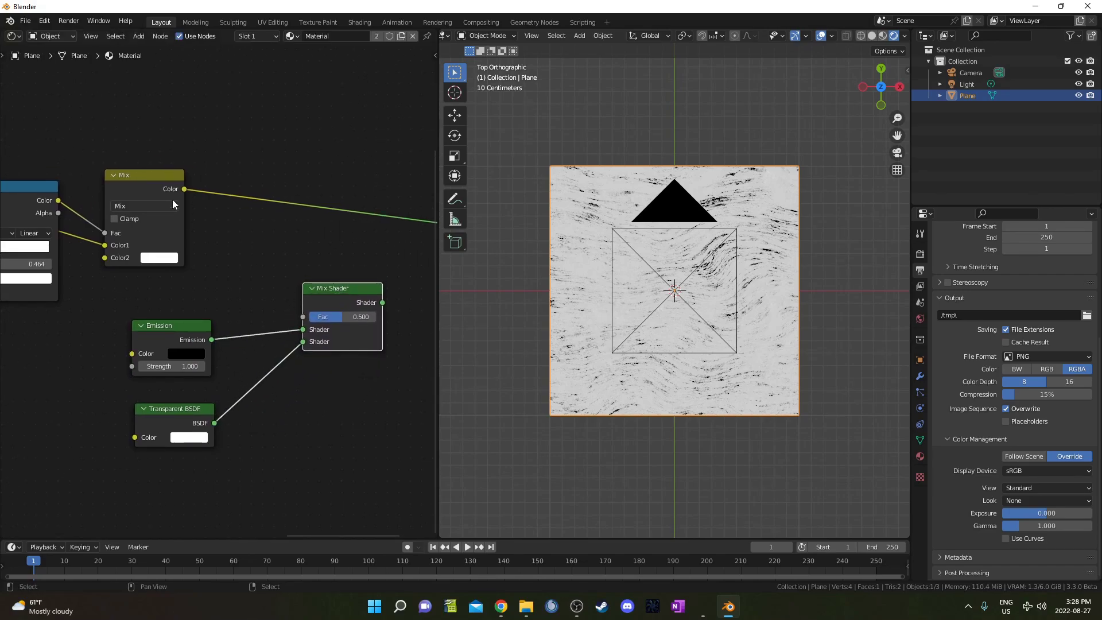
Link the Mix node's Color to the Mix Shader's Fac and connect the Mix Shader to the Material Output's Surface.
left_click_drag(184, 190, 303, 317)
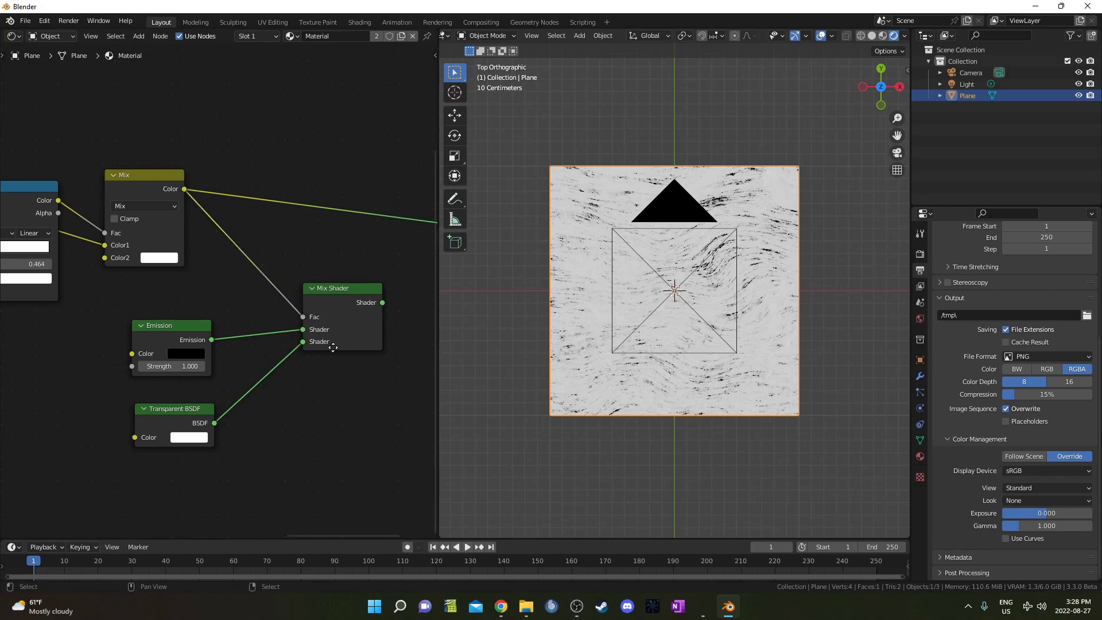
middle_click_drag(356, 309, 167, 330)
left_click(167, 331, "ctrl+shift")
left_click_drag(171, 325, 161, 251)
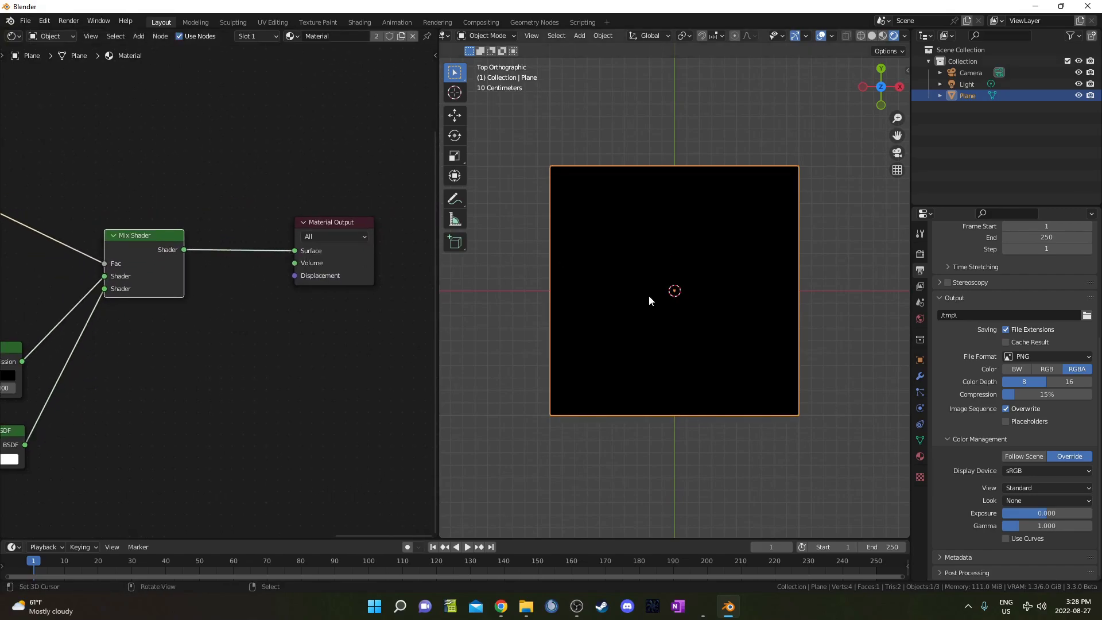
Switch the render engine to Cycles and the device to GPU Compute.
scroll(1056, 340, "up", 3)
scroll(1053, 342, "up", 4)
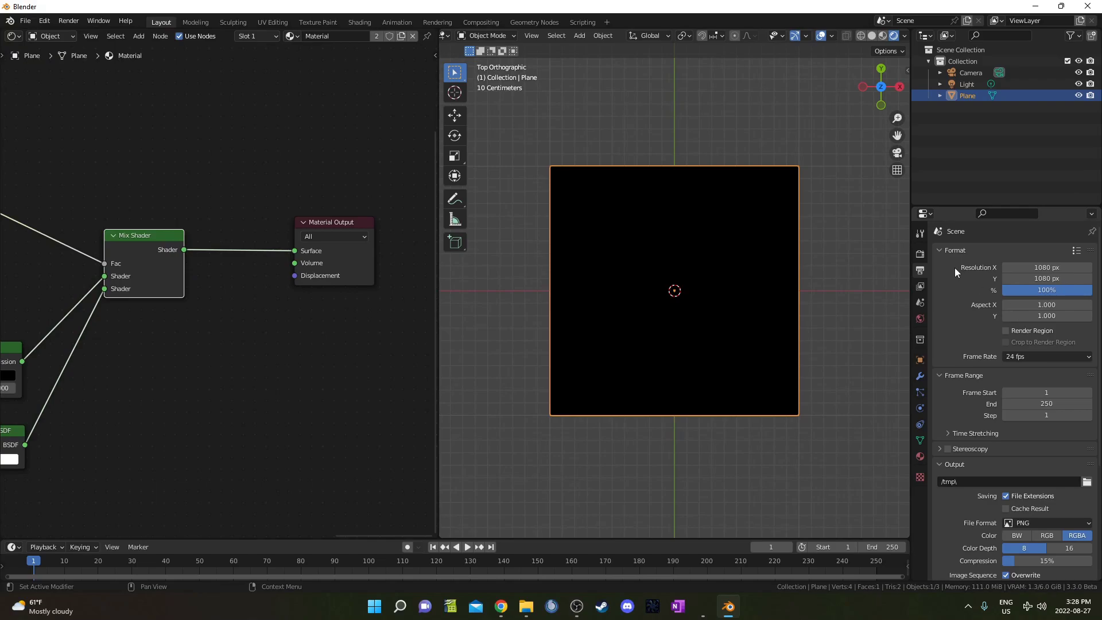
left_click(920, 254)
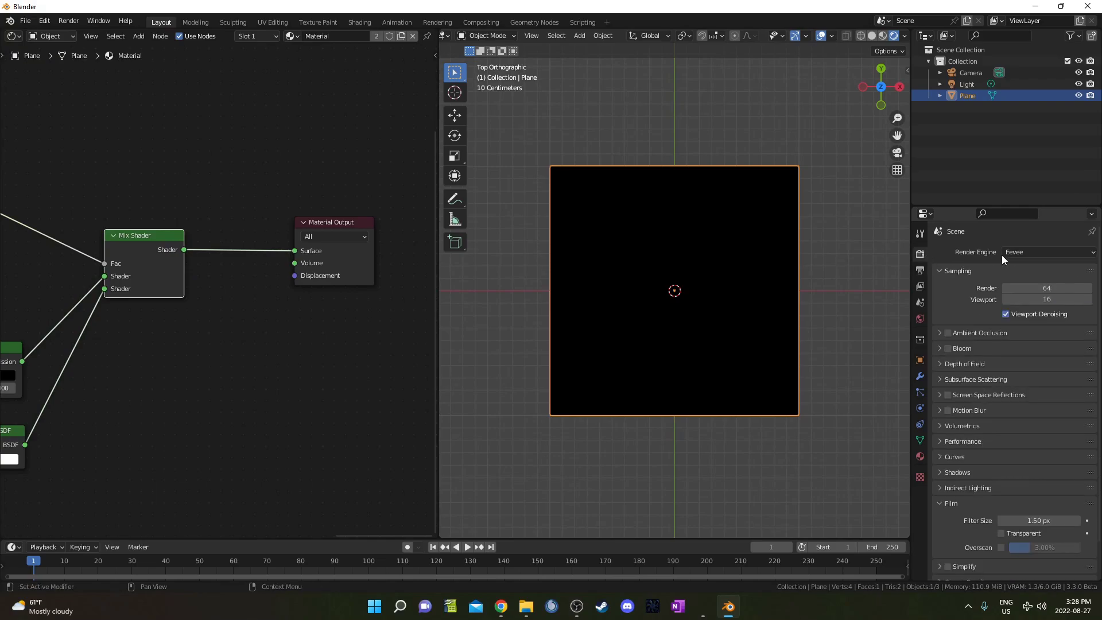
left_click(1036, 254)
left_click(1037, 291)
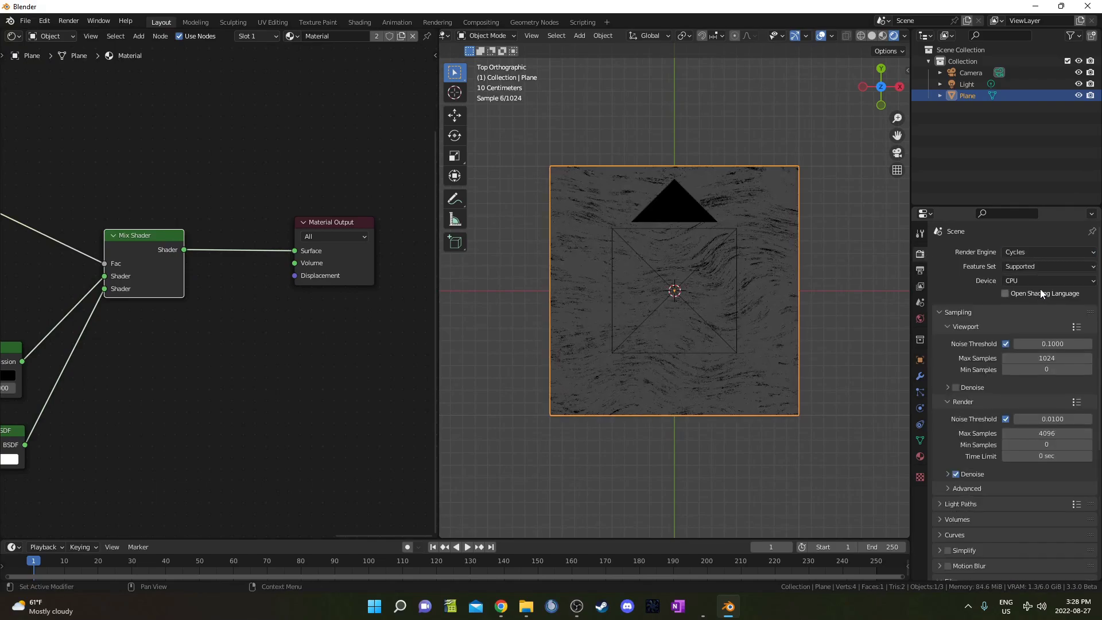
left_click(1035, 280)
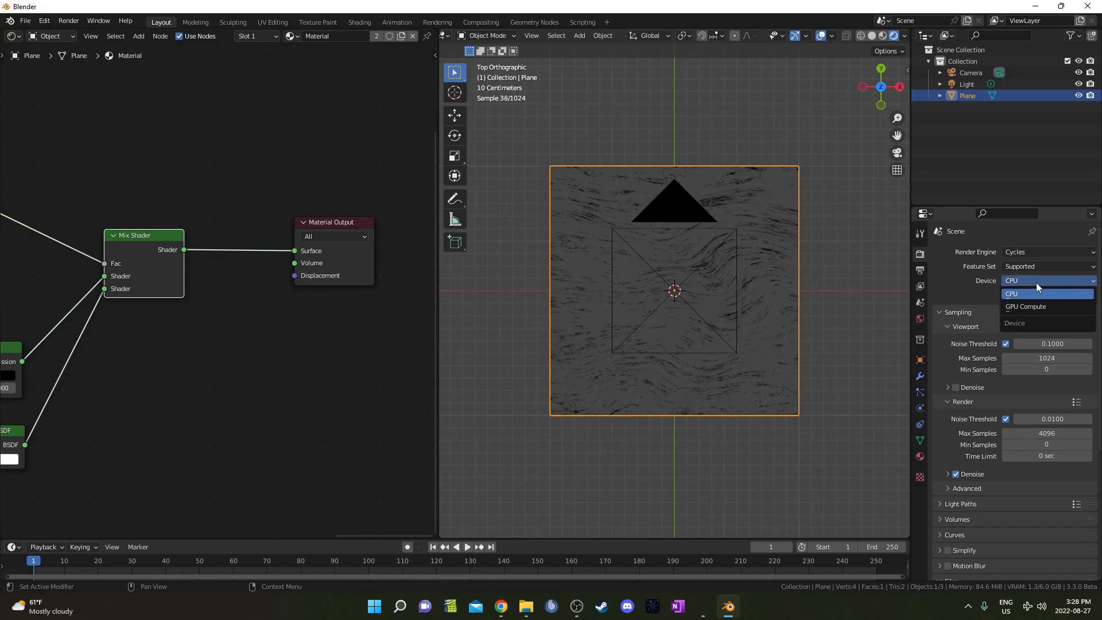
left_click(1035, 307)
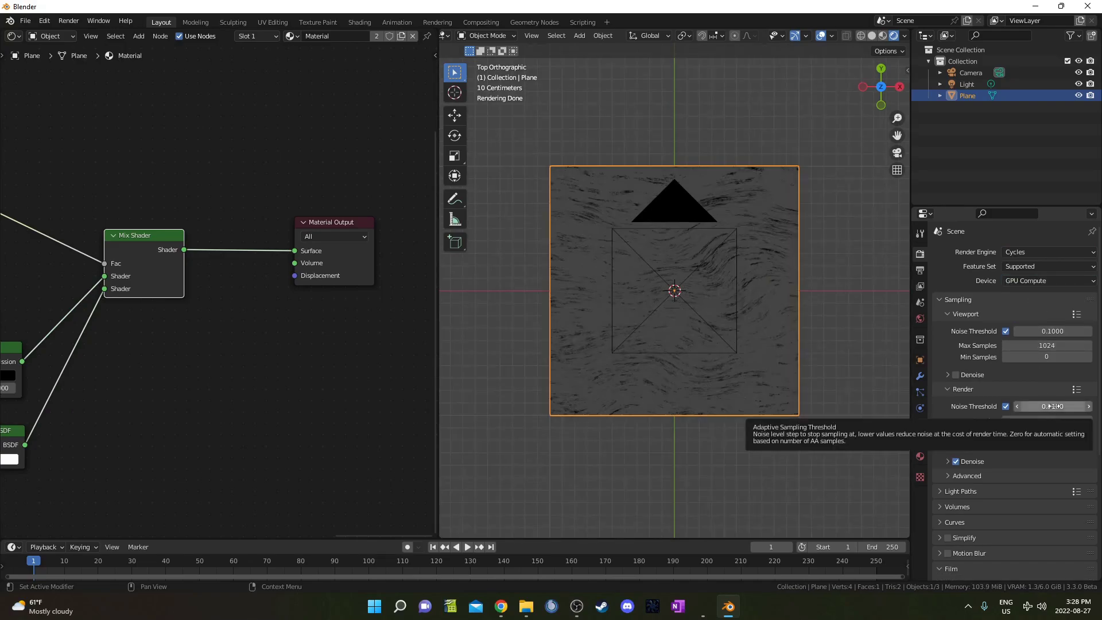
Set the render sampling's Noise Threshold to 0.1.
left_click(1049, 406)
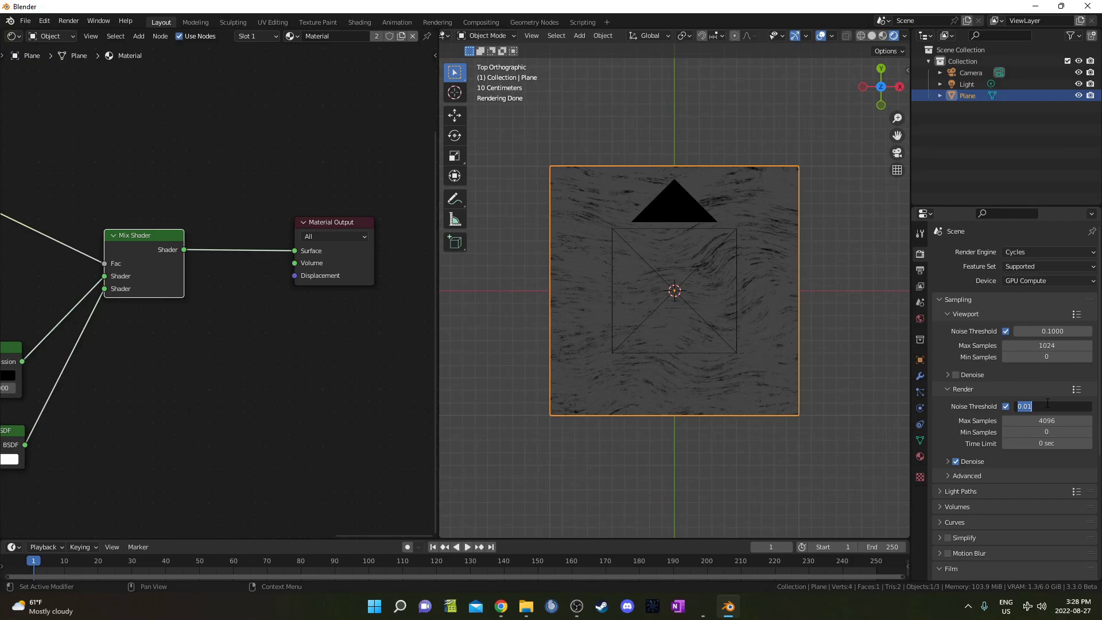
type("0.1")
key("Return")
Enable the transparent film background and render the image.
scroll(1005, 502, "down", 5)
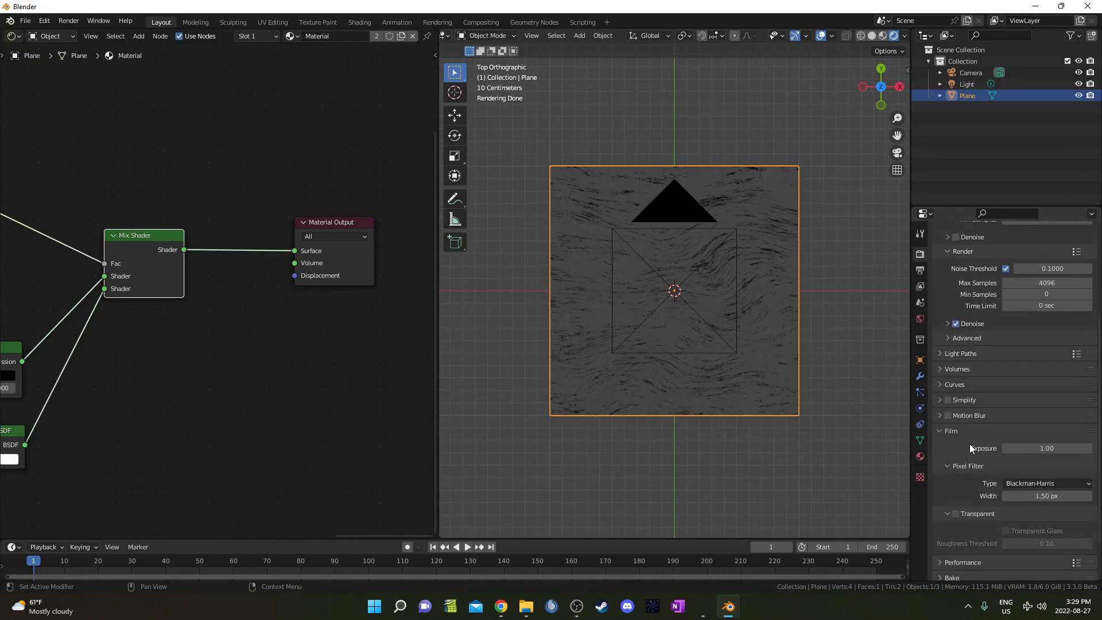
left_click(946, 430)
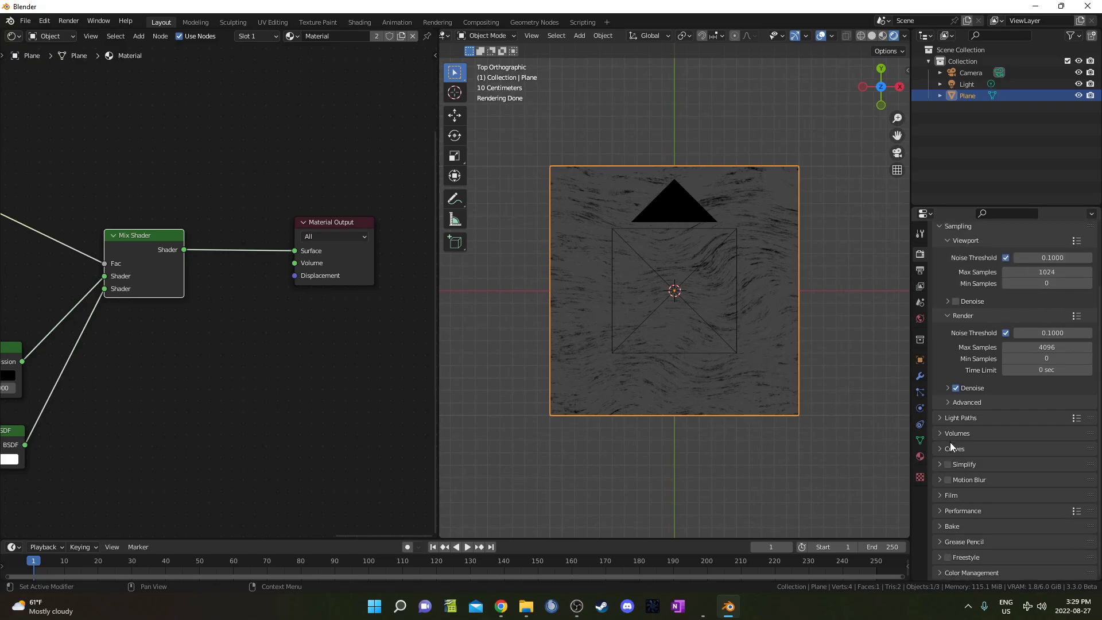
left_click(945, 497)
scroll(976, 480, "down", 3)
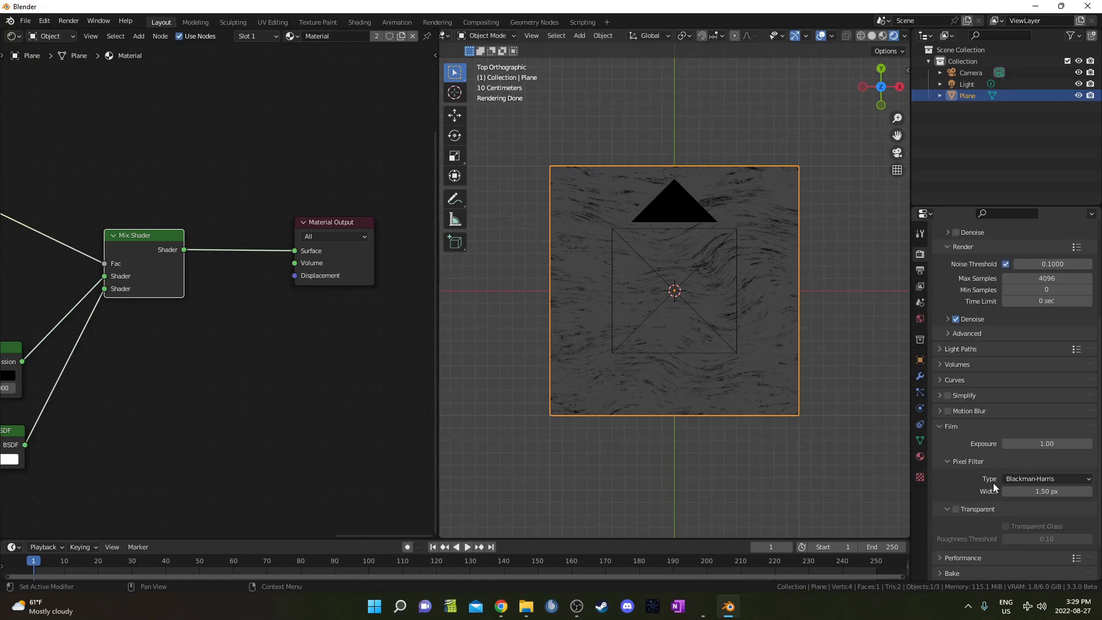
left_click(956, 511)
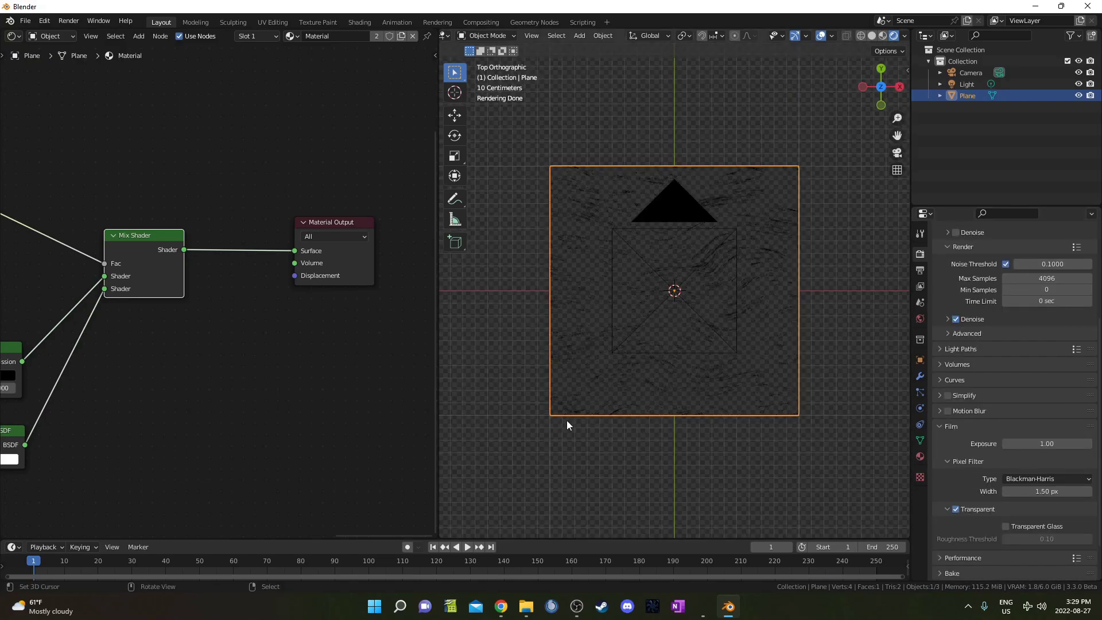
key("F12")
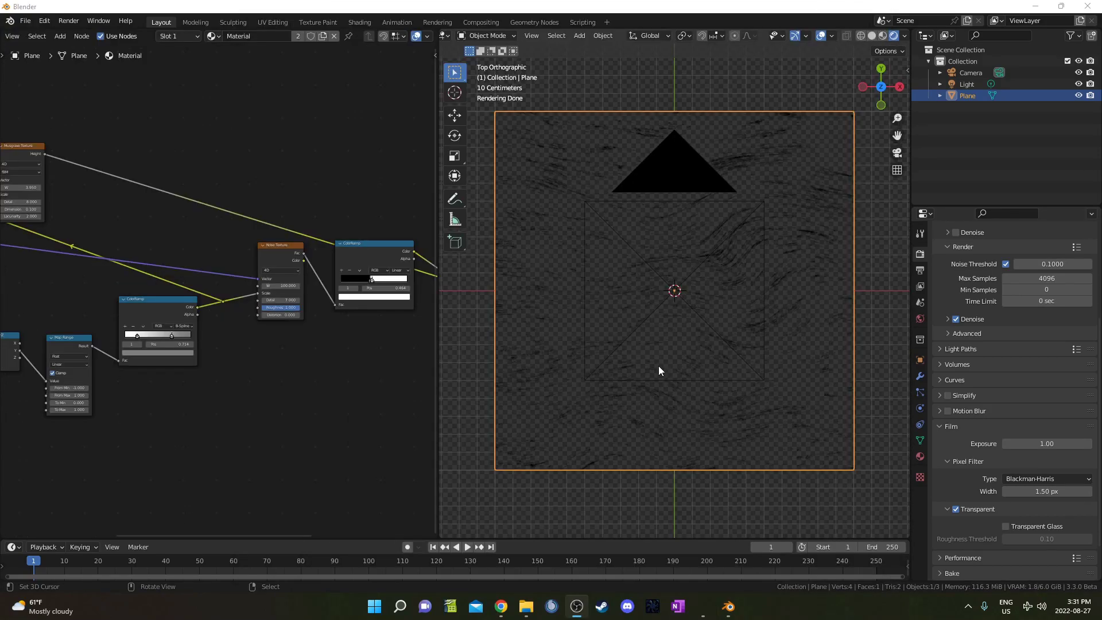
Maximize the node editor, frame the whole node tree and examine the final shader nodes.
middle_click_drag(116, 352, 189, 343)
scroll(189, 343, "down", 2)
key("ctrl+space")
key("Home")
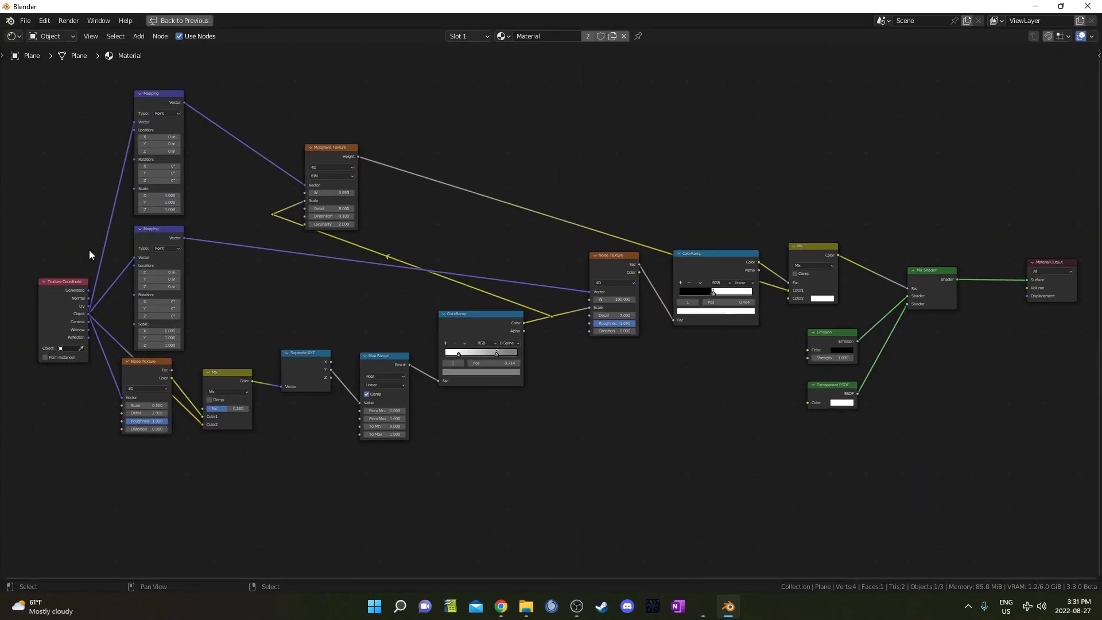
middle_click_drag(839, 306, 655, 300)
scroll(654, 300, "up", 9)
middle_click_drag(757, 302, 503, 306)
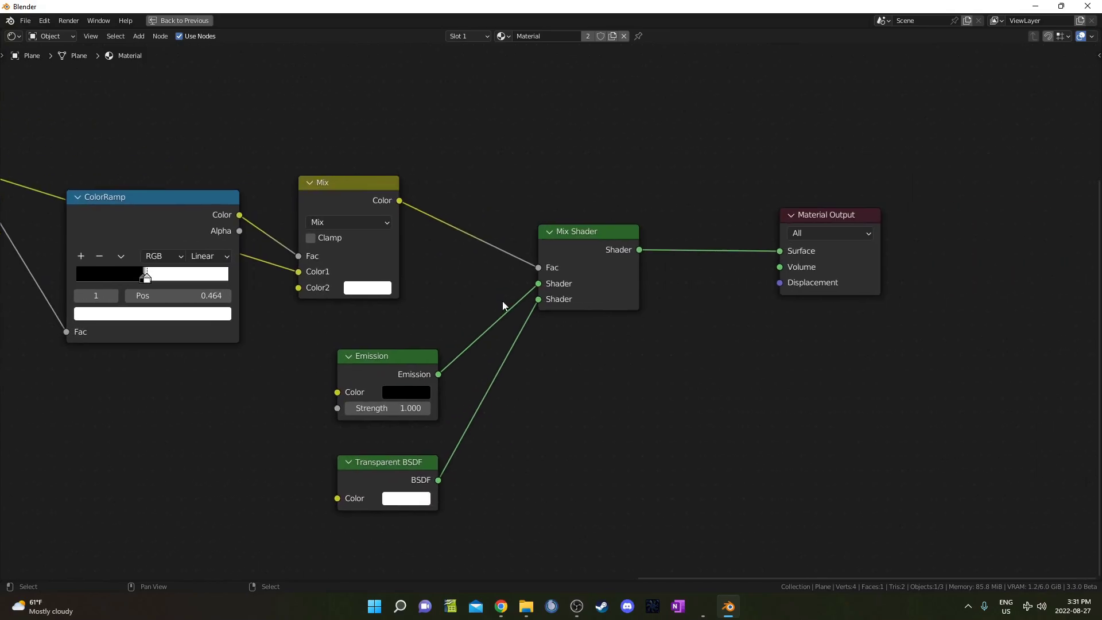
Shift the Mix Shader node slightly downward and return the node editor from its maximized view to the regular layout.
left_click_drag(580, 246, 581, 251)
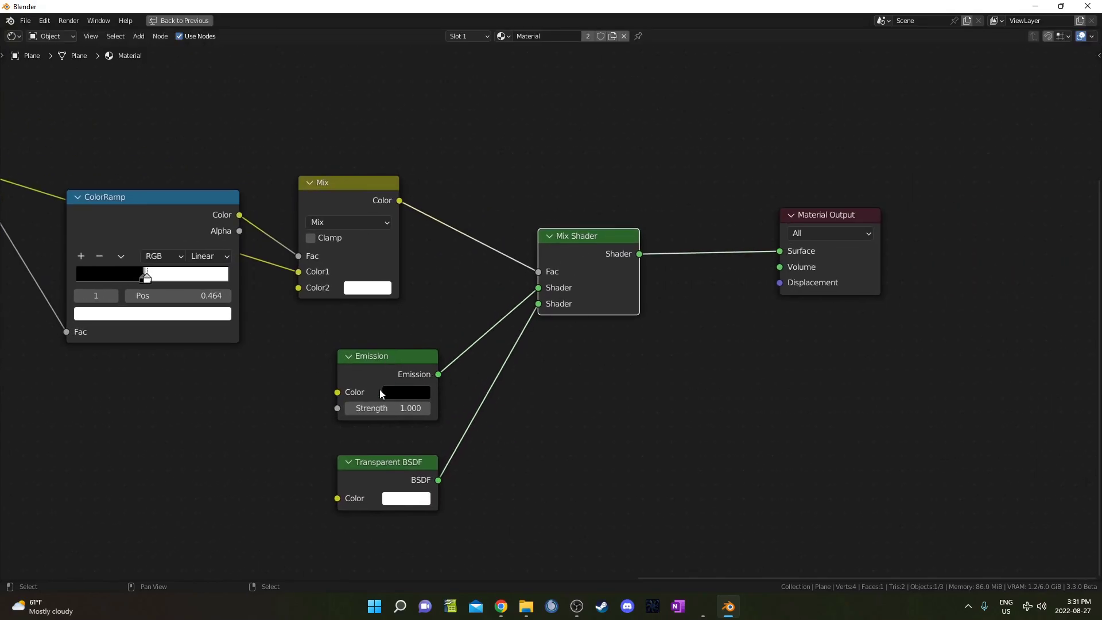
key("ctrl+space")
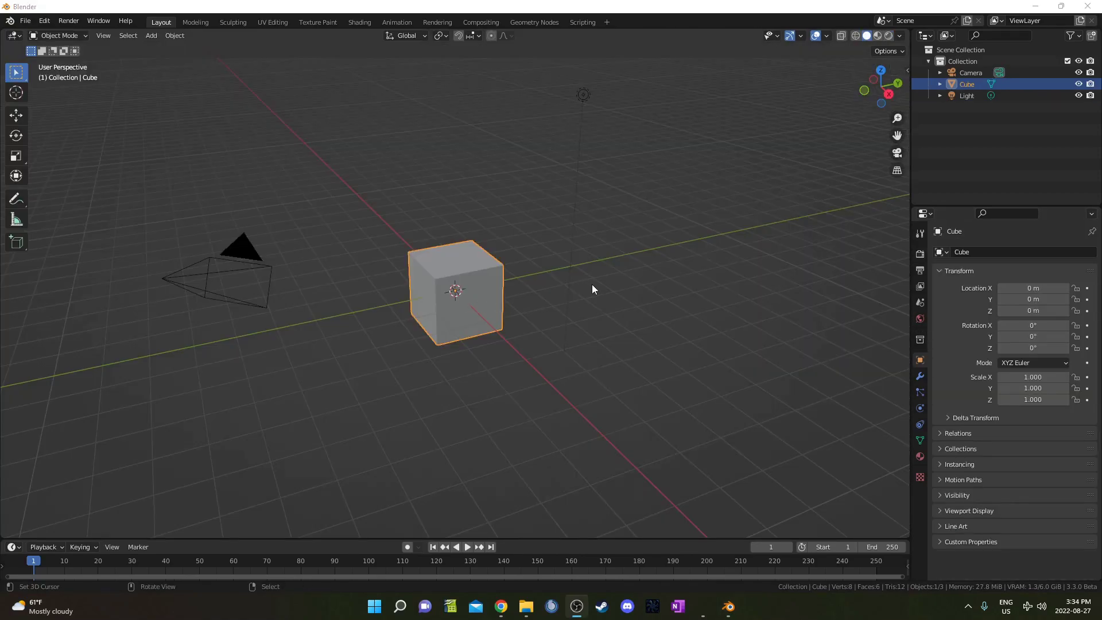
Replace the new scene's default cube with a mesh plane at the origin.
middle_click_drag(532, 319, 539, 318)
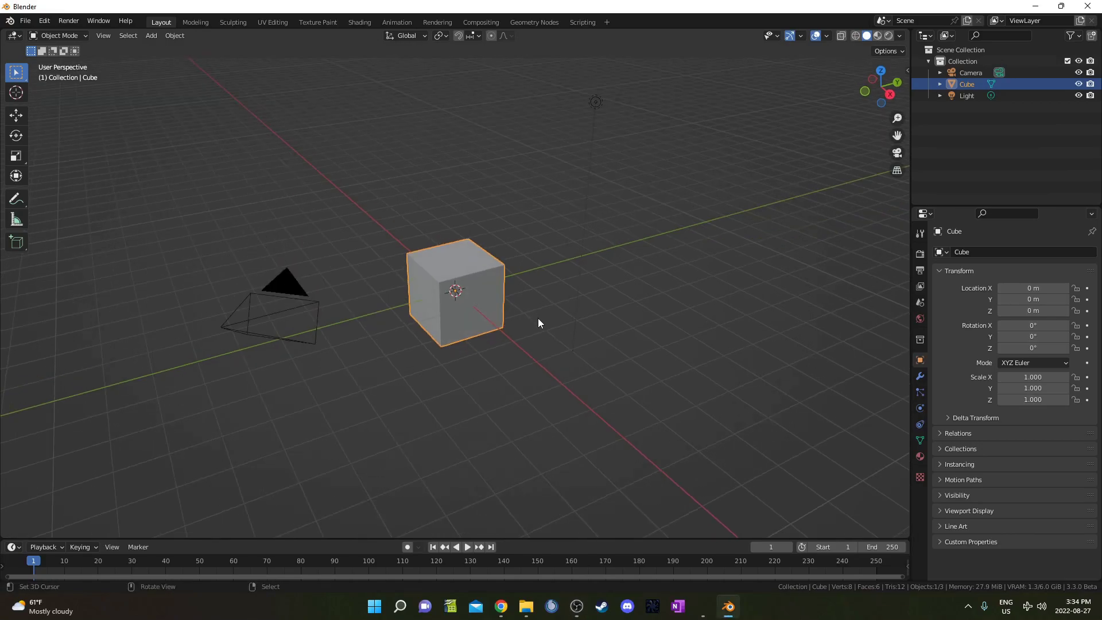
key("Delete")
key("shift+a")
mouse_move(537, 318)
left_click(578, 319)
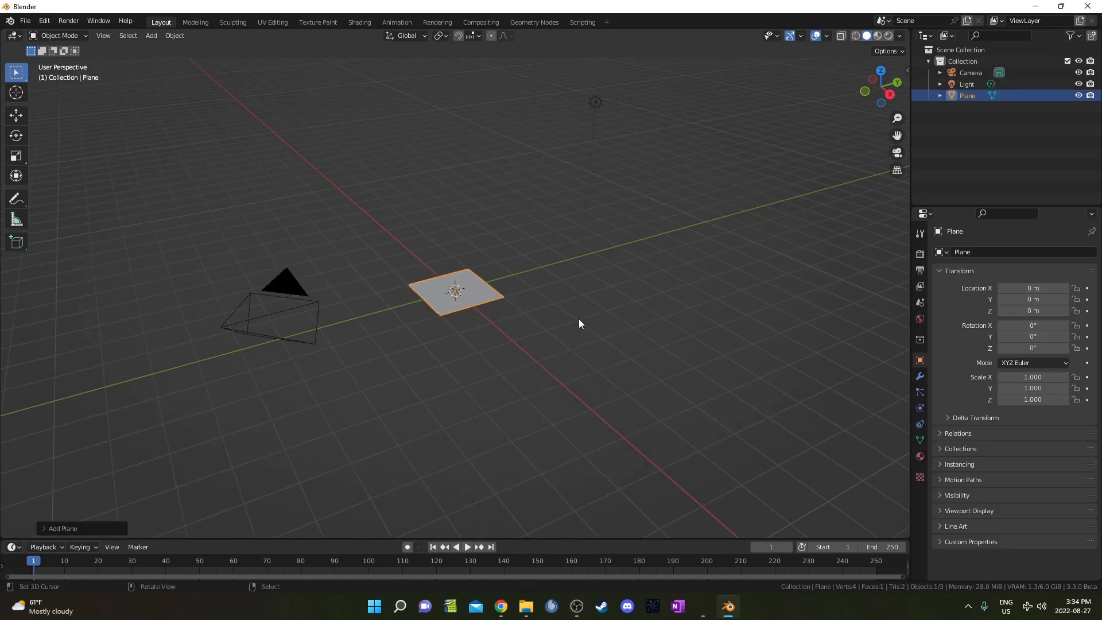
scroll(505, 346, "up", 3)
middle_click_drag(522, 340, 494, 334)
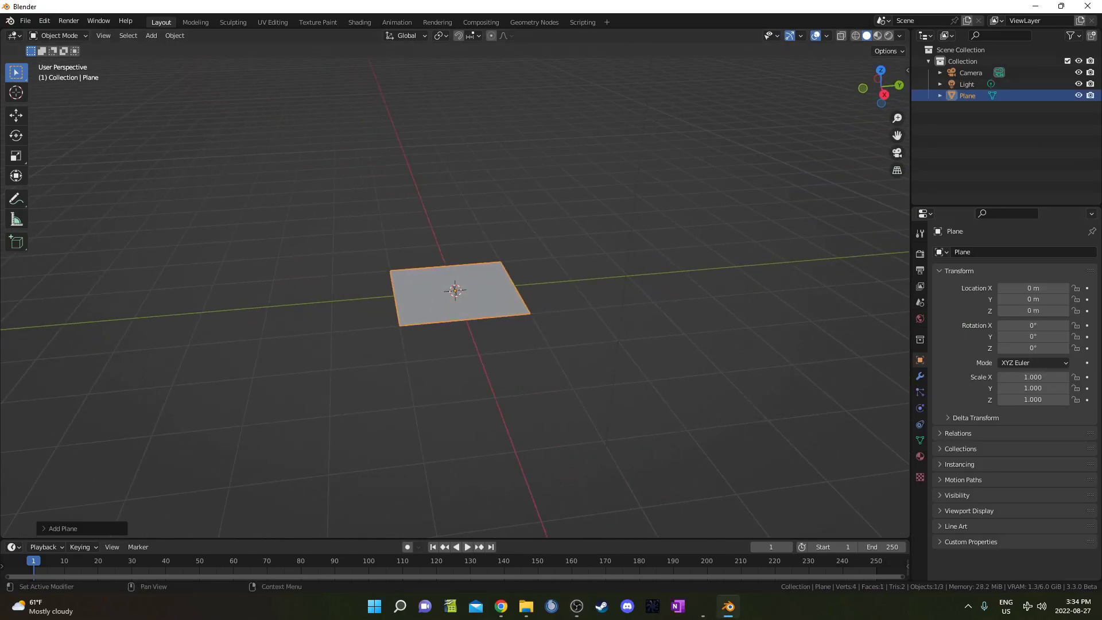
Switch the new scene's render engine to Cycles and the device to GPU Compute.
left_click(921, 253)
left_click(1015, 252)
left_click(1020, 284)
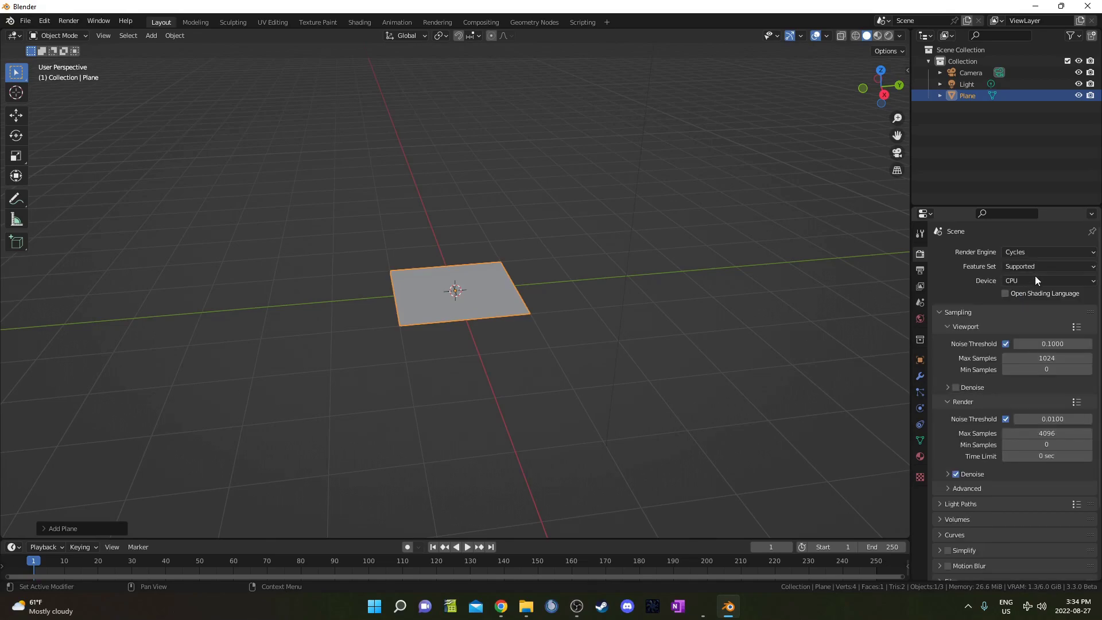
left_click(1035, 279)
left_click(1029, 308)
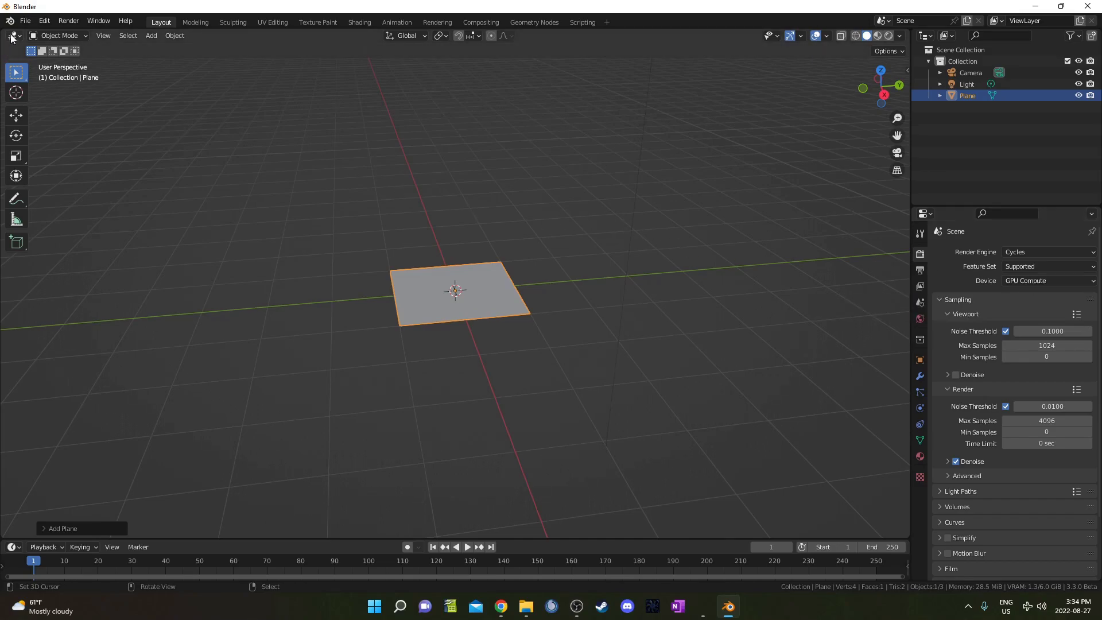
Split the 3D viewport into three areas, making the upper small one an Image Editor and the lower one a Shader Editor.
left_click_drag(5, 32, 462, 50)
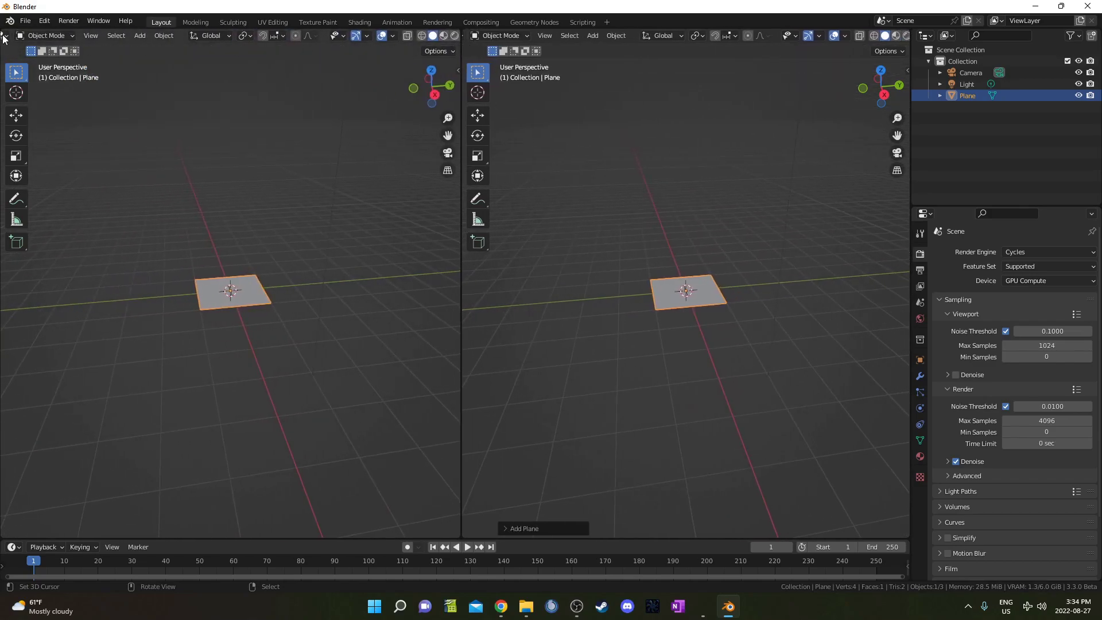
left_click_drag(3, 32, 4, 212)
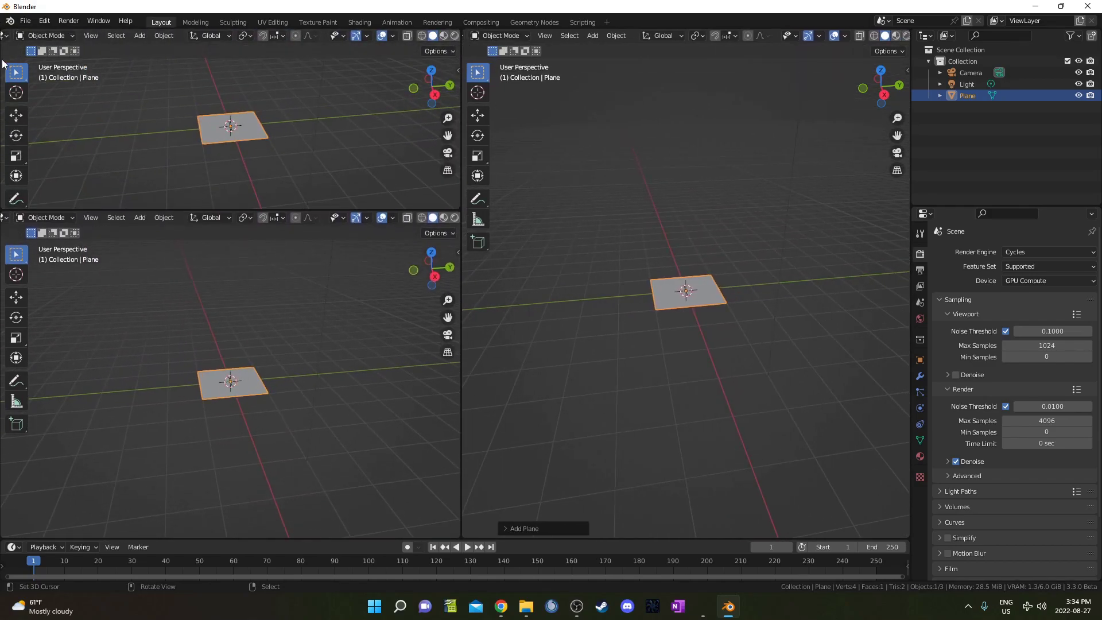
left_click(14, 38)
left_click(41, 80)
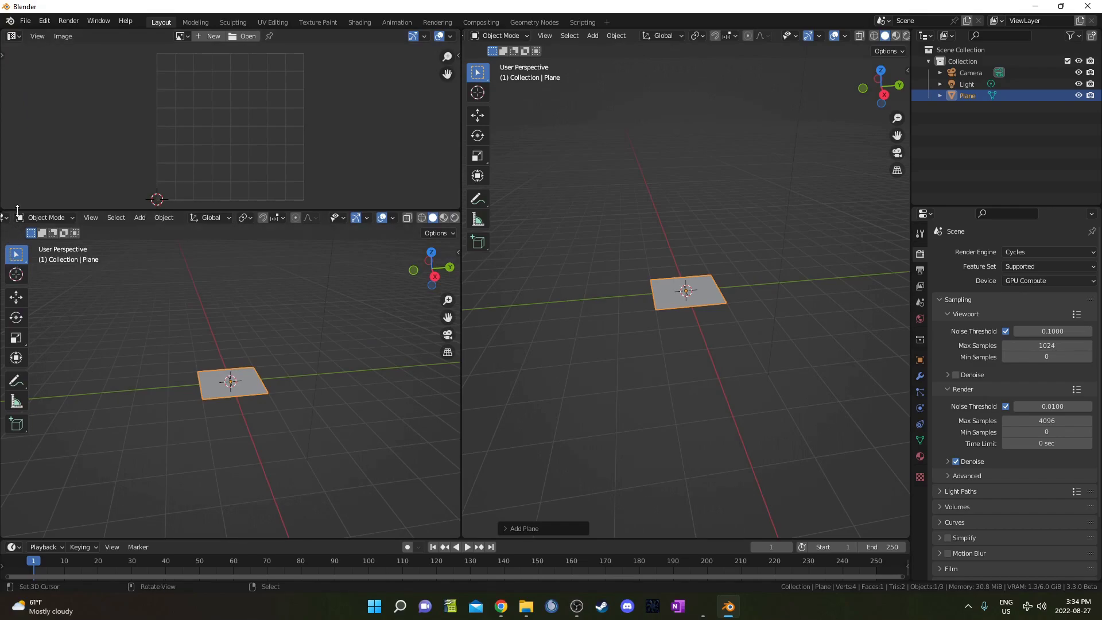
left_click(12, 217)
left_click(42, 328)
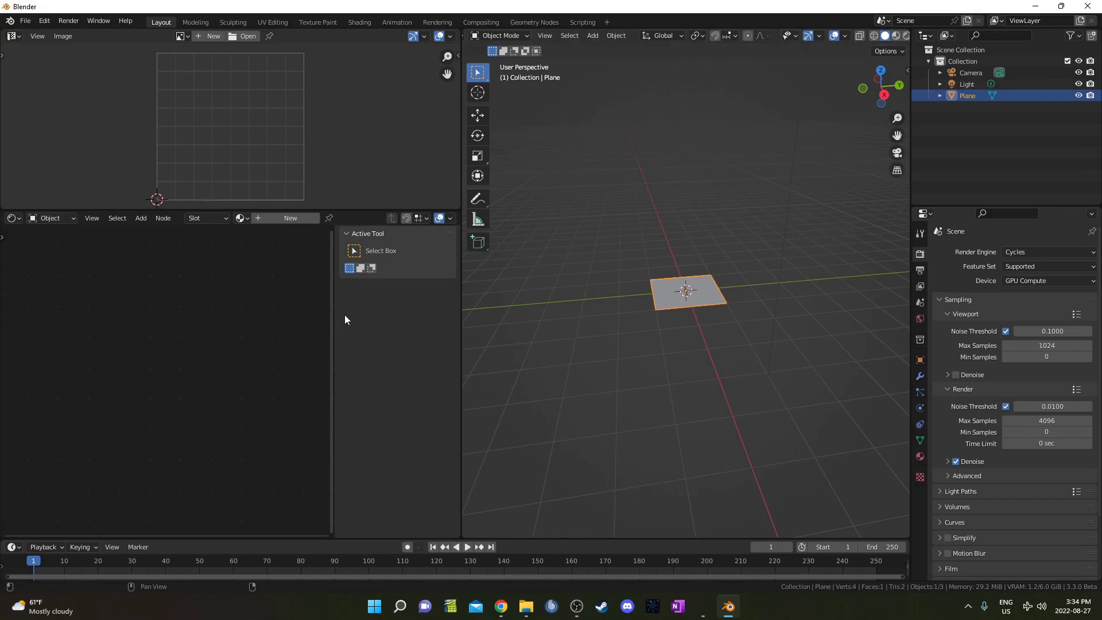
Assign the existing Material to the plane, hide the Shader Editor's sidebar and give the 3D viewport more width.
left_click(242, 218)
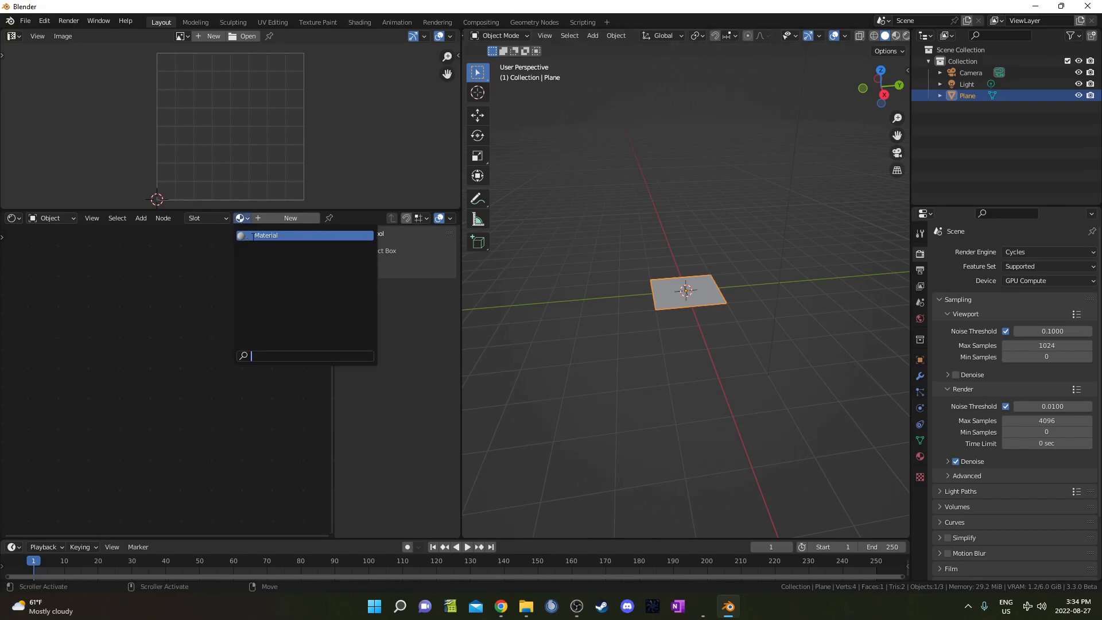
left_click(253, 236)
middle_click_drag(249, 351, 273, 301)
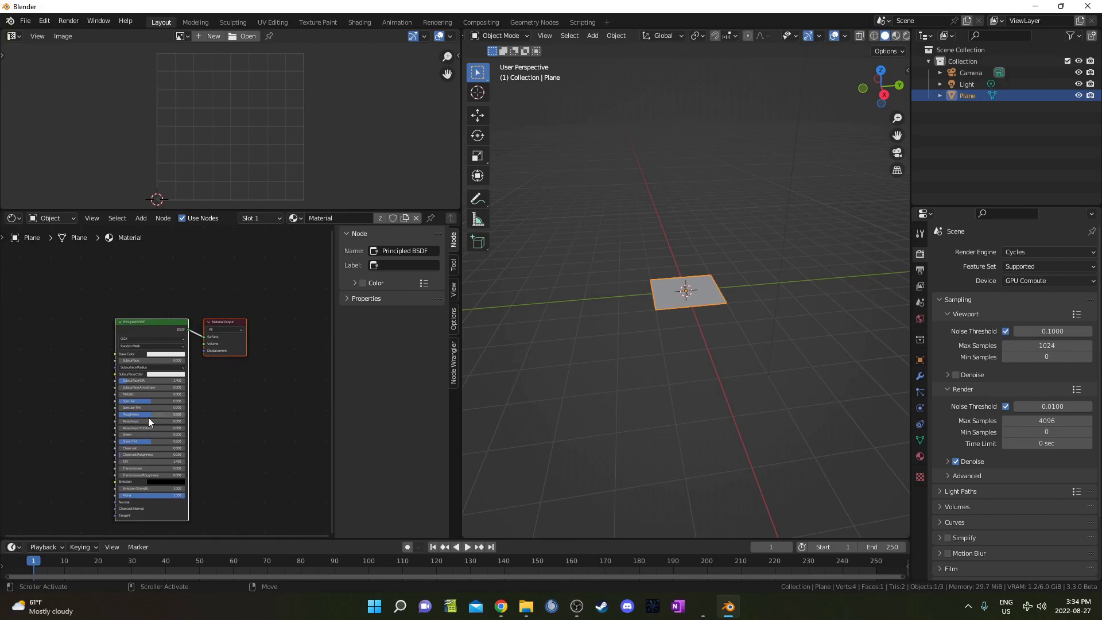
key("n")
middle_click_drag(262, 359, 286, 340)
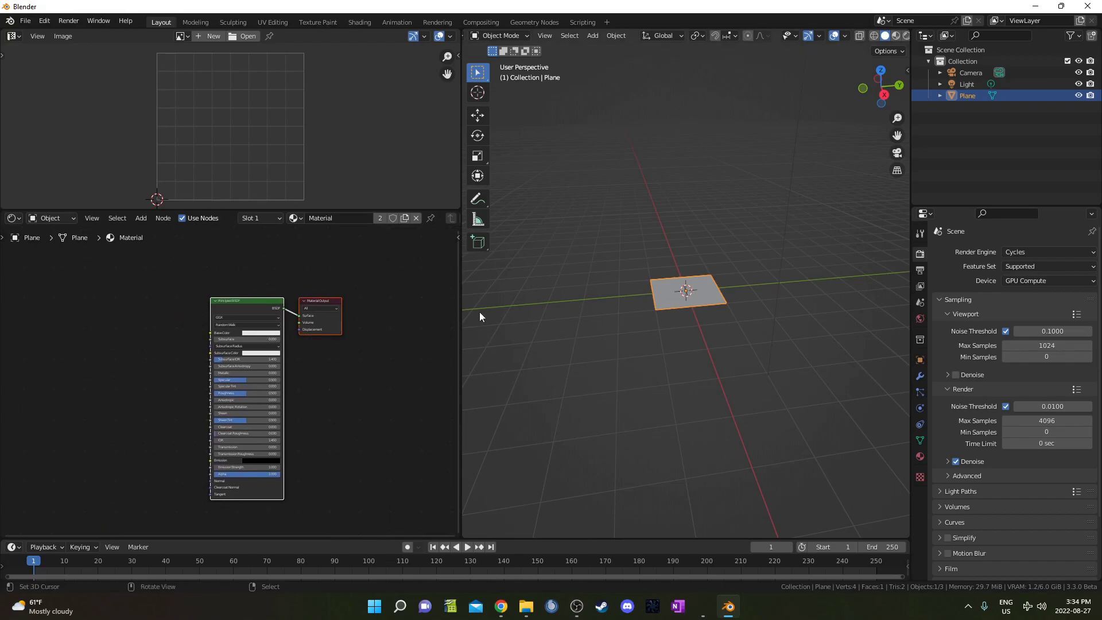
left_click_drag(458, 304, 315, 305)
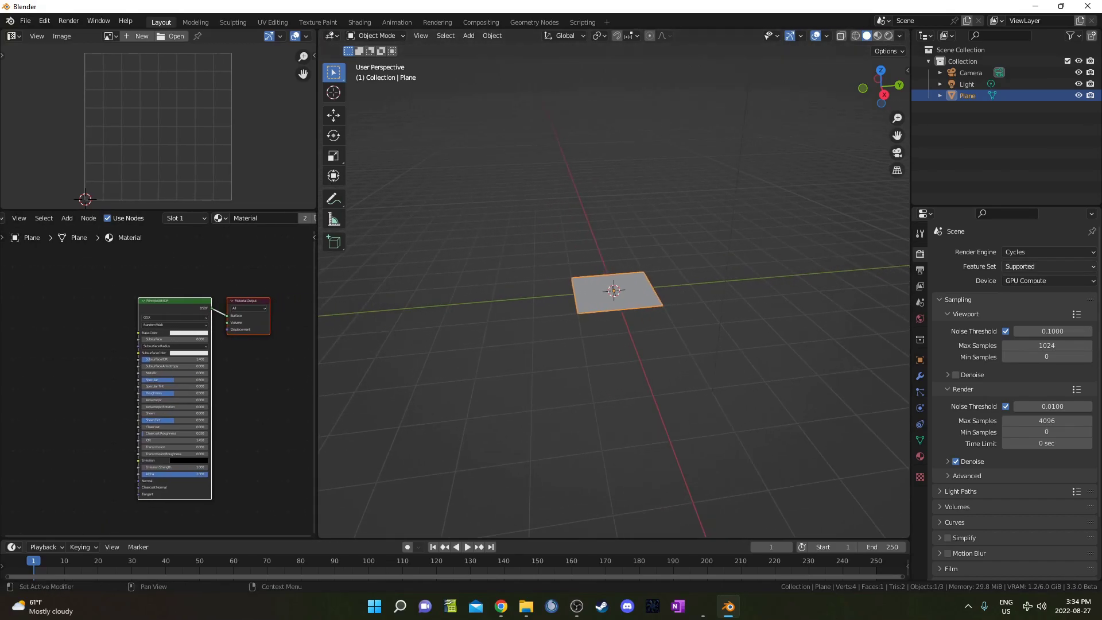
scroll(379, 167, "up", 5)
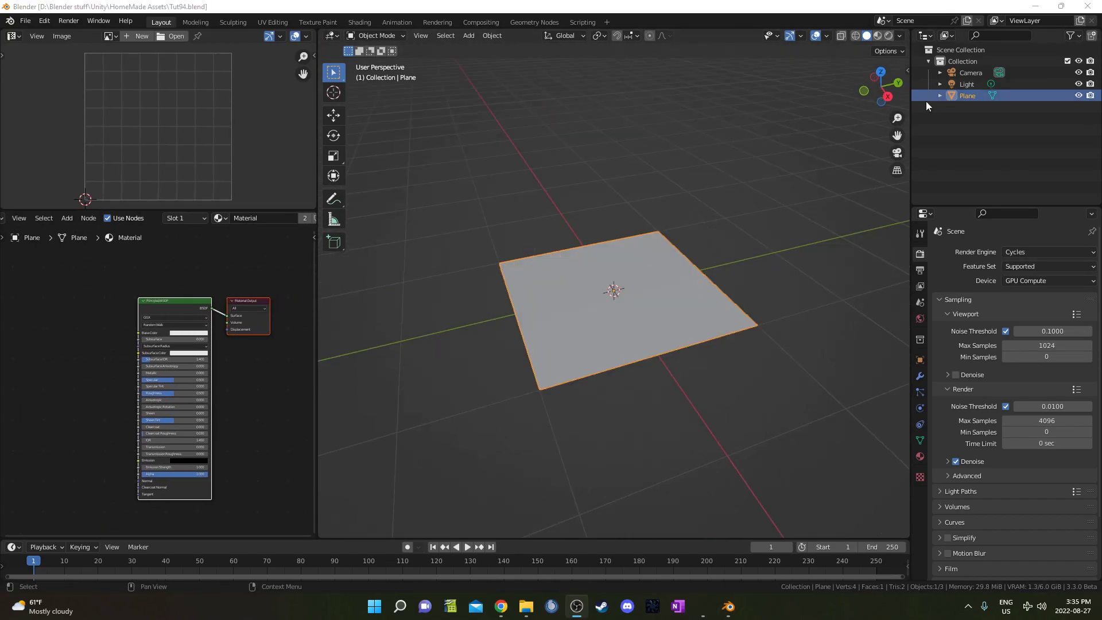
Put the plane in Texture Paint mode and look through the available paint slot types in the brush tool settings.
left_click(395, 35)
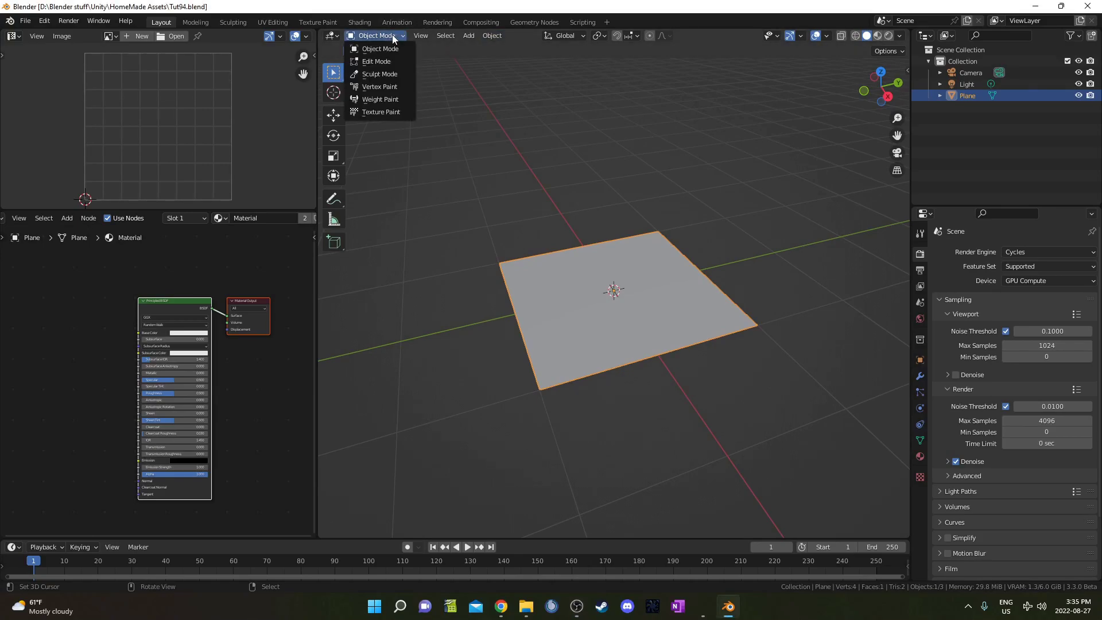
left_click(389, 112)
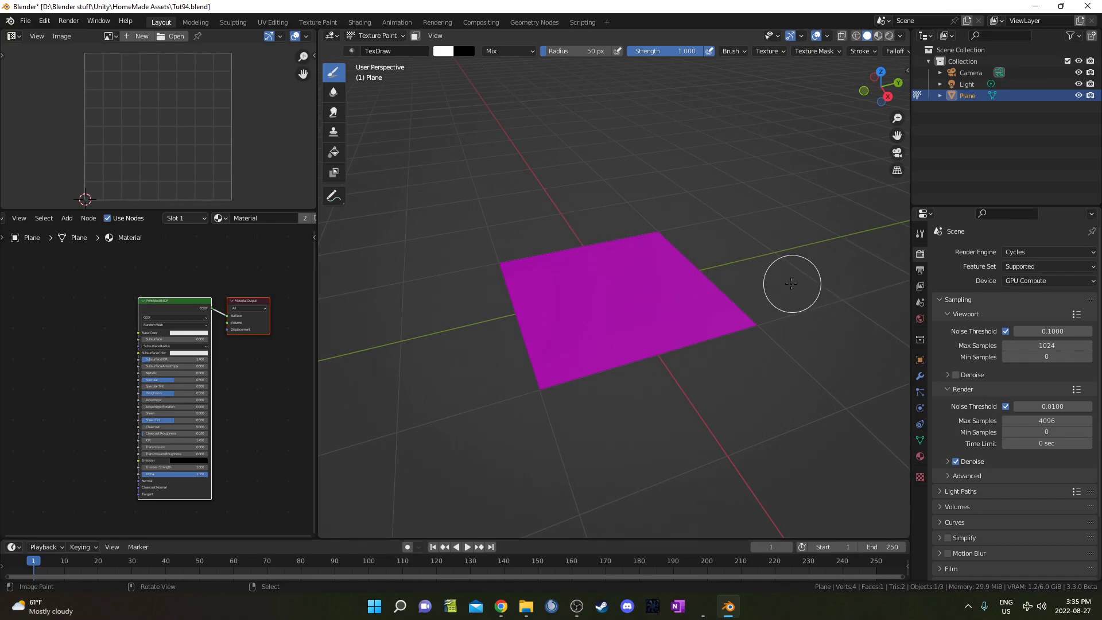
left_click(921, 234)
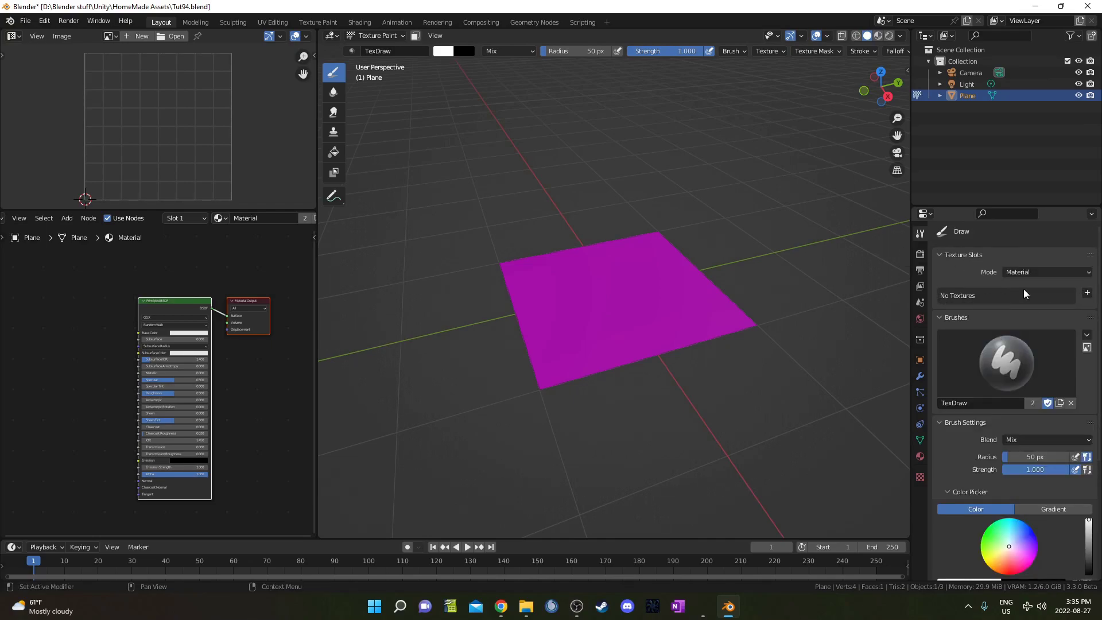
left_click(1088, 294)
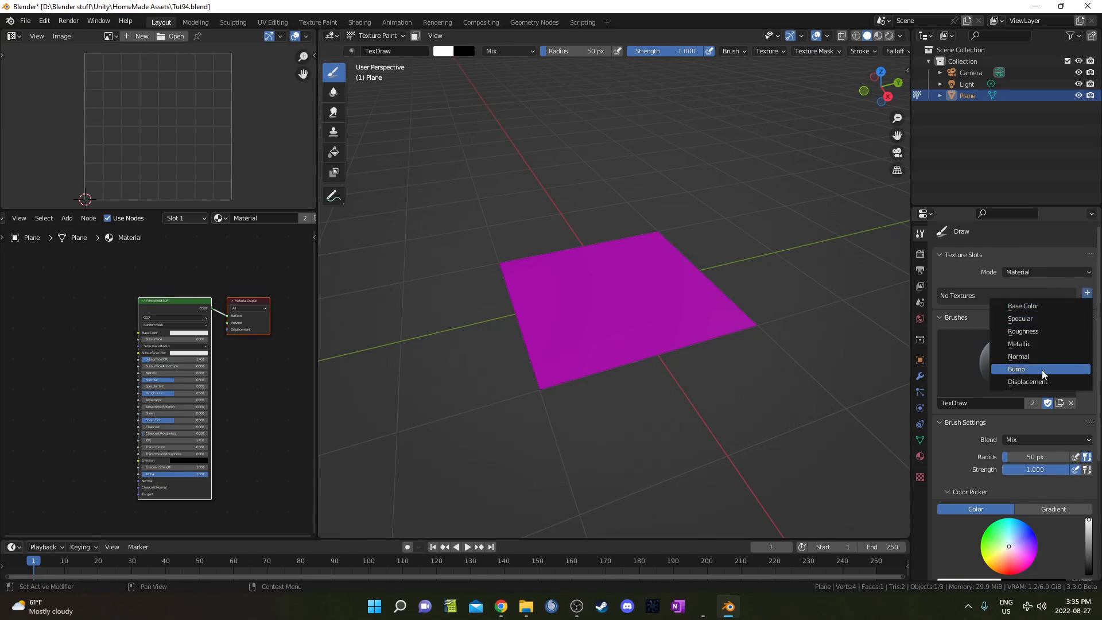
key("Escape")
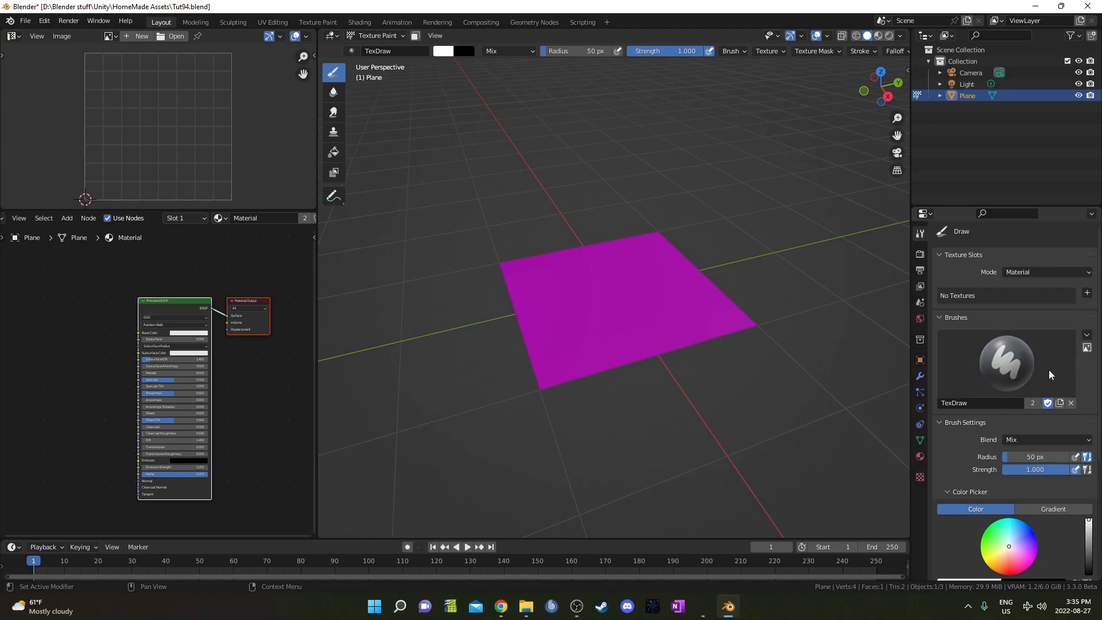
Set up a Base Color paint slot for the material with a width and height of 2048 px.
left_click(1087, 293)
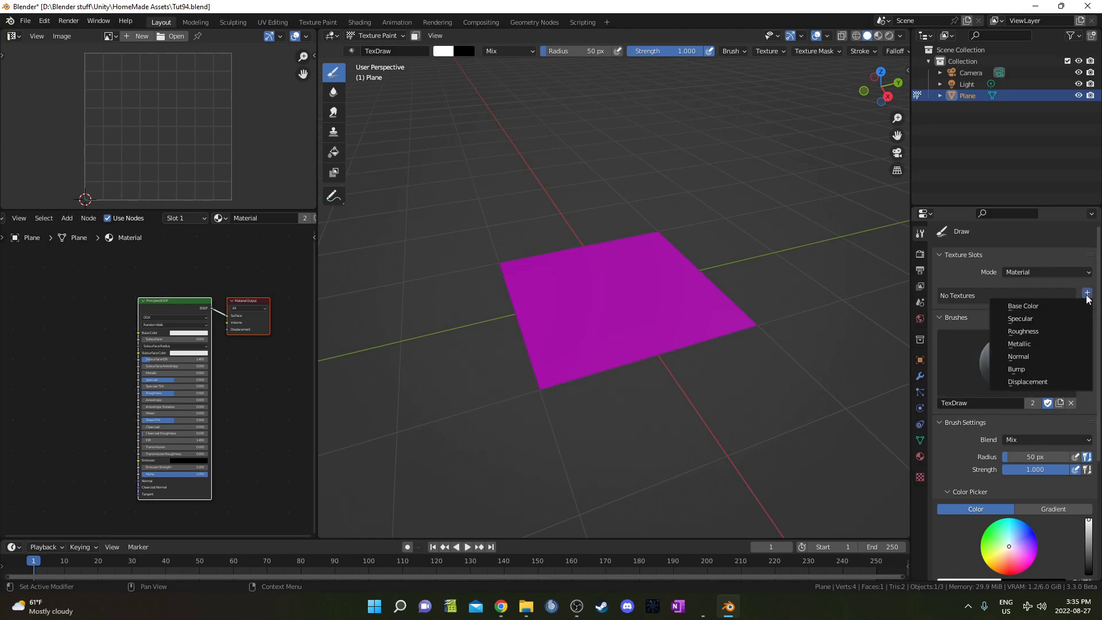
left_click(1042, 307)
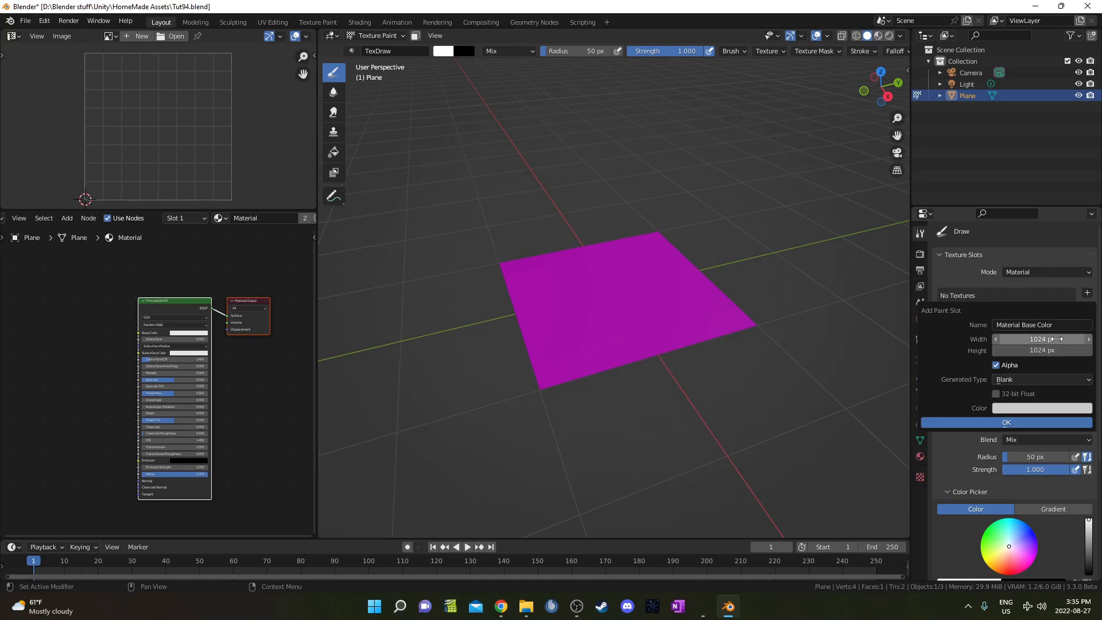
left_click(1057, 339)
left_click(1058, 338)
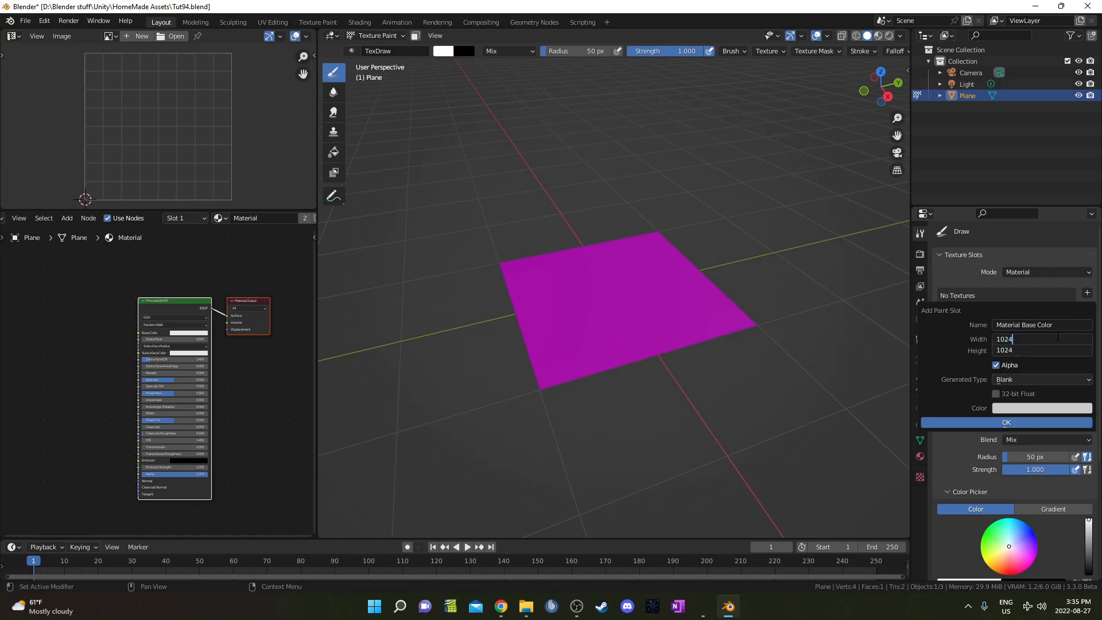
type("*2")
key("Return")
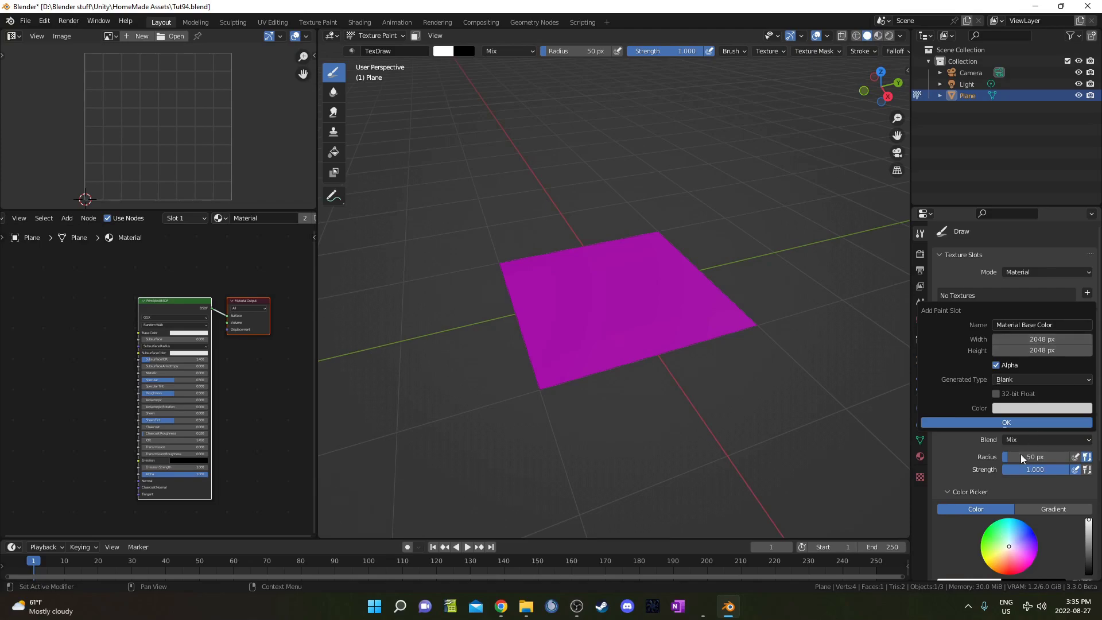
Give the paint slot a light tan-orange fill color, create it and view its image node connected to the Principled BSDF.
left_click(1036, 412)
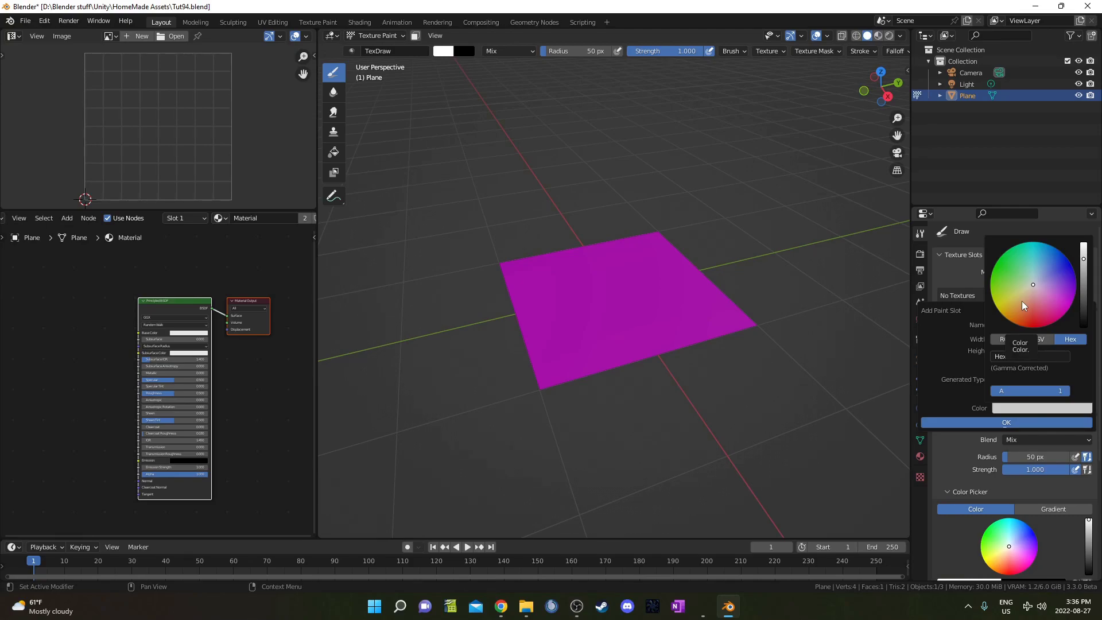
left_click(1023, 303)
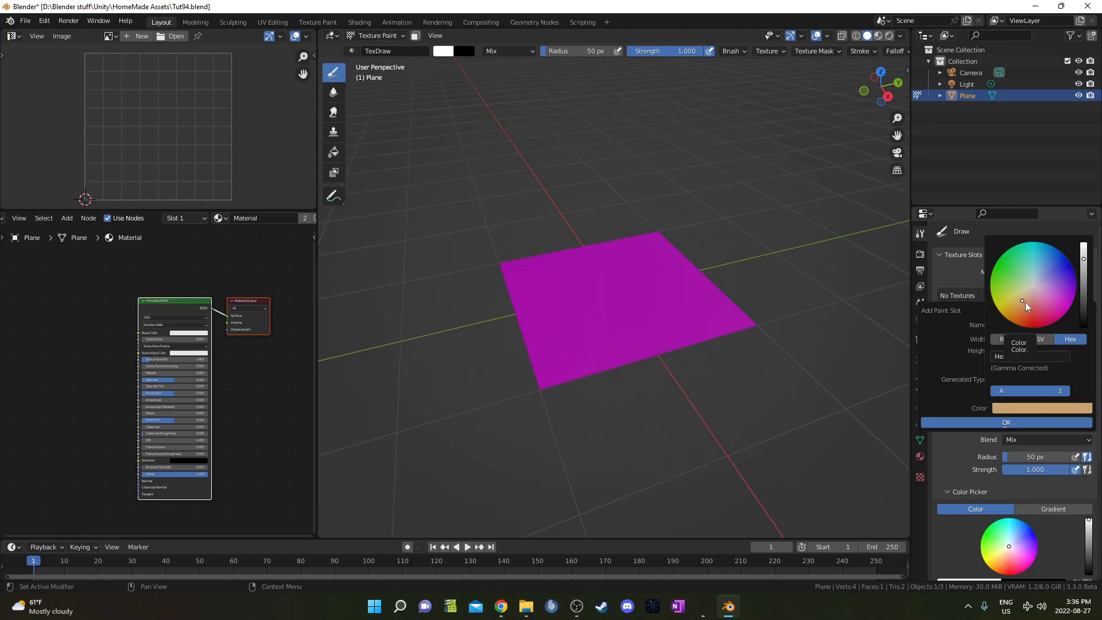
left_click(1010, 425)
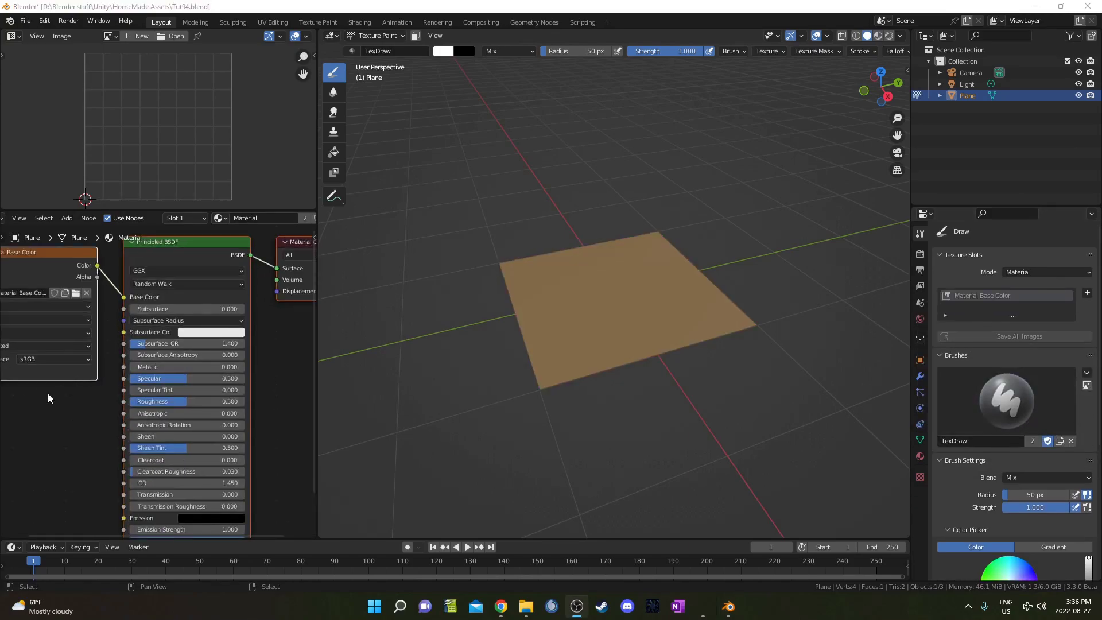
scroll(98, 347, "up", 3)
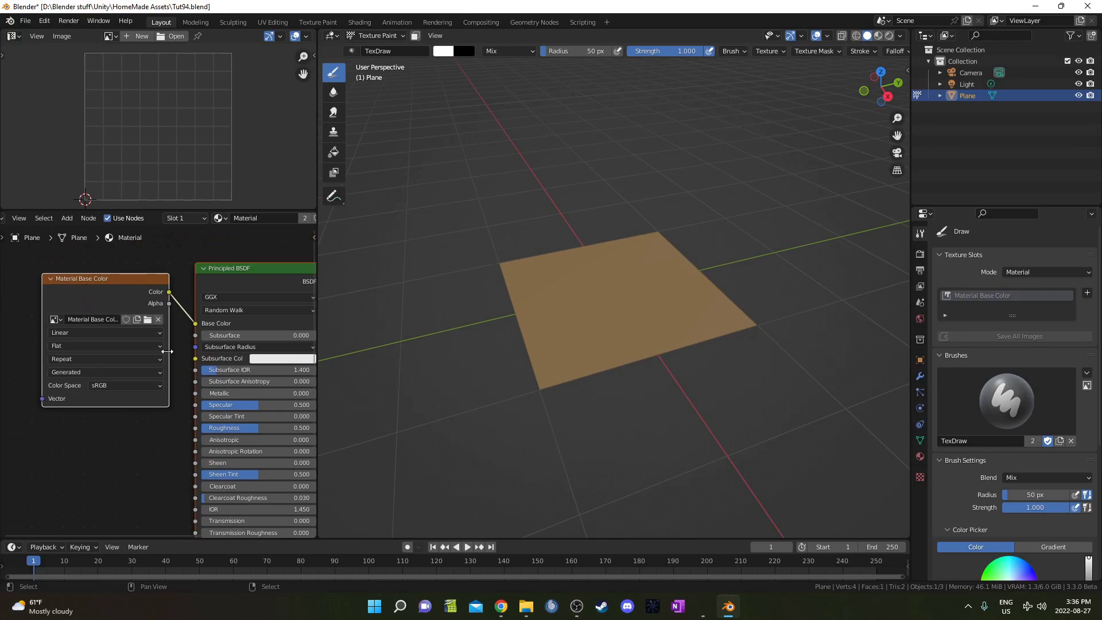
scroll(166, 352, "down", 1)
middle_click_drag(179, 360, 121, 350)
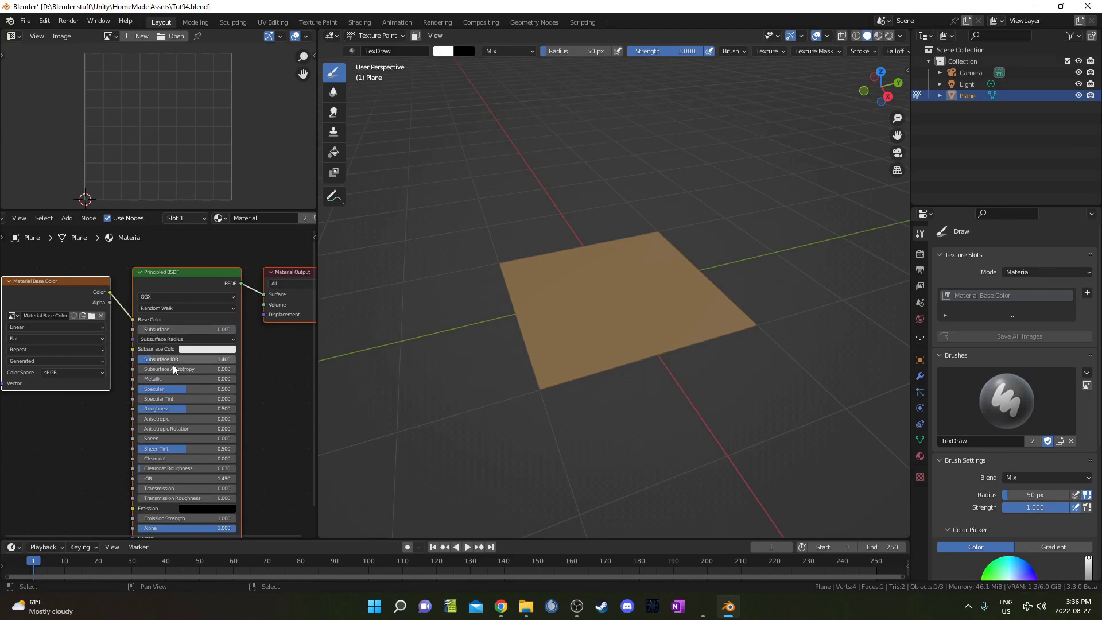
scroll(115, 397, "down", 2)
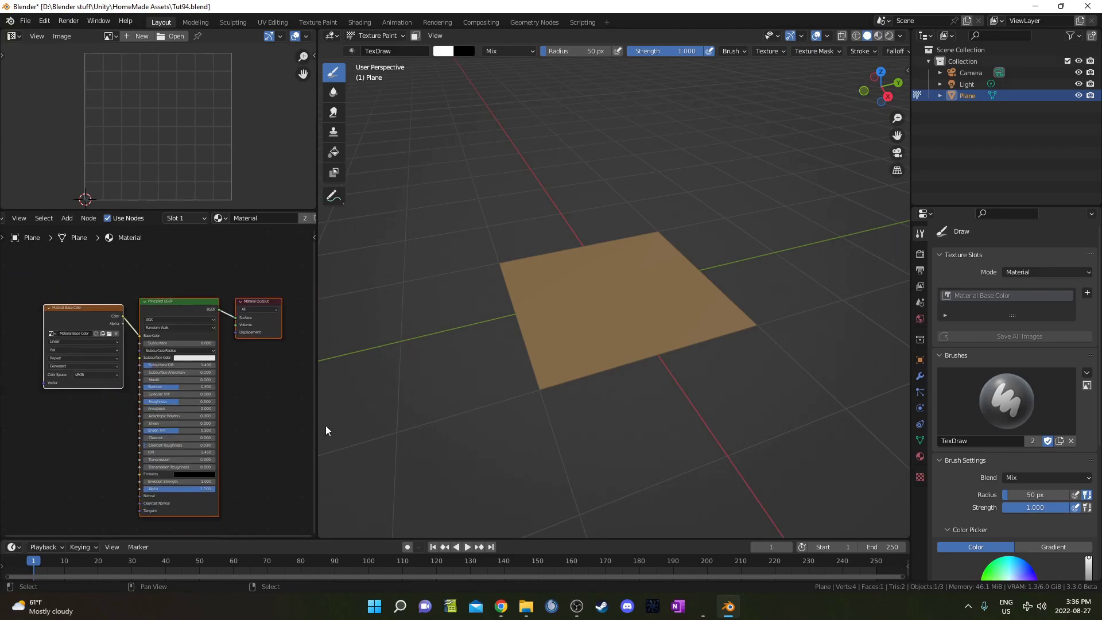
Create a new brush texture and load 1.png from the Brushes Homemade Painting folder as its image.
left_click(921, 478)
left_click(1002, 270)
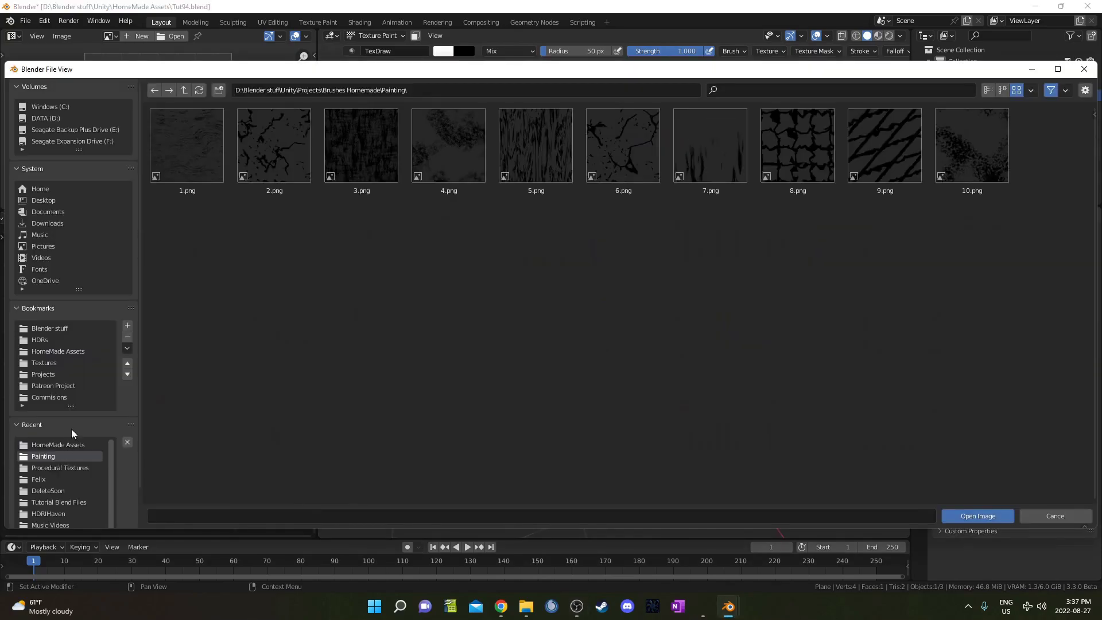
double_click(184, 168)
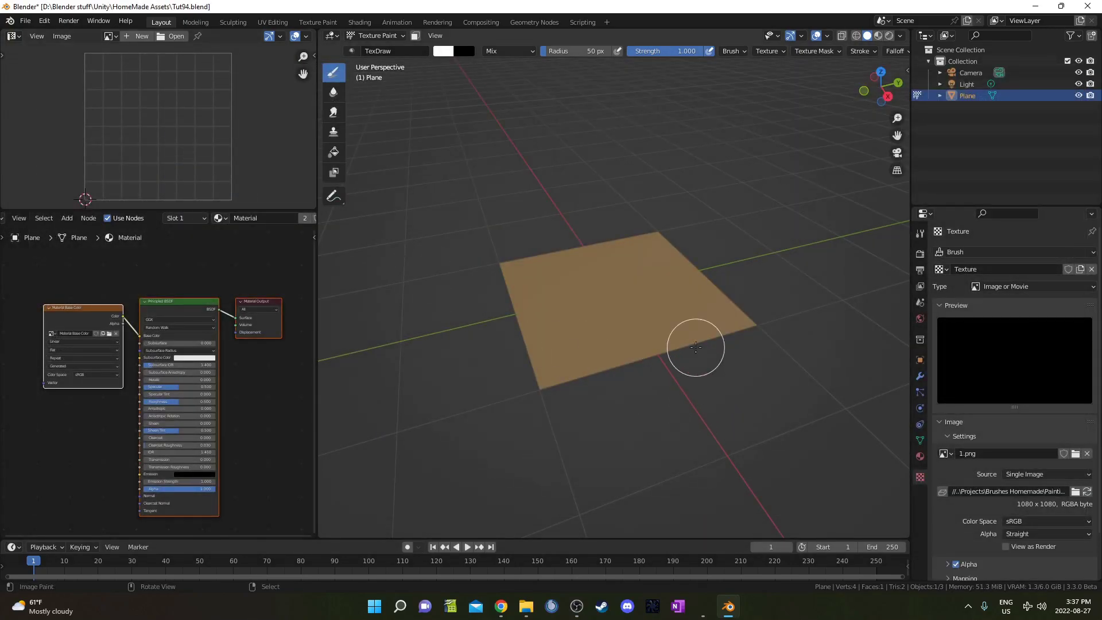
Expand the draw brush's Texture settings and look at the loaded texture and its mapping options.
left_click(921, 235)
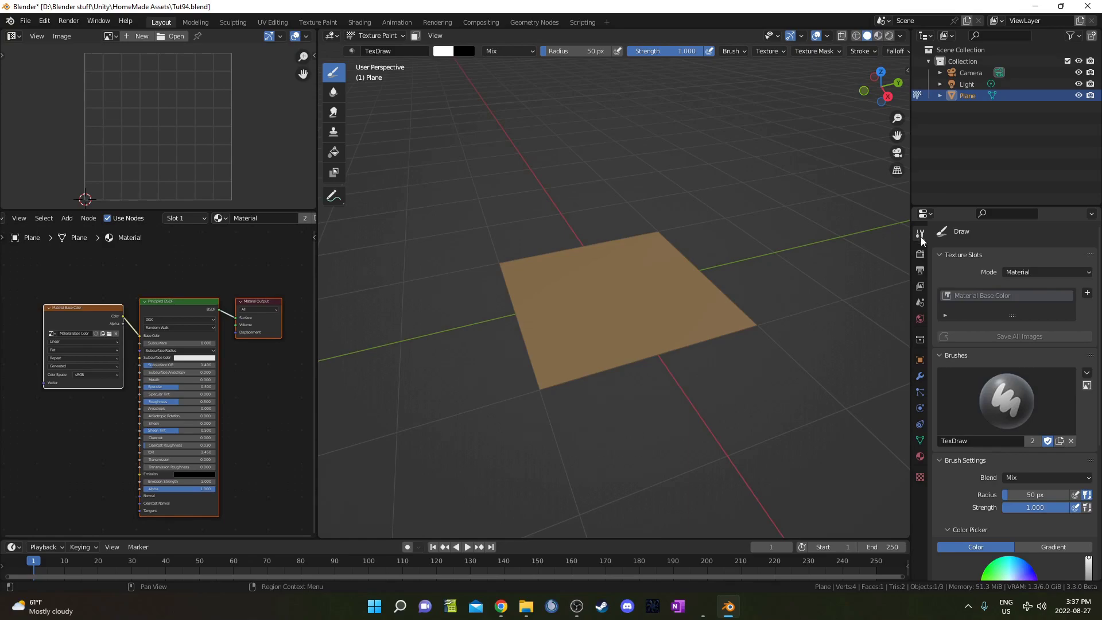
scroll(982, 480, "down", 8)
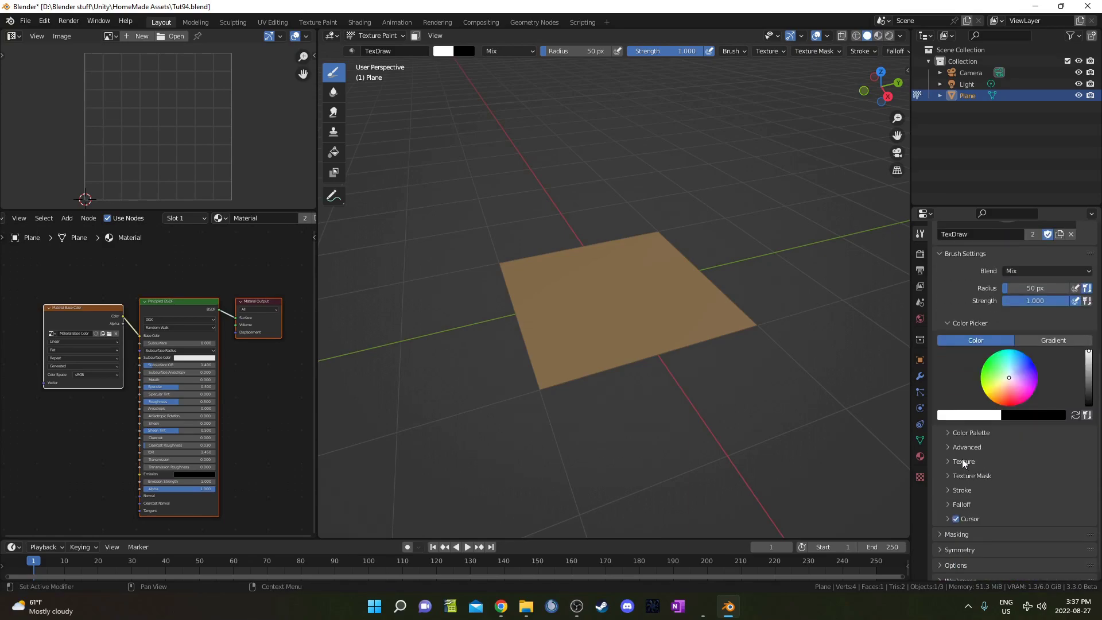
left_click(956, 462)
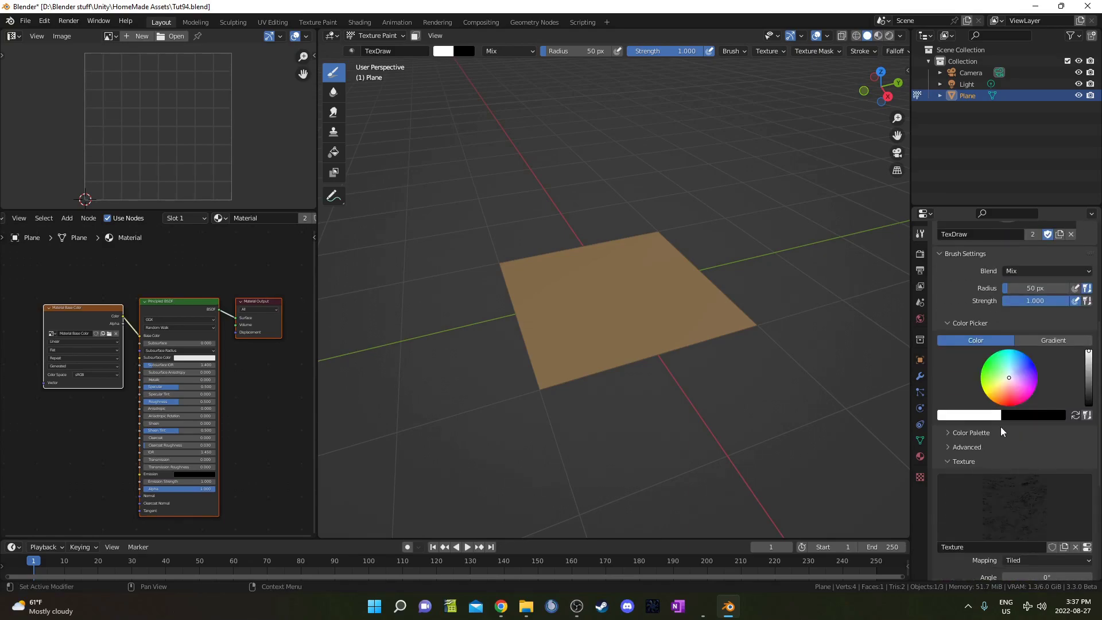
scroll(998, 454, "down", 2)
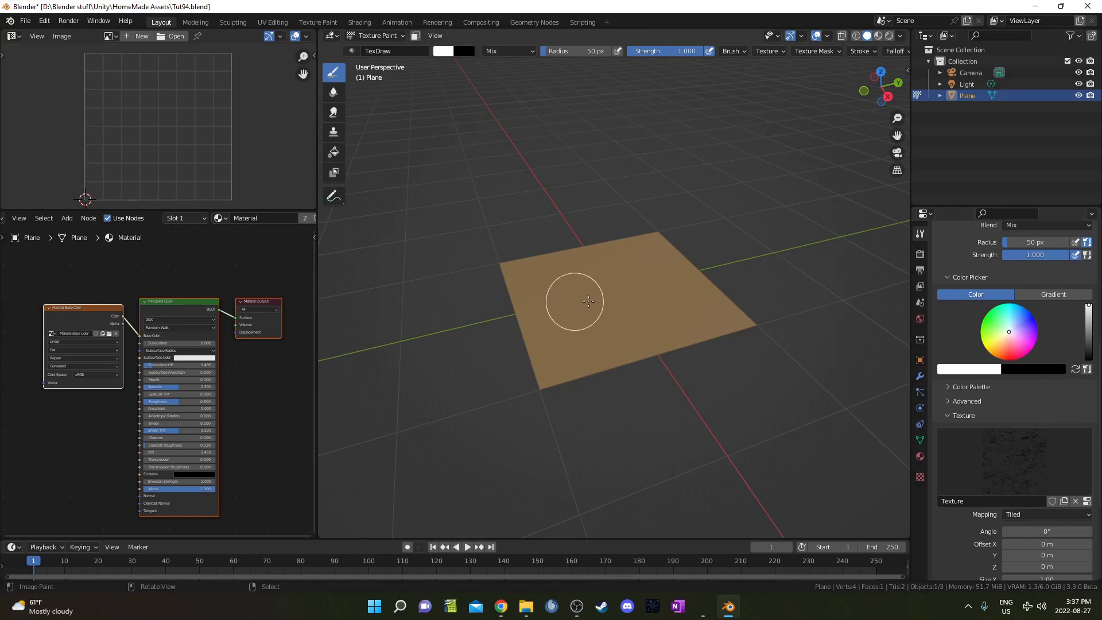
Paint a small test patch with the textured brush near the middle of the plane and undo it.
middle_click_drag(574, 298, 595, 384)
scroll(562, 333, "up", 3)
mouse_move(562, 333)
left_mouse_down()
mouse_move(694, 292)
mouse_move(597, 318)
mouse_move(697, 344)
mouse_move(577, 389)
mouse_move(679, 416)
left_mouse_up()
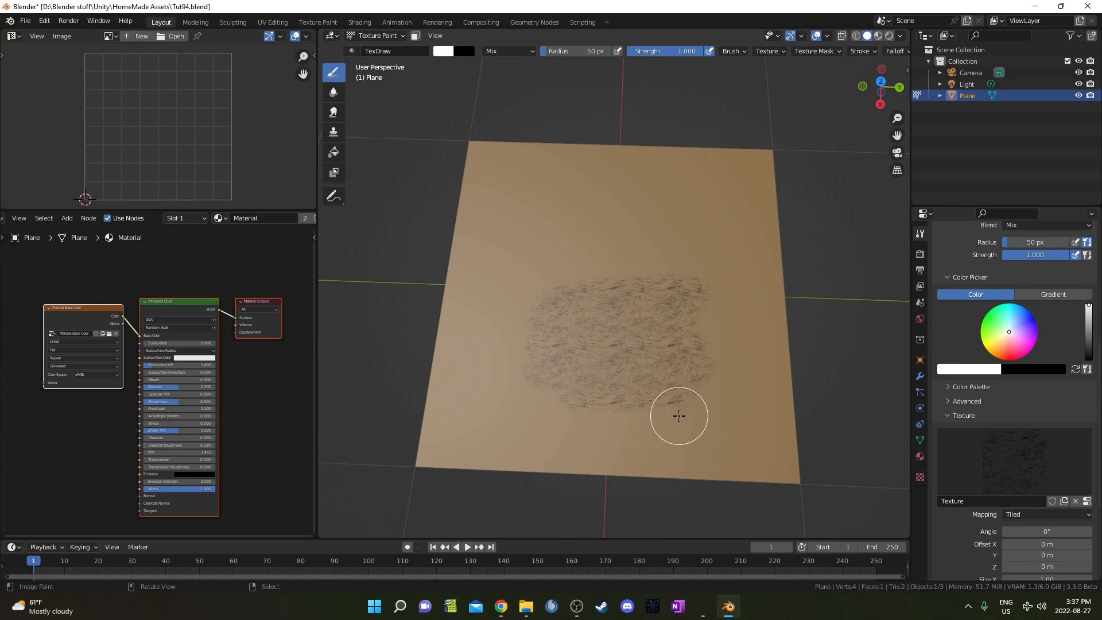
key("ctrl+z")
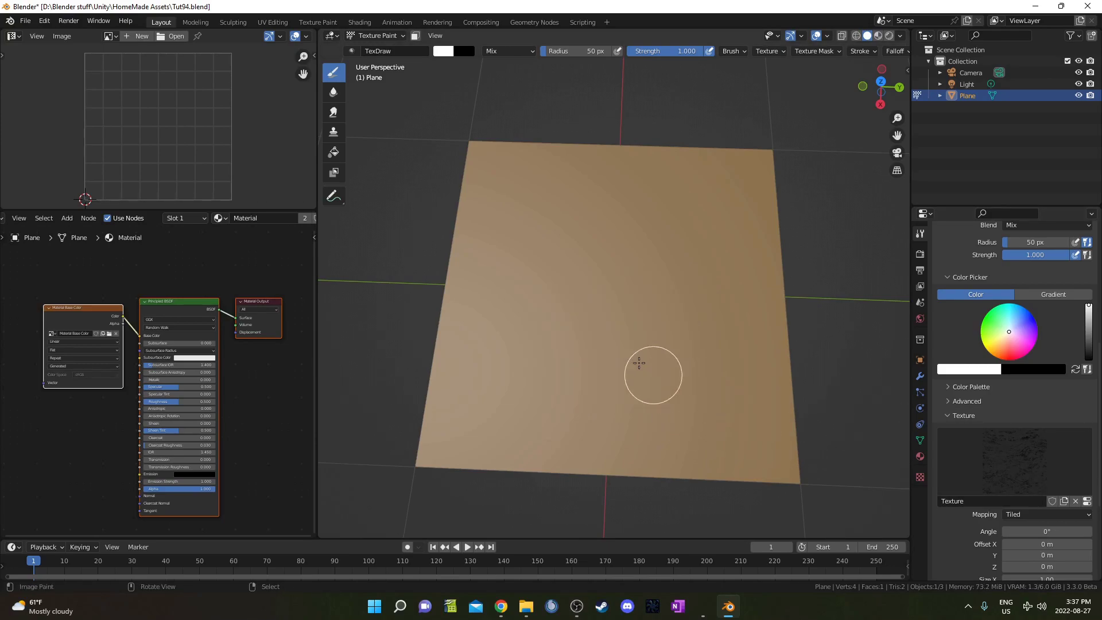
Set the brush radius to about 284 px at strength 1.000 and paint streaks across the middle of the plane.
key("f")
left_click(699, 319)
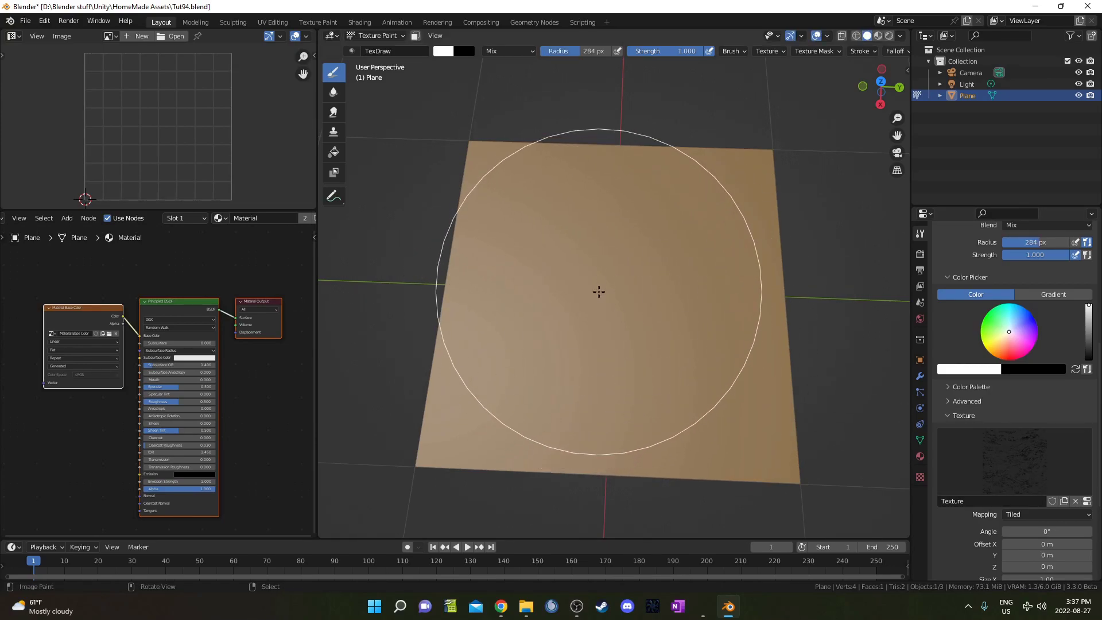
middle_click_drag(623, 294, 628, 305)
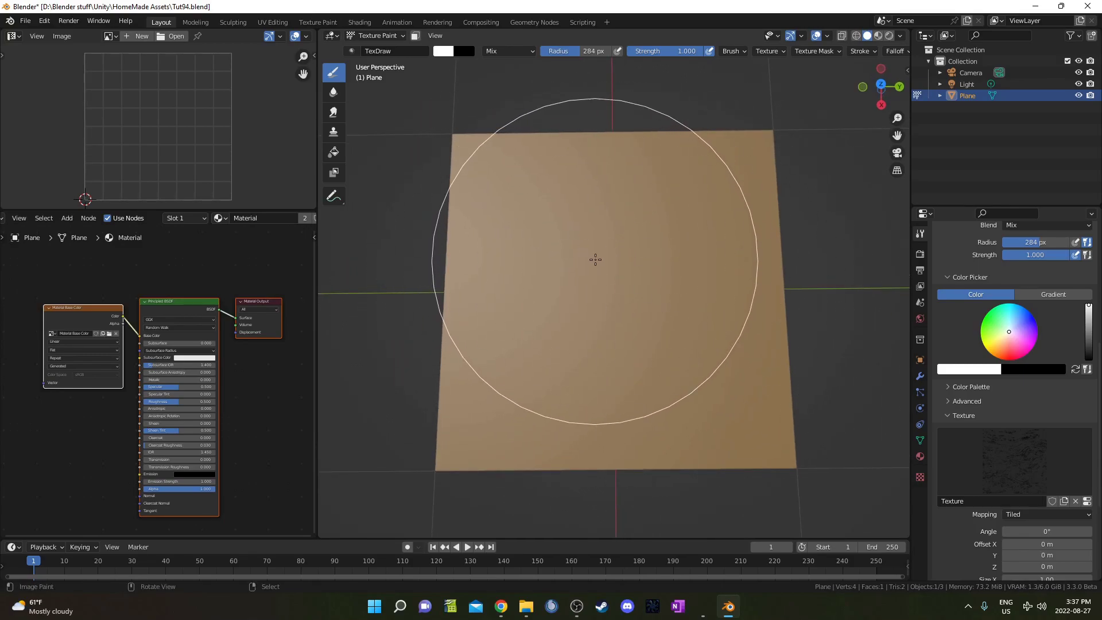
key("shift+f")
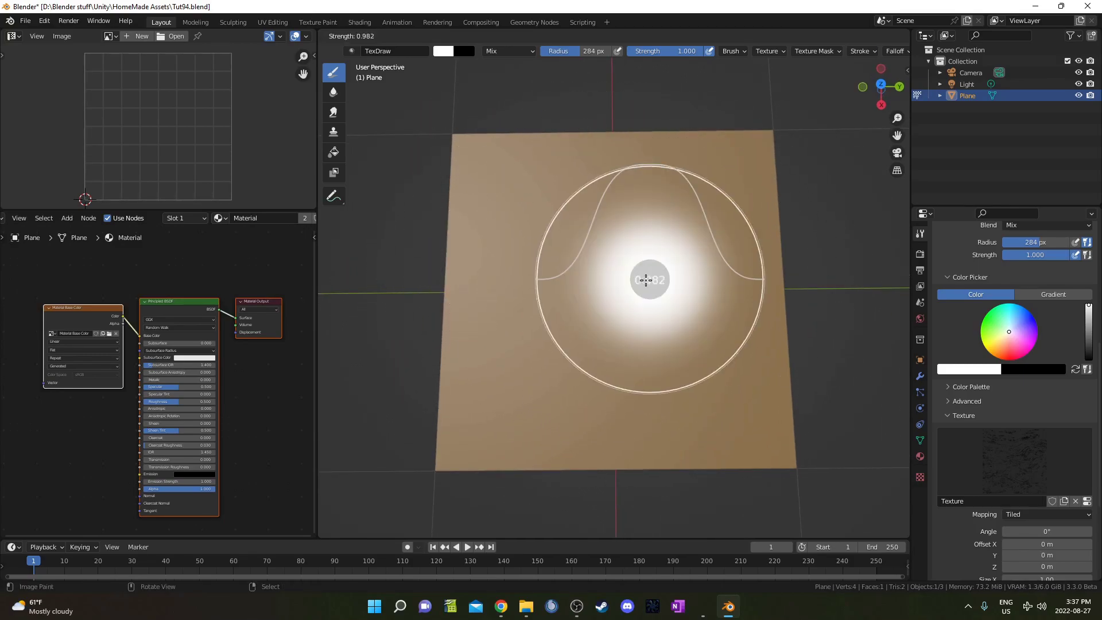
left_click(656, 275)
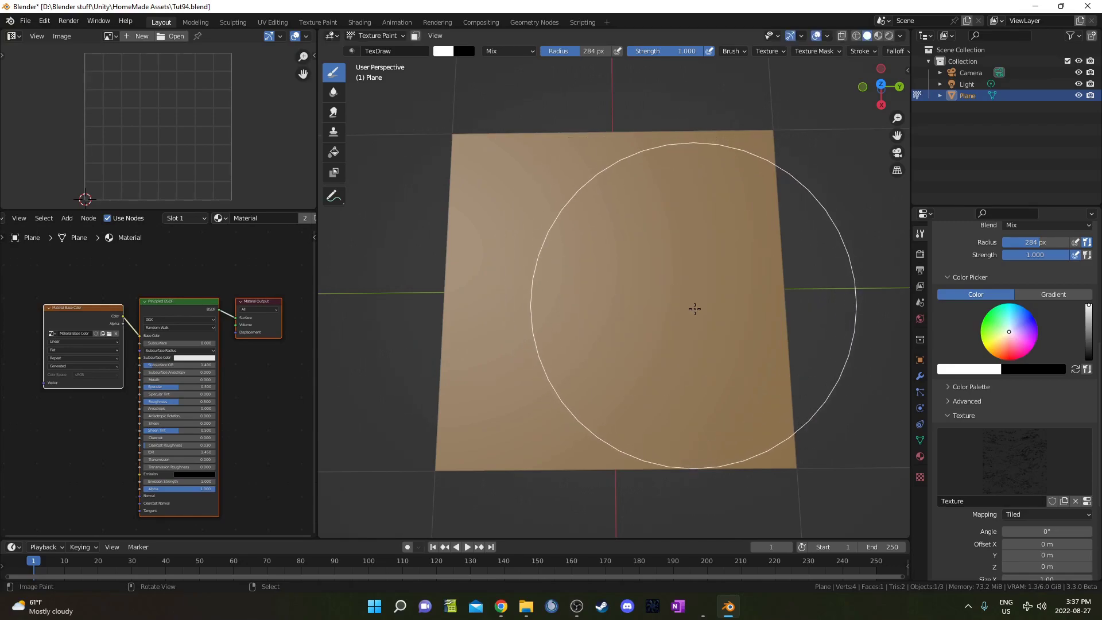
mouse_move(550, 300)
left_mouse_down()
mouse_move(639, 300)
mouse_move(676, 278)
mouse_move(580, 301)
left_mouse_up()
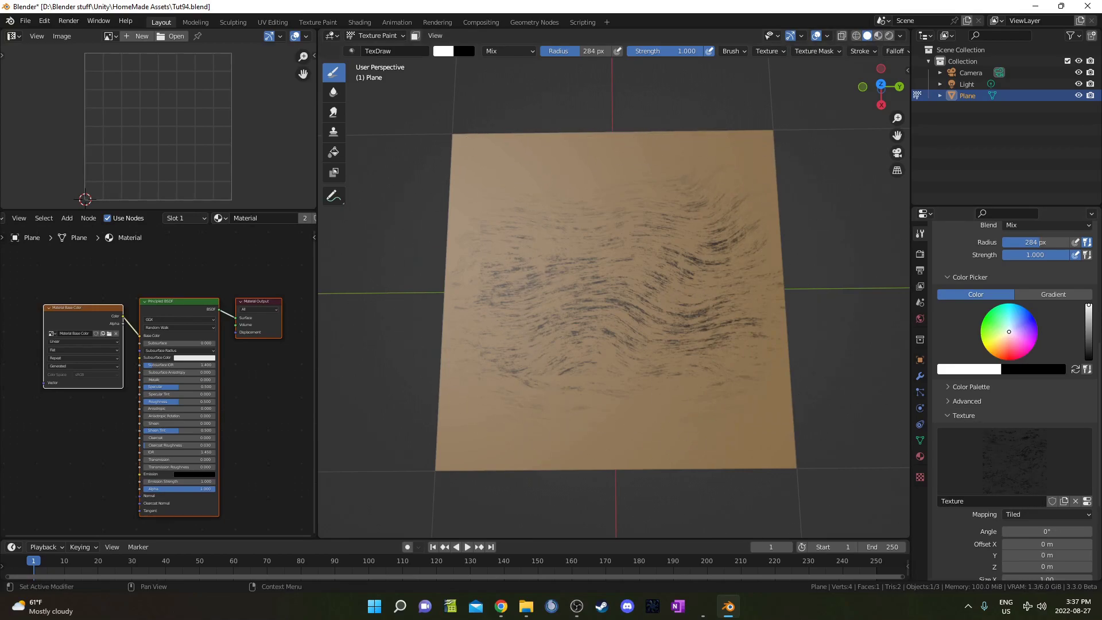
middle_click_drag(513, 338, 515, 351)
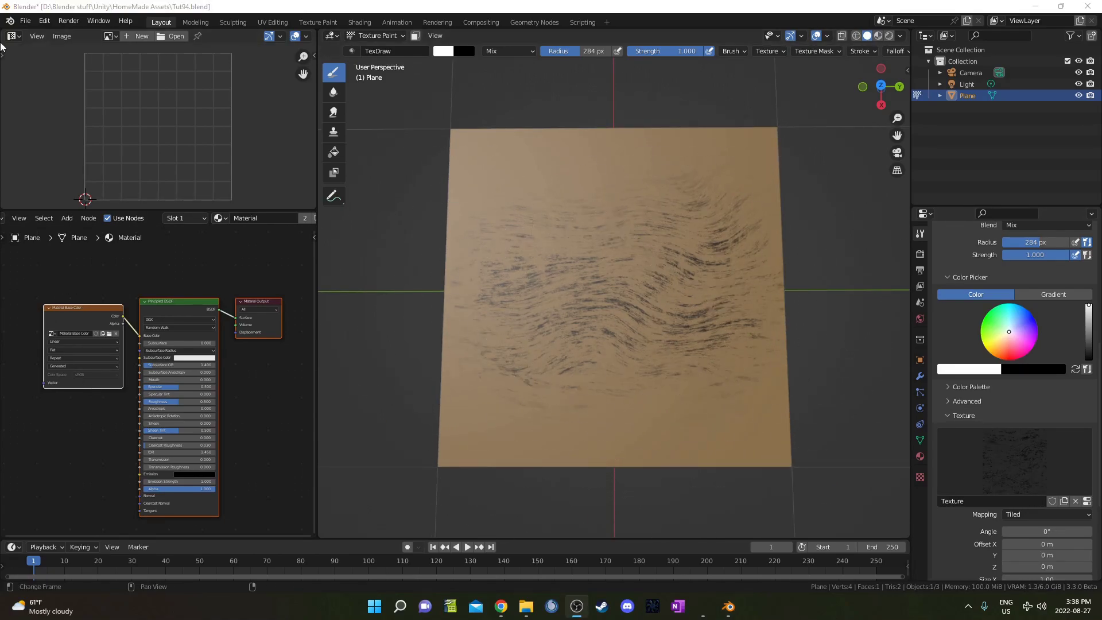
Display the painted Material Base Color image in the image editor and fit the whole image in view.
left_click(117, 36)
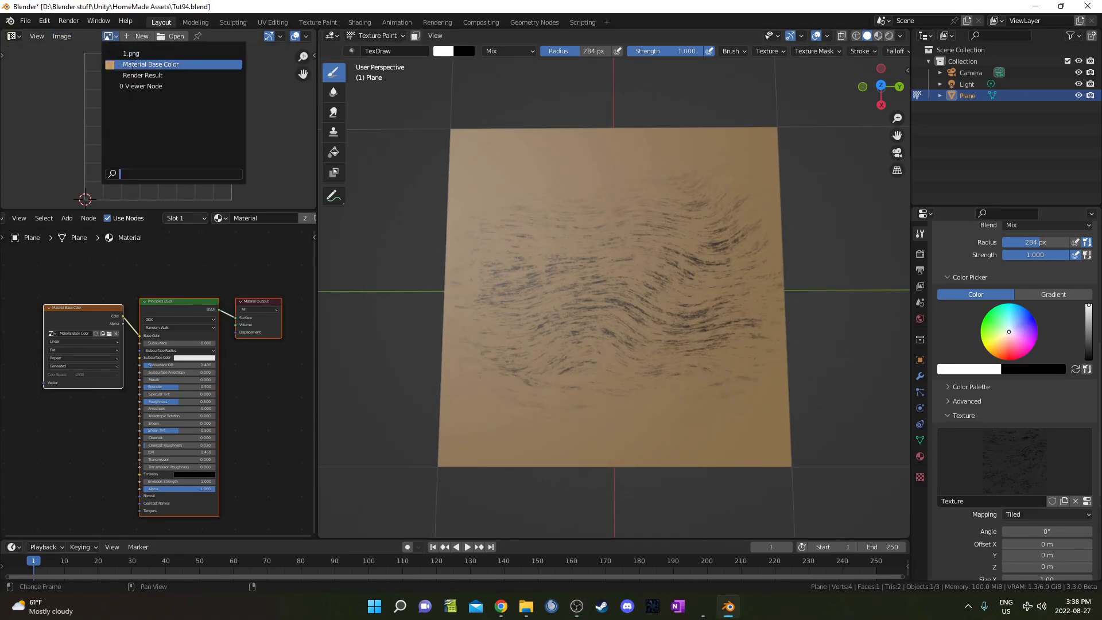
left_click(139, 65)
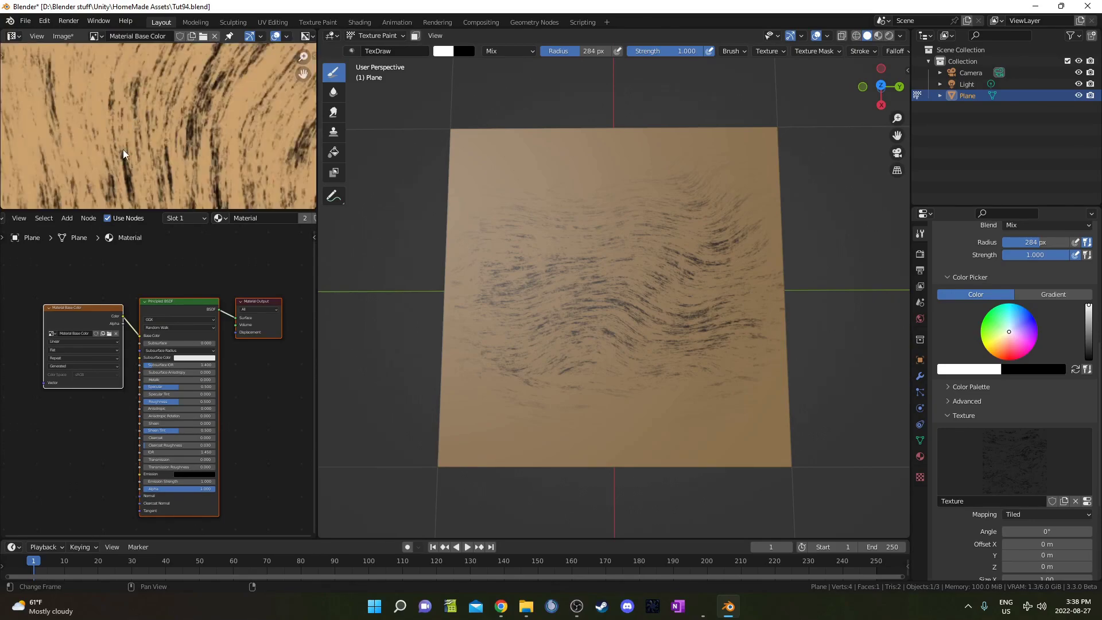
scroll(148, 132, "down", 3)
scroll(148, 136, "down", 5)
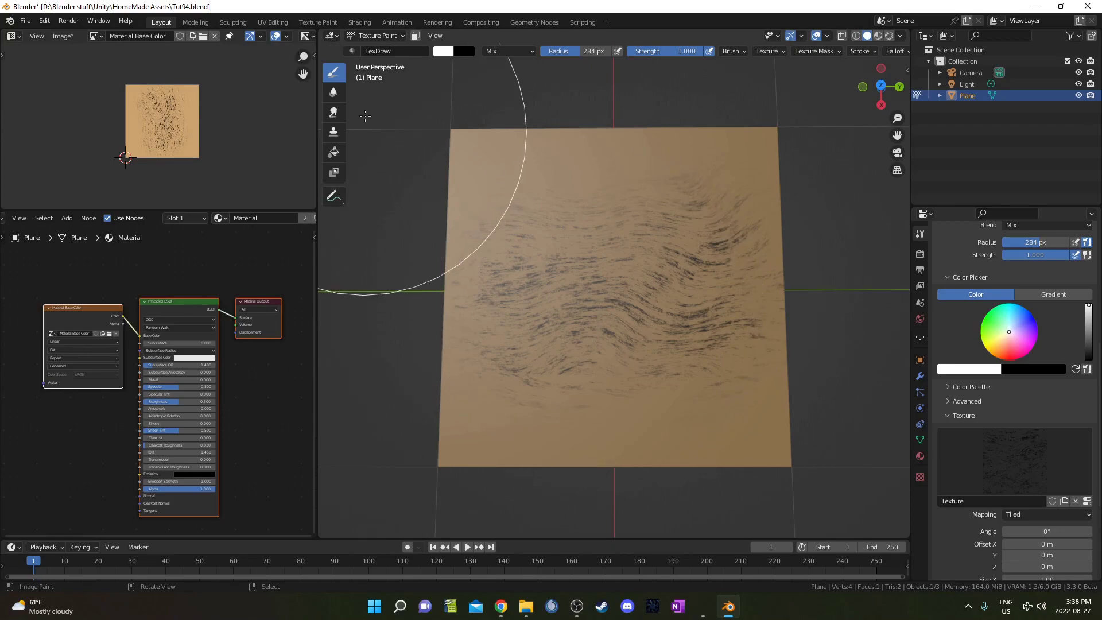
Try a Smart UV Project of the plane in Edit Mode with an island margin of 0.003.
left_click(368, 37)
left_click(374, 45)
middle_click_drag(564, 307, 567, 324)
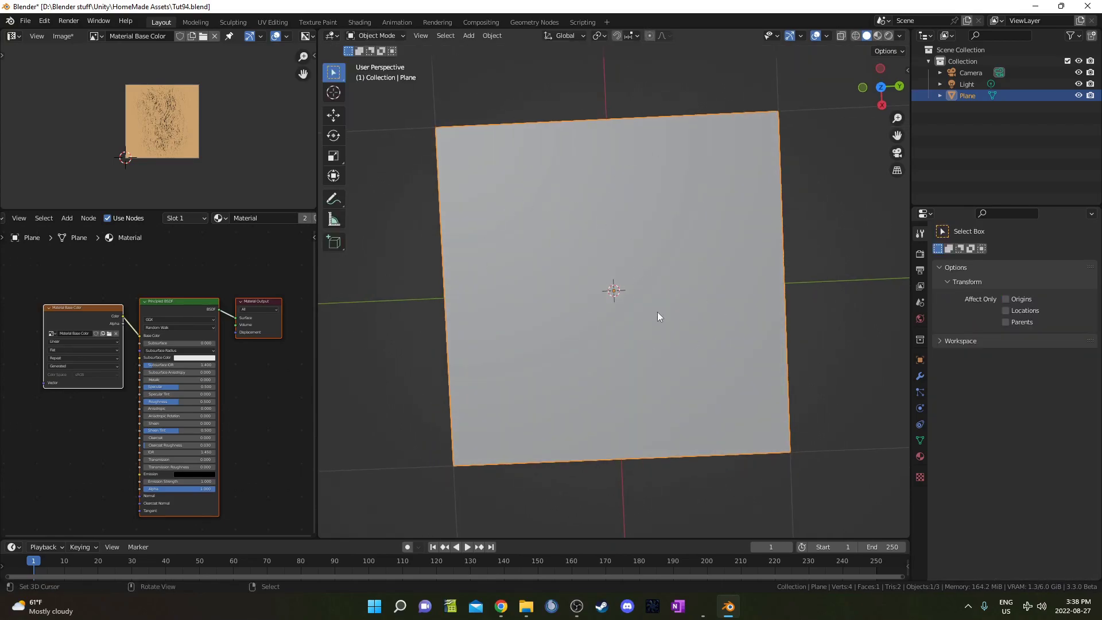
mouse_move(658, 317)
middle_mouse_down()
mouse_move(634, 308)
mouse_move(653, 291)
mouse_move(652, 306)
middle_mouse_up()
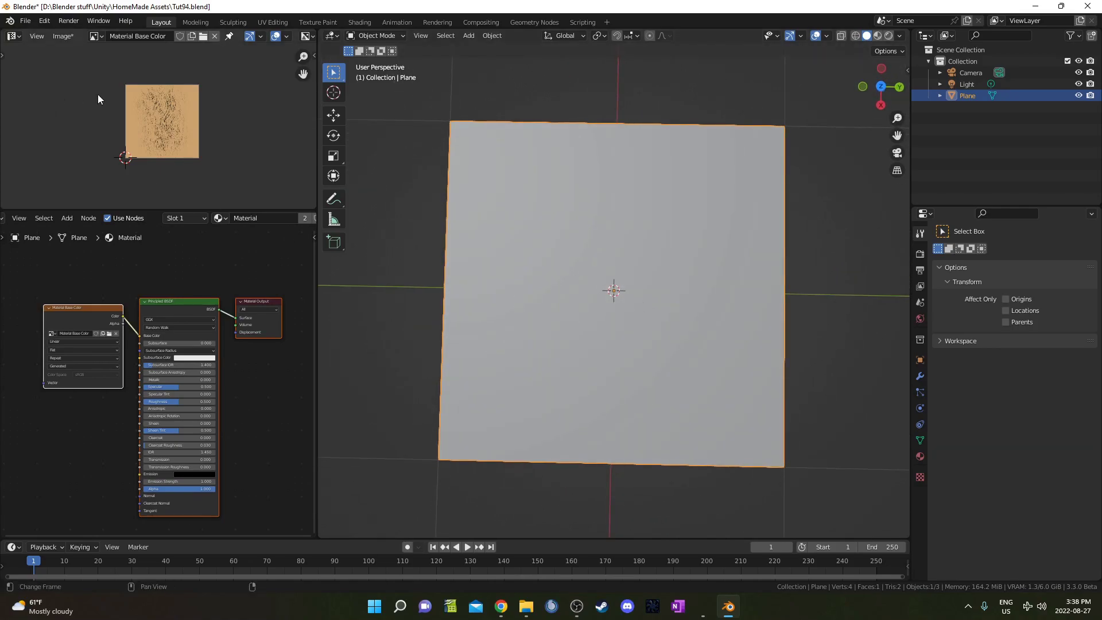
key("Tab")
scroll(595, 333, "down", 3)
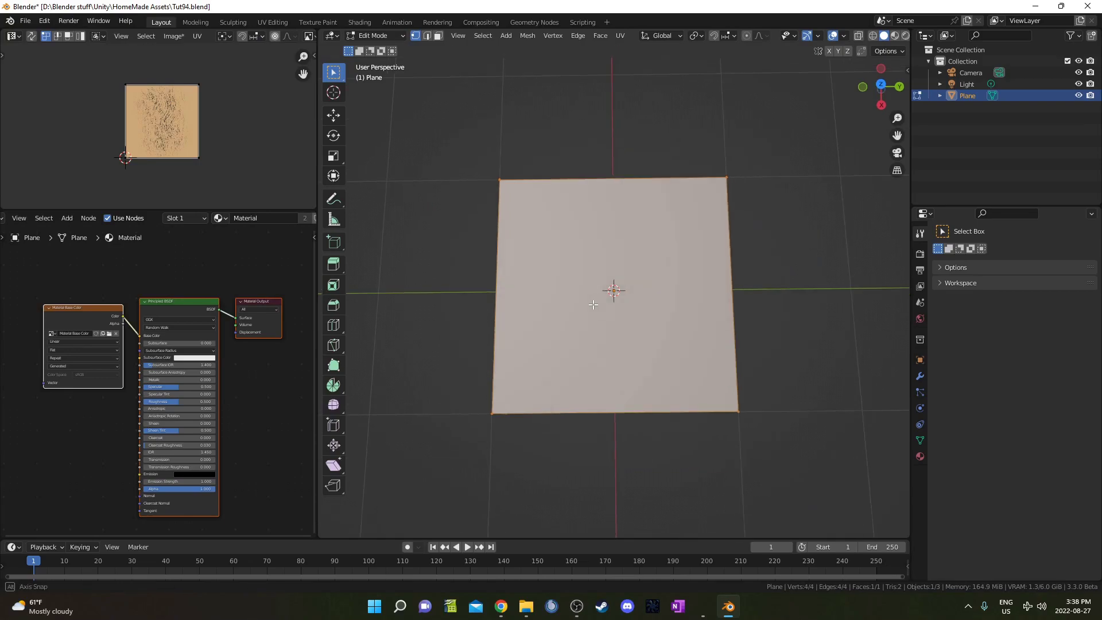
key("u")
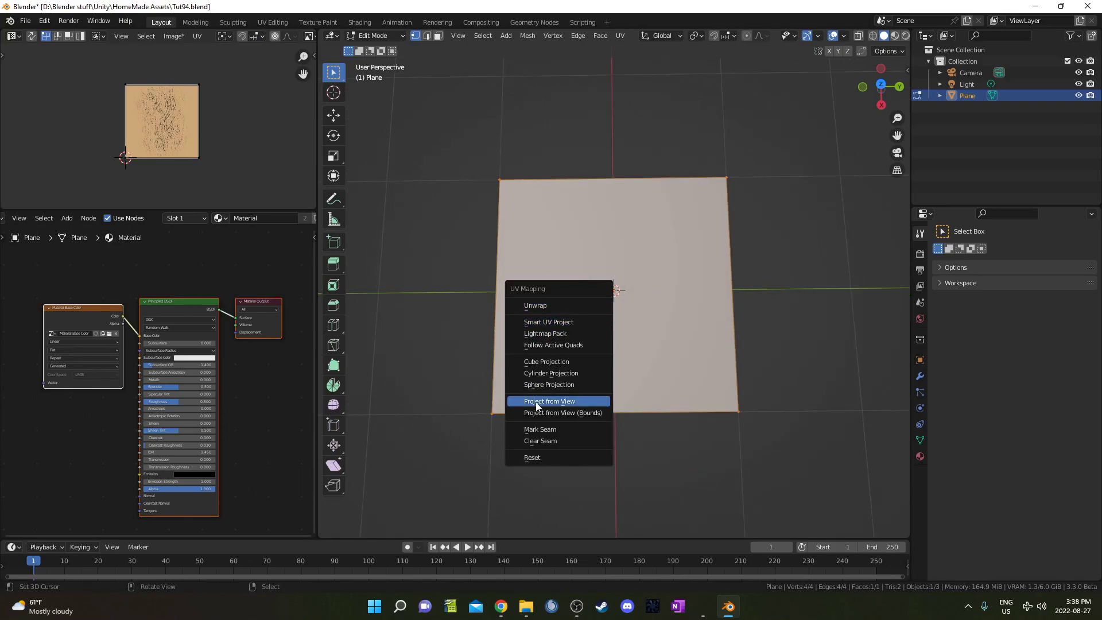
left_click(576, 324)
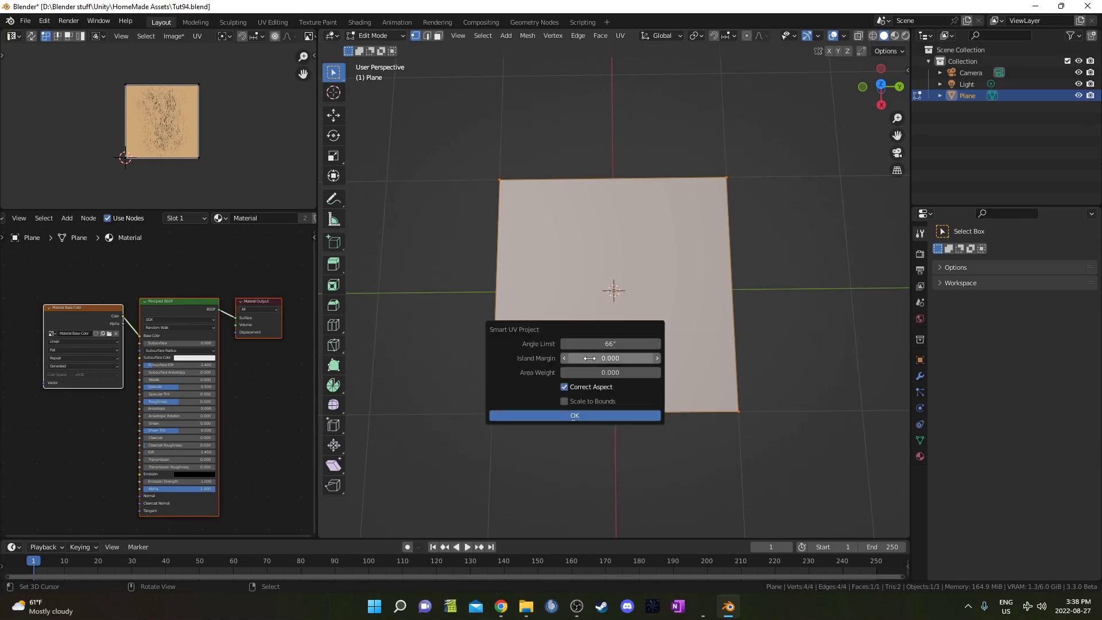
left_click(628, 356)
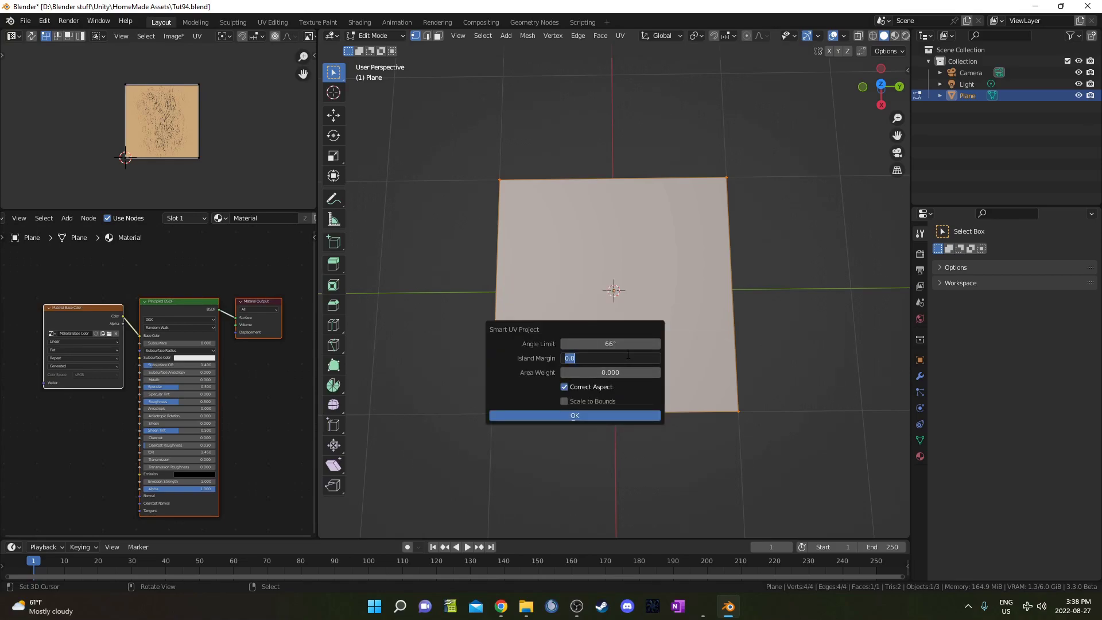
key("Return")
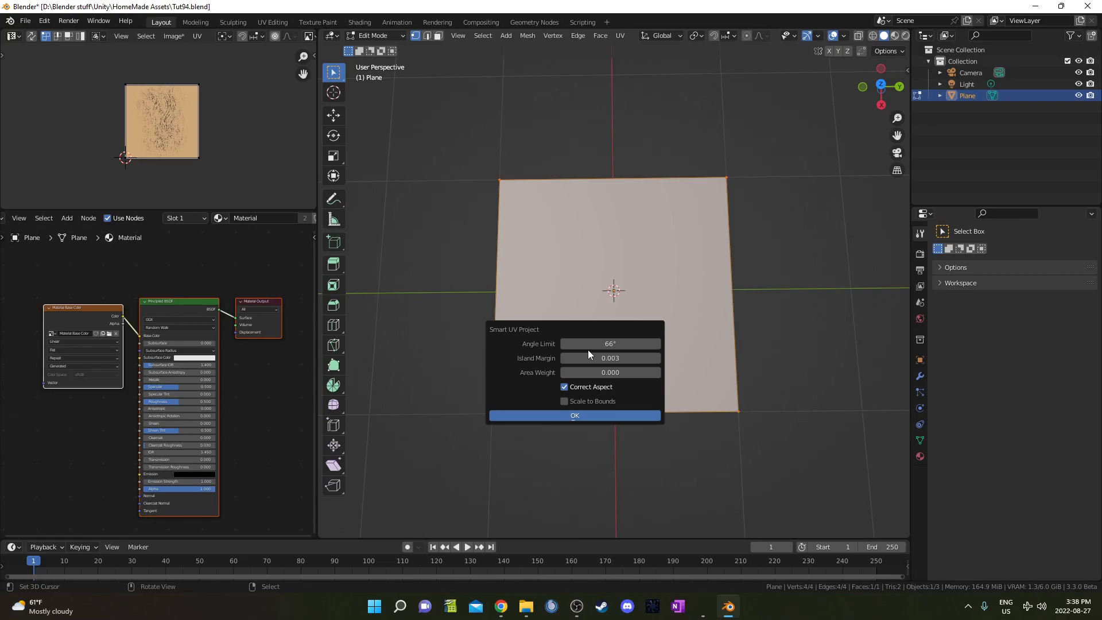
scroll(497, 210, "up", 2)
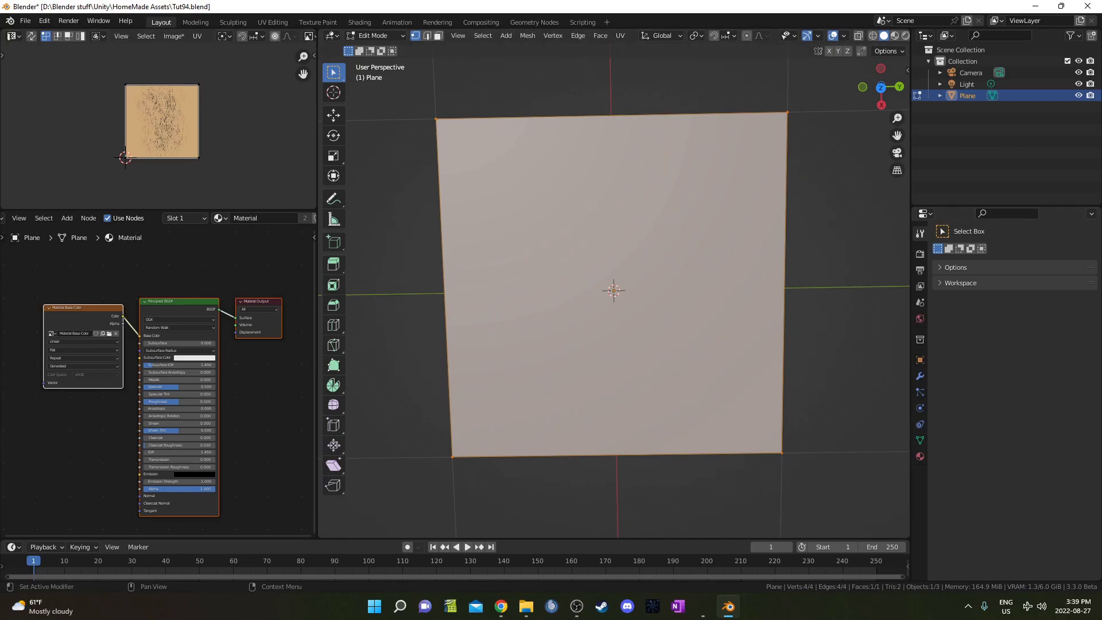
Leave Edit Mode and put the plane back in Texture Paint mode.
key("ctrl+s")
key("Tab")
left_click(351, 38)
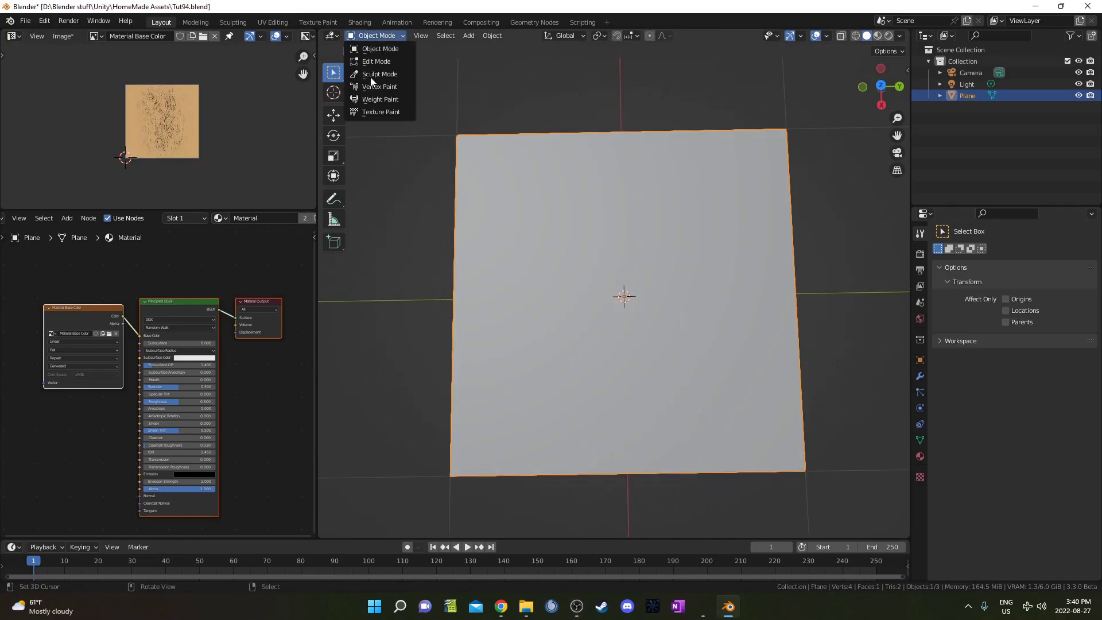
left_click(376, 112)
middle_click_drag(696, 283, 682, 320)
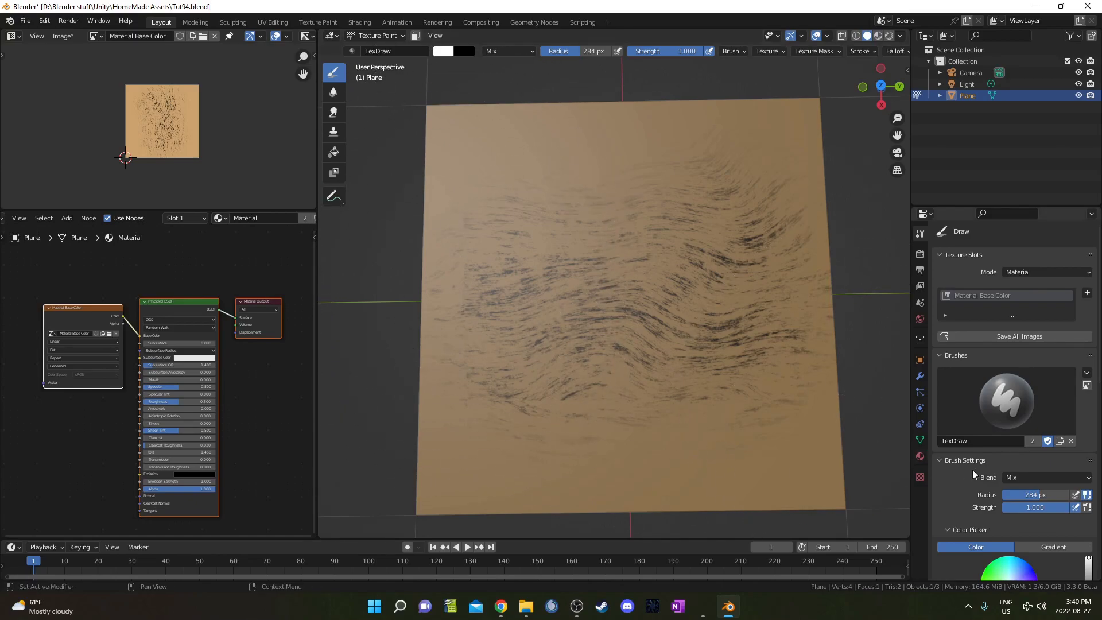
Set the brush texture mapping to Stencil and paint more streaks out to the plane's left and right edges.
scroll(976, 470, "down", 3)
scroll(981, 467, "down", 10)
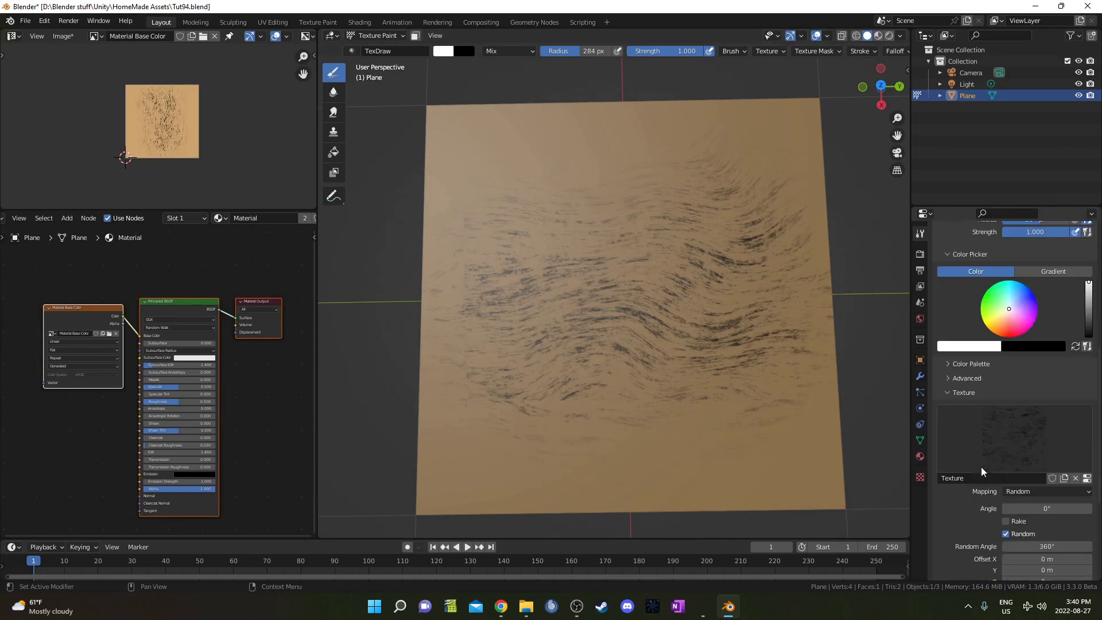
scroll(959, 475, "down", 1)
left_click(1052, 423)
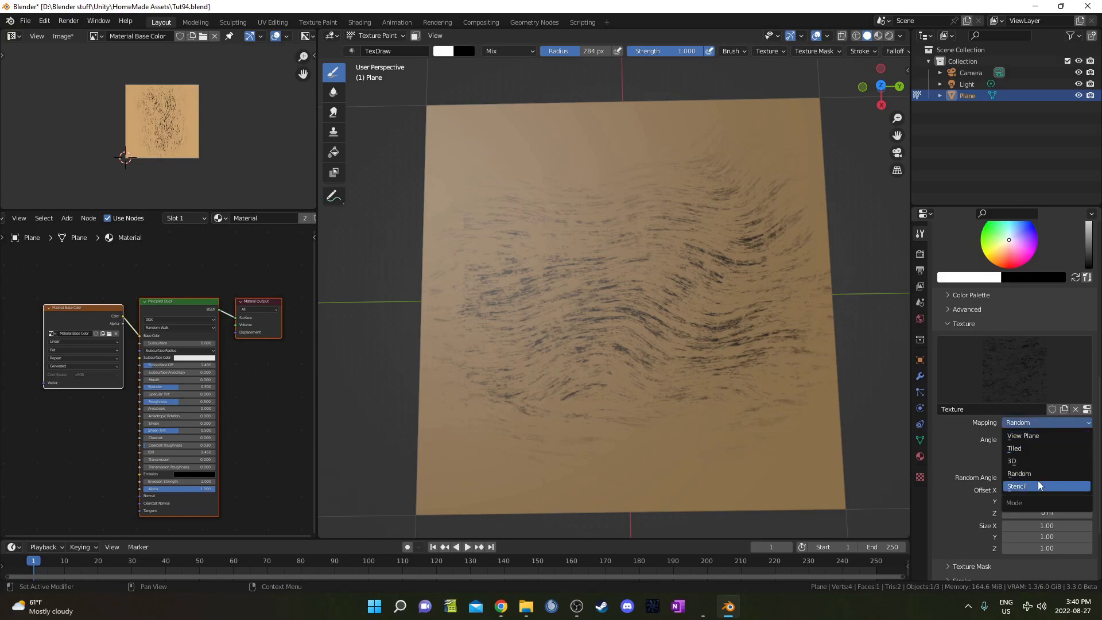
left_click(1039, 483)
middle_click_drag(706, 348, 631, 402, "shift")
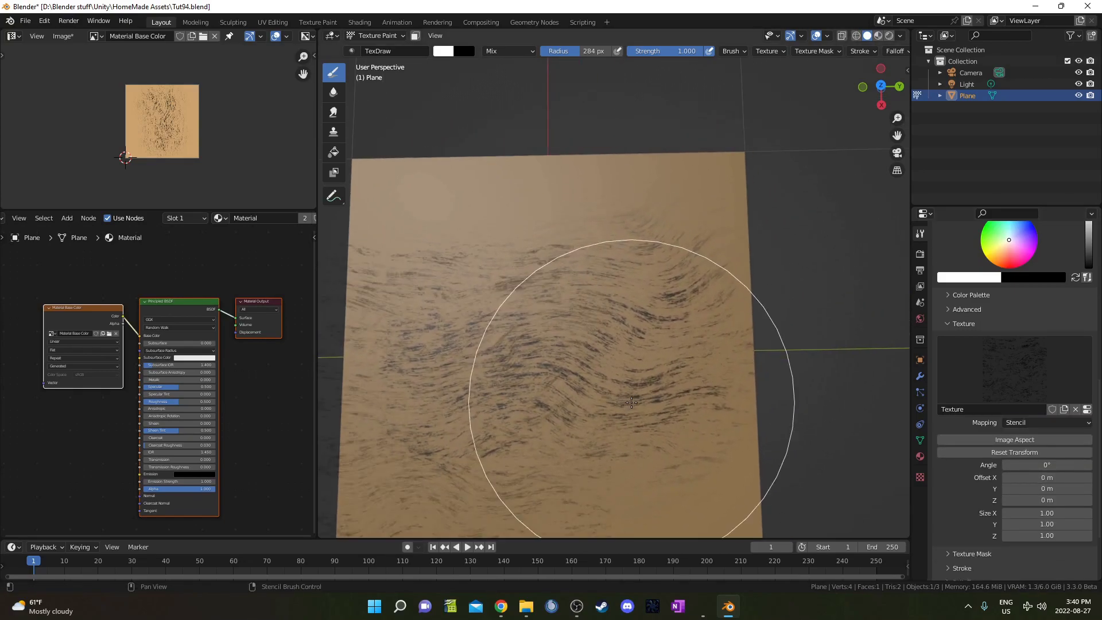
left_click(391, 358)
mouse_move(693, 336)
middle_mouse_down("shift")
mouse_move(820, 321)
mouse_move(456, 343)
middle_mouse_up("shift")
mouse_move(460, 347)
left_mouse_down()
mouse_move(509, 367)
mouse_move(732, 394)
left_mouse_up()
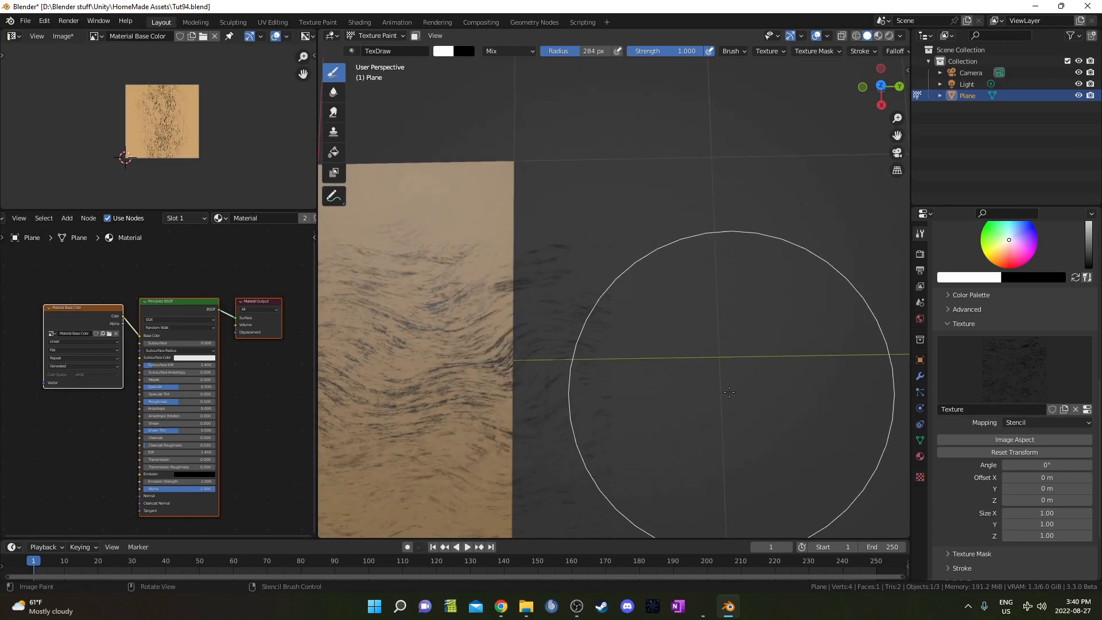
mouse_move(515, 354)
middle_mouse_down("shift")
mouse_move(637, 342)
mouse_move(886, 291)
mouse_move(844, 302)
middle_mouse_up("shift")
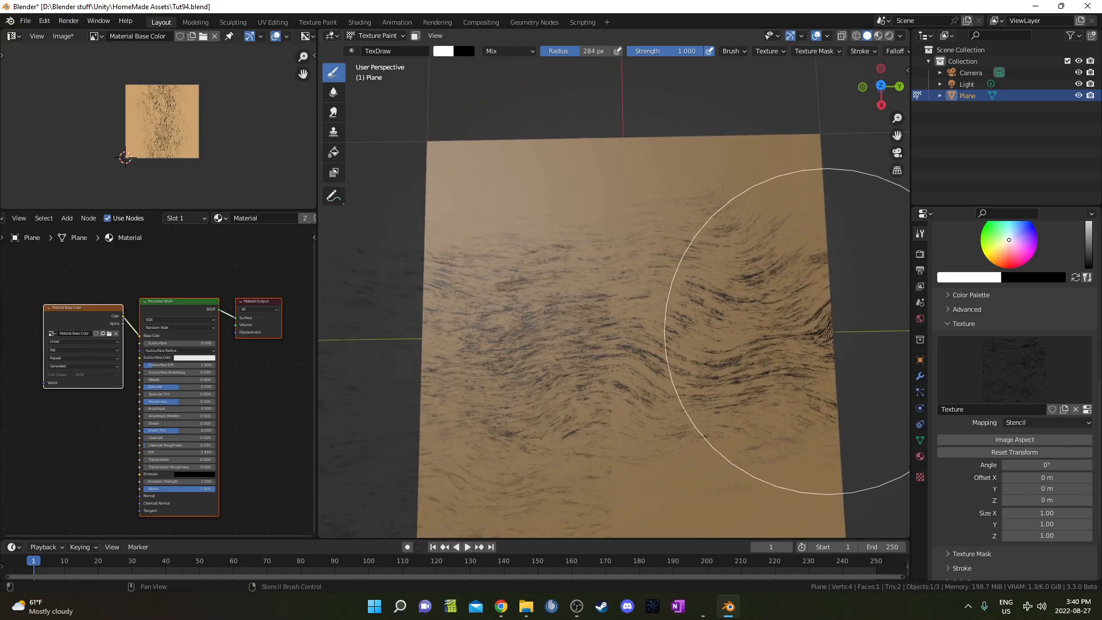
Set the brush texture mapping to Random with its random rotation option enabled.
left_click(1037, 422)
left_click(1028, 474)
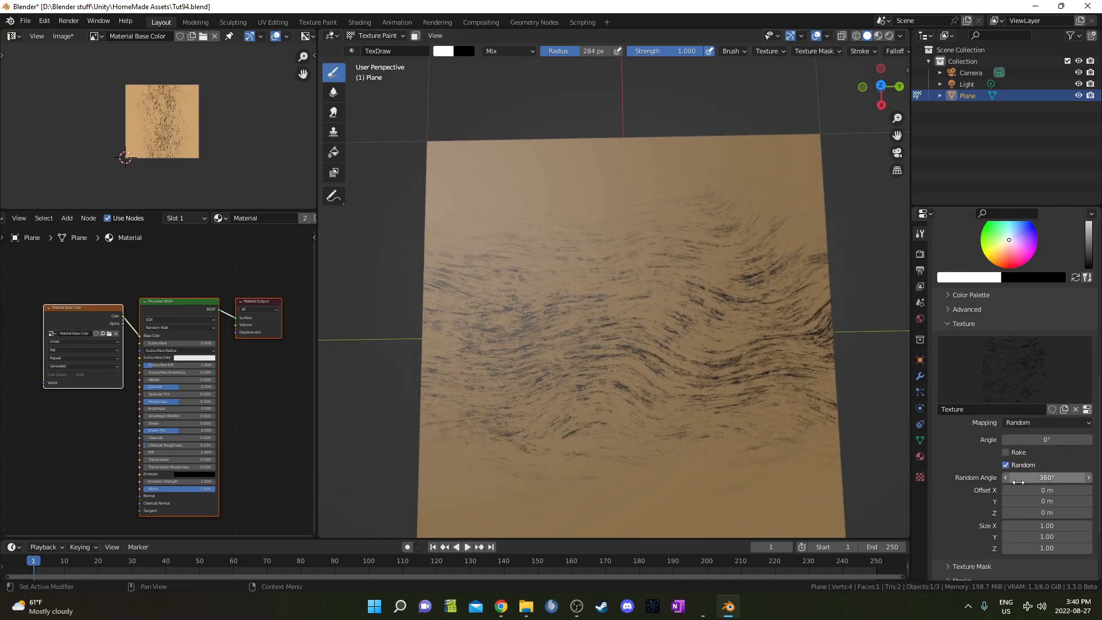
left_click(1009, 465)
left_click(1006, 466)
middle_click_drag(611, 357, 578, 321, "shift")
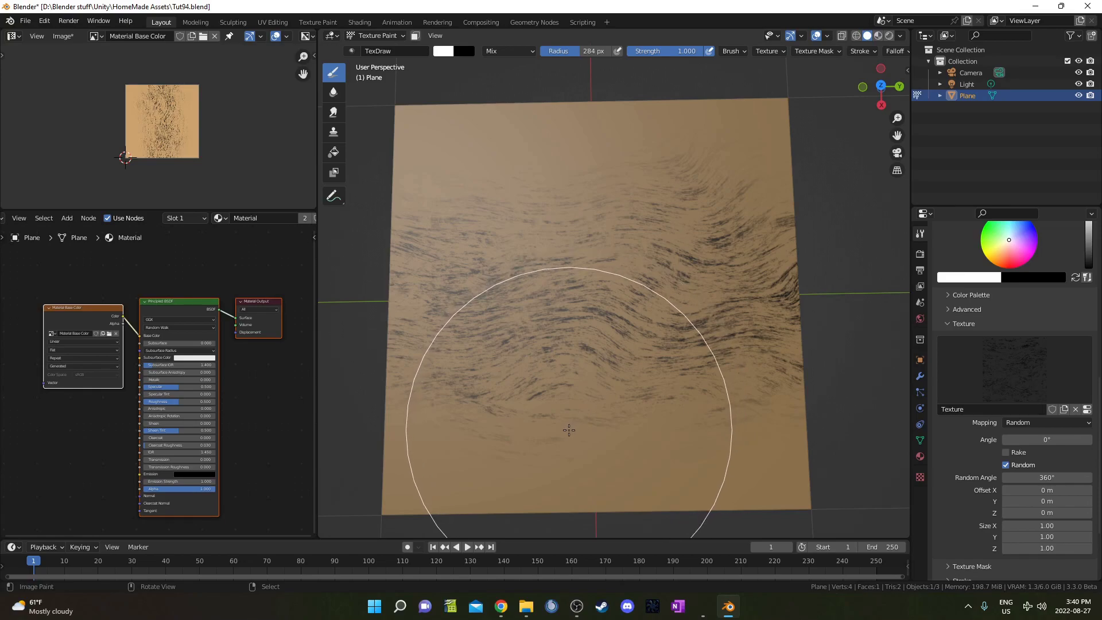
Test the Random mapping by painting rotated streaks over the plane and undo all of those strokes.
mouse_move(581, 468)
left_mouse_down()
mouse_move(695, 416)
mouse_move(741, 416)
mouse_move(493, 325)
mouse_move(497, 182)
mouse_move(714, 160)
mouse_move(544, 357)
mouse_move(477, 597)
mouse_move(645, 446)
mouse_move(545, 406)
left_mouse_up()
key("ctrl+z")
key("ctrl+z")
key("ctrl+z")
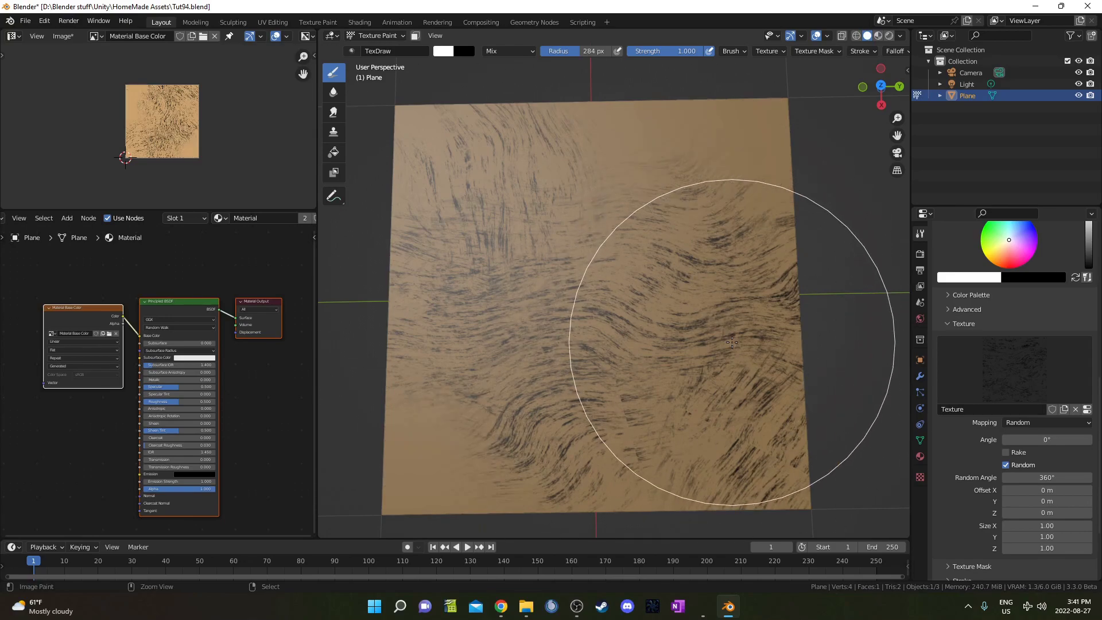
key("ctrl+z")
key("ctrl+z")
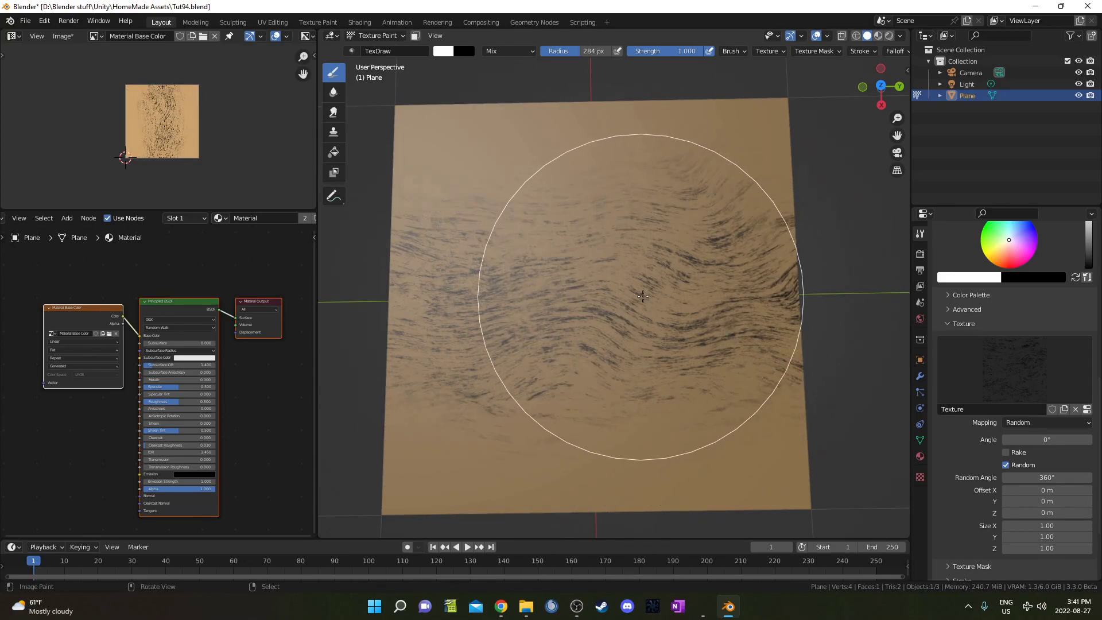
middle_click_drag(660, 294, 682, 286, "shift")
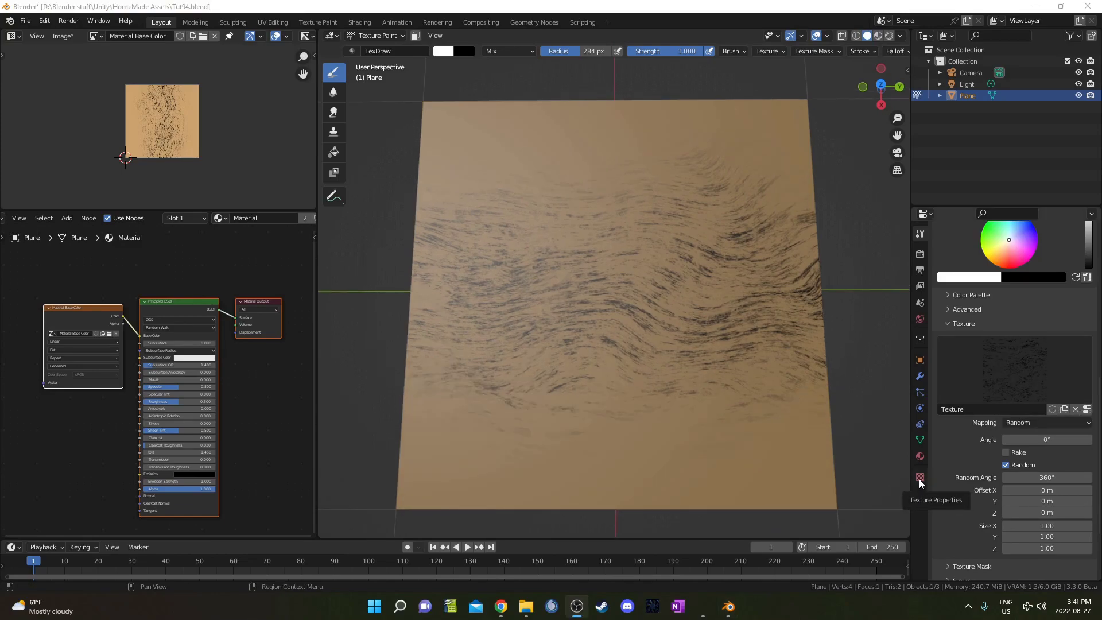
Enable the Color Ramp in the Colors settings of the brush's 1.png image texture.
left_click(921, 478)
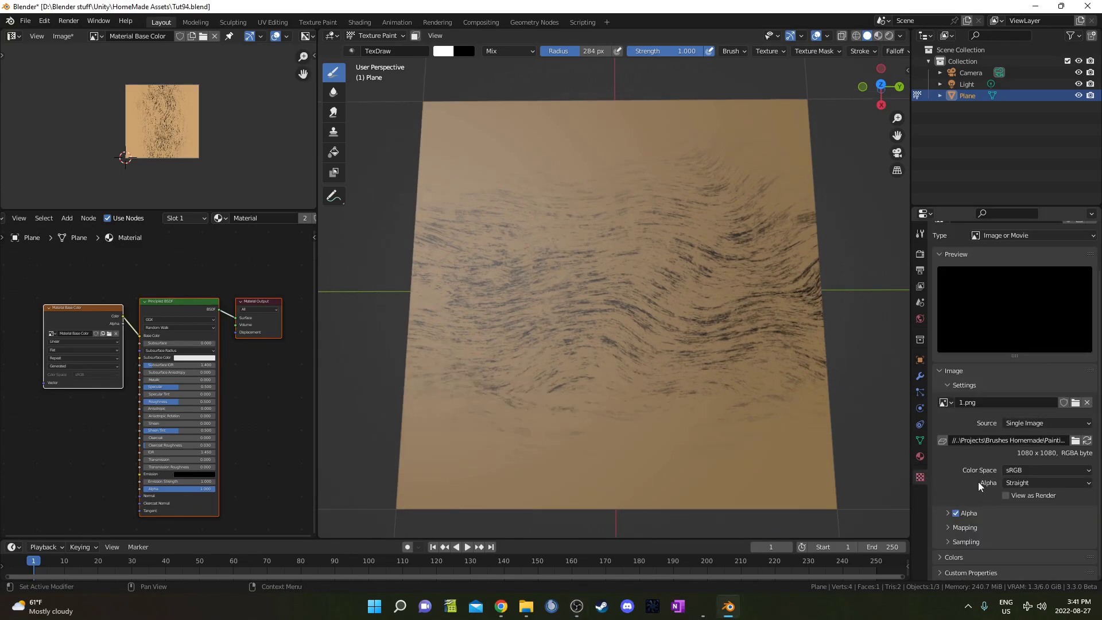
left_click(951, 557)
scroll(951, 554, "down", 5)
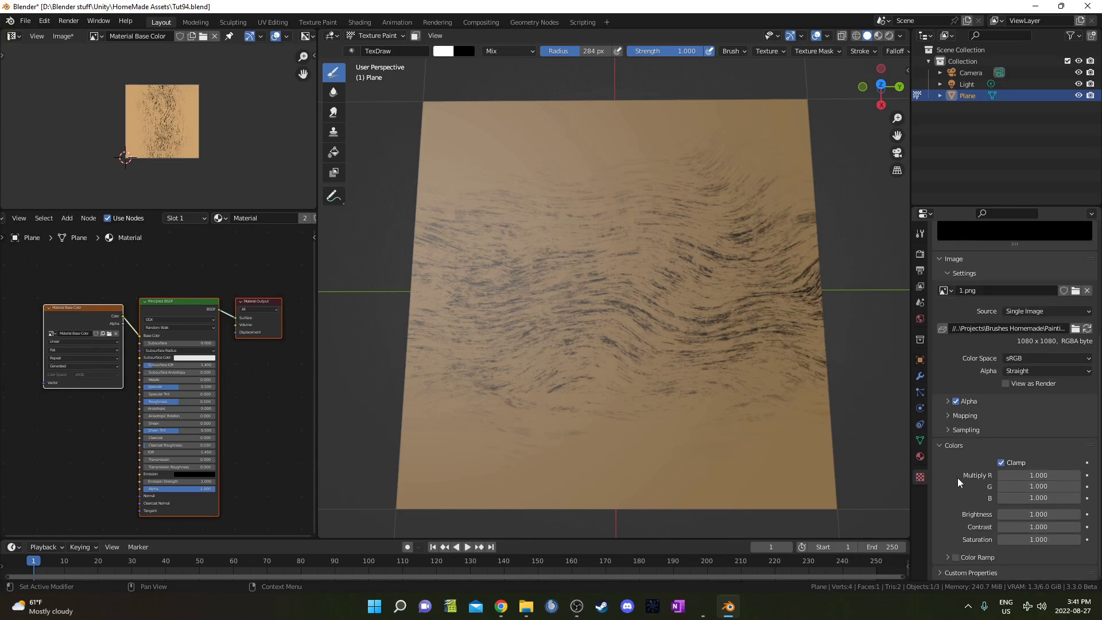
left_click(947, 557)
scroll(958, 511, "down", 1)
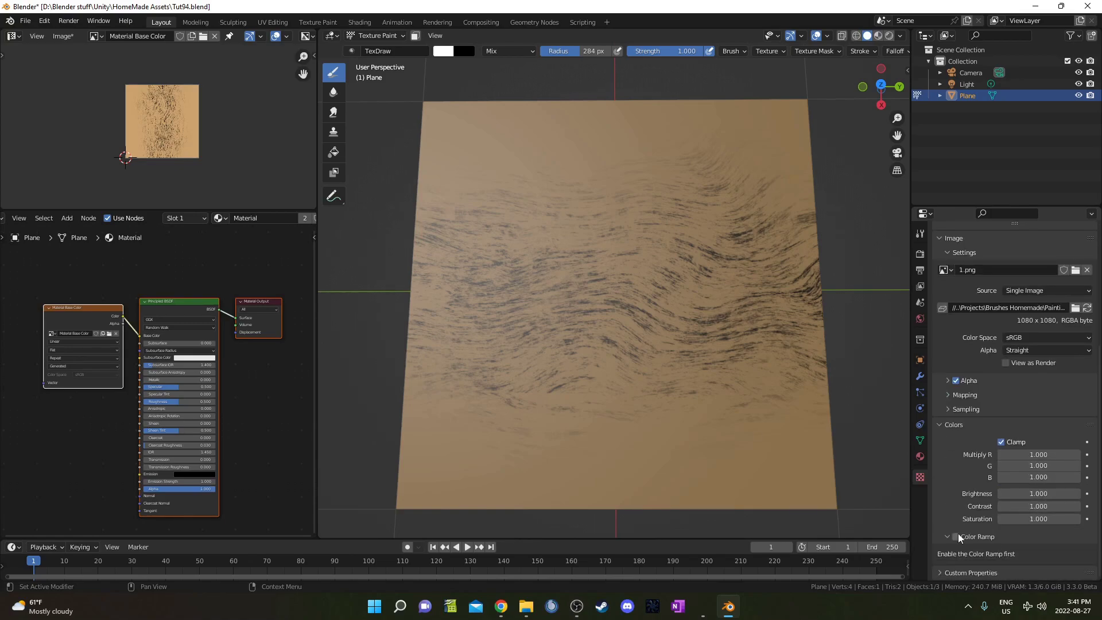
left_click(956, 537)
scroll(970, 494, "down", 2)
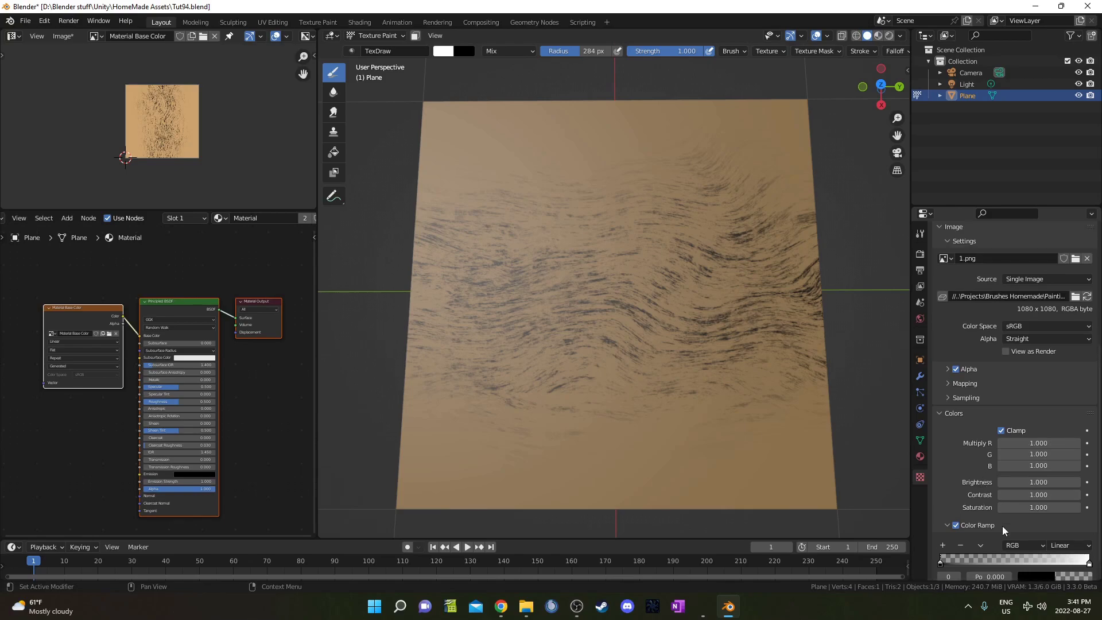
Add two stops to the texture's color ramp, coloring the lower one reddish-brown and the upper one teal.
left_click(943, 522)
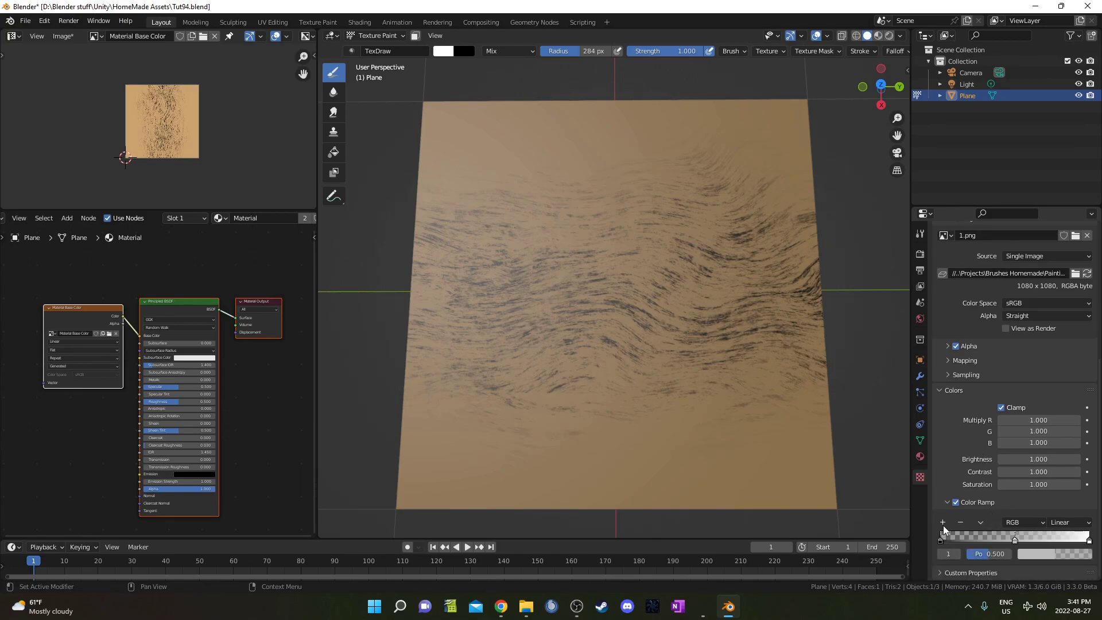
left_click(943, 523)
left_click(1033, 555)
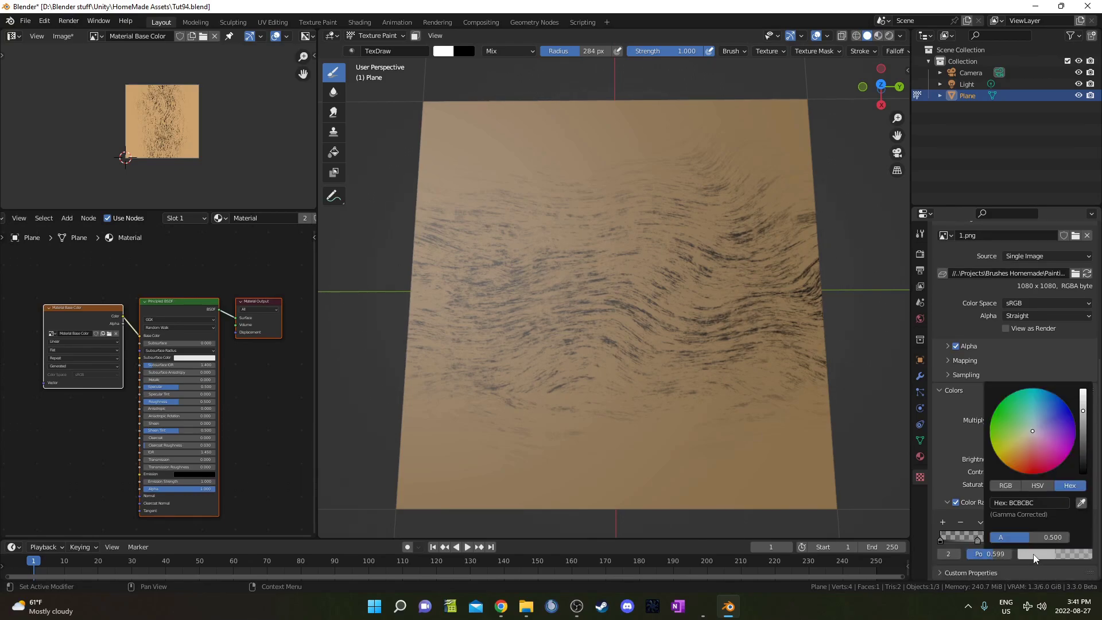
left_click_drag(1023, 441, 1015, 419)
left_click(1025, 554)
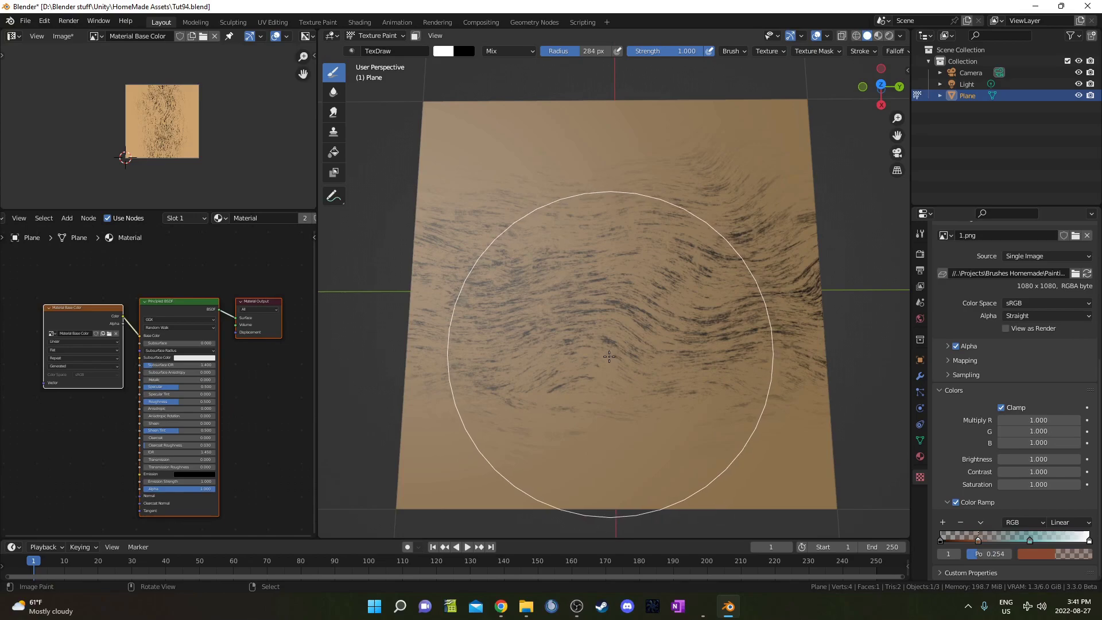
Test the color-ramped brush texture by painting around the plane, inspect the streaks up close, and undo all of those strokes.
left_click_drag(529, 185, 540, 185)
left_click(714, 172)
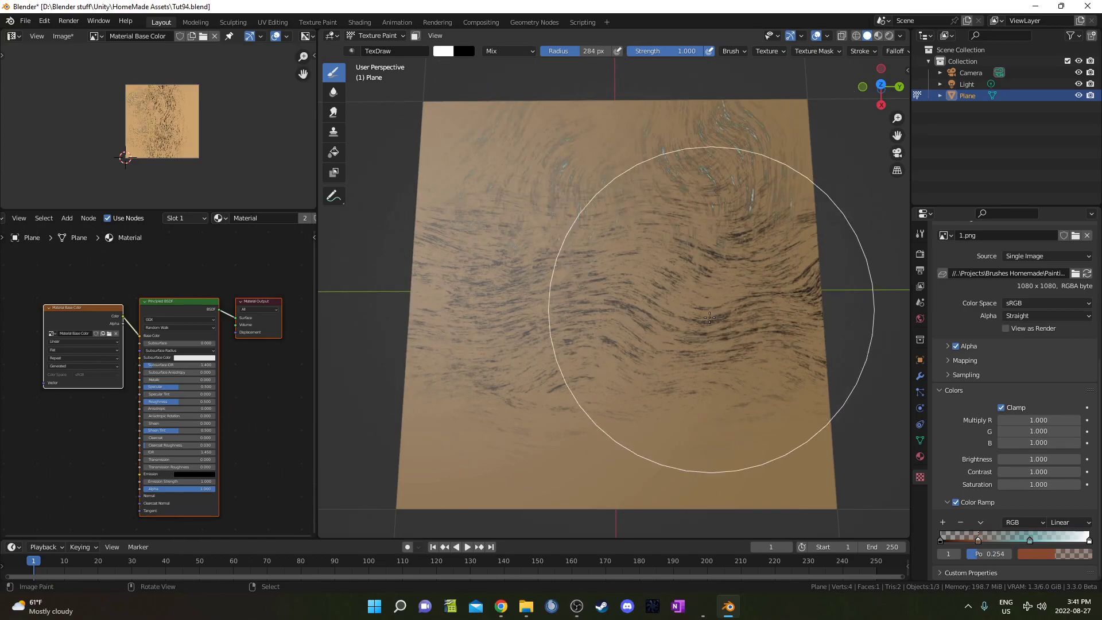
left_click(708, 419)
left_click(507, 420)
scroll(530, 459, "up", 2)
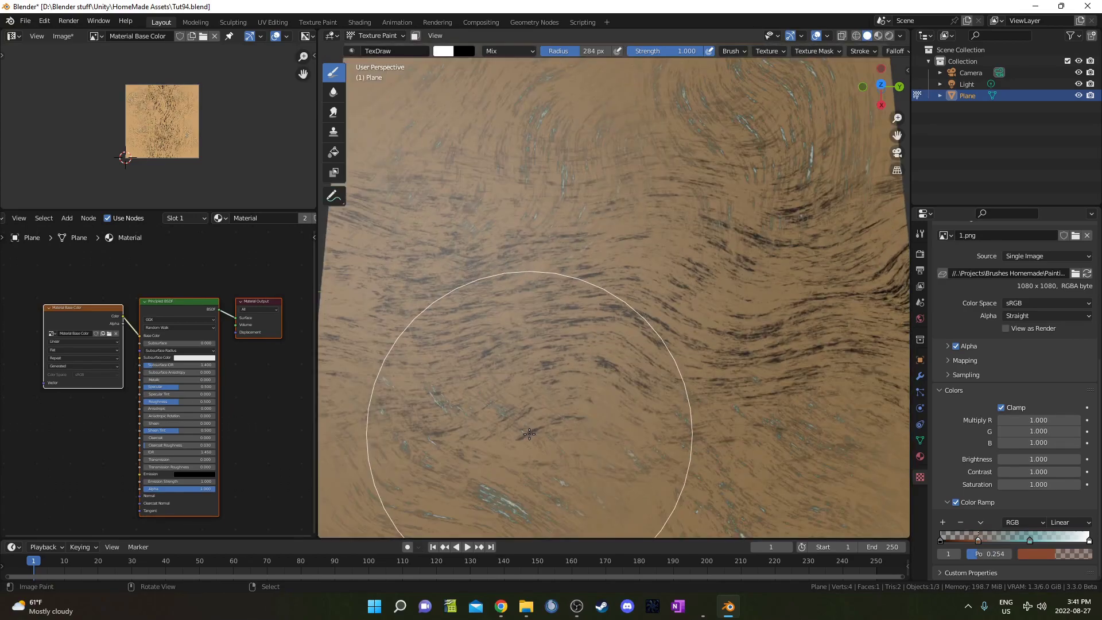
middle_click_drag(527, 482, 612, 298, "shift")
scroll(597, 322, "up", 3)
scroll(566, 322, "down", 5)
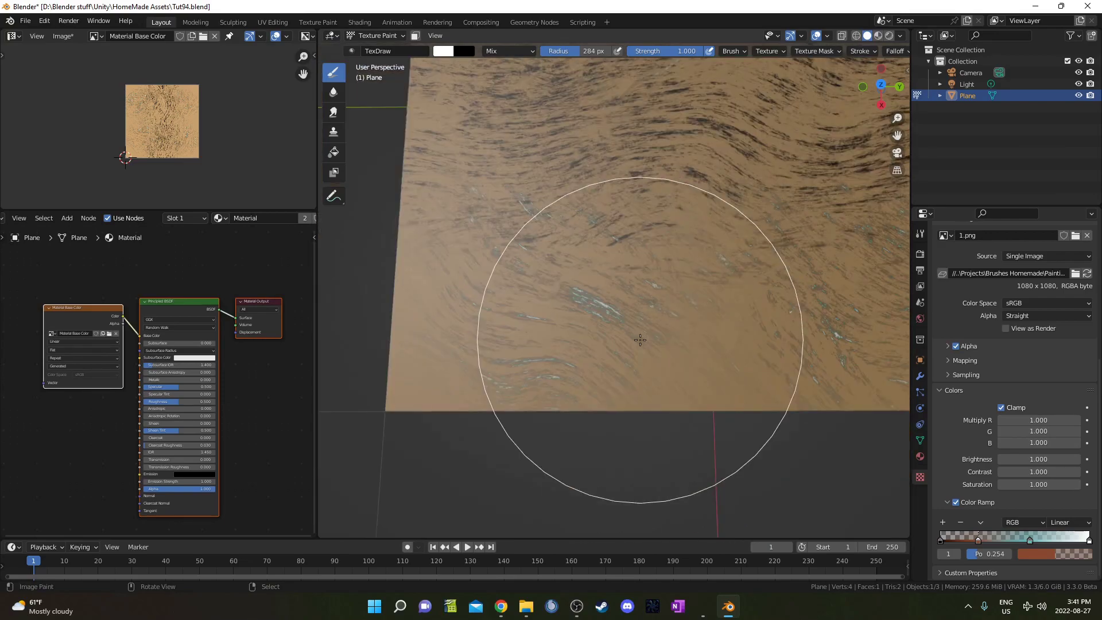
key("ctrl+z")
key("ctrl+z")
key("ctrl+z")
key("ctrl+z")
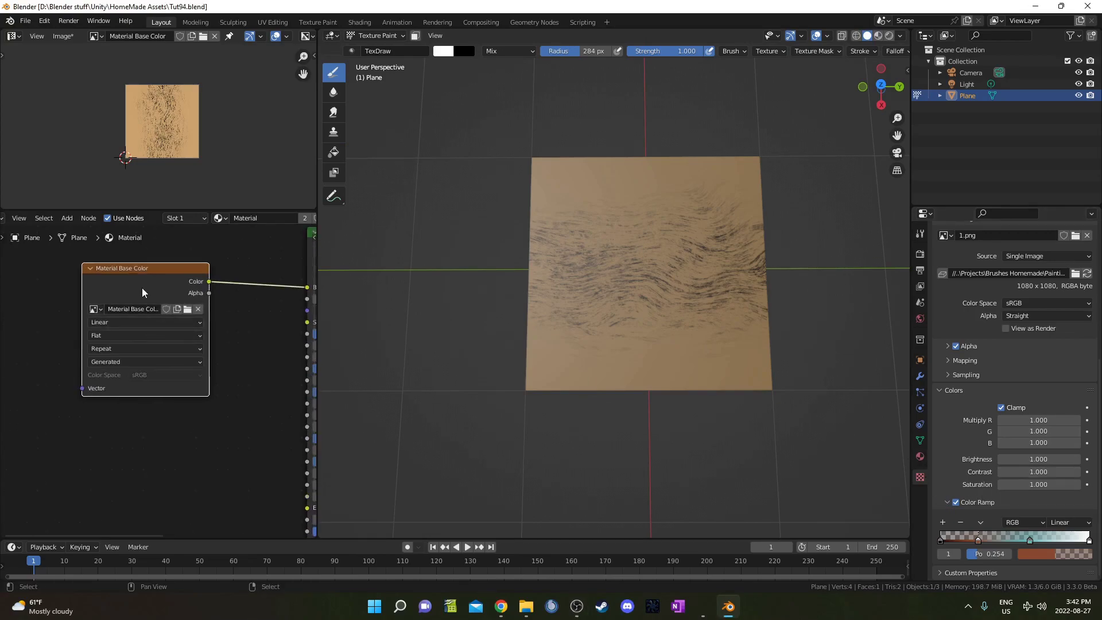
Move the Material Base Color node farther from the Principled BSDF and show the options for adding a paint texture slot.
left_click_drag(139, 280, 66, 264)
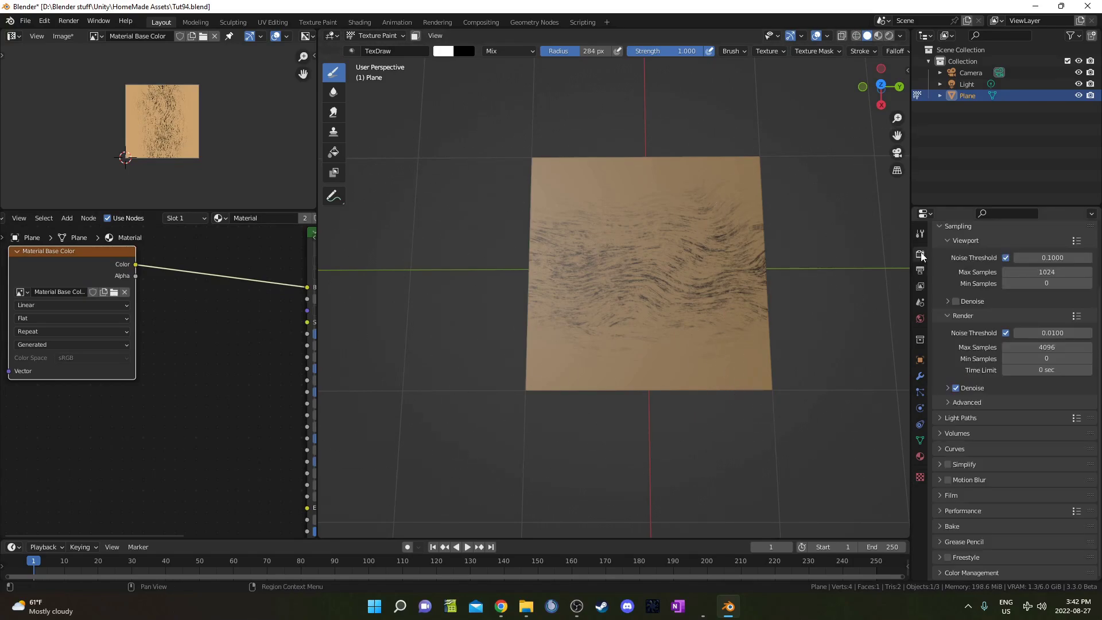
left_click(920, 234)
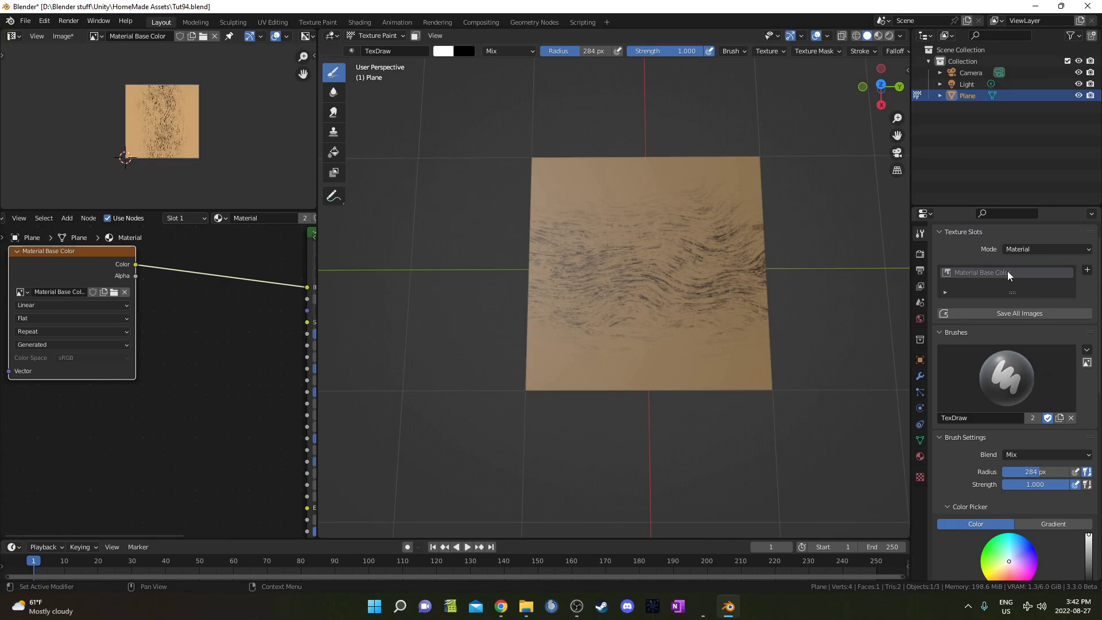
left_click(1087, 271)
Add a Bump node to the plane's material near the Material Base Color node.
scroll(67, 353, "up", 3)
middle_click_drag(66, 353, 114, 369)
scroll(129, 381, "down", 2)
middle_click_drag(206, 400, 169, 345)
key("shift+a")
left_click(207, 357)
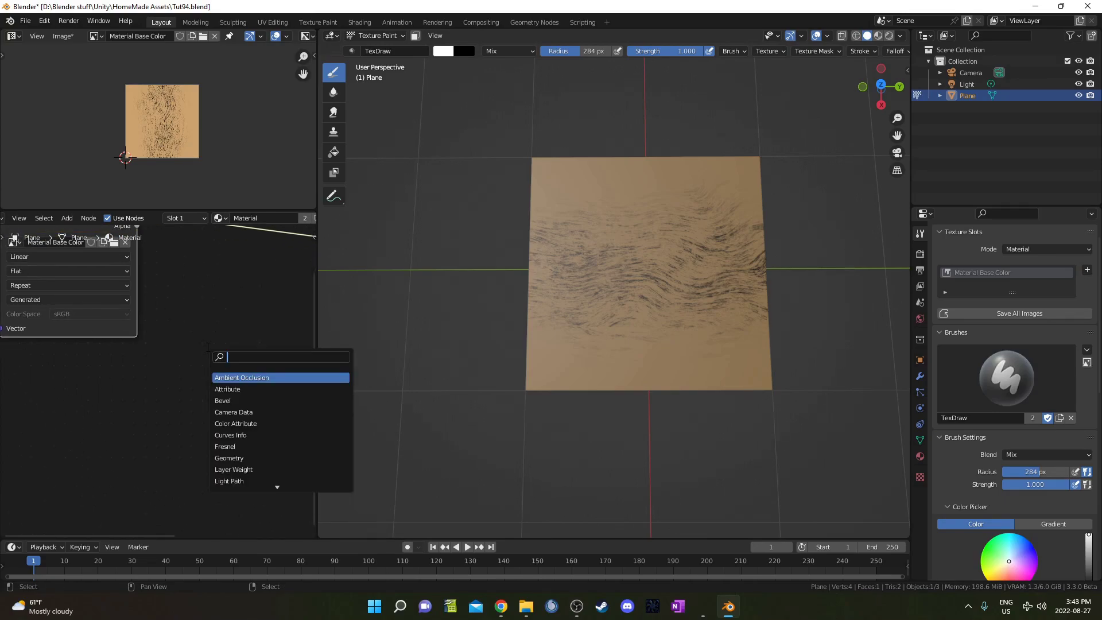
type("bump")
key("Return")
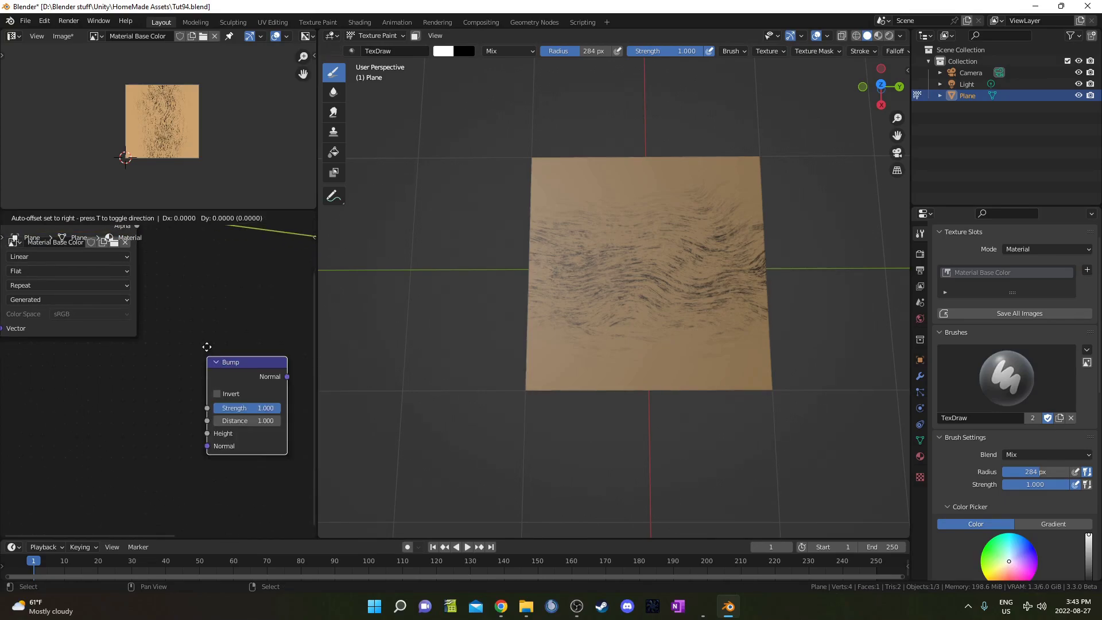
left_click(202, 279)
Link the Material Base Color node's Color to the Bump Height, and the Bump Normal to the Principled BSDF's Normal.
middle_click_drag(210, 312, 136, 356)
scroll(135, 356, "down", 1)
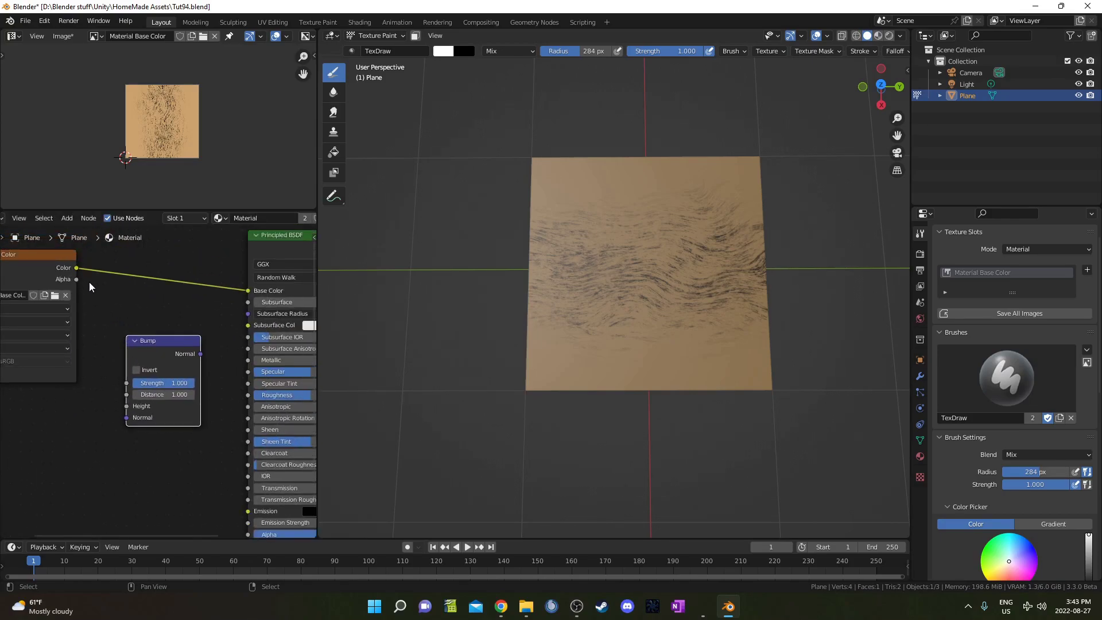
left_click_drag(76, 267, 116, 298)
left_click_drag(132, 410, 131, 409)
middle_click_drag(204, 357, 200, 318)
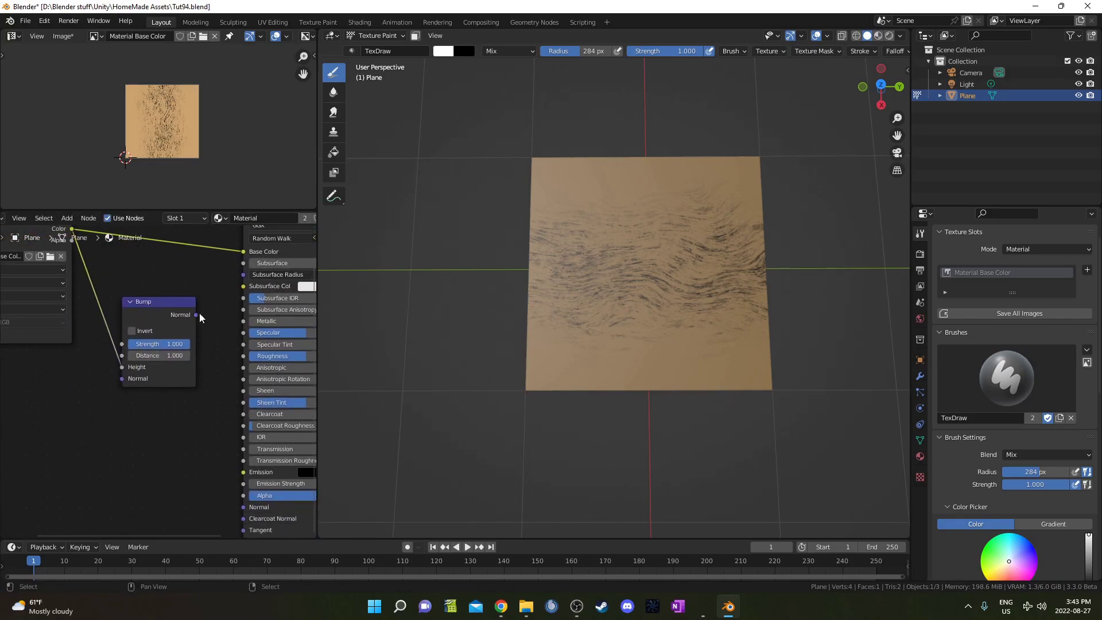
left_click_drag(200, 316, 253, 509)
Switch the viewport to Rendered shading and examine the plane's bumped surface from a low angle.
middle_click_drag(180, 355, 111, 358)
mouse_move(587, 300)
middle_mouse_down()
mouse_move(704, 292)
mouse_move(783, 247)
middle_mouse_up()
key("z")
left_click(603, 230)
scroll(632, 321, "up", 4)
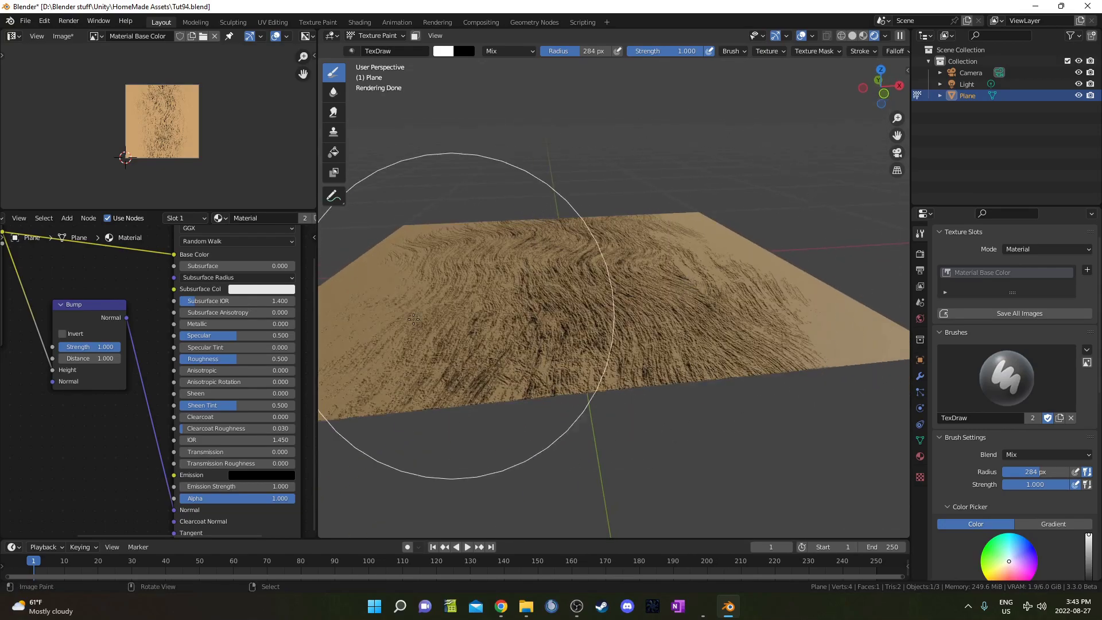
Replace the Bump node with a Displacement node, linking the image's Color to its Height and its output to Material Output Displacement.
scroll(103, 361, "down", 2)
key("x")
key("shift+a")
type("disp")
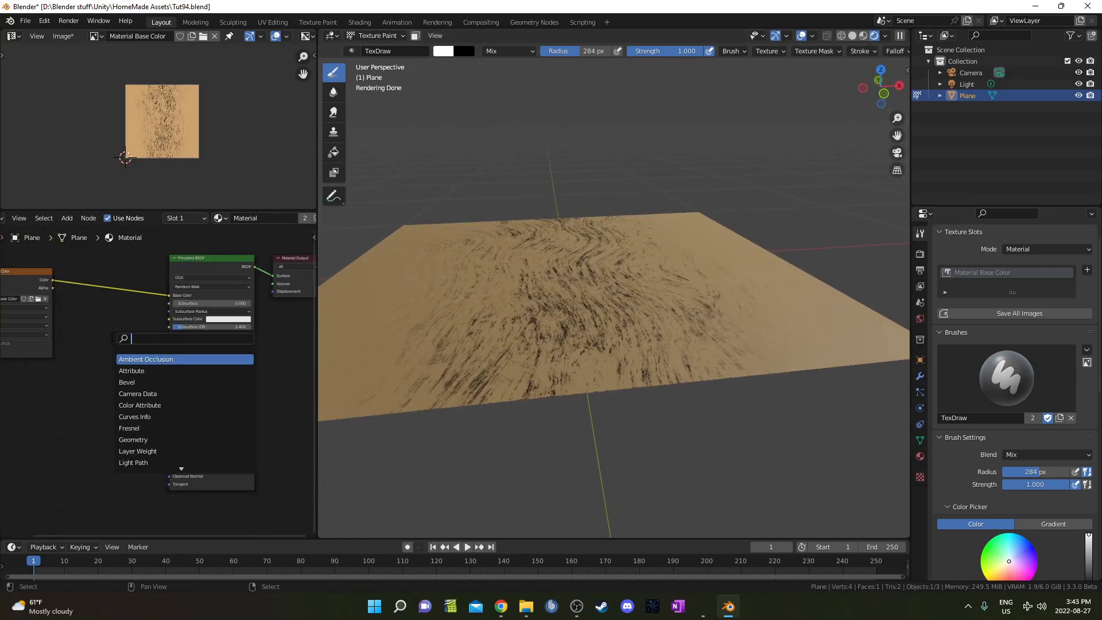
key("Return")
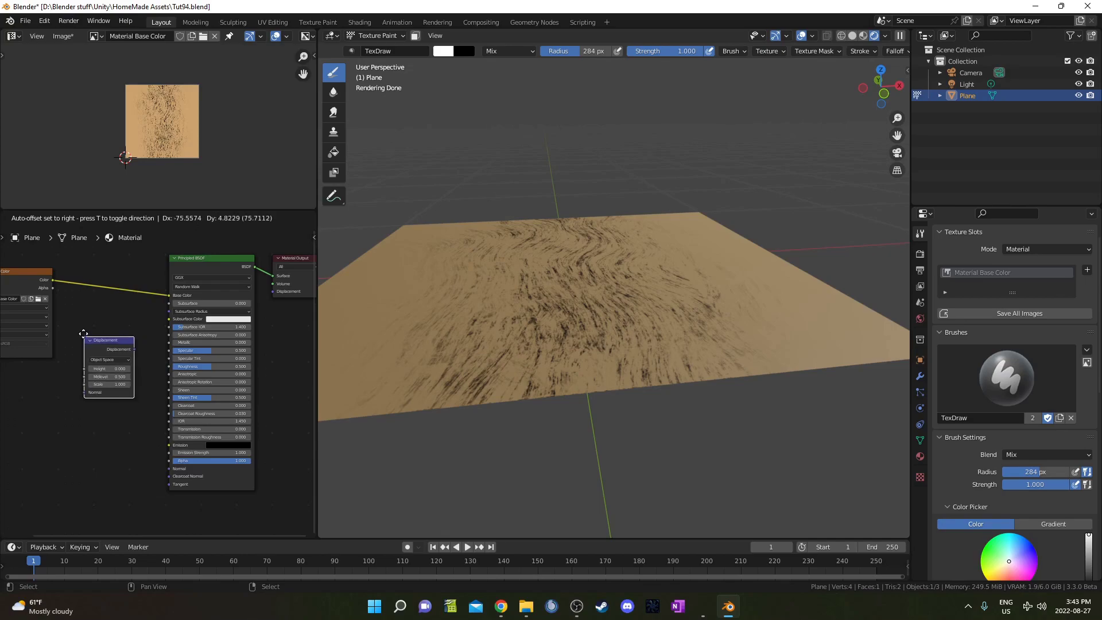
left_click(79, 334)
left_click_drag(53, 280, 272, 291)
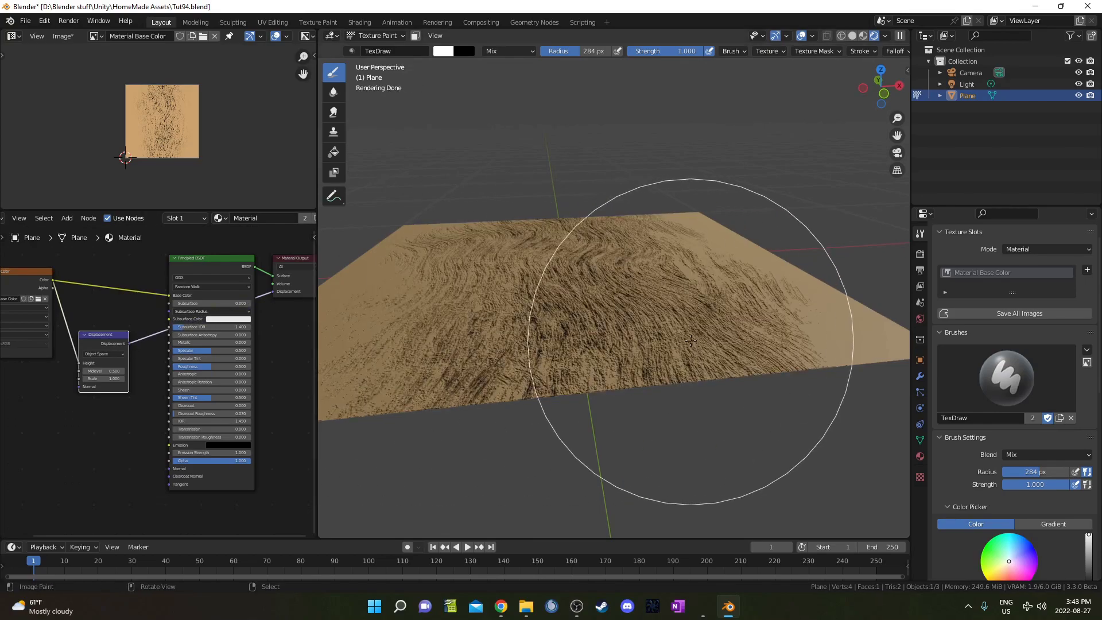
middle_click_drag(691, 341, 694, 373)
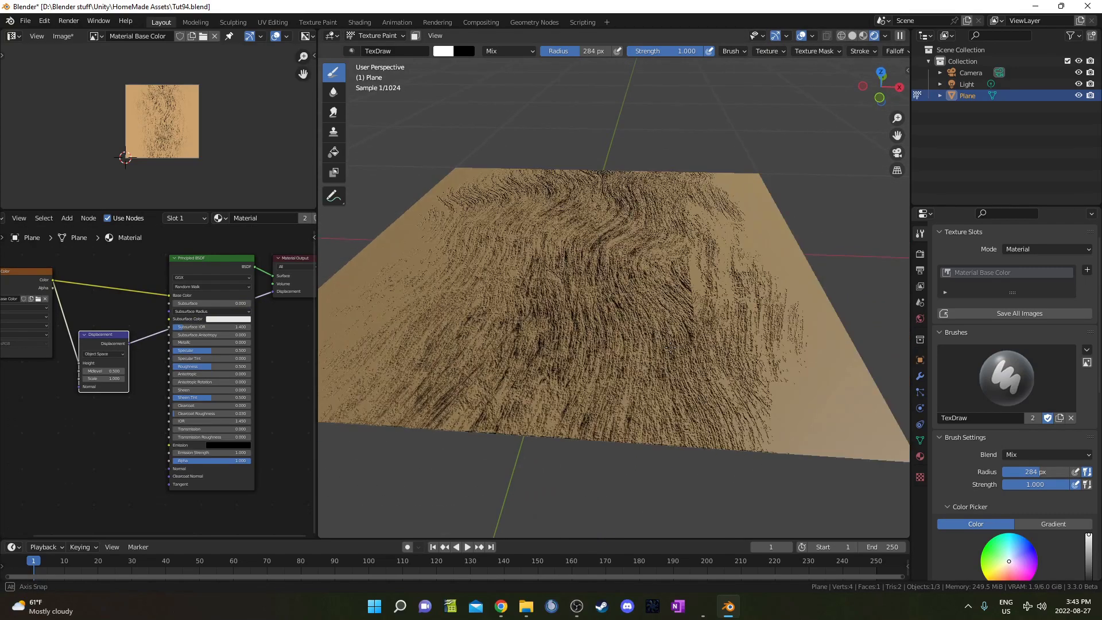
Set the Cycles feature set to Experimental.
left_click(921, 255)
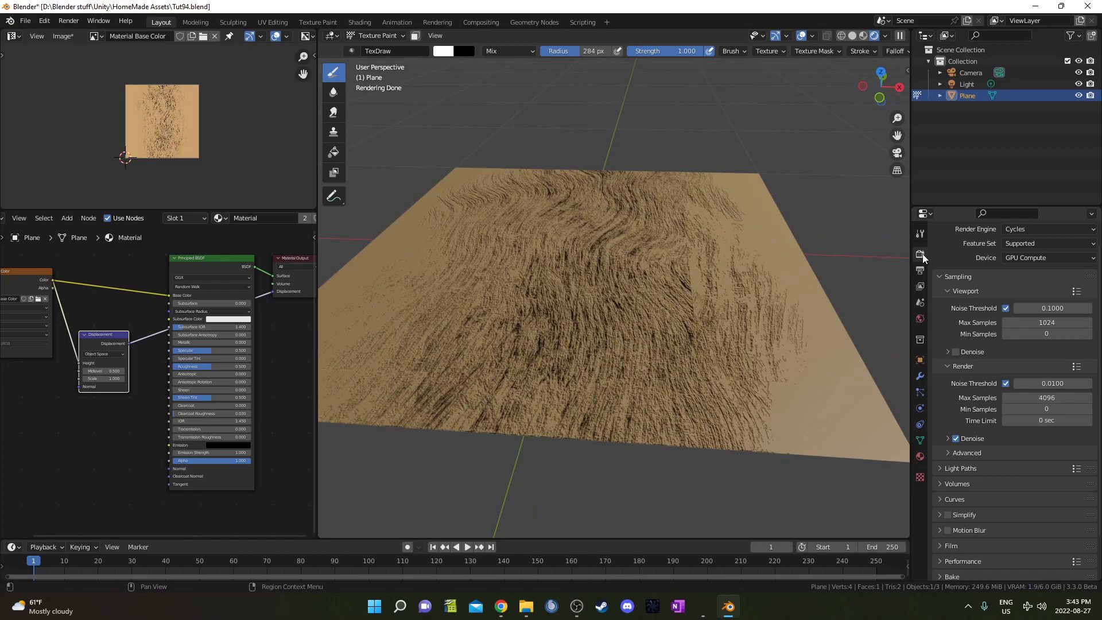
left_click(1028, 245)
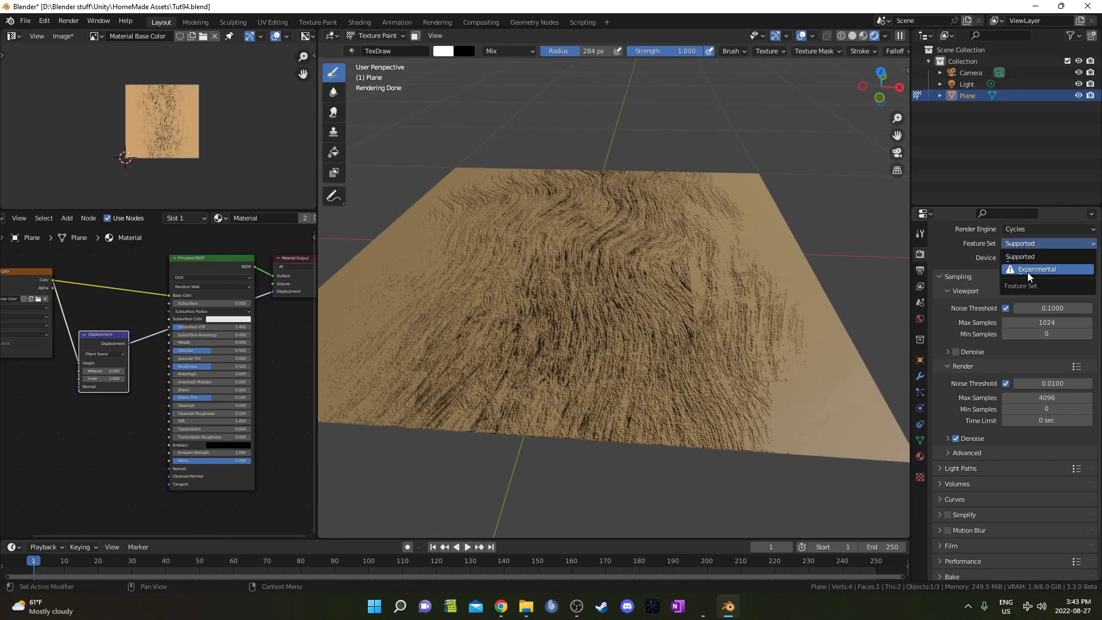
left_click(1029, 270)
Add a Subdivision Surface modifier to the plane with Adaptive Subdivision enabled and the type set to Simple.
left_click(920, 376)
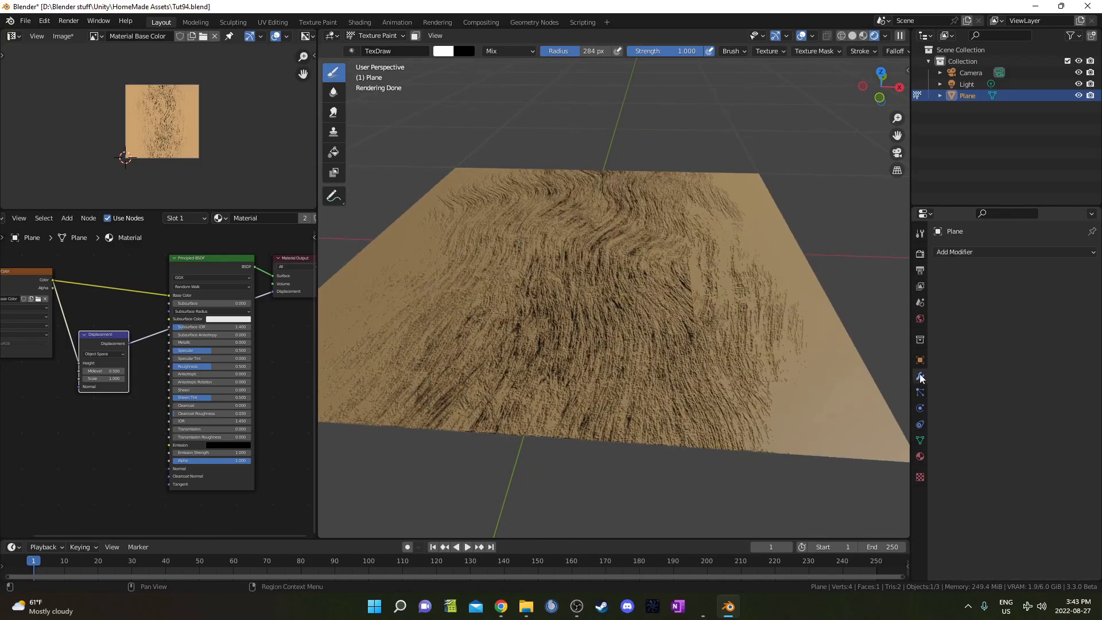
left_click(1000, 253)
left_click(876, 461)
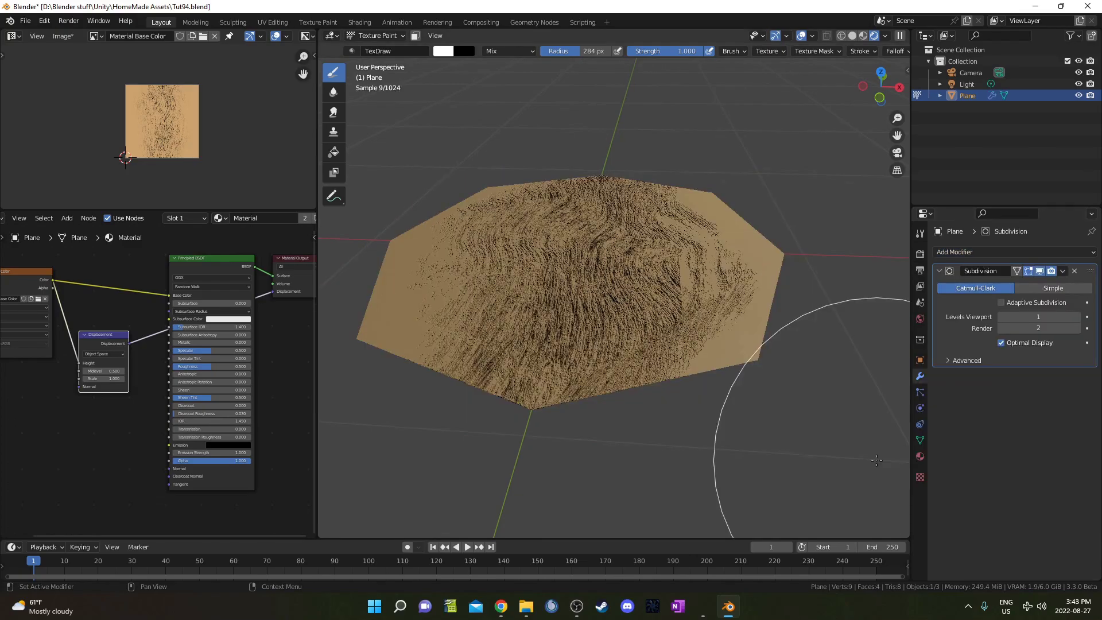
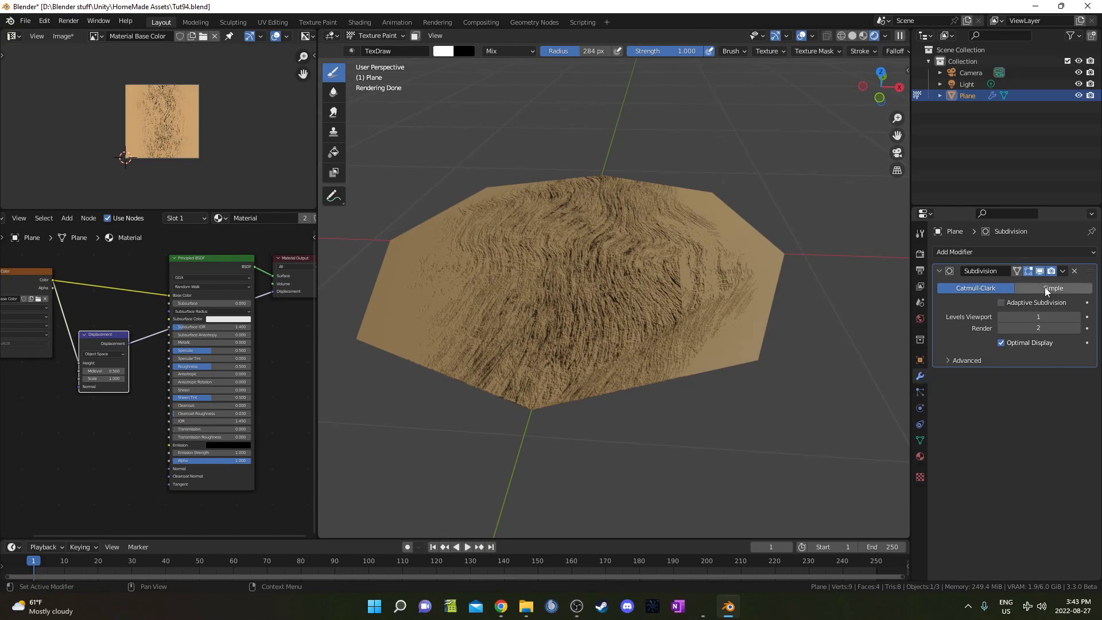
left_click(1011, 303)
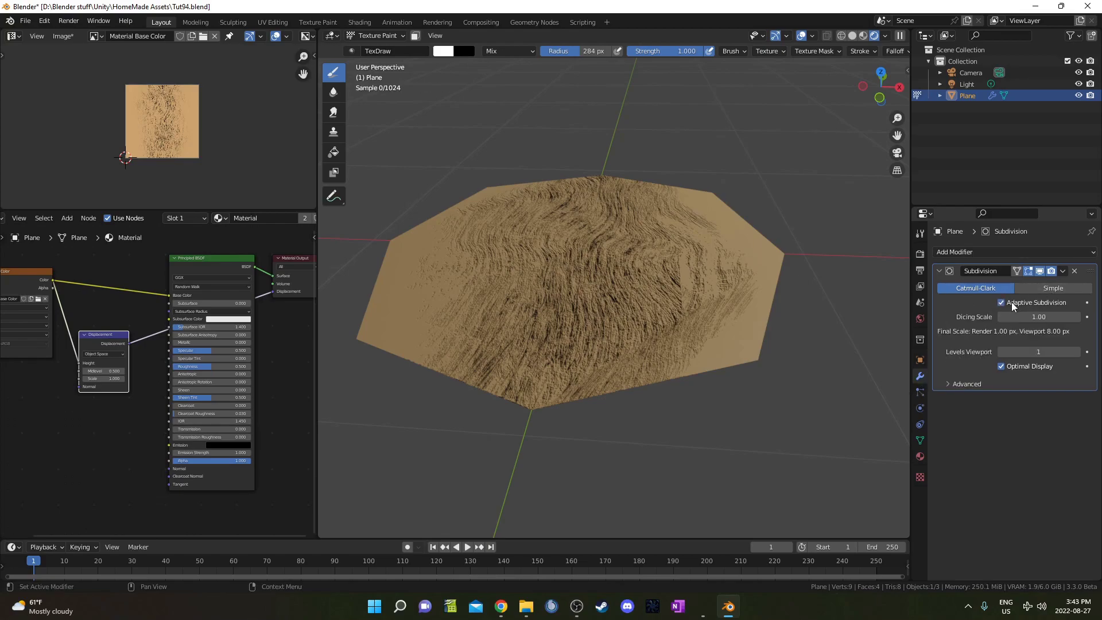
left_click(1049, 283)
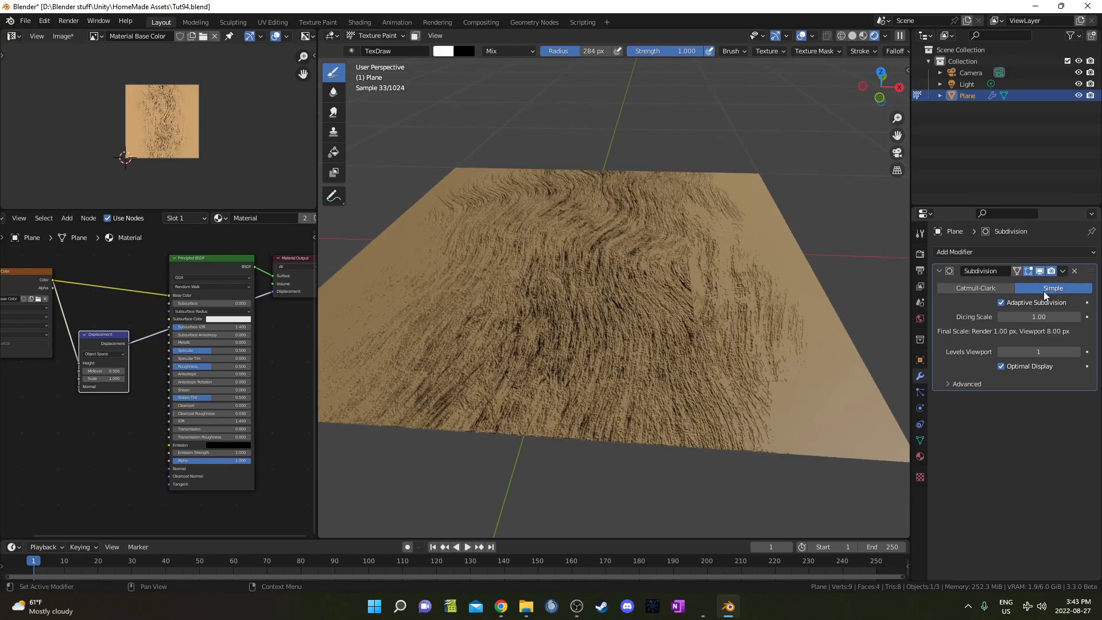
Set the material's surface displacement method to Displacement Only and inspect the displaced plane up close.
left_click(921, 458)
scroll(970, 429, "down", 15)
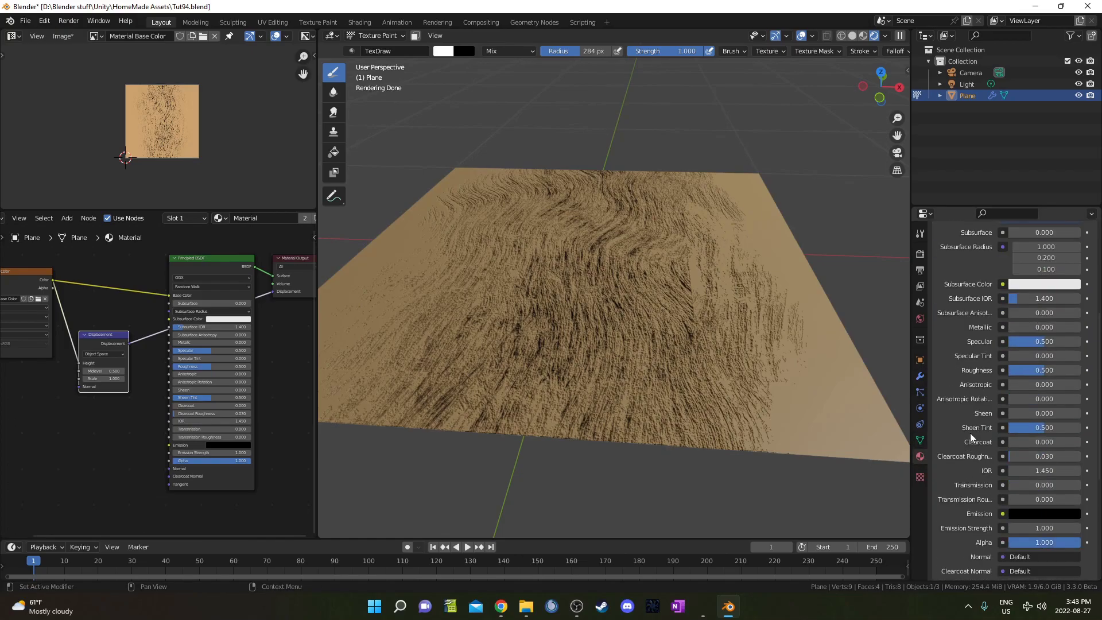
left_click(956, 527)
scroll(980, 449, "down", 6)
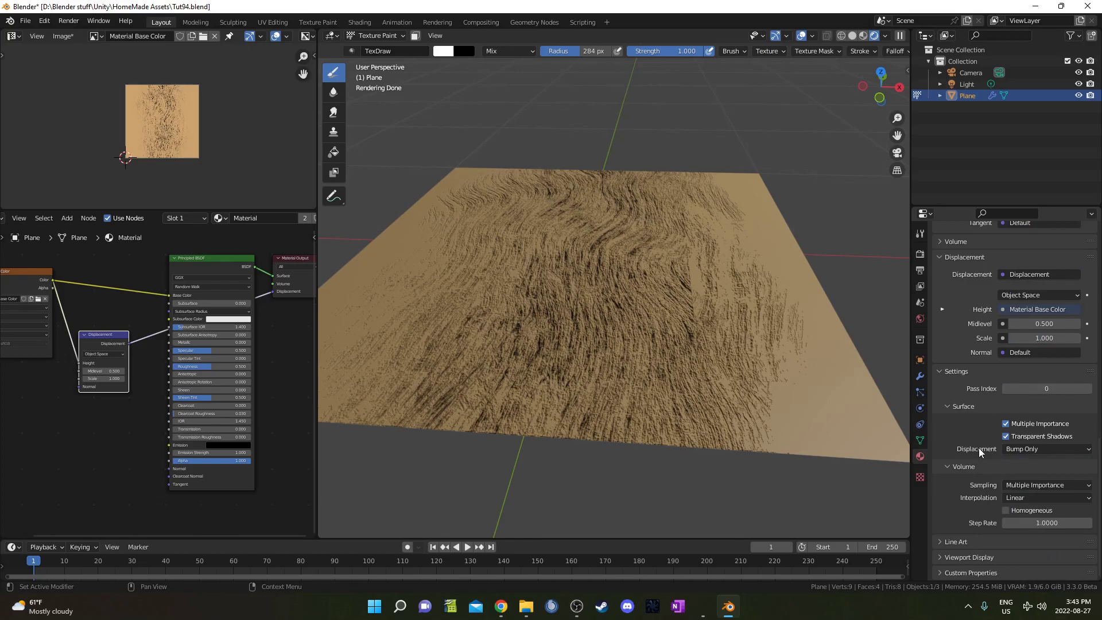
left_click(1029, 449)
left_click(1028, 475)
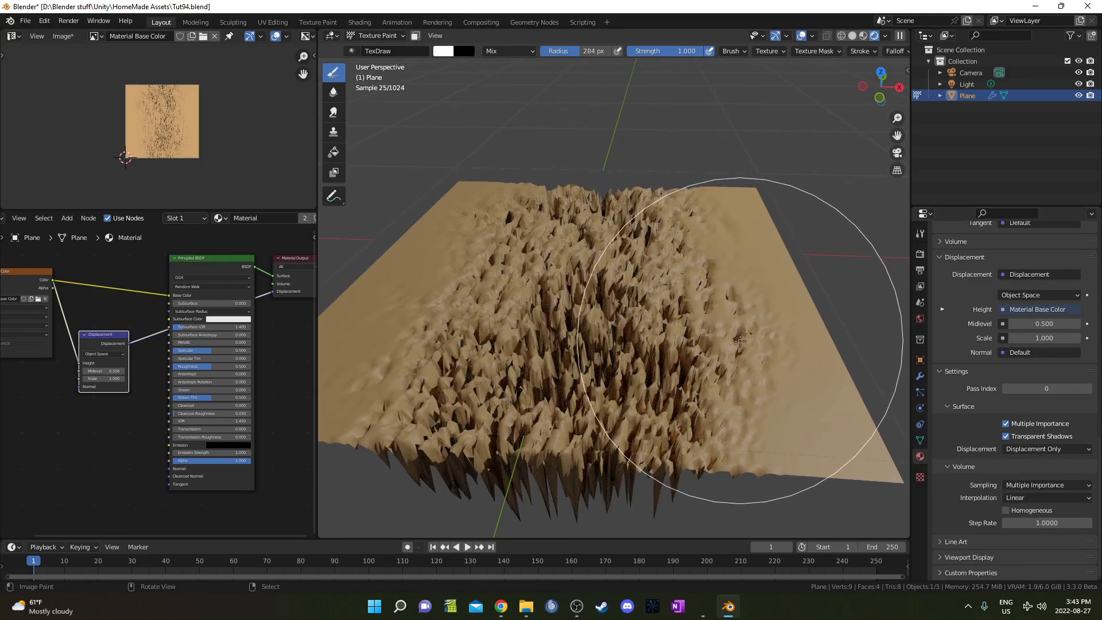
middle_click_drag(740, 339, 712, 357)
scroll(151, 413, "up", 8)
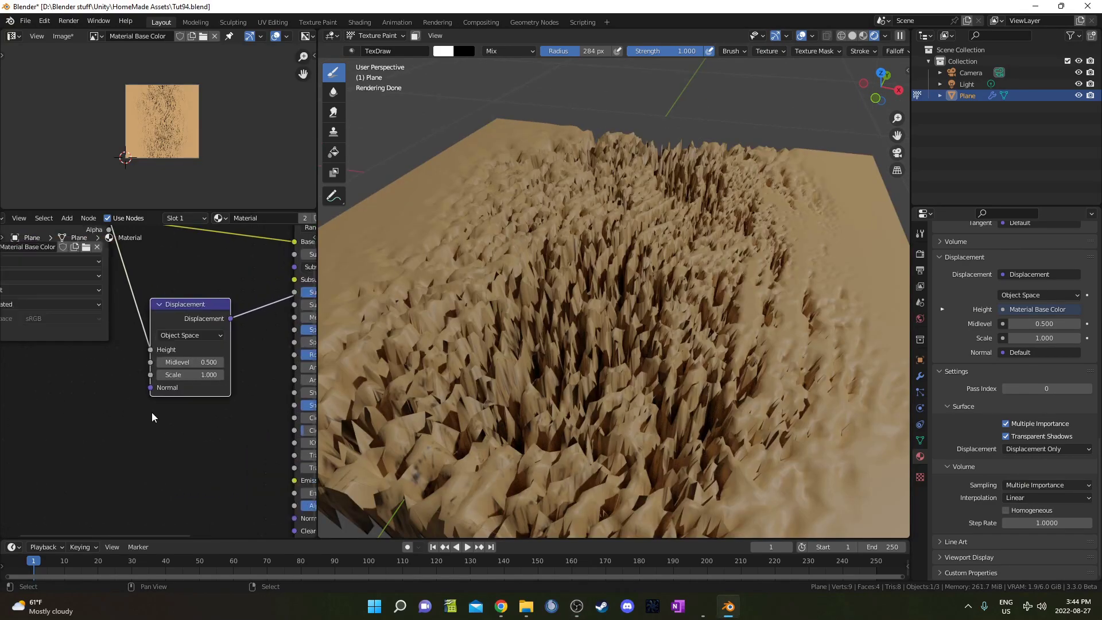
Set the Displacement node's scale to 0.1 and inspect the softened relief on the plane.
left_click(215, 370)
type(".1")
key("Return")
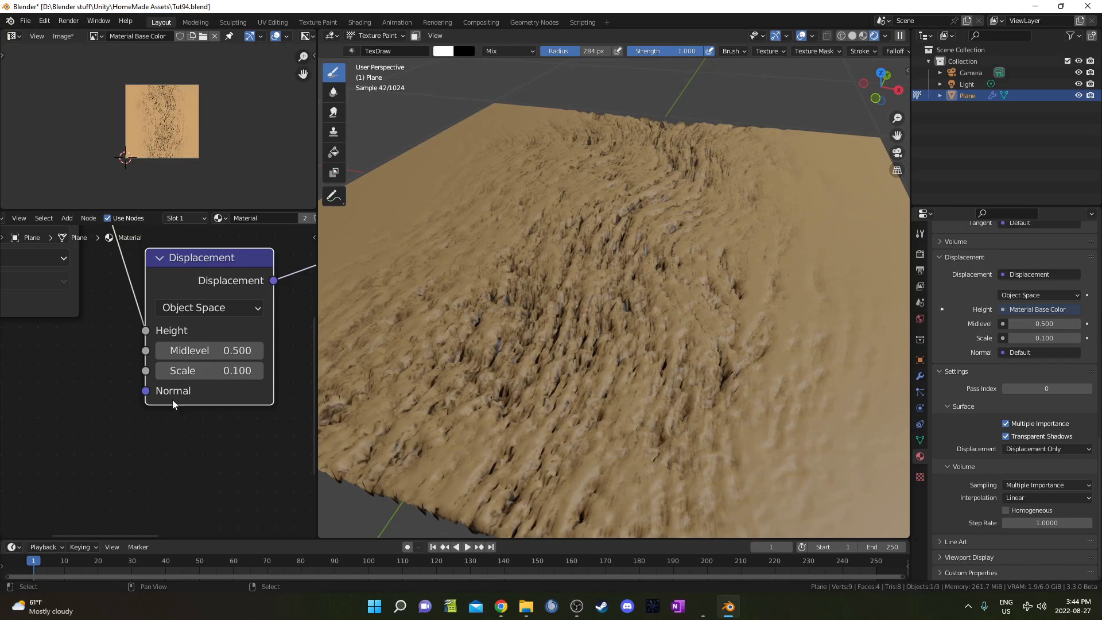
mouse_move(542, 345)
middle_mouse_down()
mouse_move(628, 317)
mouse_move(689, 222)
mouse_move(640, 319)
mouse_move(660, 329)
mouse_move(701, 301)
mouse_move(682, 319)
middle_mouse_up()
scroll(678, 316, "down", 2)
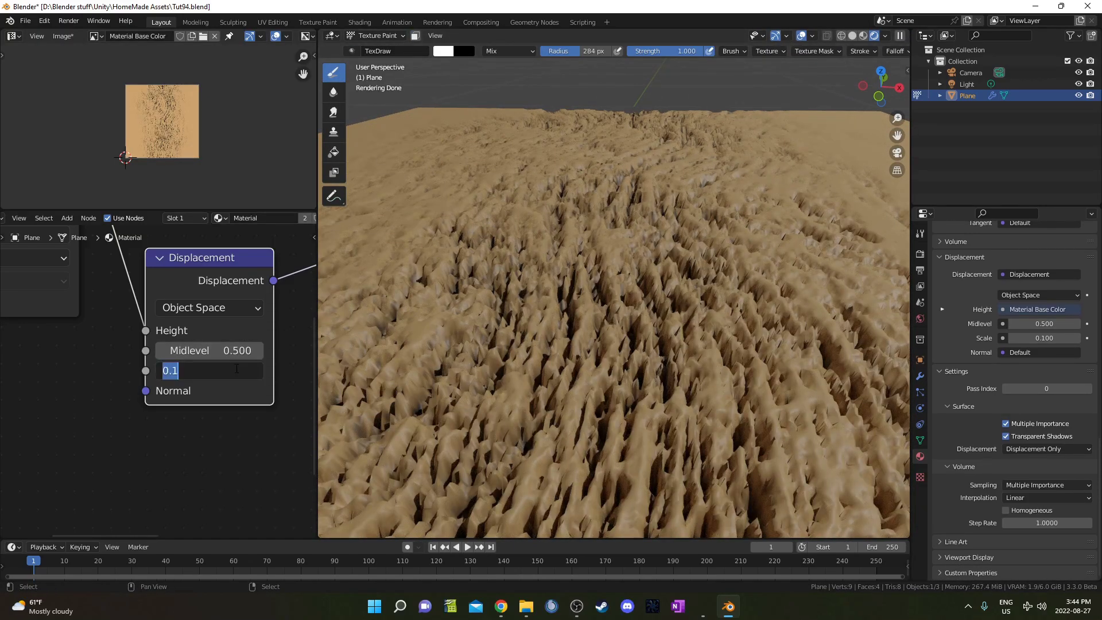
Set the Displacement node's scale to 0.01 and inspect the relief across the plane.
key("Return")
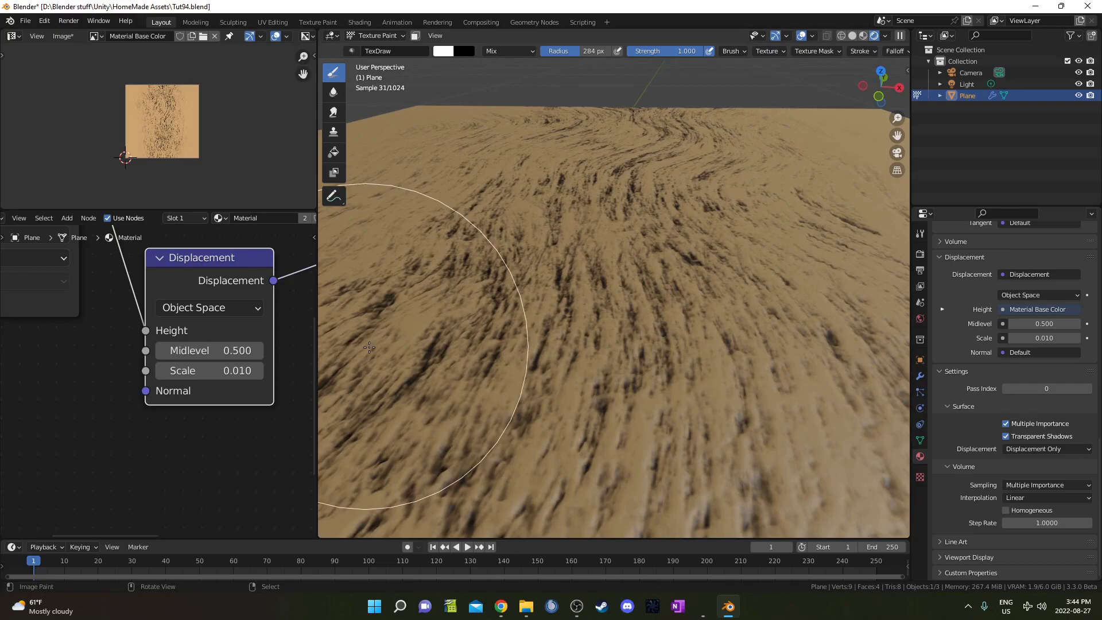
middle_click_drag(379, 322, 702, 266)
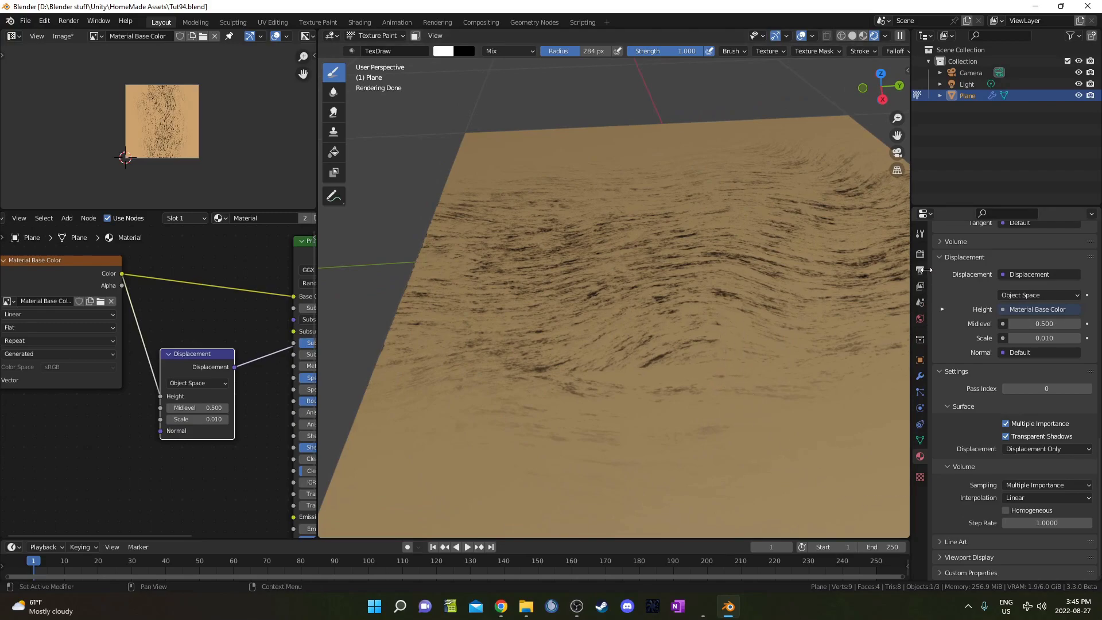
Reset the color ramp of the brush's image texture to its default.
left_click(920, 478)
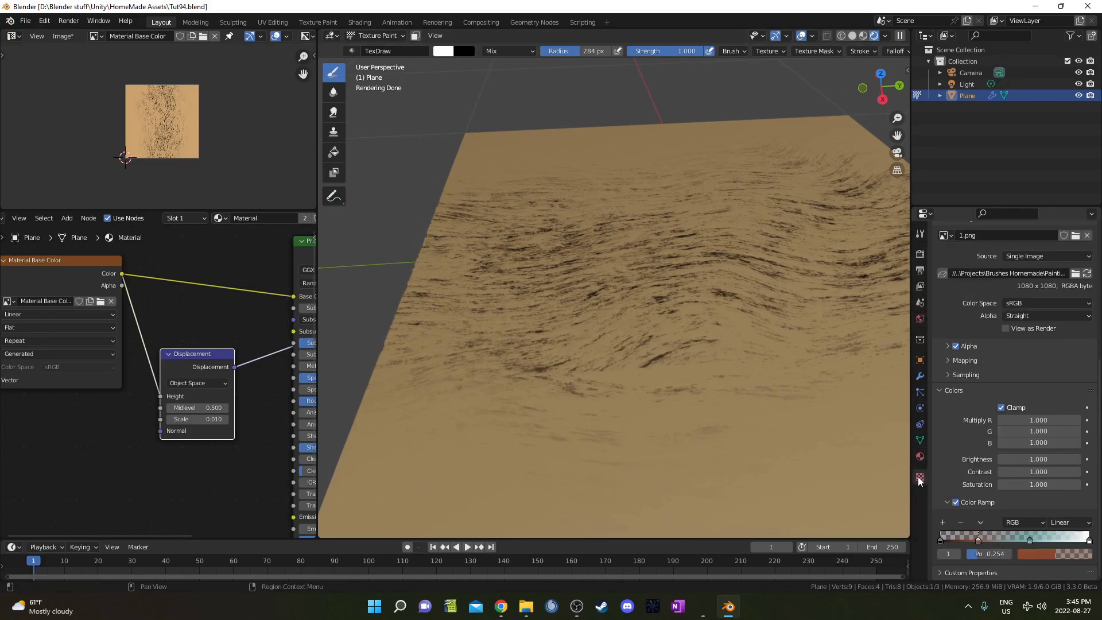
scroll(953, 431, "up", 6)
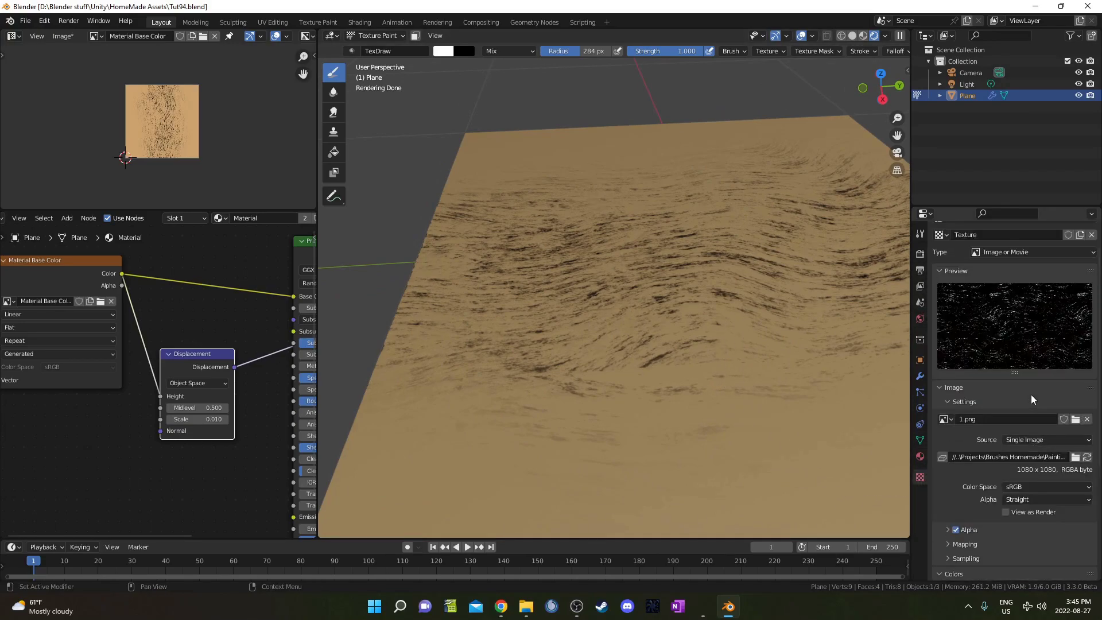
scroll(977, 431, "down", 6)
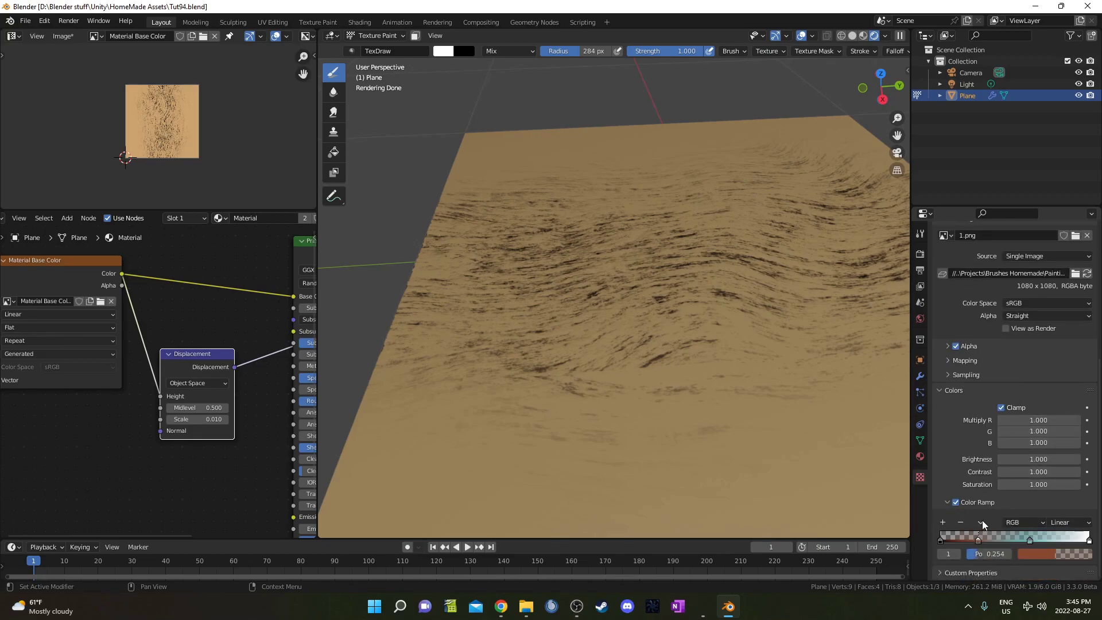
left_click(981, 523)
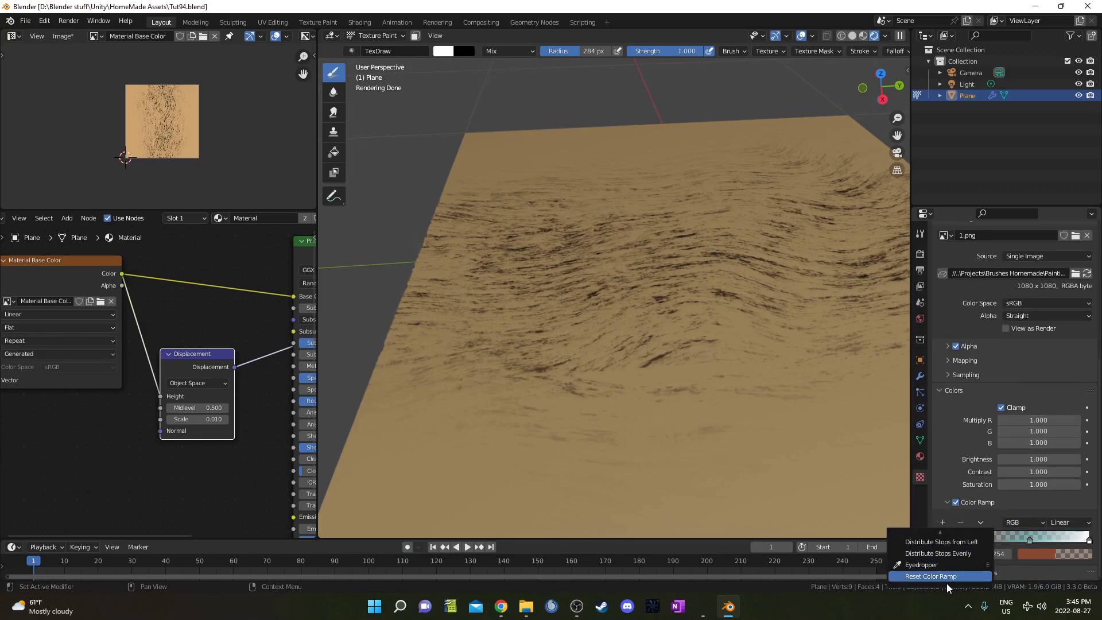
left_click(950, 576)
Load 4.png as the brush texture's image and test it with a single dab on the plane.
scroll(1023, 402, "up", 6)
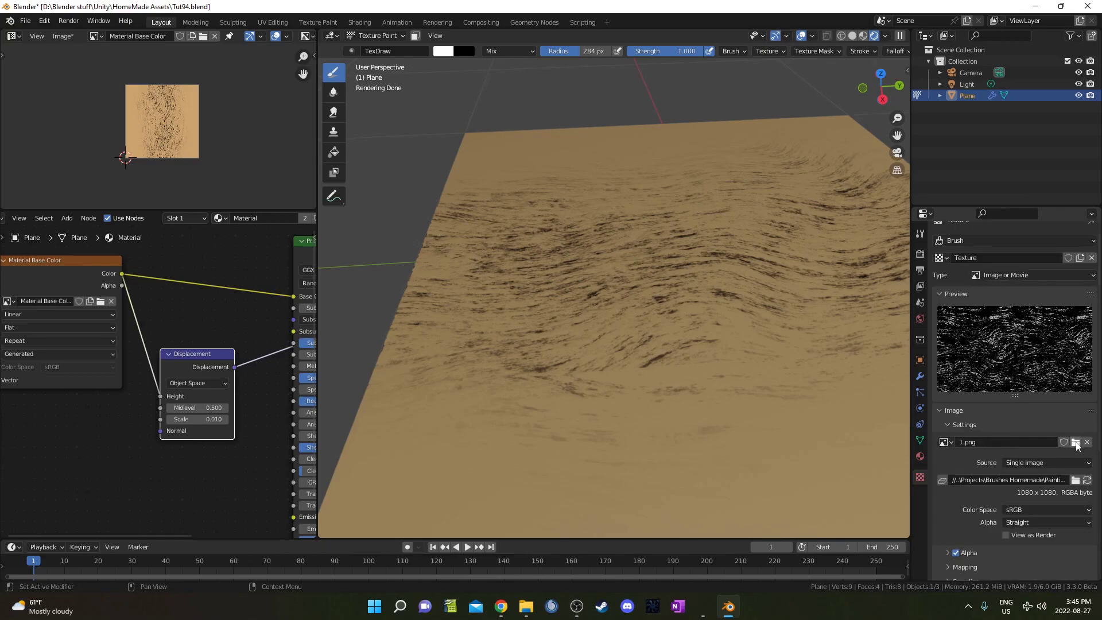
left_click(1076, 443)
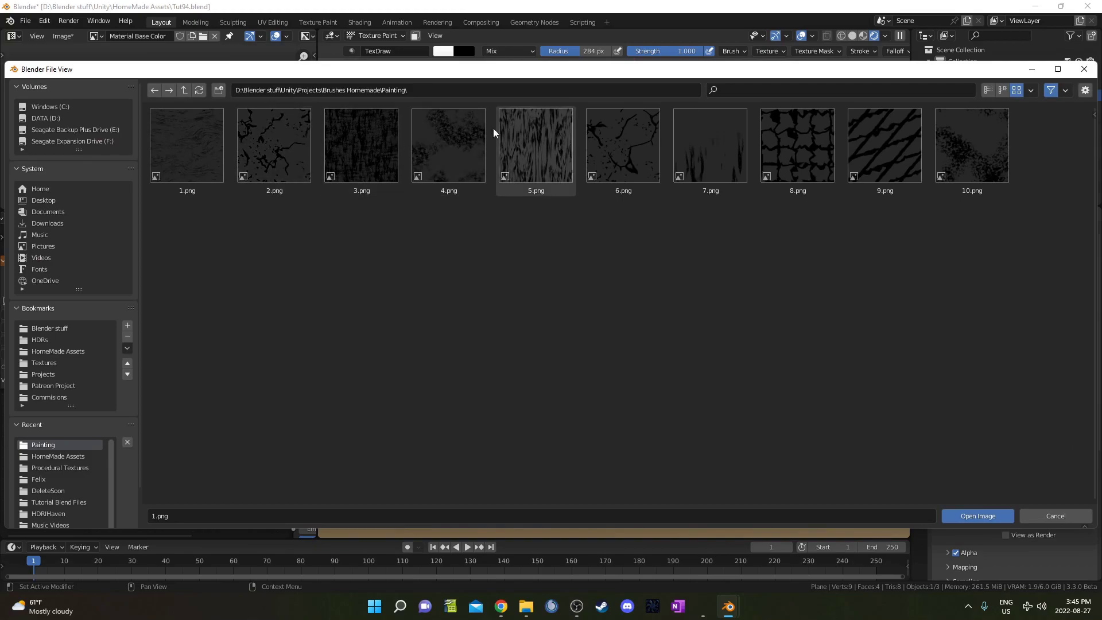
double_click(442, 128)
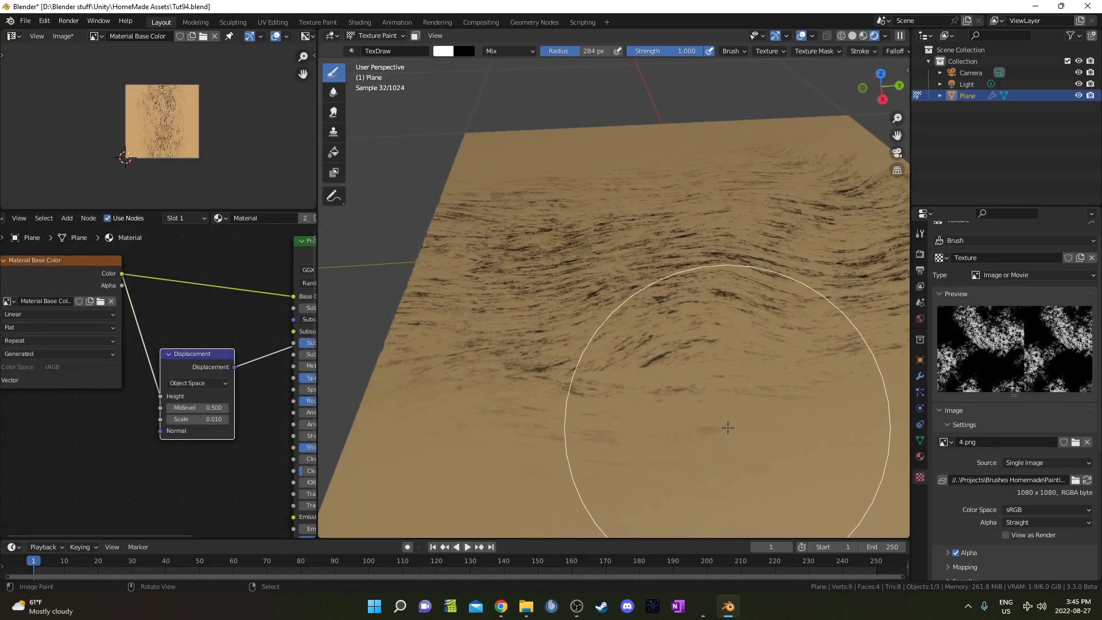
middle_click_drag(681, 327, 681, 343)
left_click(711, 428)
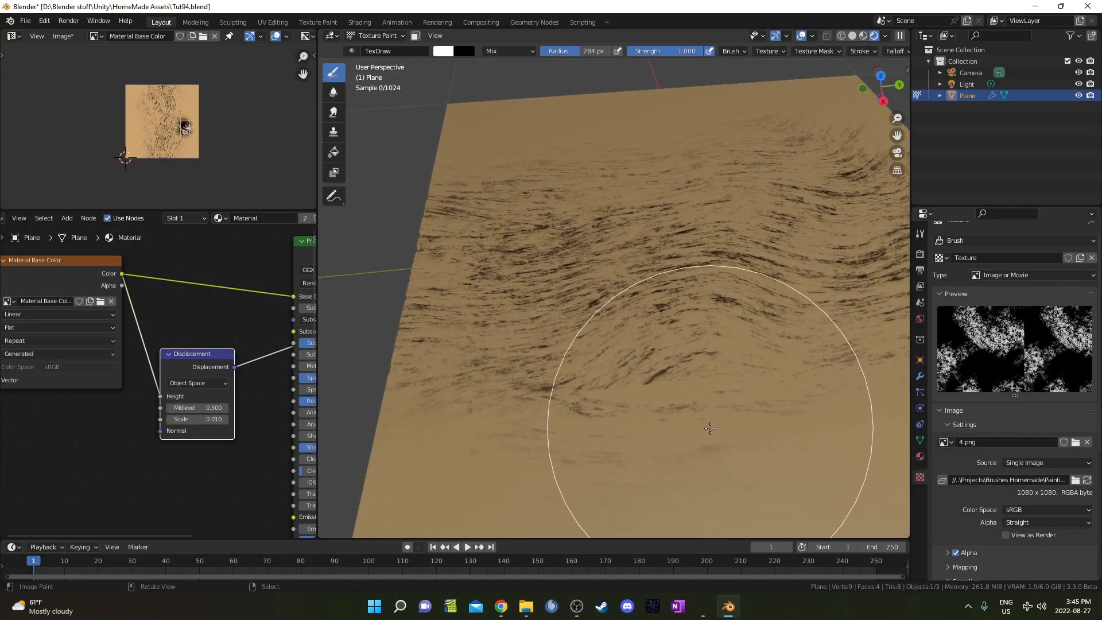
Disconnect the Displacement node from the Material Output's Displacement socket.
scroll(615, 443, "down", 4)
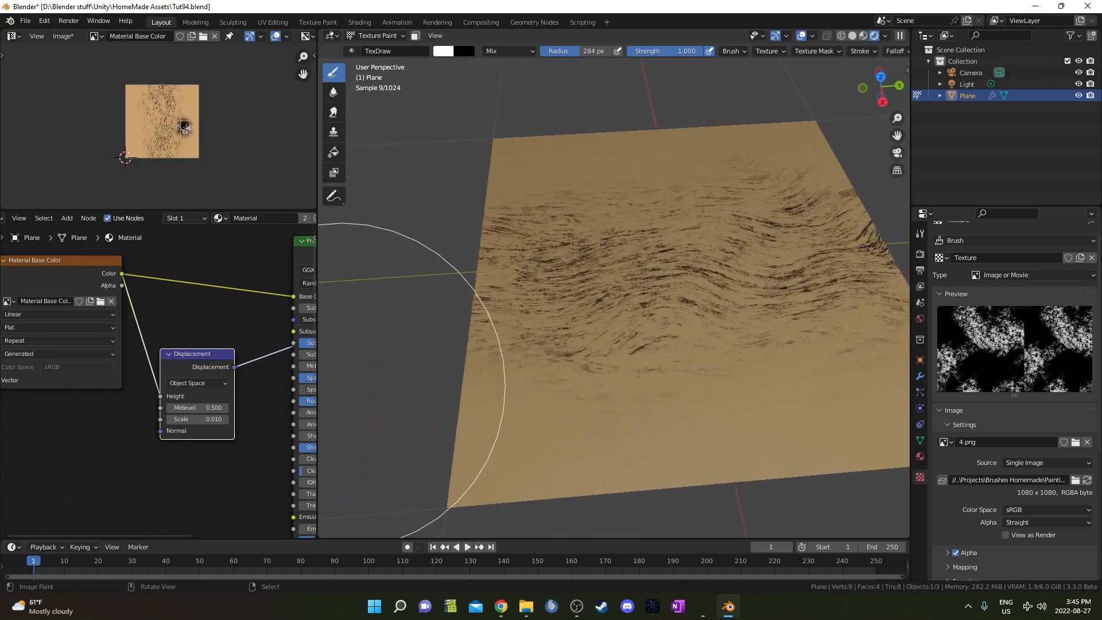
middle_click_drag(270, 348, 144, 313)
scroll(147, 315, "down", 4)
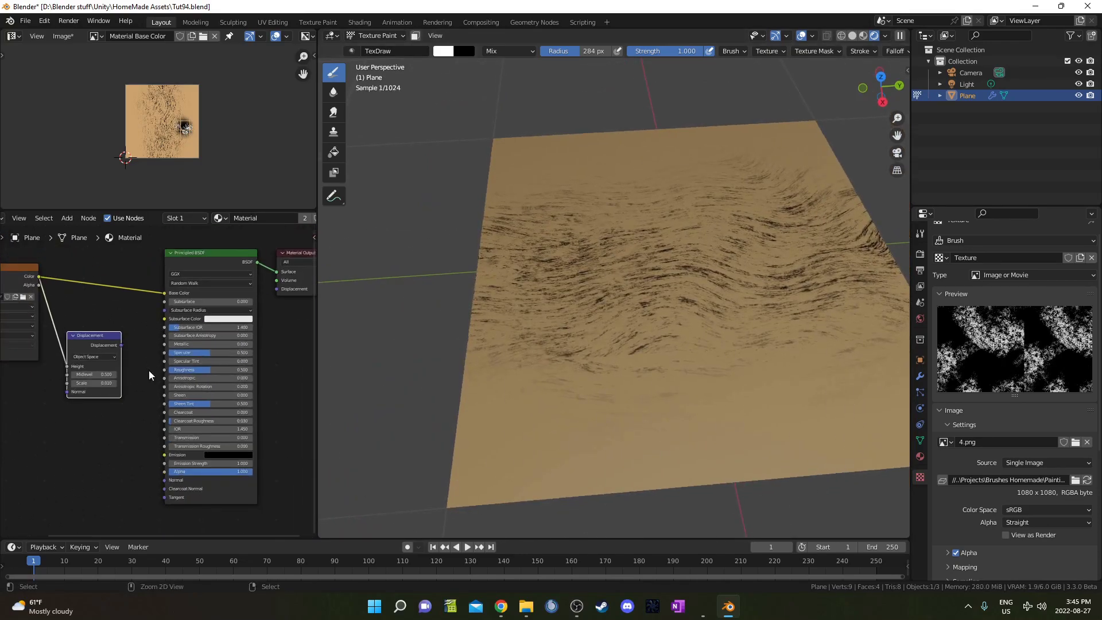
scroll(689, 406, "up", 3)
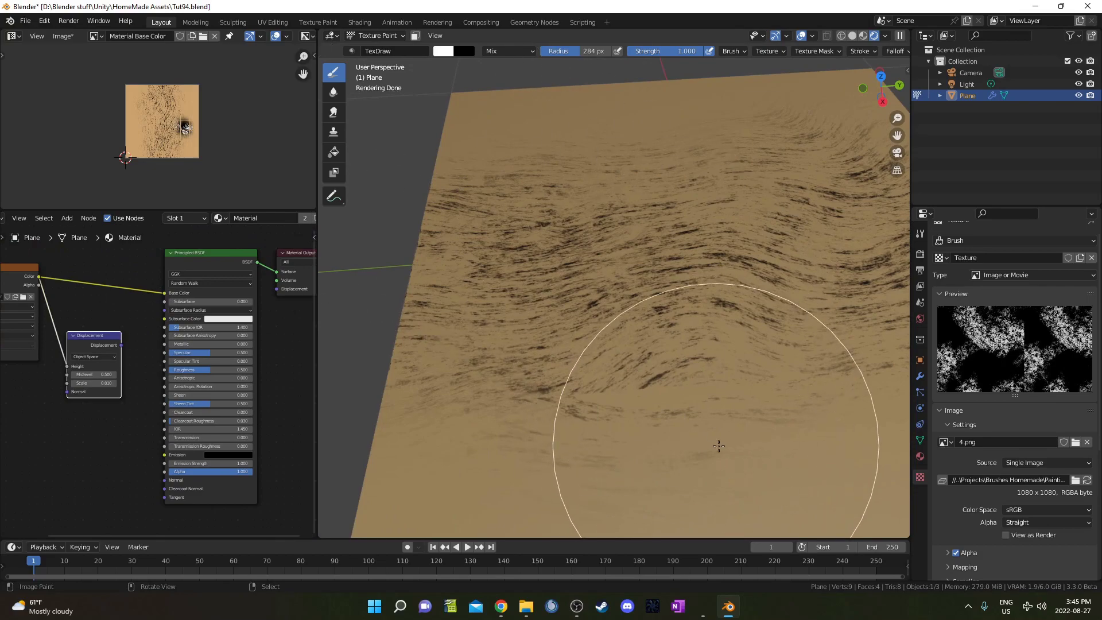
Try painting the 4.png texture in broad strokes across the plane with the 284 px brush.
scroll(756, 431, "down", 3)
left_click(763, 372)
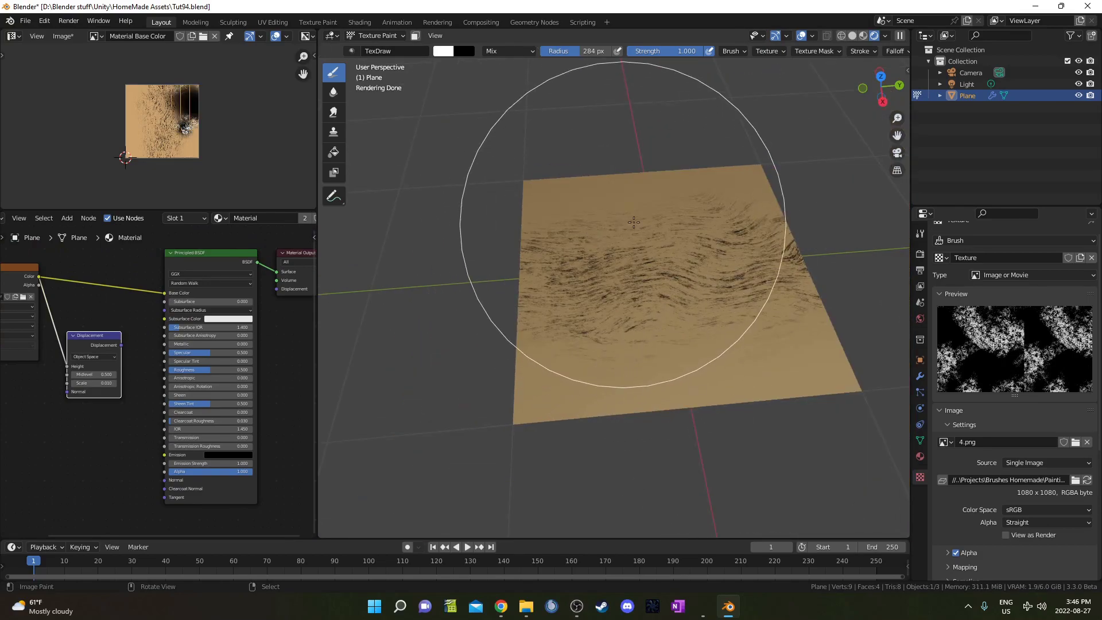
left_click(745, 210)
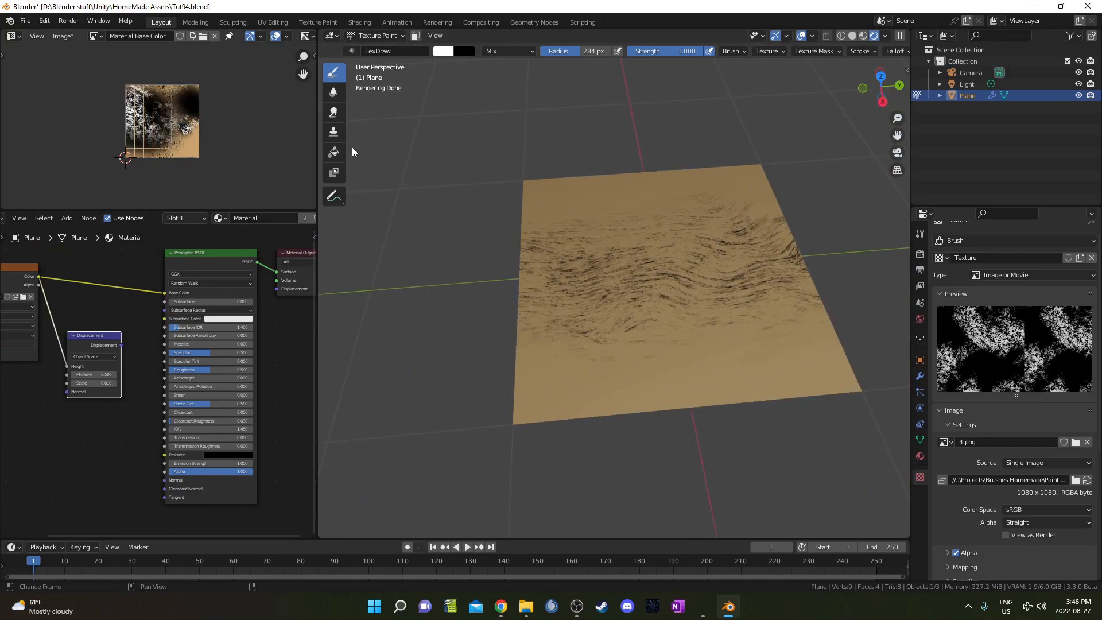
Switch the viewport to Solid shading, comparing the painted plane against Rendered shading.
mouse_move(787, 307)
middle_mouse_down()
mouse_move(766, 346)
mouse_move(712, 367)
mouse_move(673, 312)
middle_mouse_up()
key("z")
left_click(881, 333)
scroll(768, 349, "up", 4)
scroll(765, 343, "down", 3)
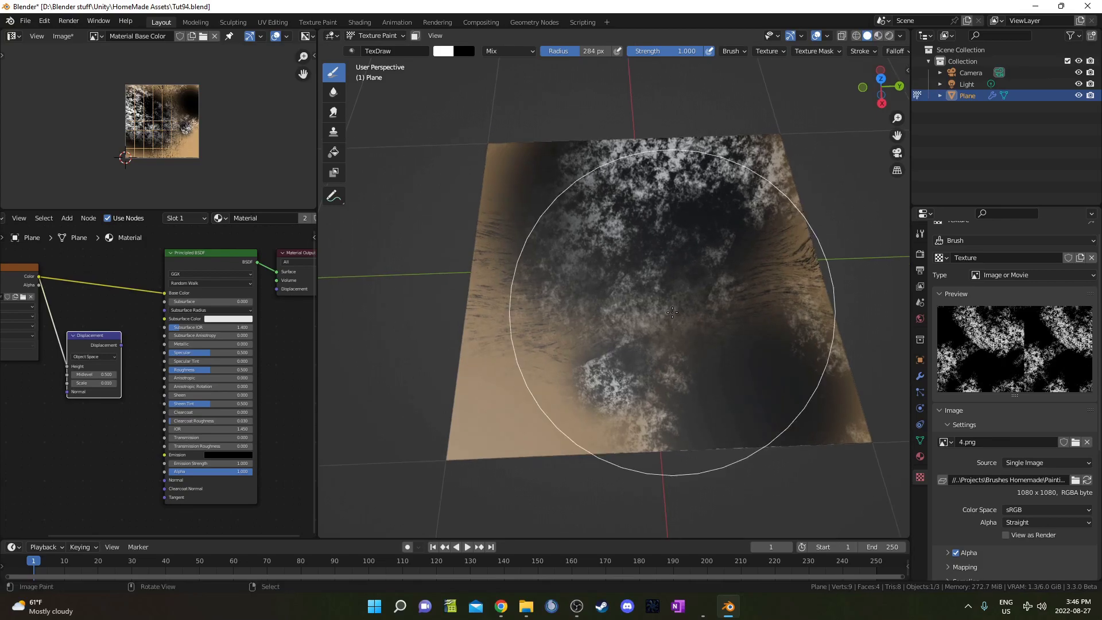
key("z")
left_click(653, 219)
mouse_move(652, 264)
middle_mouse_down()
mouse_move(658, 281)
mouse_move(655, 271)
middle_mouse_up()
key("z")
left_click(768, 305)
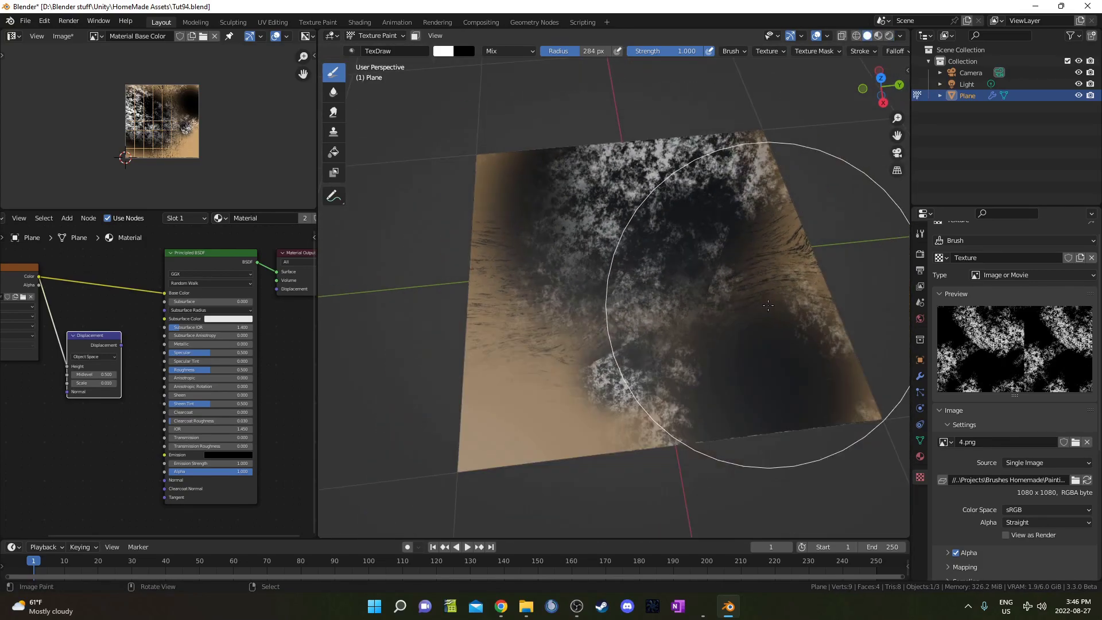
Undo all strokes painted with the 4.png texture, keeping the earlier streaks on the plane.
middle_click_drag(768, 306, 762, 319)
key("ctrl+z")
key("ctrl+z")
key("ctrl+z")
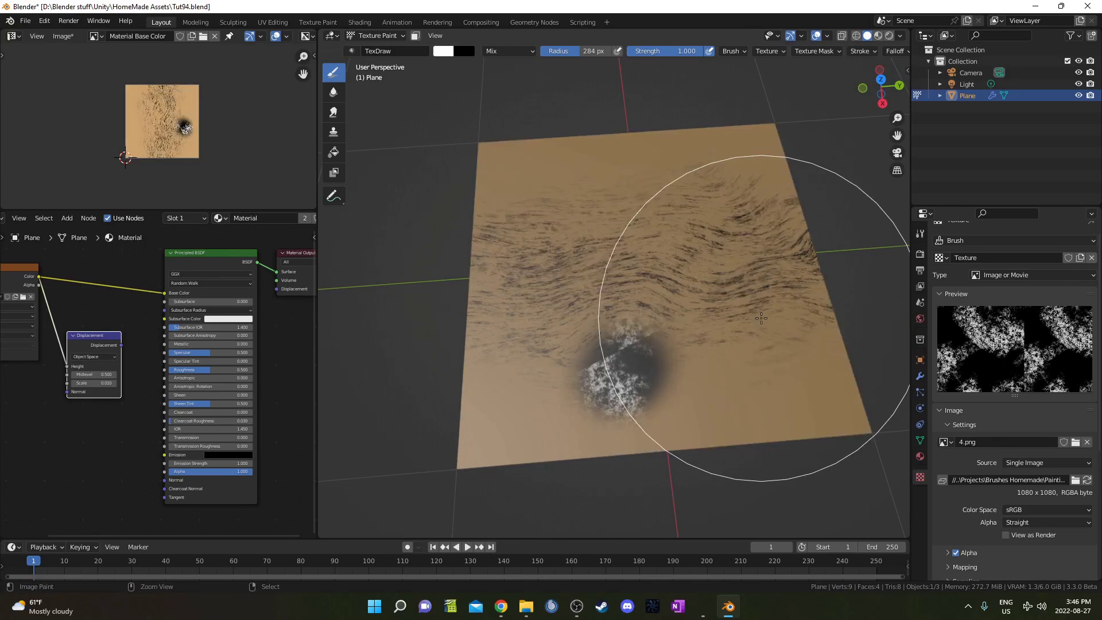
key("ctrl+z")
middle_click_drag(740, 334, 851, 343)
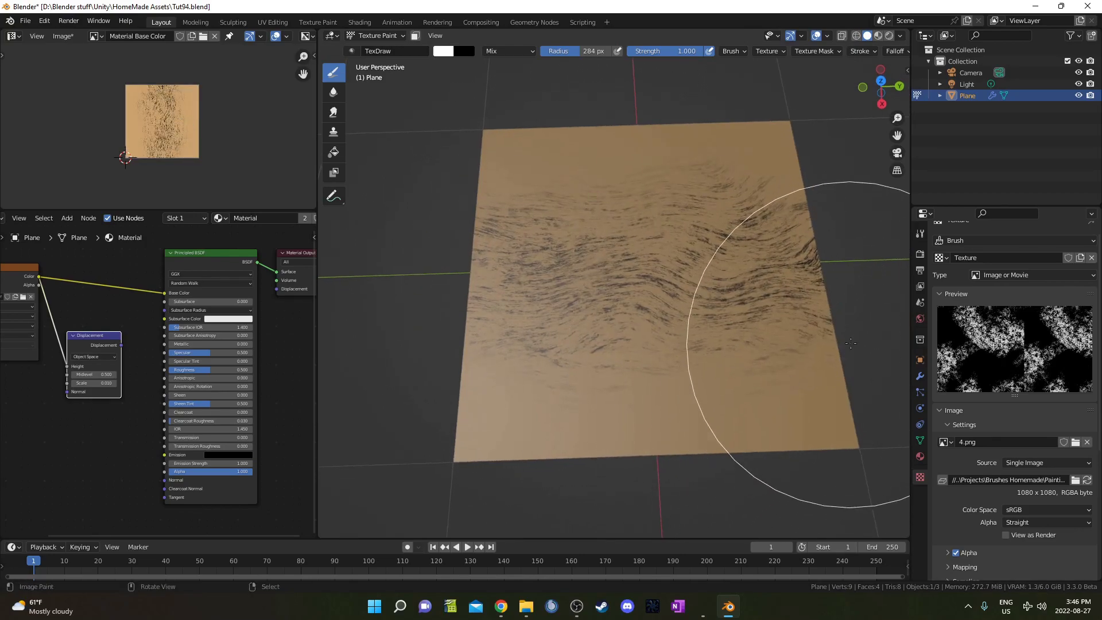
Set the brush texture's mapping to Stencil.
left_click(921, 233)
scroll(984, 519, "down", 10)
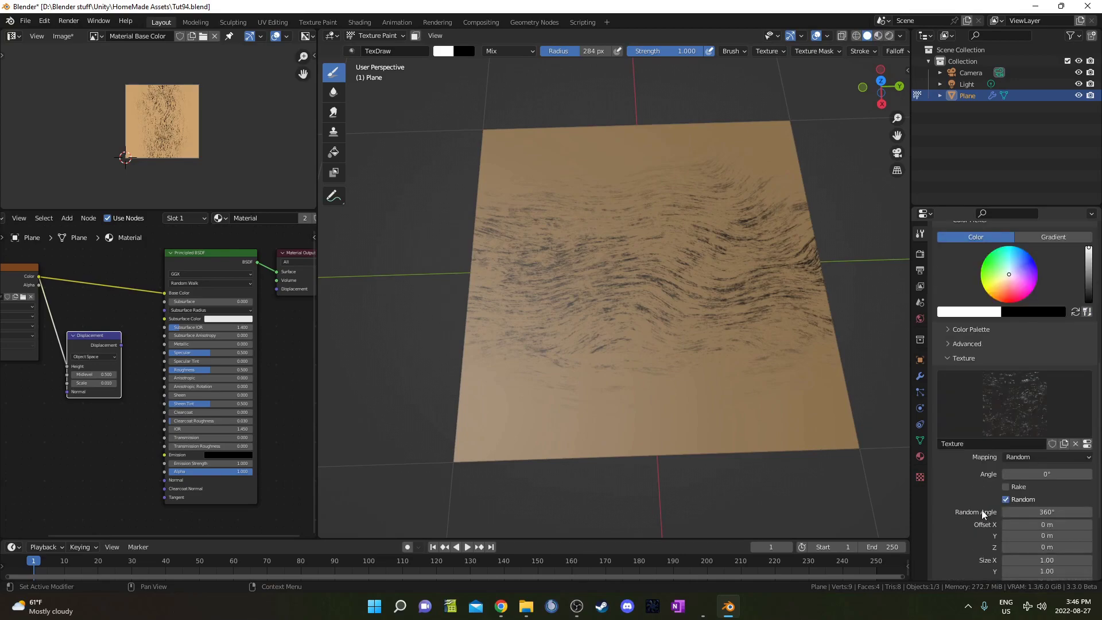
left_click(1038, 435)
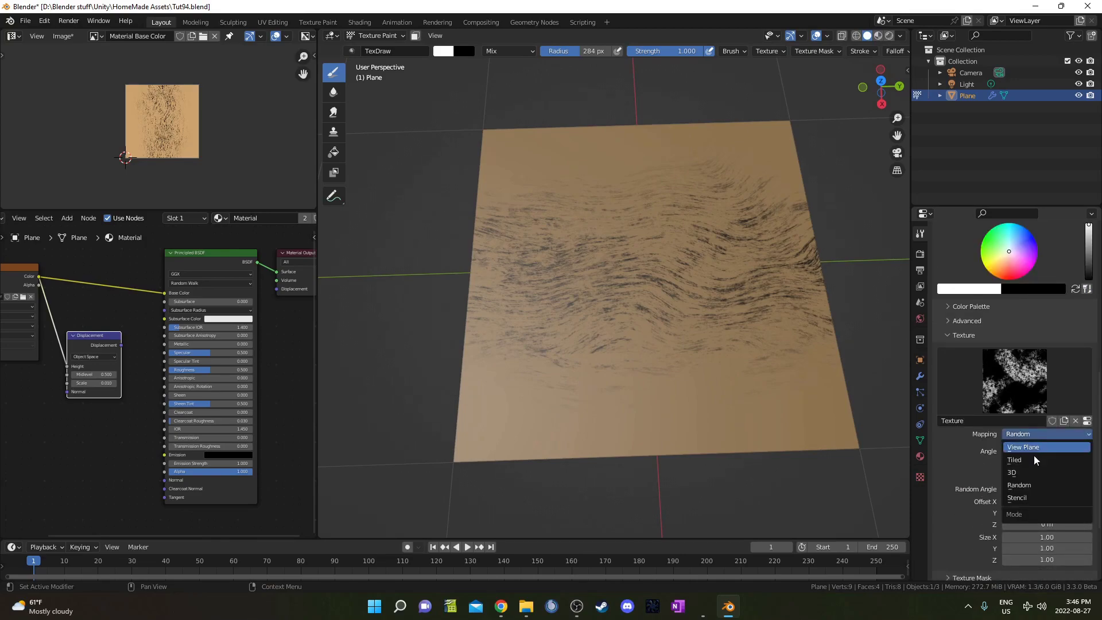
left_click(1034, 499)
Bring the plane under the stencil overlay and reduce the brush radius to 183 px.
middle_click_drag(712, 441, 425, 439, "shift")
middle_click_drag(471, 407, 550, 390)
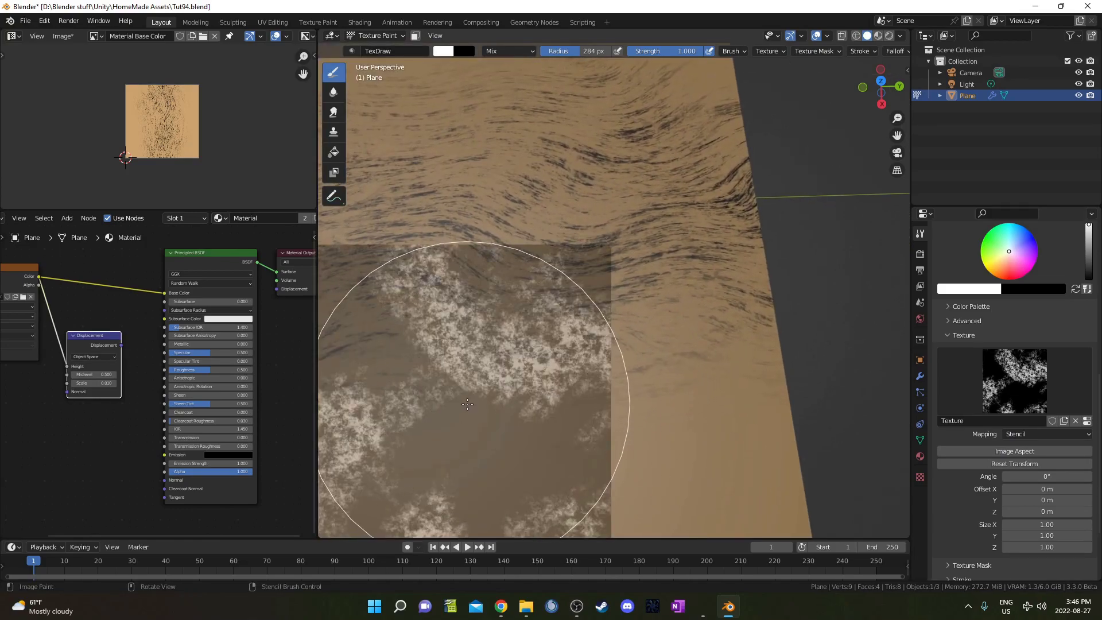
key("f")
left_click(532, 389)
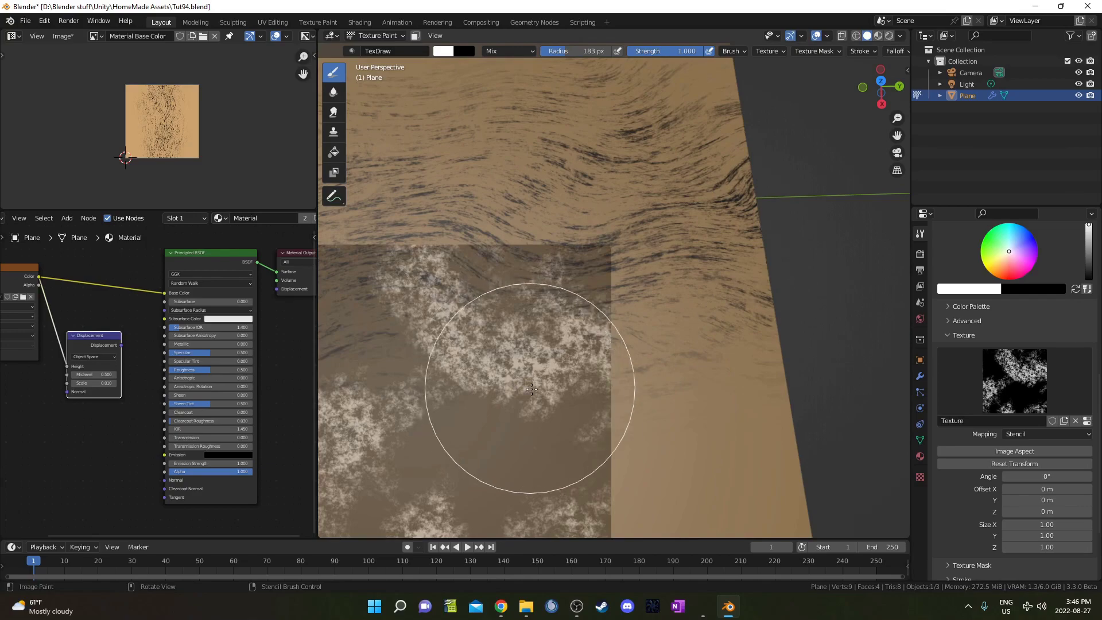
Try painting the 4.png pattern through the stencil on several areas of the plane, then undo those strokes.
middle_click_drag(532, 389, 602, 393)
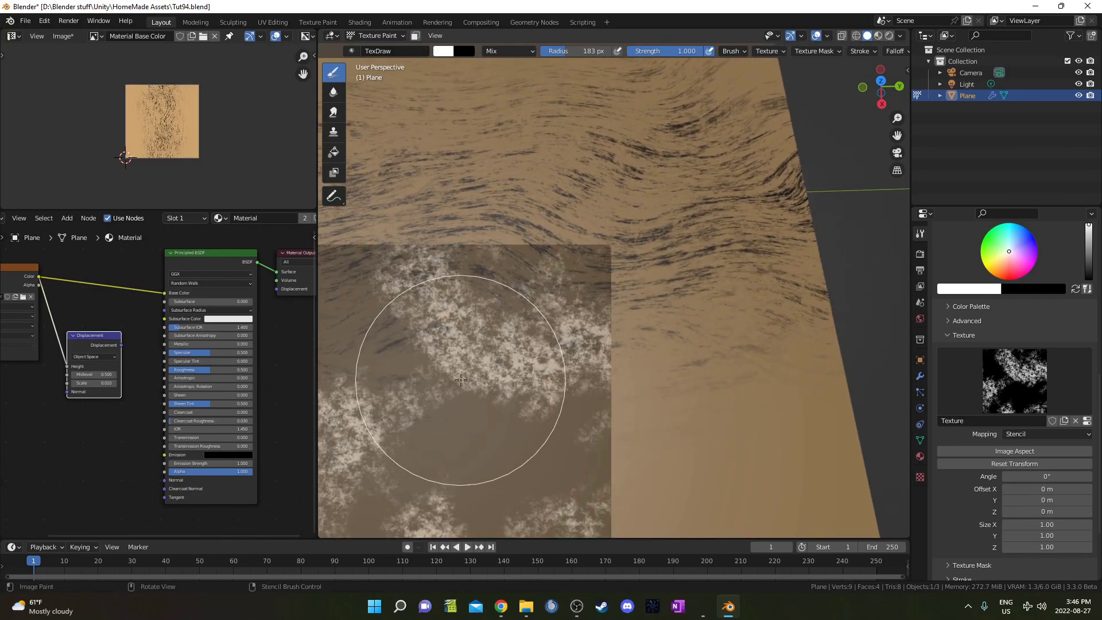
left_click(494, 356)
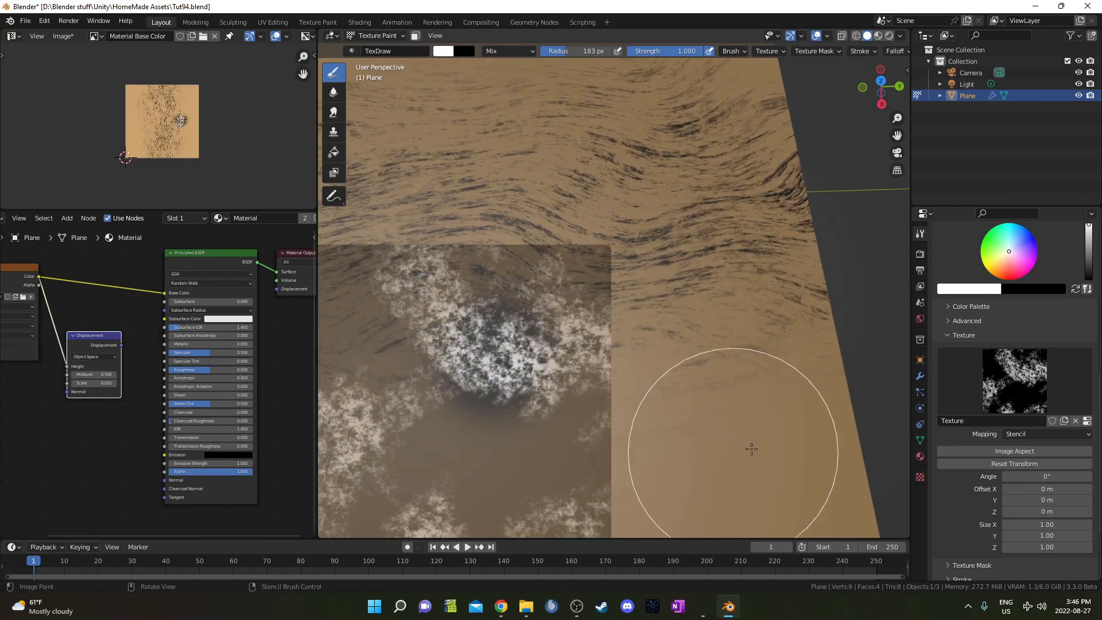
mouse_move(714, 444)
middle_mouse_down()
mouse_move(763, 357)
mouse_move(625, 467)
middle_mouse_up()
scroll(658, 446, "down", 2)
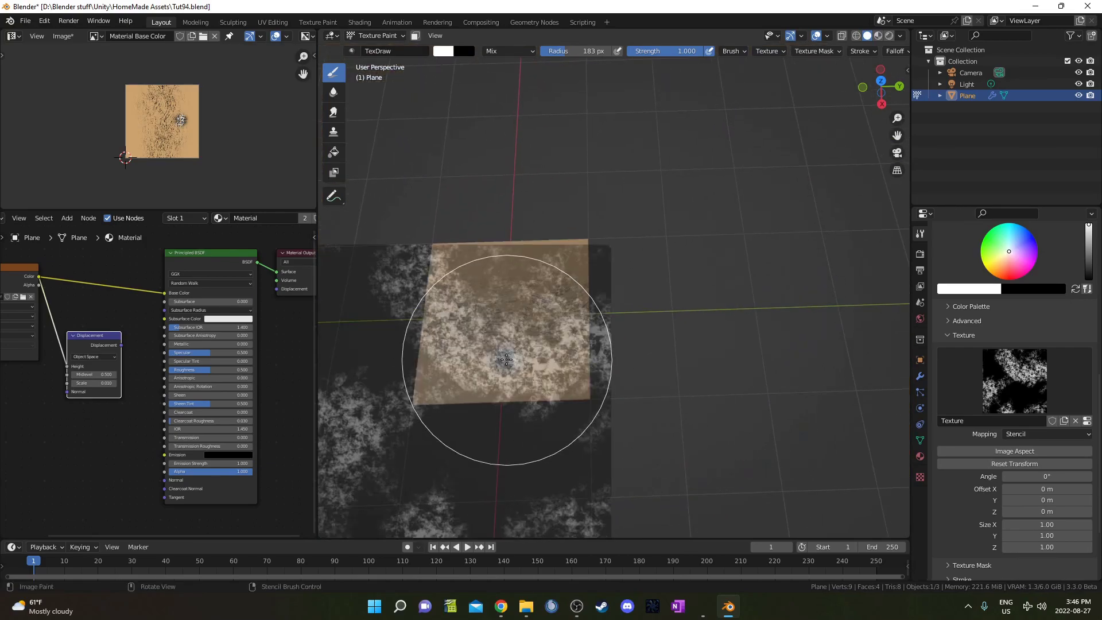
left_click_drag(506, 360, 520, 356)
mouse_move(683, 336)
middle_mouse_down("shift")
mouse_move(751, 398)
mouse_move(745, 420)
middle_mouse_up("shift")
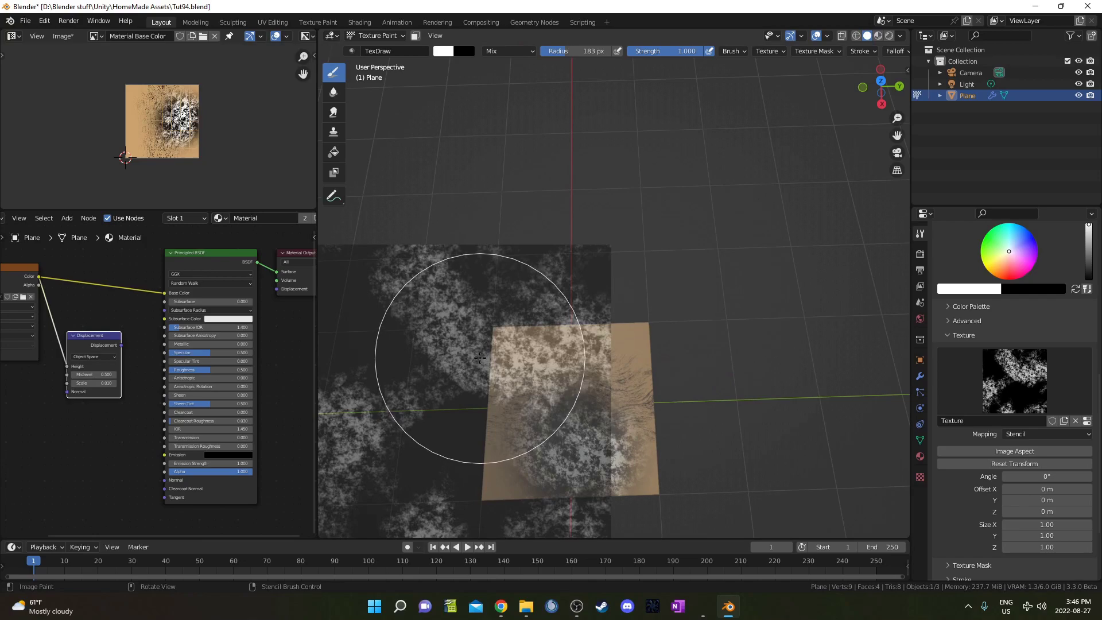
left_click_drag(484, 354, 501, 351)
mouse_move(743, 430)
middle_mouse_down("shift")
mouse_move(806, 398)
mouse_move(818, 348)
middle_mouse_up("shift")
scroll(748, 349, "up", 2)
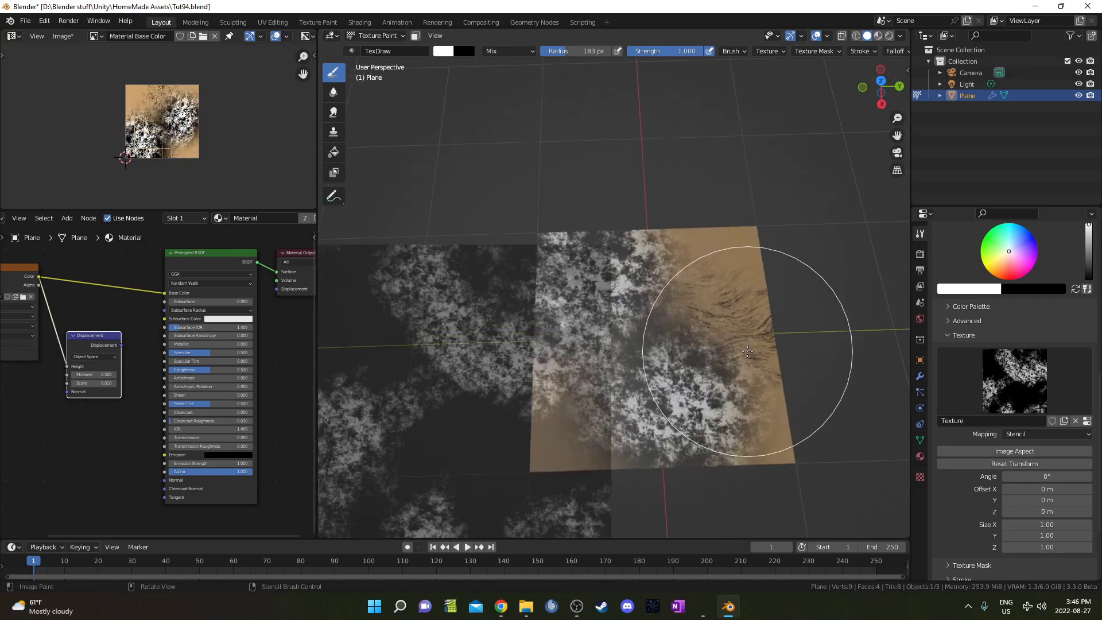
middle_click_drag(744, 375, 808, 324, "shift")
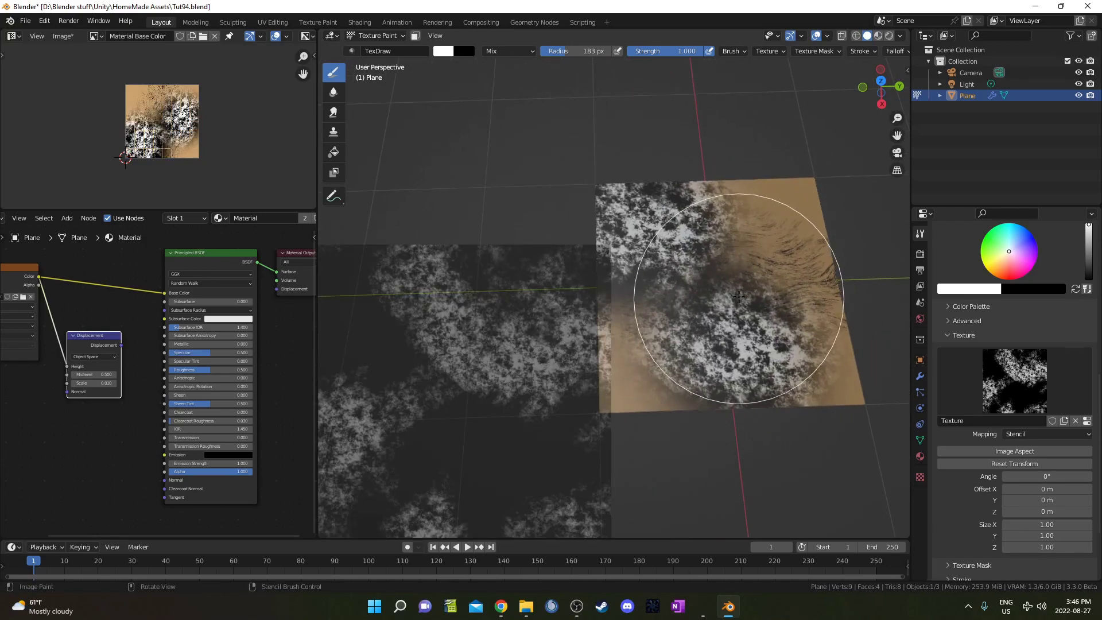
key("ctrl+z")
key("ctrl+z")
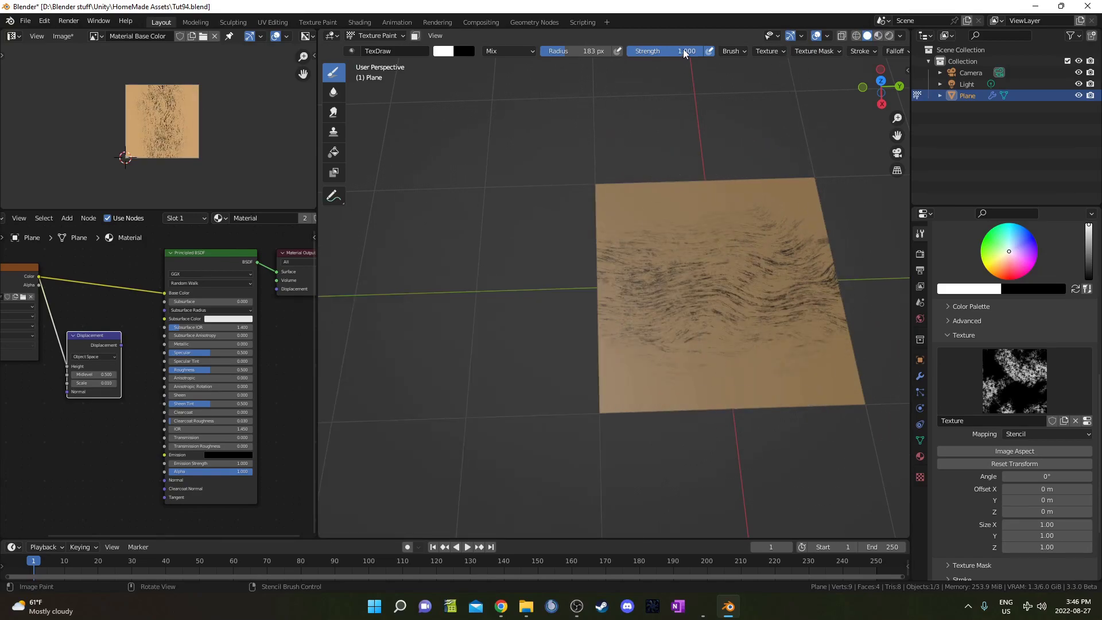
Set the brush strength to 0.200 and paint the 4.png pattern through the stencil over several areas of the plane.
key("shift+f")
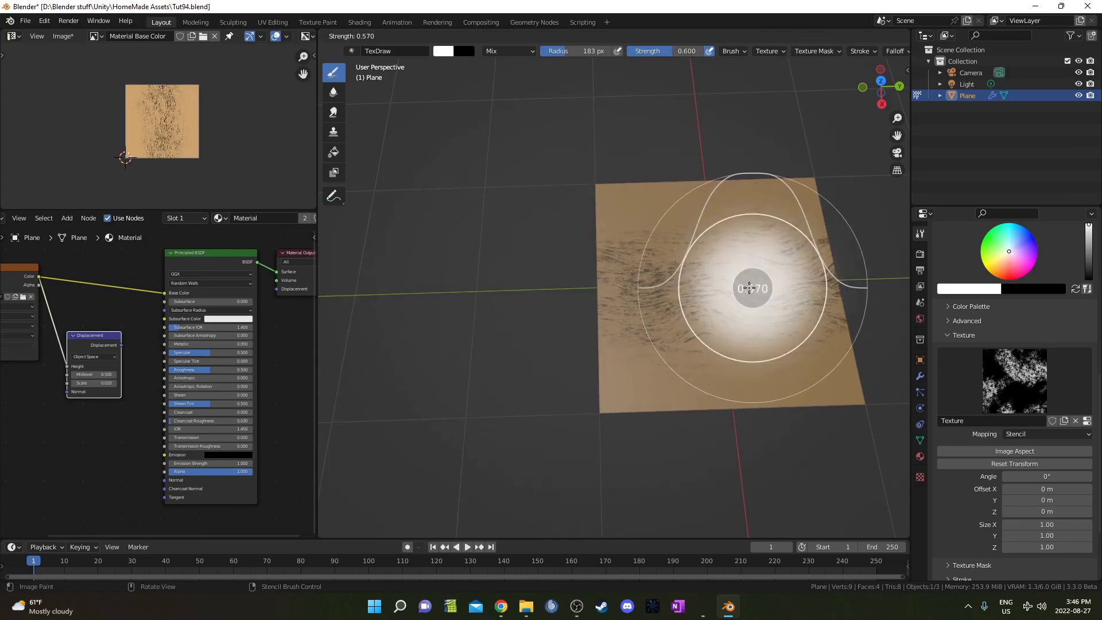
left_click(721, 288)
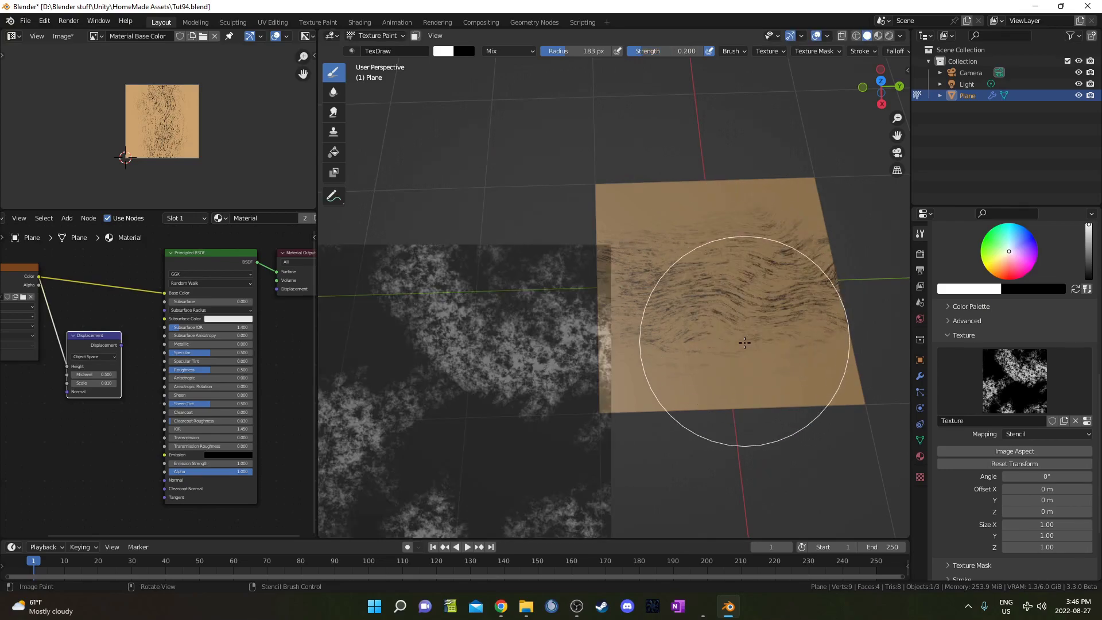
middle_click_drag(715, 336, 598, 383, "shift")
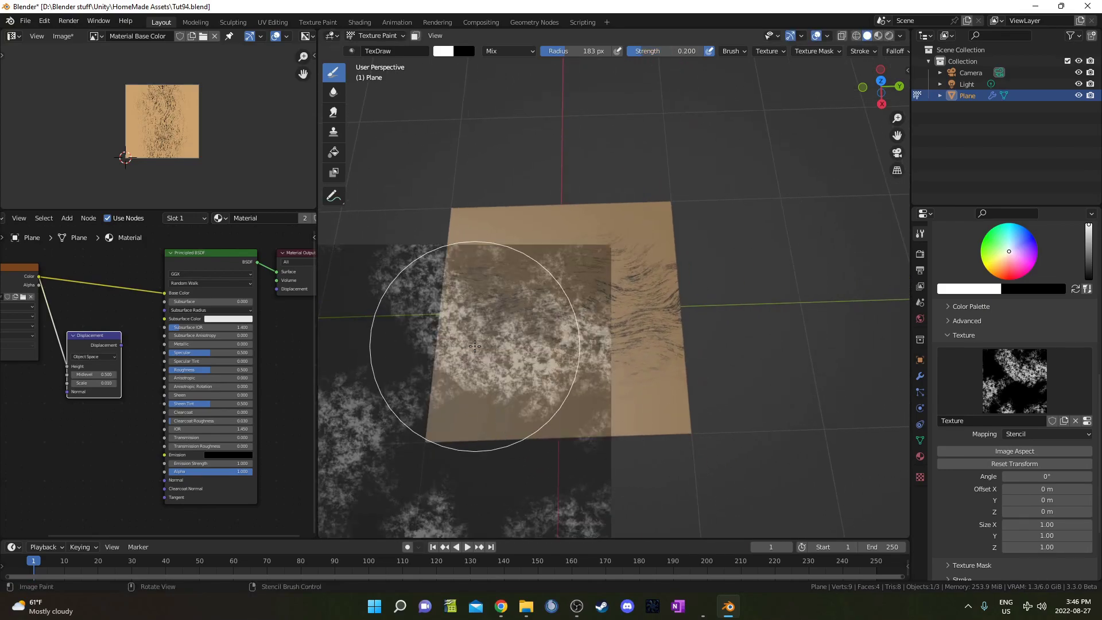
left_click(475, 346)
mouse_move(746, 389)
middle_mouse_down("shift")
mouse_move(835, 363)
mouse_move(758, 445)
mouse_move(686, 455)
middle_mouse_up("shift")
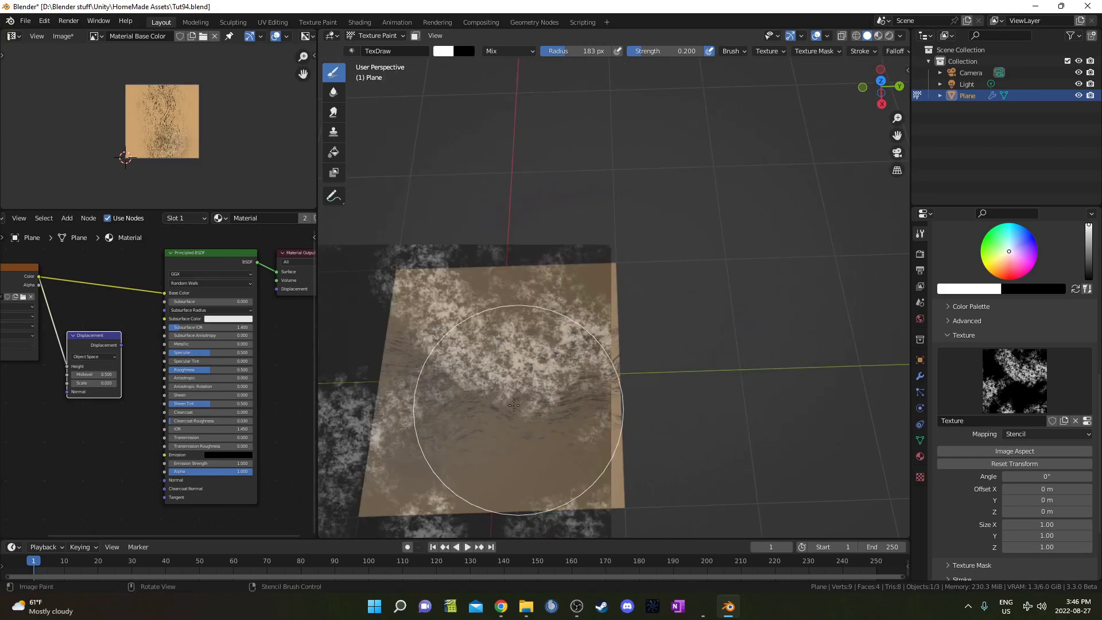
mouse_move(513, 405)
left_mouse_down()
mouse_move(505, 258)
mouse_move(713, 332)
left_mouse_up()
mouse_move(714, 332)
middle_mouse_down("shift")
mouse_move(808, 413)
mouse_move(679, 219)
middle_mouse_up("shift")
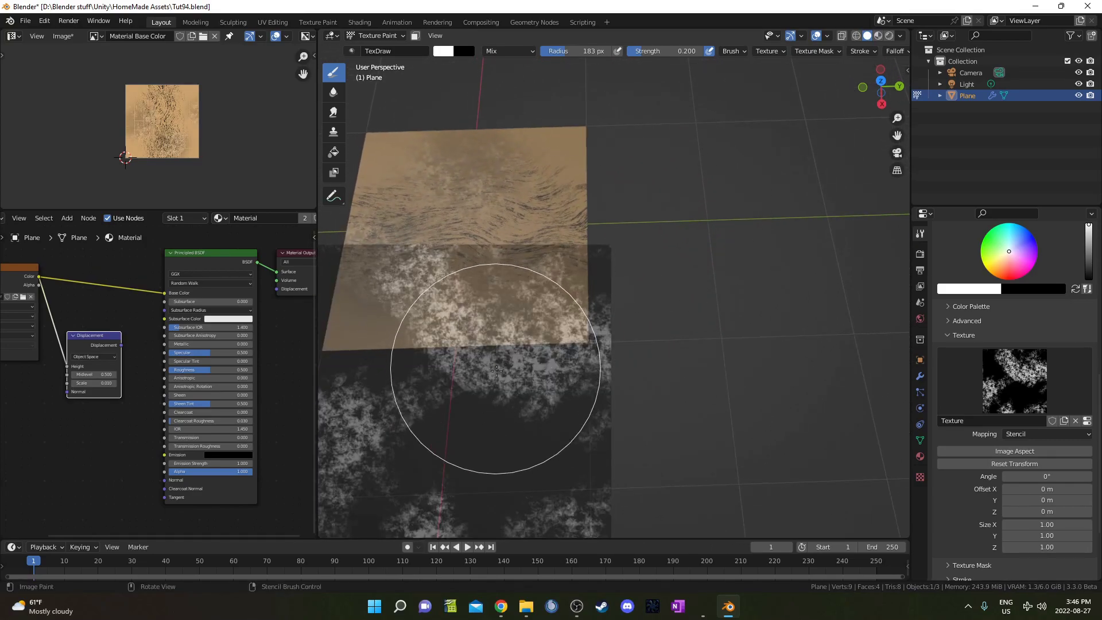
middle_click_drag(497, 371, 781, 307, "shift")
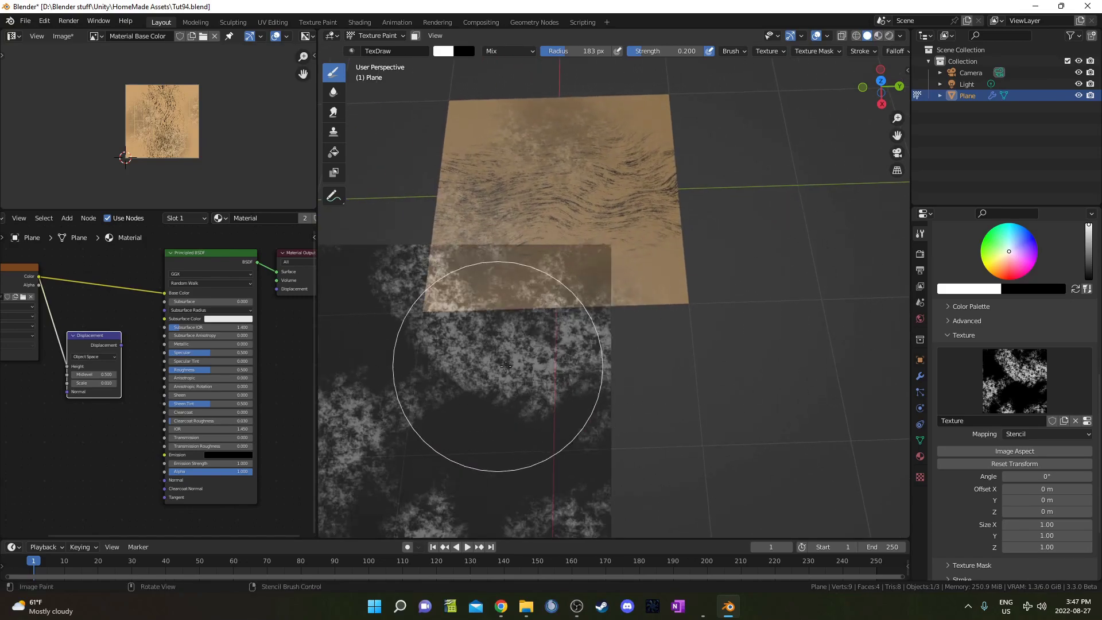
middle_click_drag(506, 366, 589, 434, "shift")
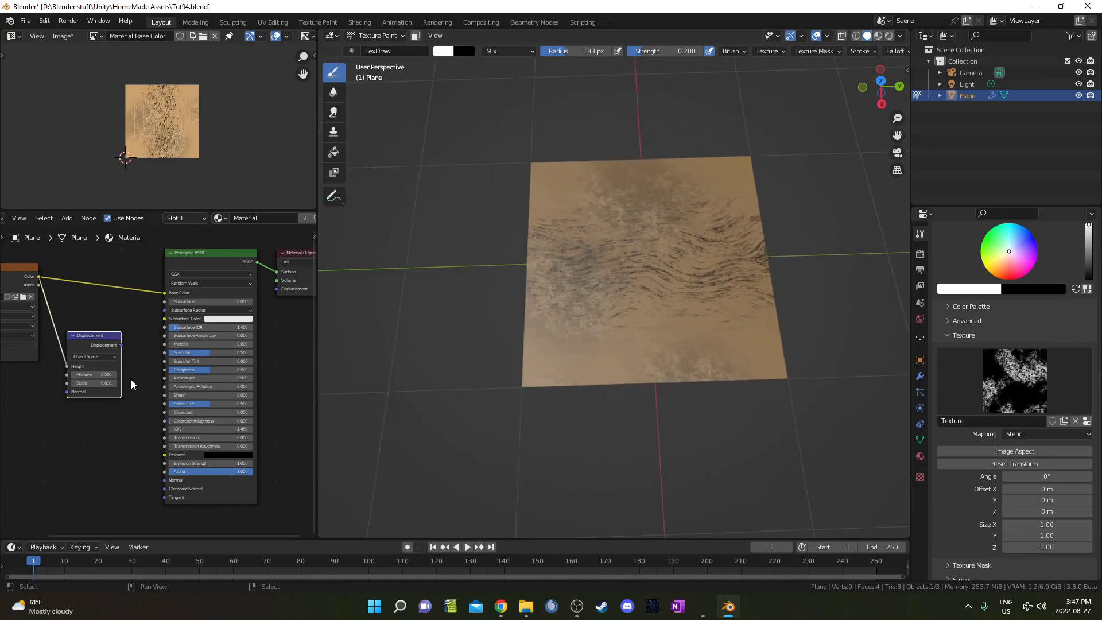
Connect the Displacement node to the Material Output's Displacement input and show the plane in Rendered shading.
left_click_drag(275, 294, 276, 290)
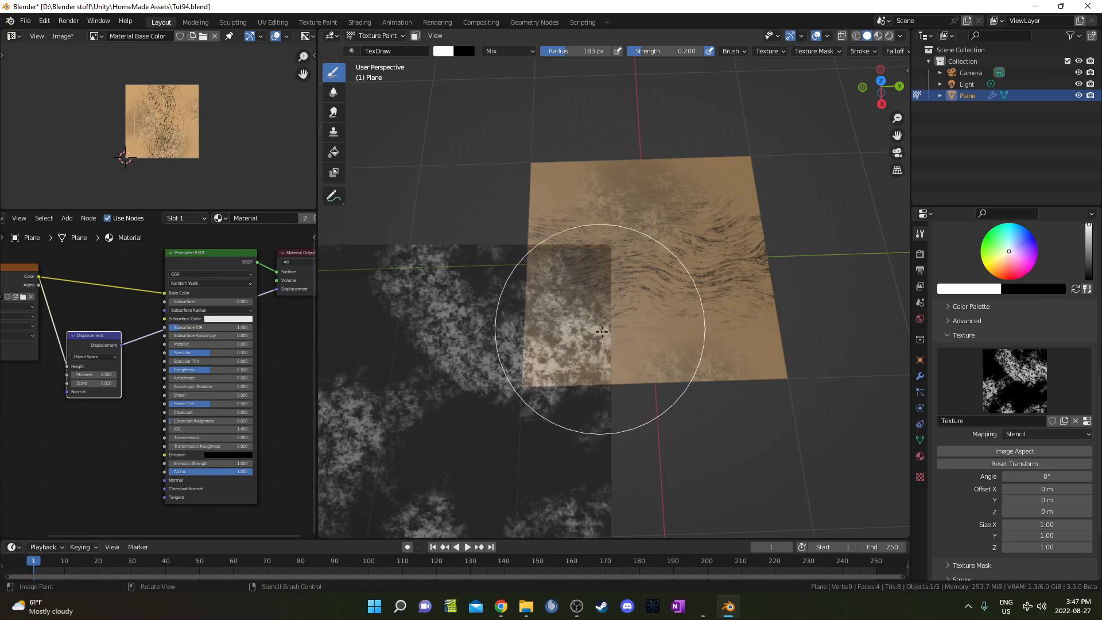
key("z")
left_click(671, 263)
middle_click_drag(692, 361, 807, 272)
scroll(806, 273, "up", 1)
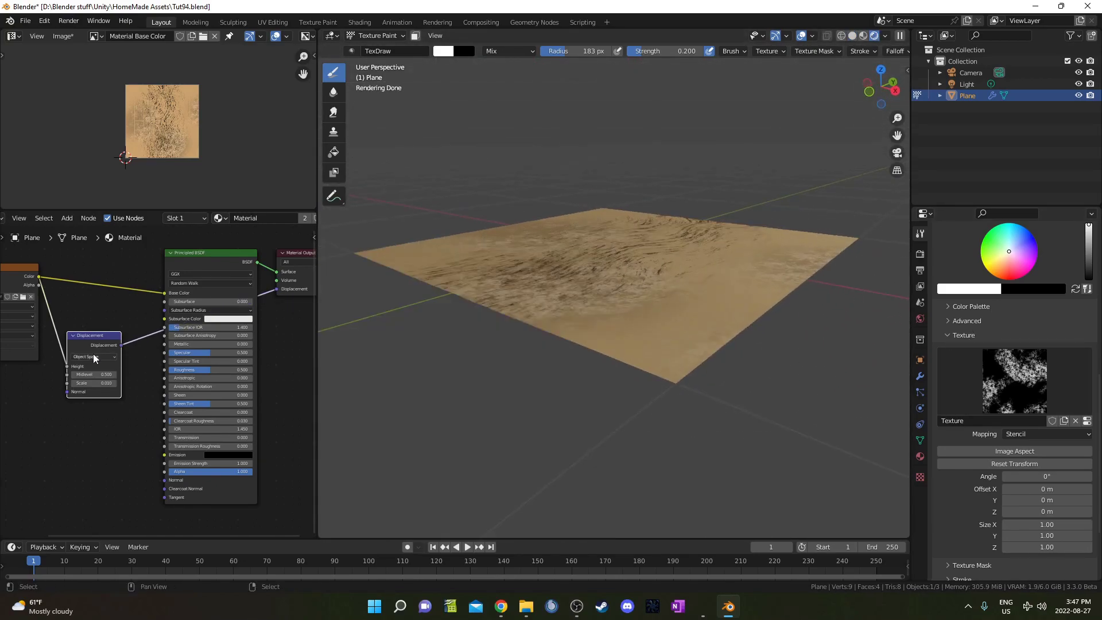
Set the Displacement node's scale to 0.210 and view the displaced plane from above.
left_click(114, 384)
left_click(114, 384)
middle_click_drag(636, 292, 666, 310)
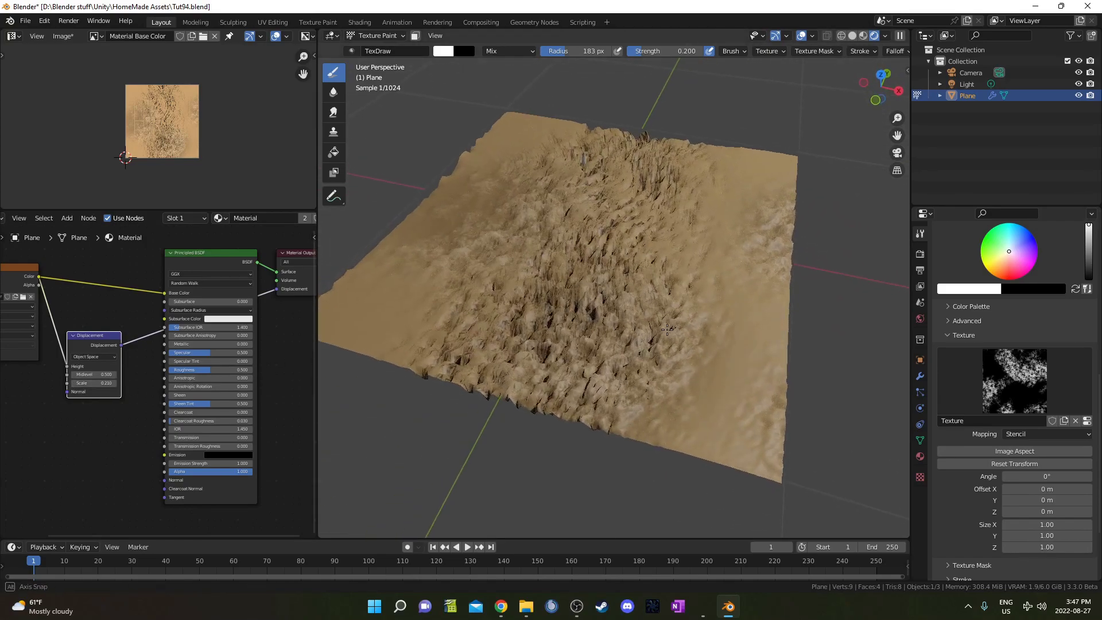
Set the brush texture's mapping to Random.
left_click(1031, 433)
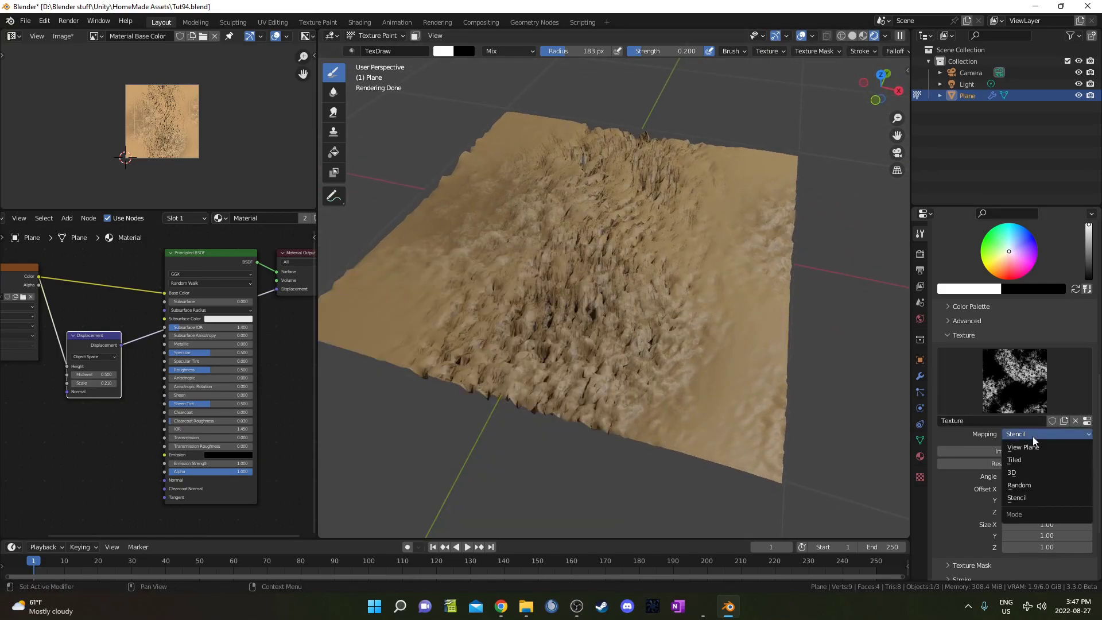
left_click(1035, 481)
middle_click_drag(580, 374, 597, 349)
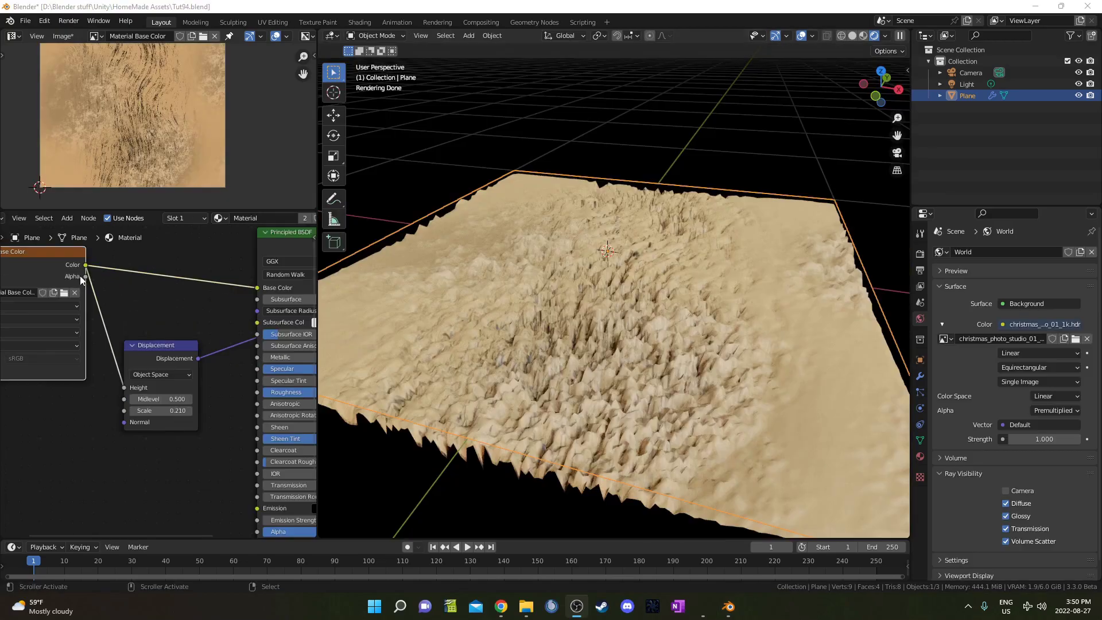
Connect the base color image's Color output to the Principled BSDF's Roughness and insert a ColorRamp on that link.
middle_click_drag(124, 267, 136, 268)
left_click_drag(170, 278, 198, 388)
left_click_drag(95, 338, 101, 421)
key("shift+a")
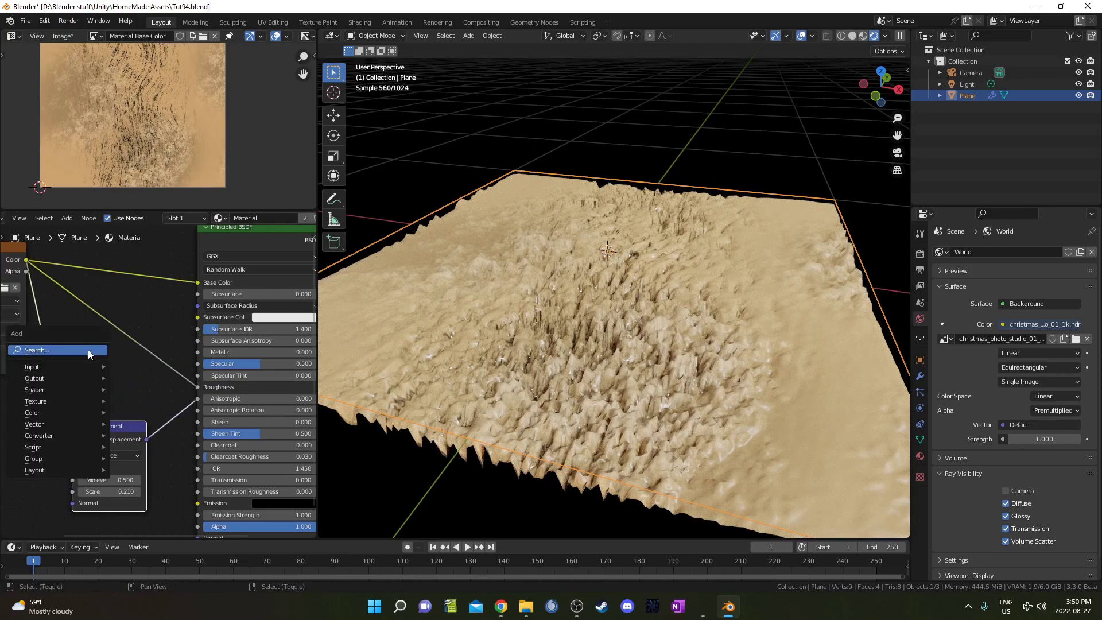
left_click(88, 350)
key("Return")
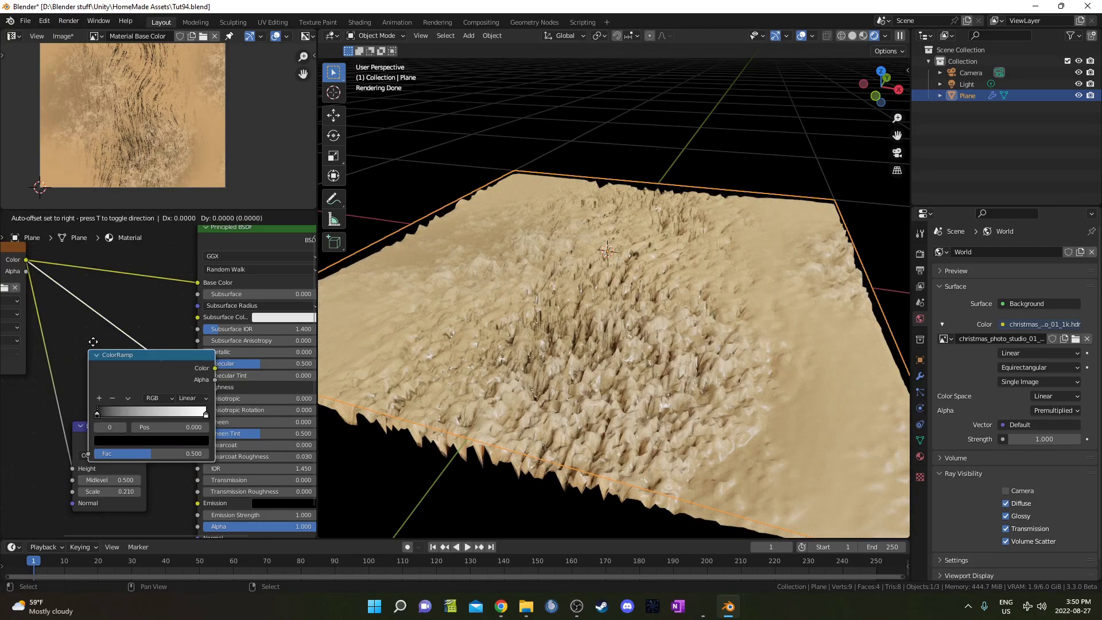
left_click(79, 292)
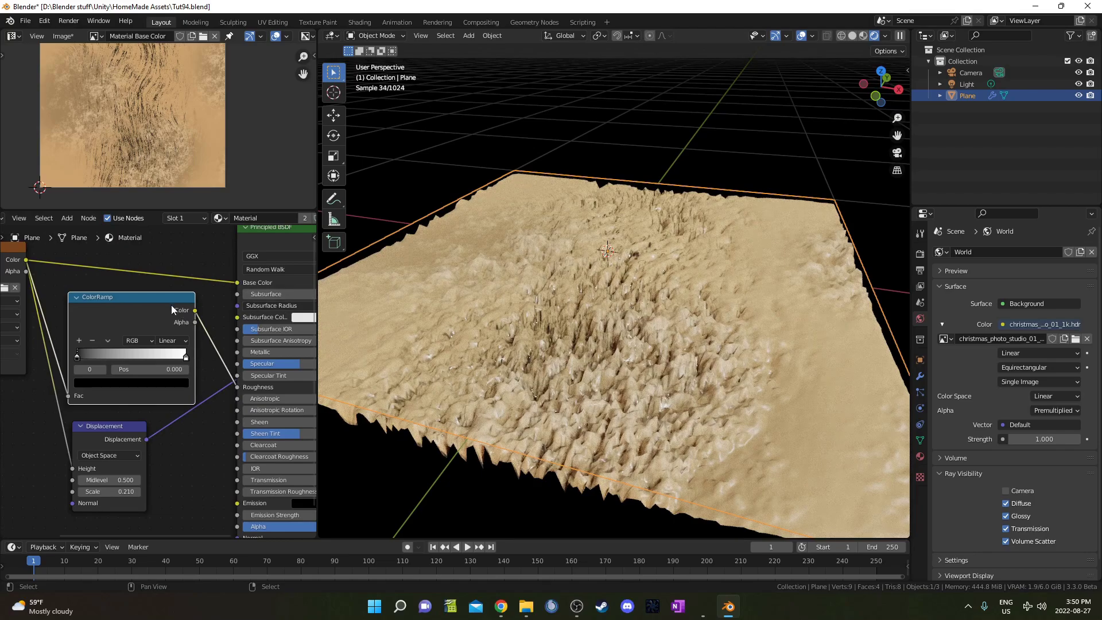
Preview the ColorRamp output on the plane and invert the ramp, with its white stop at 0.209 and black near the middle.
left_click_drag(195, 310, 237, 294)
mouse_move(650, 320)
middle_mouse_down()
mouse_move(604, 313)
mouse_move(620, 319)
mouse_move(602, 356)
mouse_move(620, 326)
mouse_move(631, 328)
middle_mouse_up()
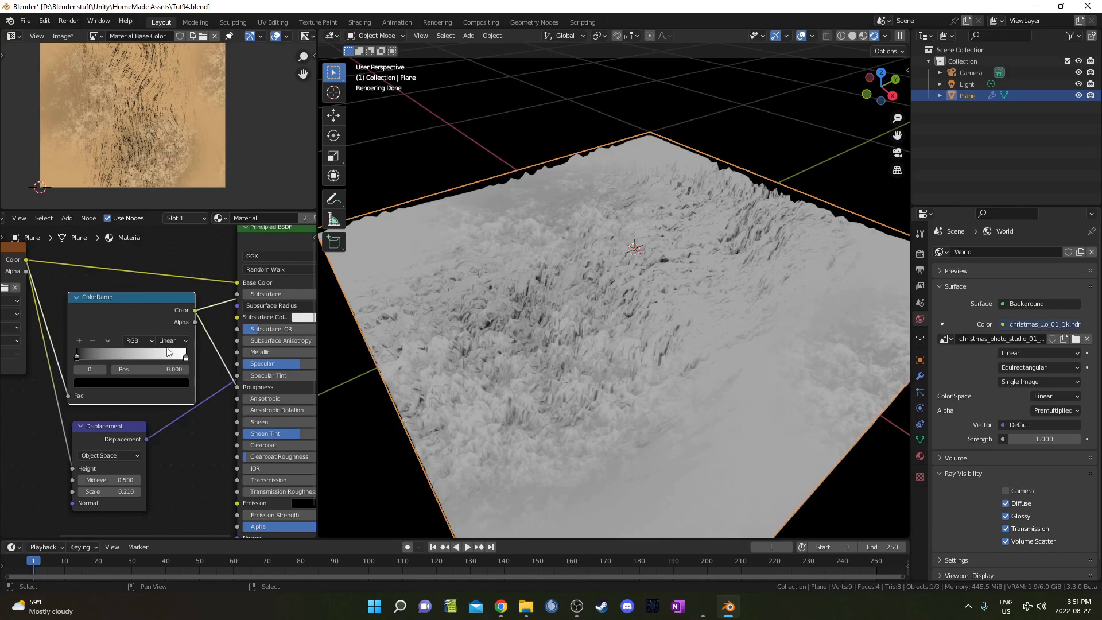
mouse_move(78, 357)
left_mouse_down()
mouse_move(136, 360)
mouse_move(64, 356)
mouse_move(175, 354)
mouse_move(100, 356)
left_mouse_up()
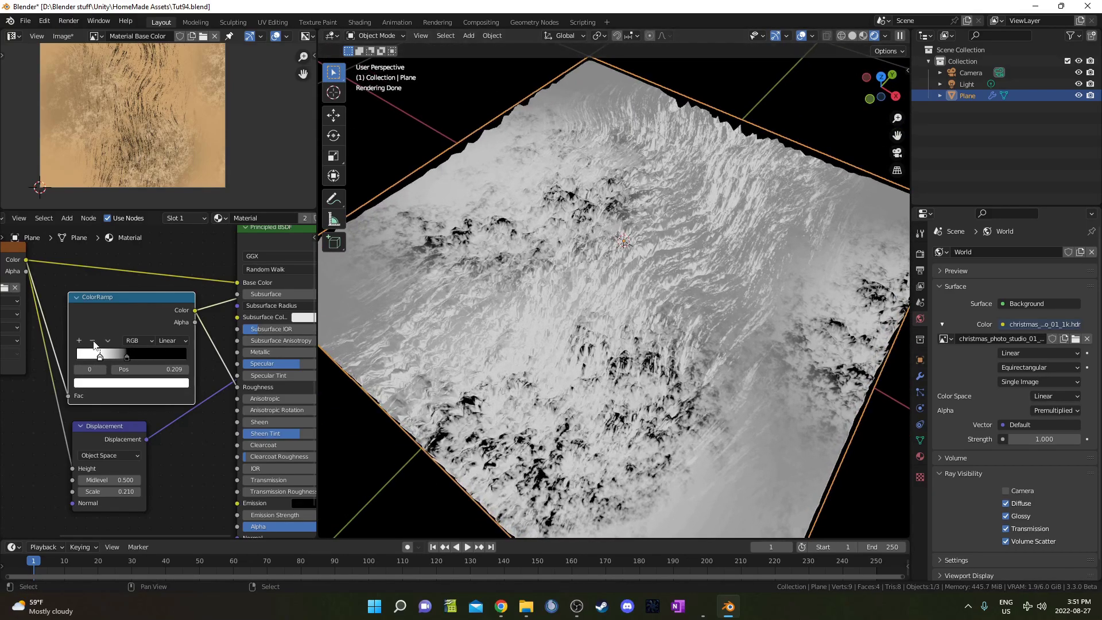
Restore the Principled BSDF as the material's surface output, render the scene, and close the render.
scroll(93, 342, "down", 4)
middle_click_drag(94, 342, 26, 339)
left_click(168, 259, "ctrl+shift")
middle_click_drag(756, 283, 780, 239)
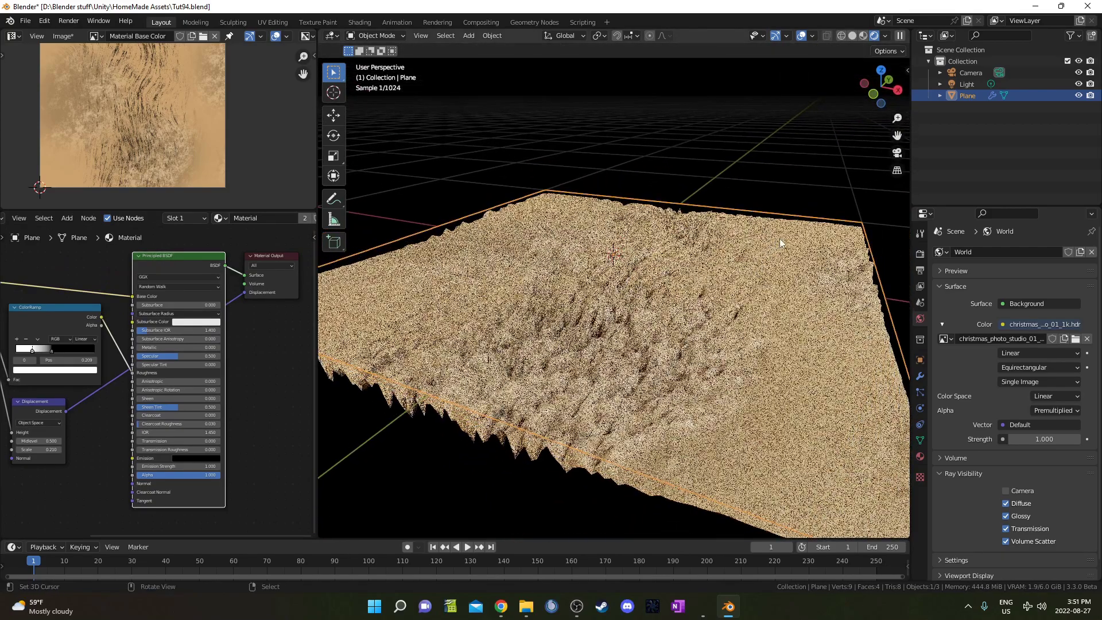
key("F12")
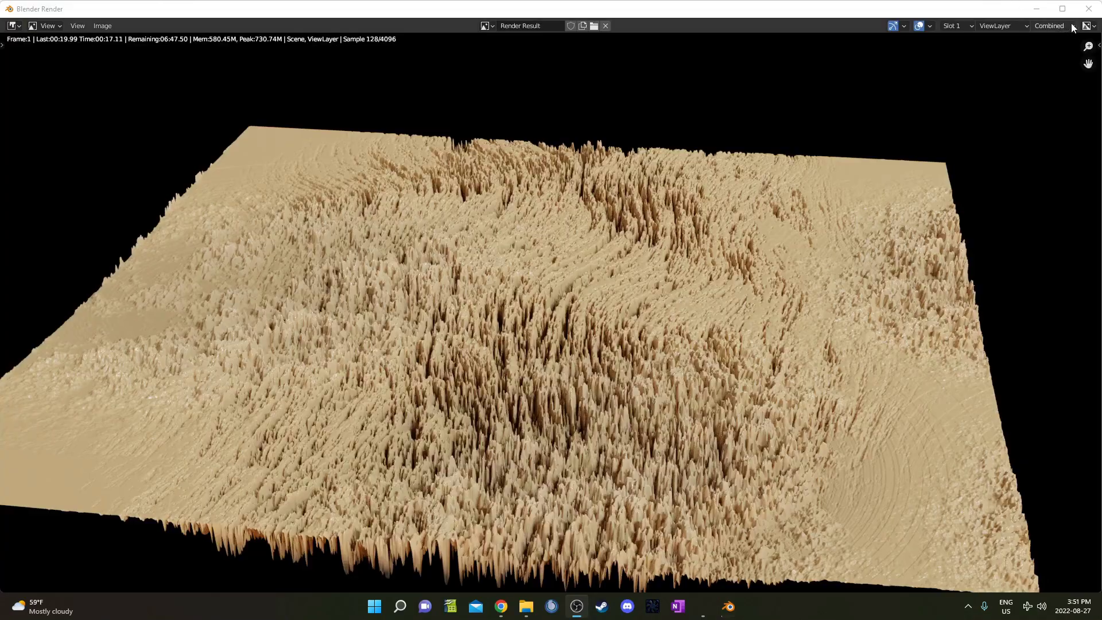
key("Escape")
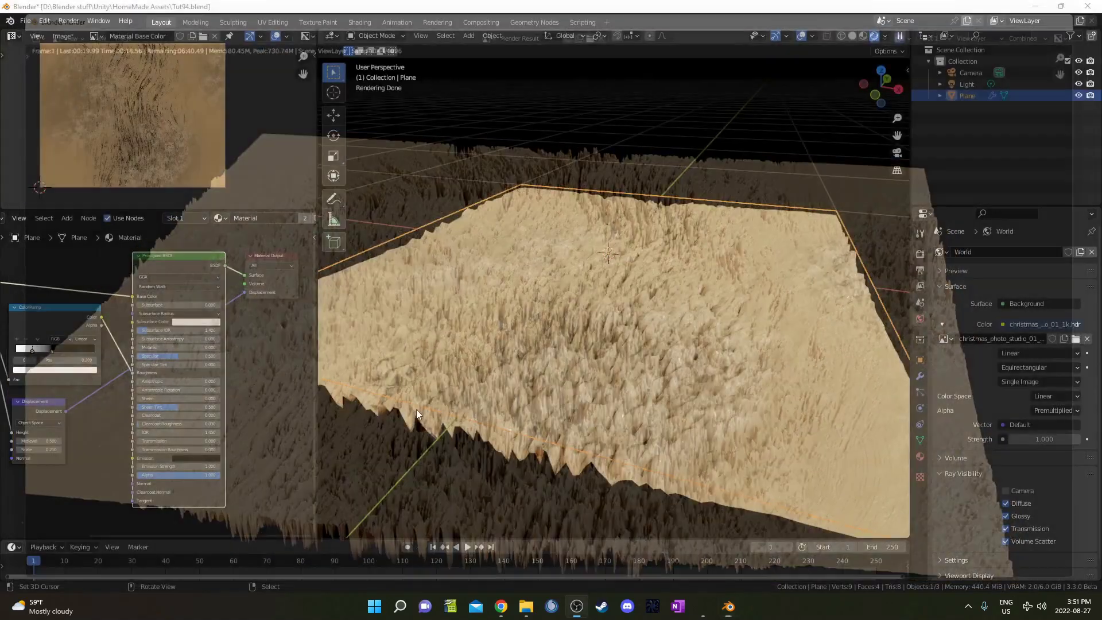
Set the Displacement node's scale to 0.050.
middle_click_drag(38, 462, 154, 407)
scroll(154, 406, "up", 3)
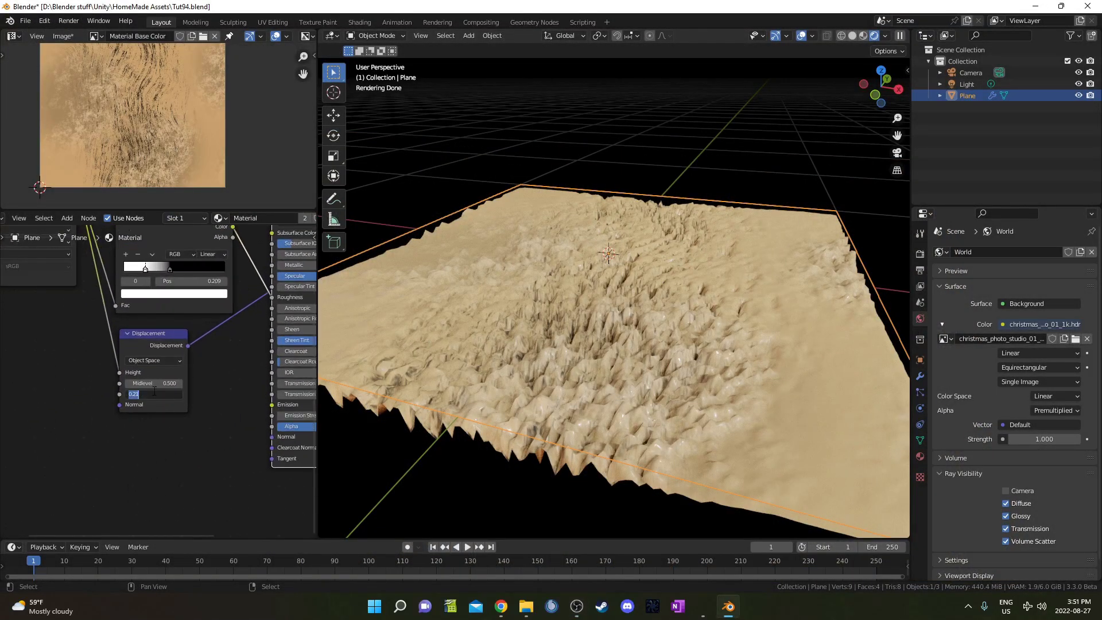
type(".02")
key("Return")
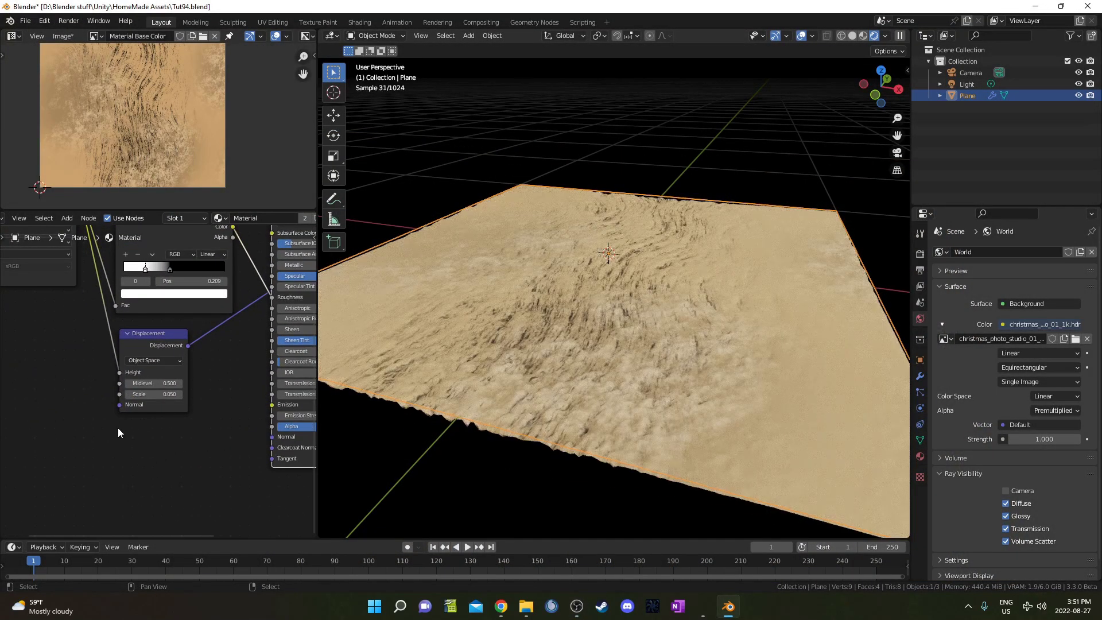
Reverse the ColorRamp so the black stop sits at 0.095 and the white stop at 0.727.
middle_click_drag(230, 367, 49, 453)
middle_click_drag(172, 397, 286, 398)
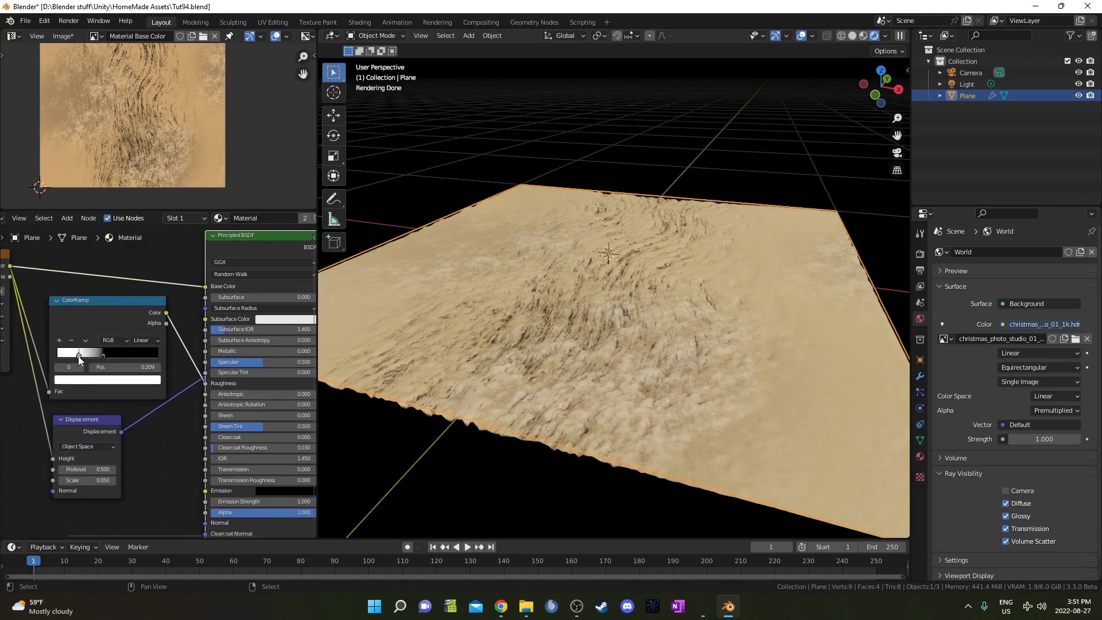
mouse_move(79, 360)
left_mouse_down()
mouse_move(131, 358)
mouse_move(67, 354)
left_mouse_up()
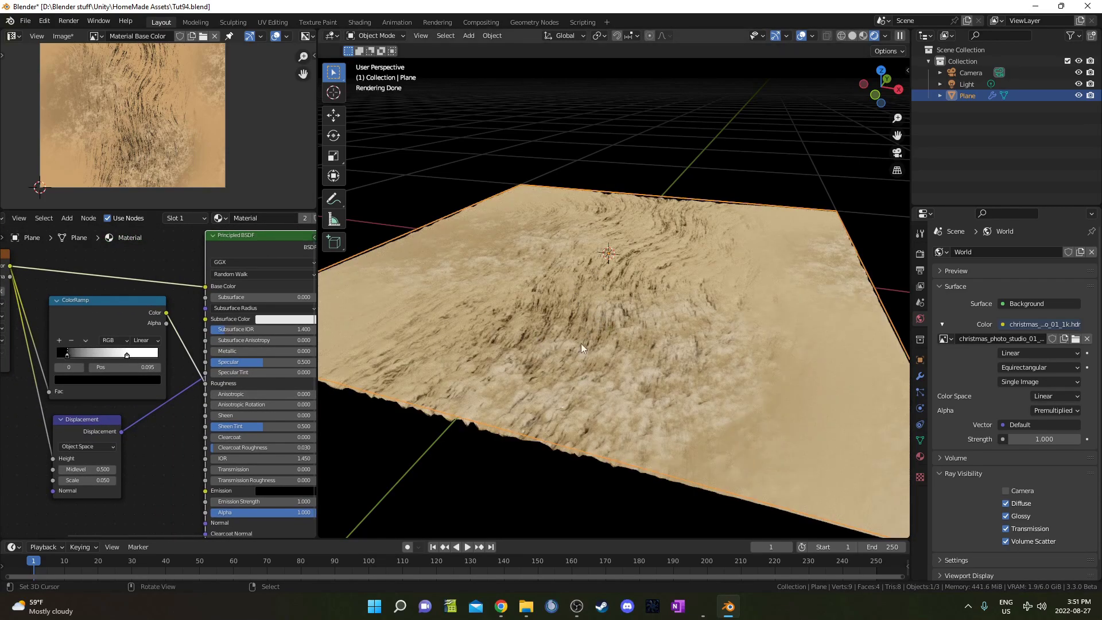
left_click_drag(127, 355, 130, 355)
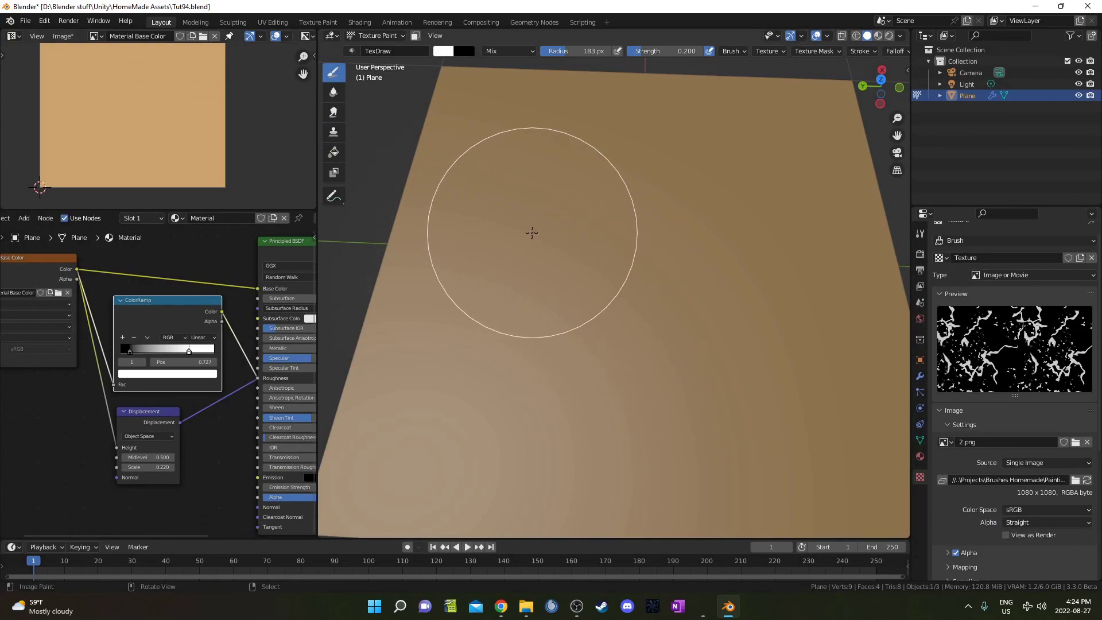
Paint the 2.png crack pattern in two neighbouring patches across the upper middle of the clean plane.
left_click_drag(532, 232, 598, 261)
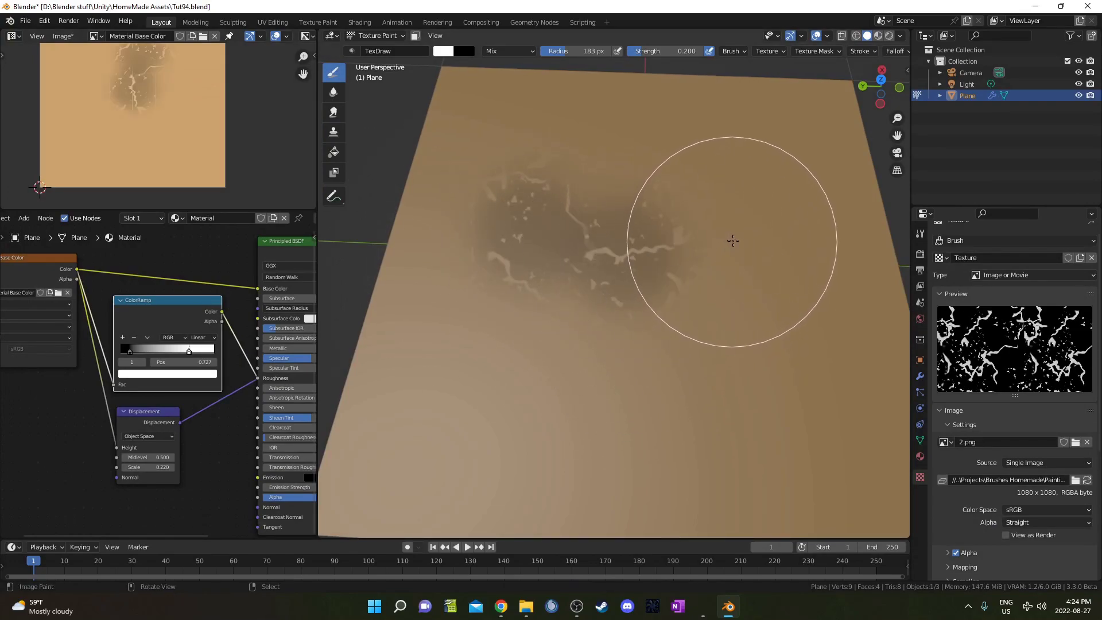
left_click_drag(733, 241, 727, 265)
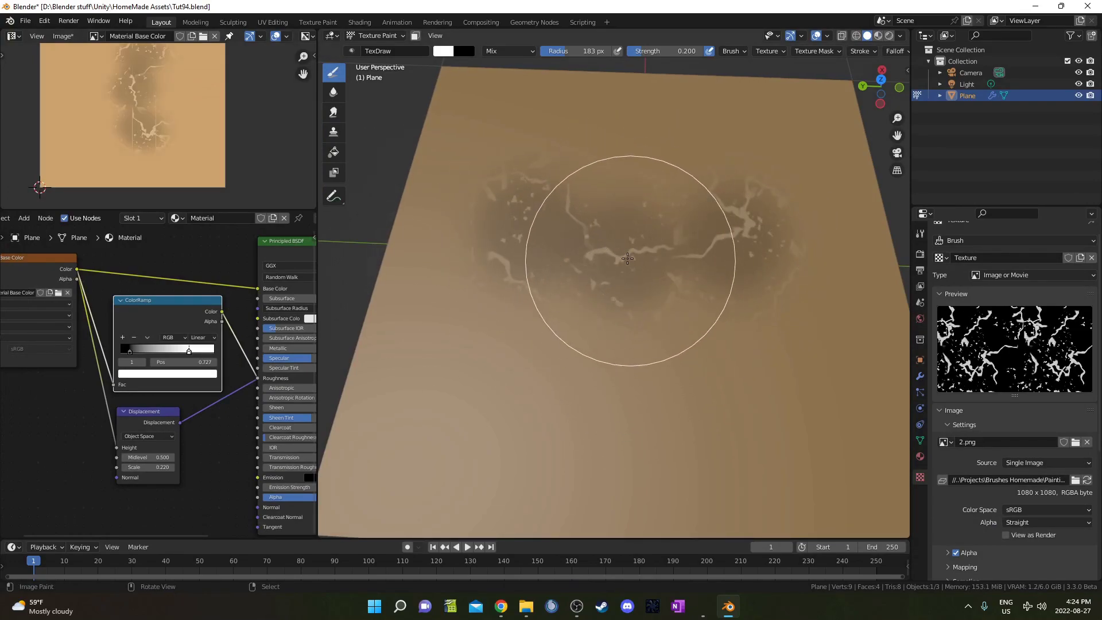
middle_click_drag(633, 269, 660, 265)
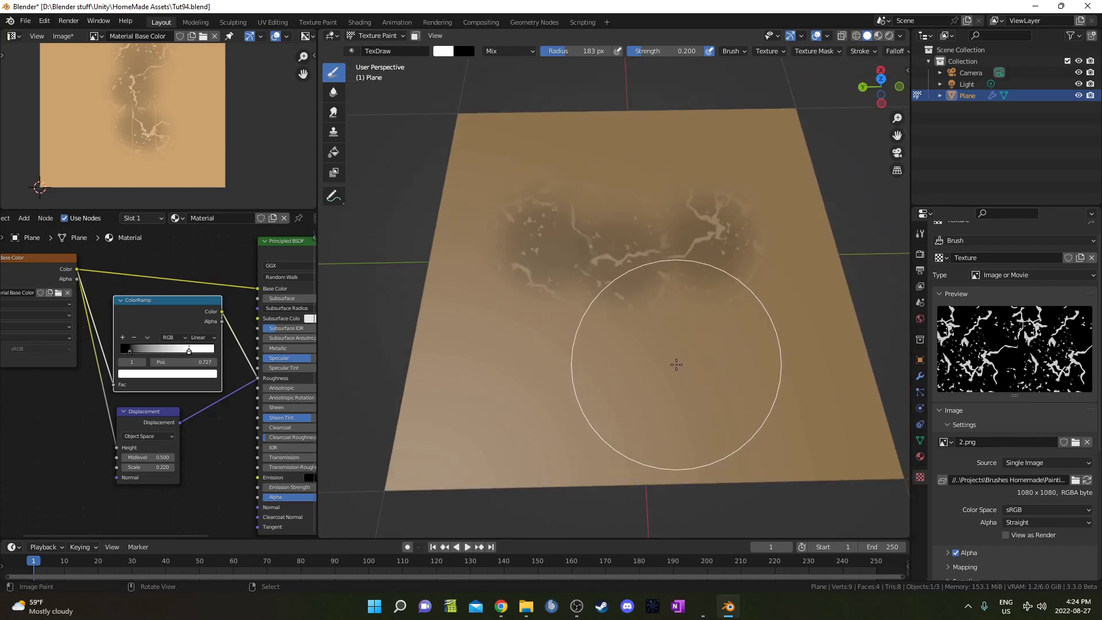
Examine the displaced crack pattern up close in Rendered shading, then return to Solid shading.
scroll(672, 344, "up", 3)
left_click(658, 202)
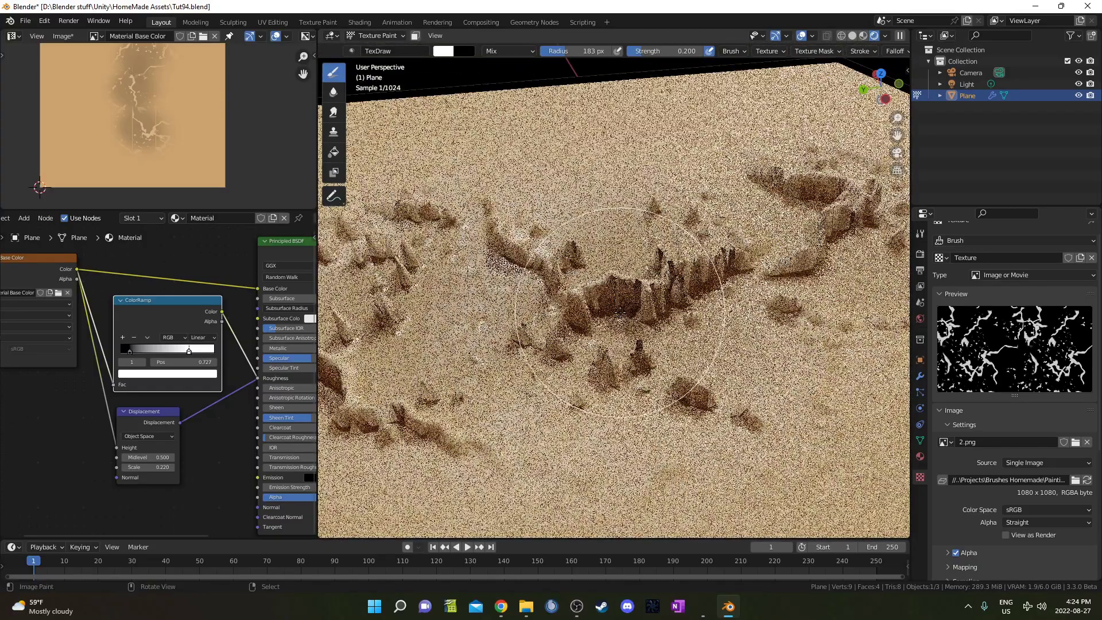
middle_click_drag(620, 312, 692, 395)
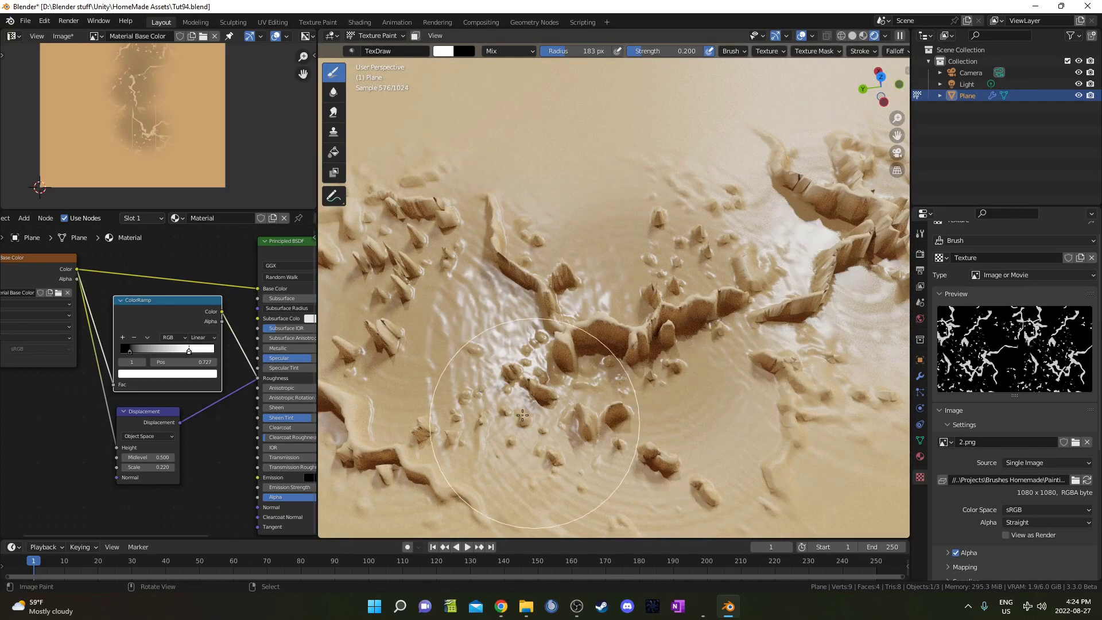
scroll(598, 384, "down", 2)
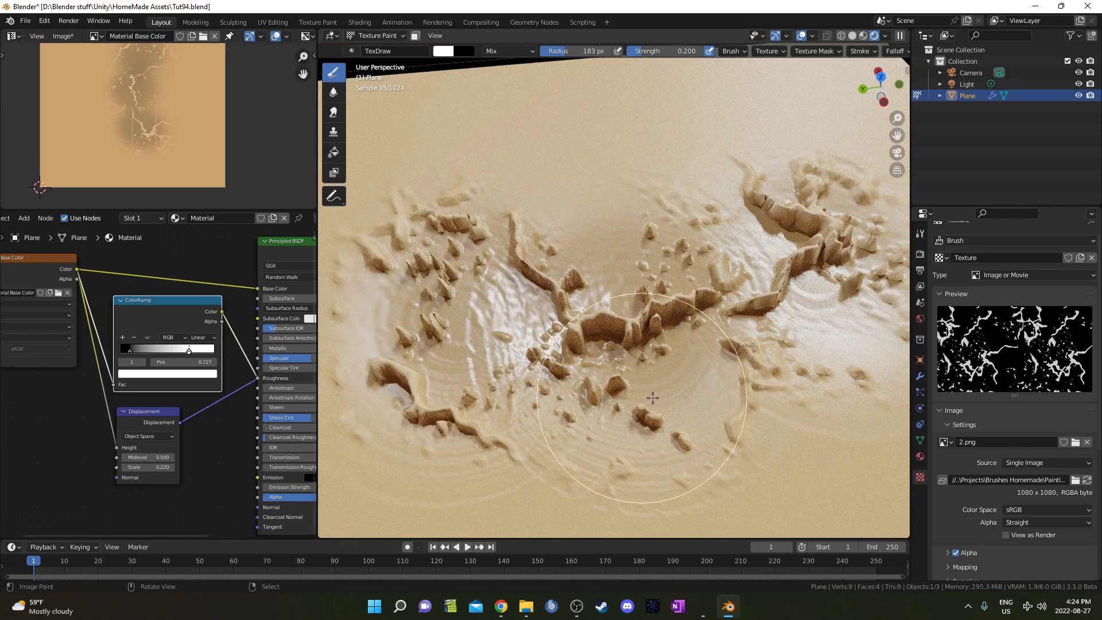
key("z")
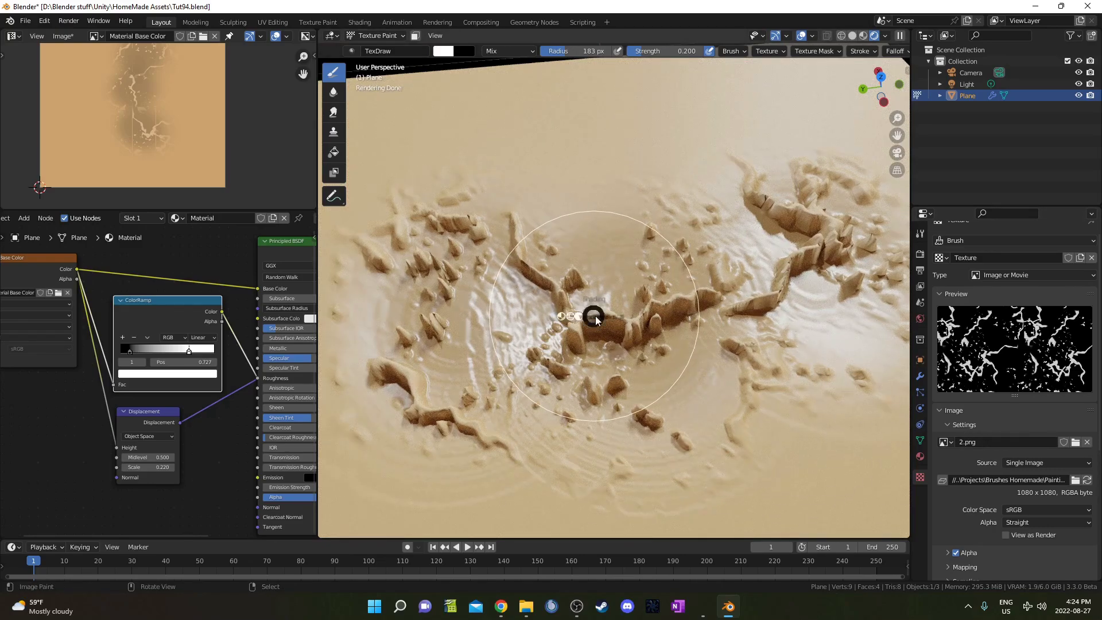
left_click(712, 324)
Set the alpha of the black stop in the brush texture's color ramp to 0.
scroll(1067, 365, "down", 9)
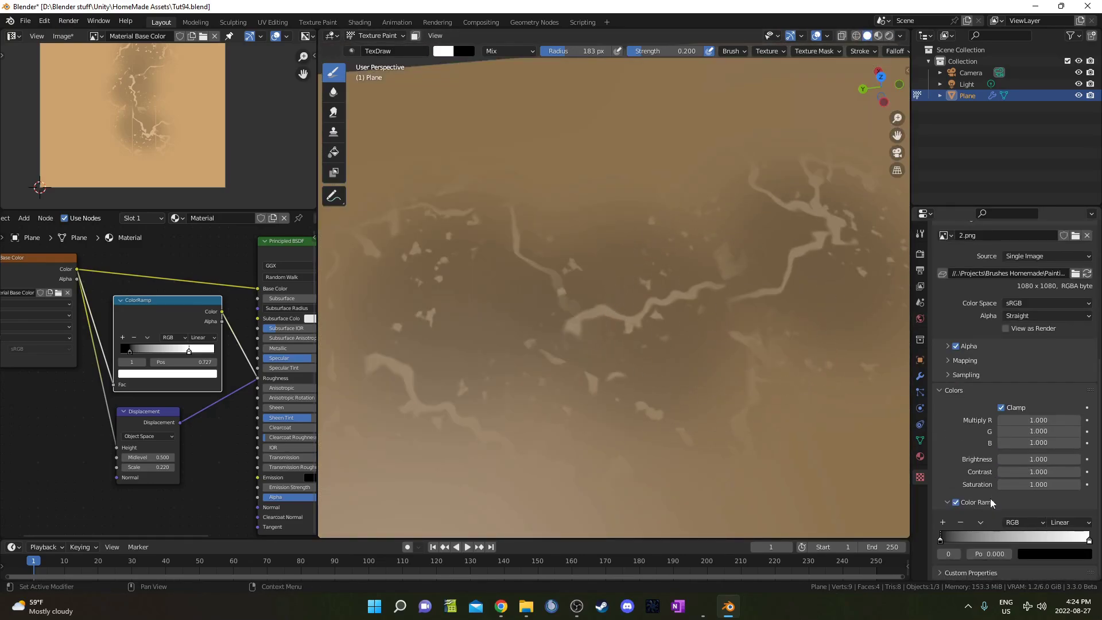
scroll(670, 406, "down", 3)
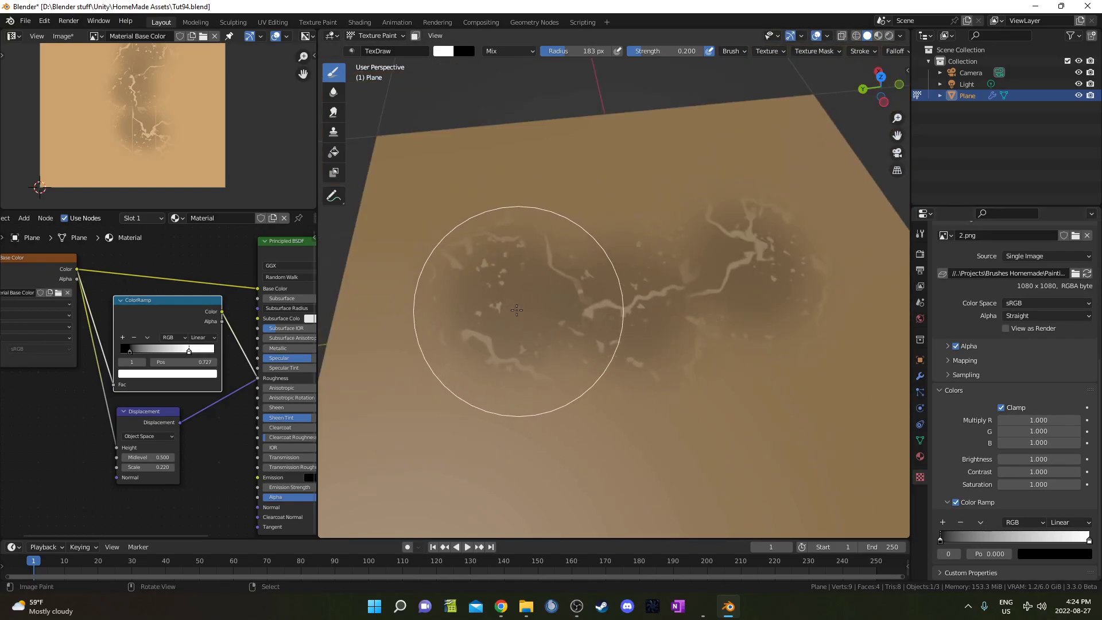
left_click(1047, 555)
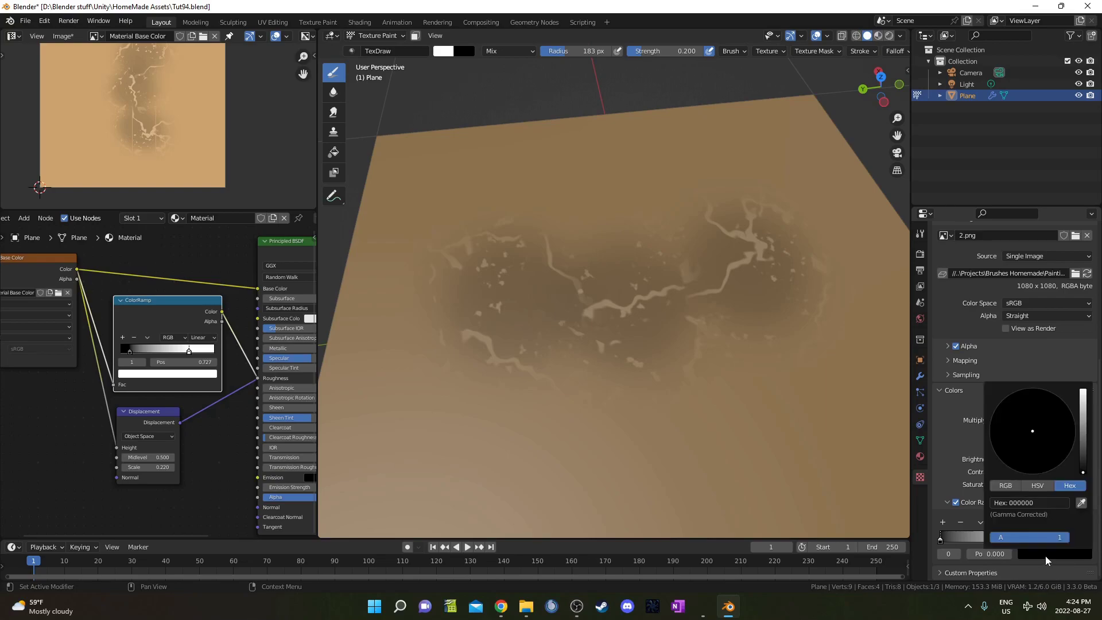
left_click_drag(1055, 542, 993, 543)
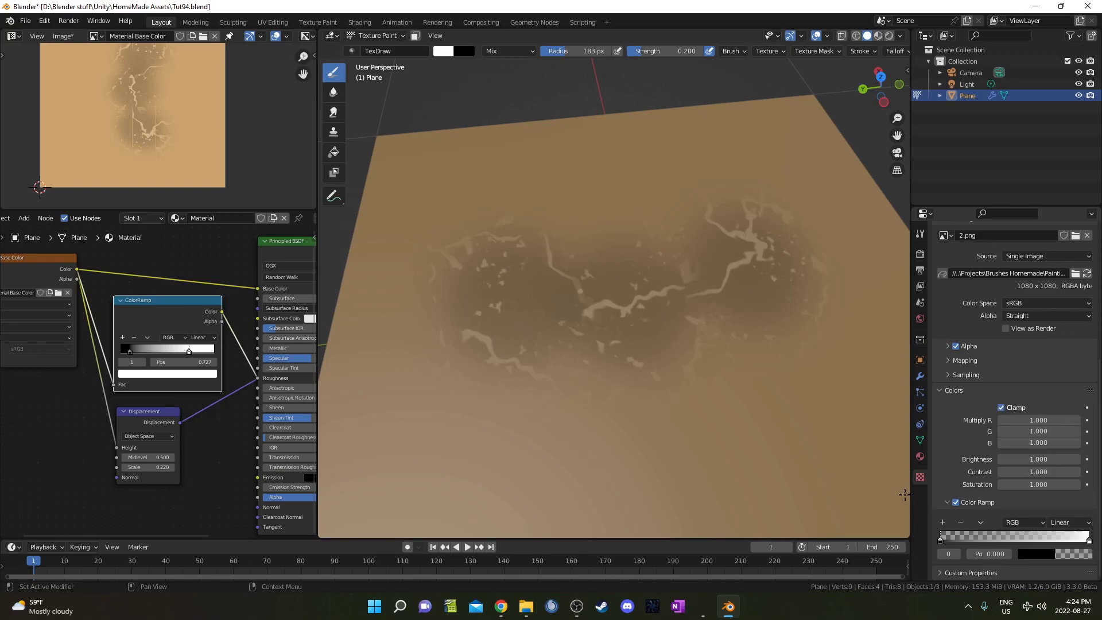
Paint the 2.png cracks down the plane below the existing patches and inspect their displacement in Rendered shading.
mouse_move(610, 438)
left_mouse_down()
mouse_move(742, 419)
mouse_move(461, 419)
mouse_move(463, 401)
mouse_move(551, 393)
left_mouse_up()
middle_click_drag(552, 393, 624, 326, "shift")
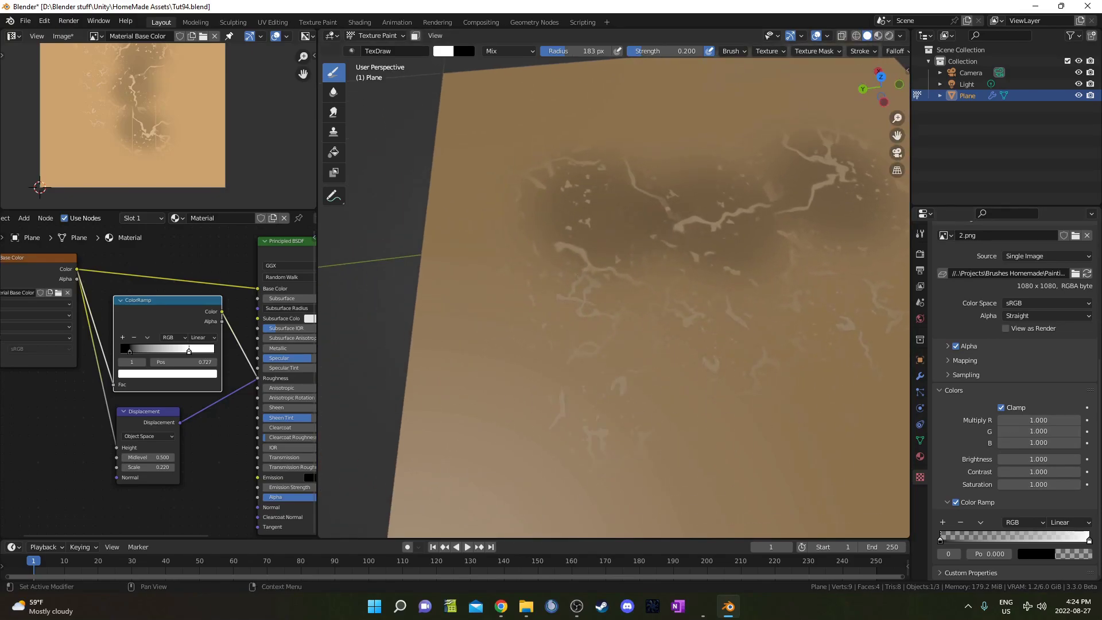
key("z")
left_click(605, 277)
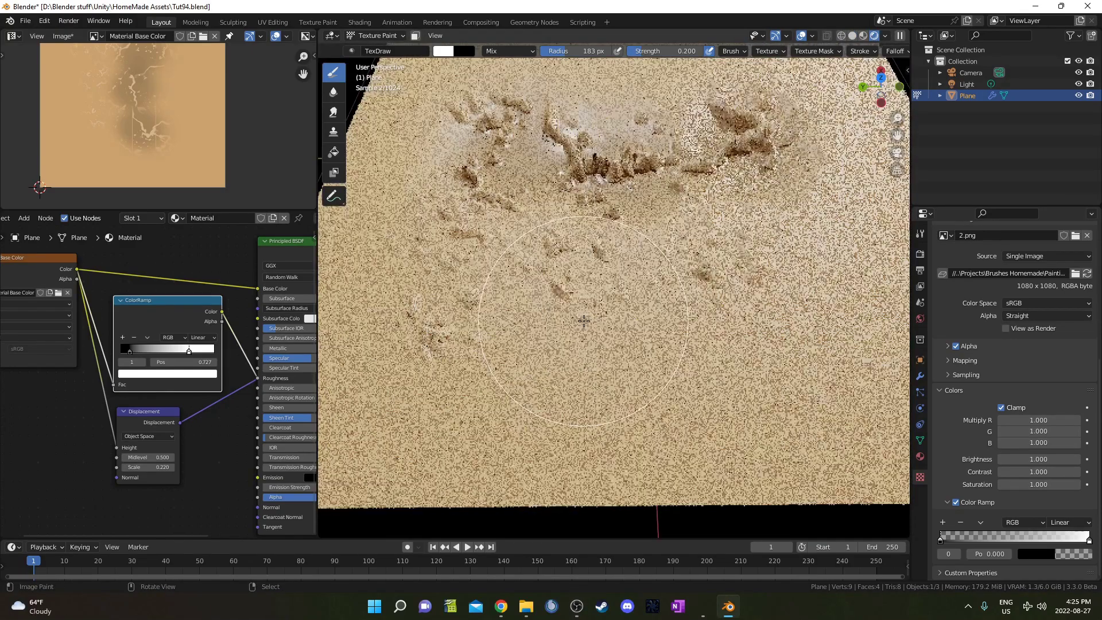
mouse_move(652, 280)
middle_mouse_down()
mouse_move(642, 283)
mouse_move(648, 222)
middle_mouse_up()
scroll(643, 283, "up", 5)
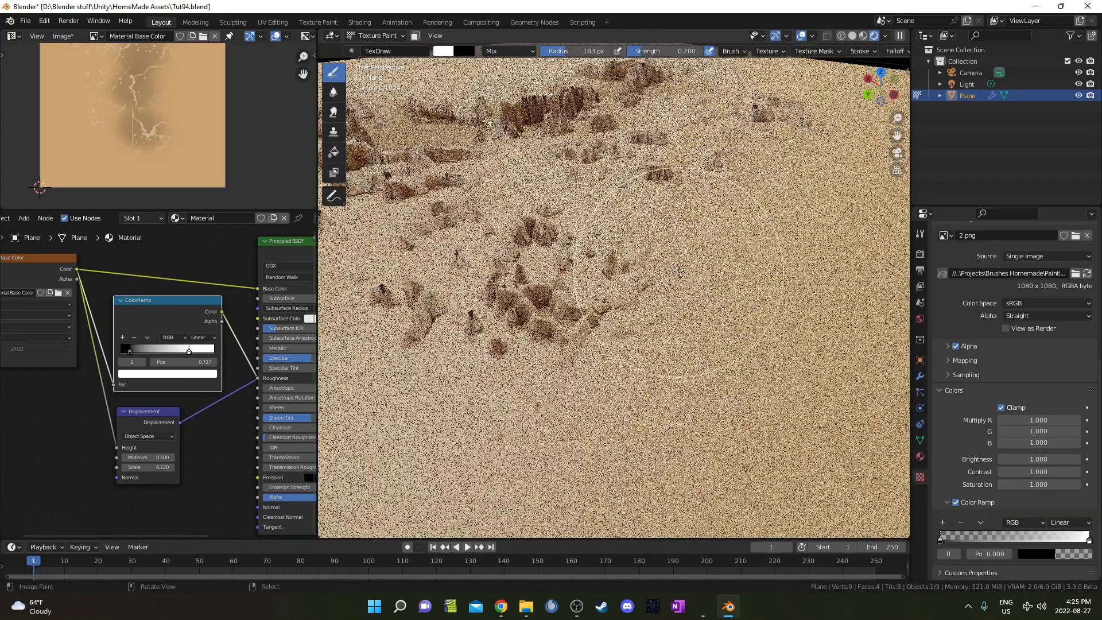
Flip the brush texture's color ramp, then paint a pale crack-patterned patch beside the existing ones in Solid shading.
left_click(981, 524)
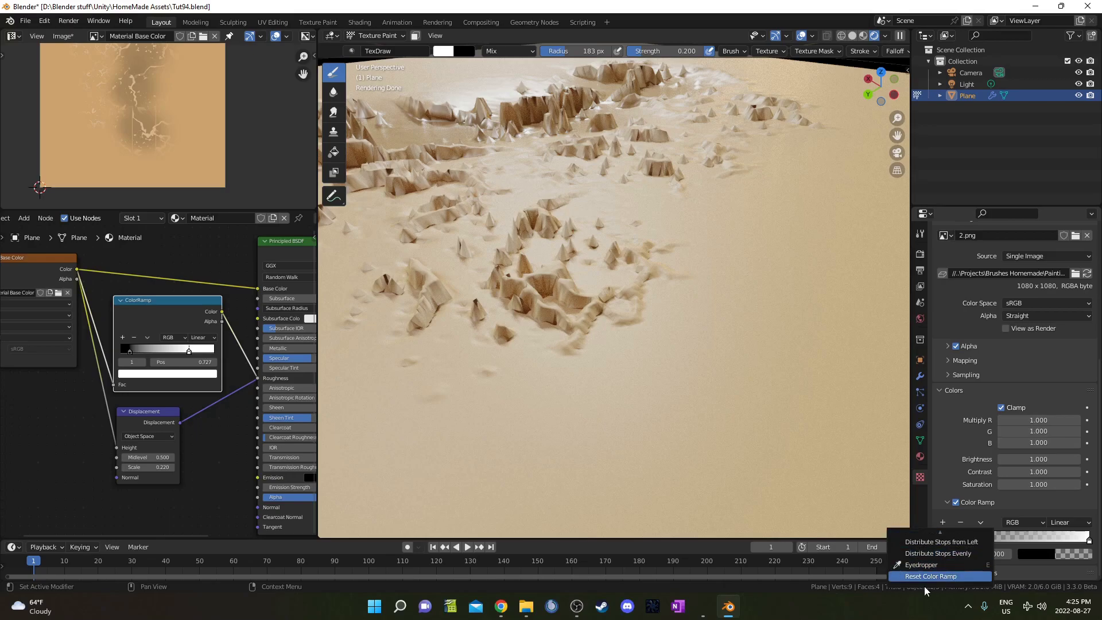
left_click(940, 540)
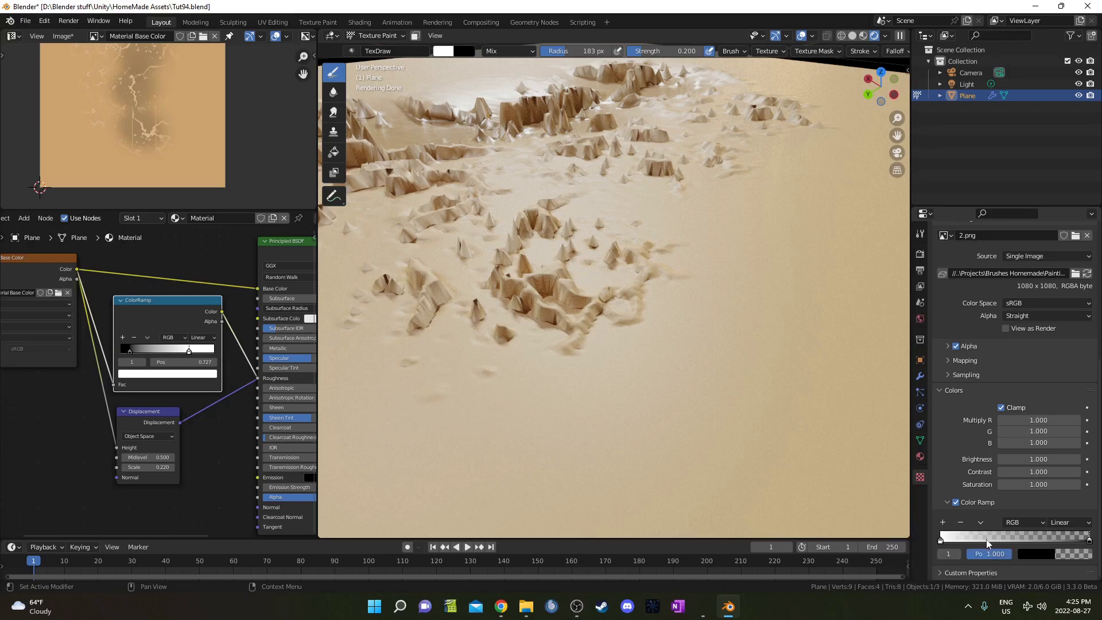
scroll(600, 317, "down", 5)
mouse_move(695, 339)
middle_mouse_down()
mouse_move(750, 347)
mouse_move(670, 380)
middle_mouse_up()
key("z")
left_click(731, 312)
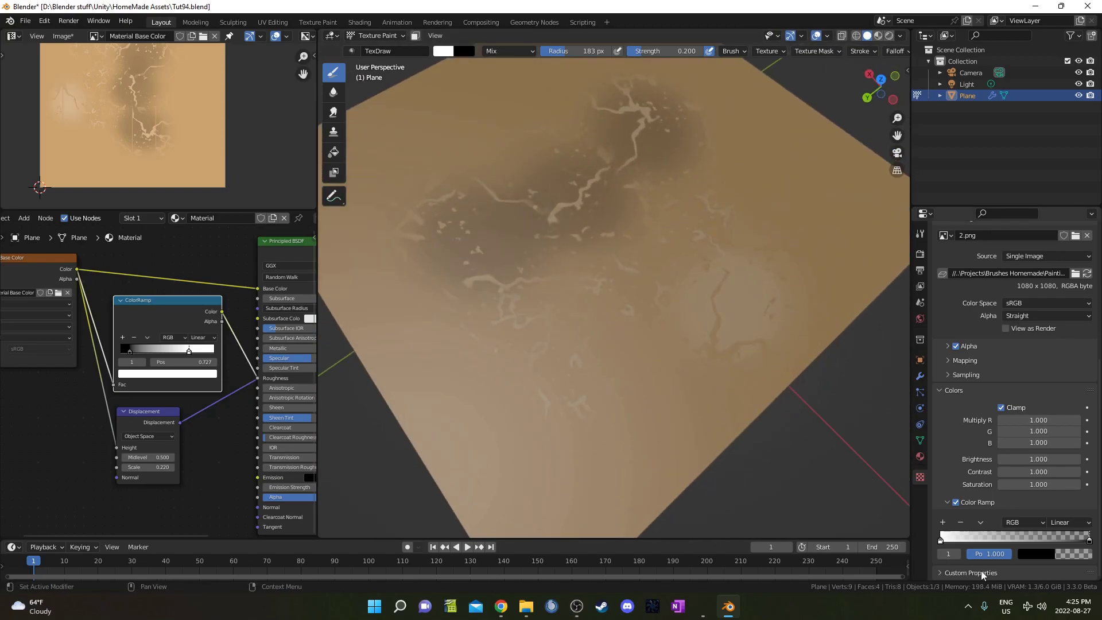
Restore the black color ramp stop's alpha to 1 and set the white stop's alpha to 0.
left_click(1052, 558)
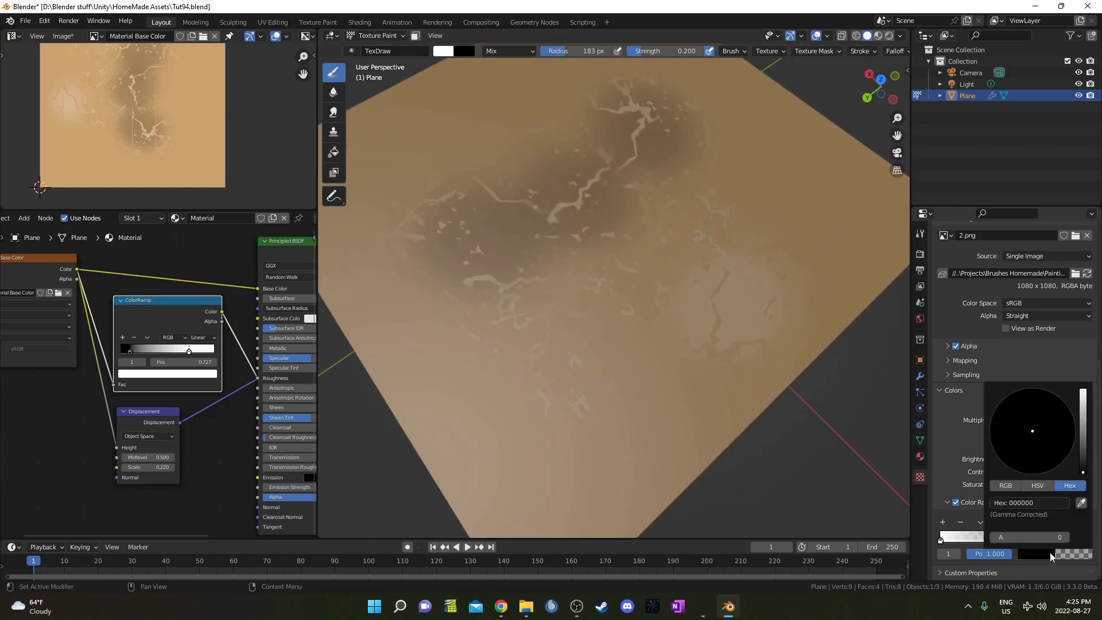
left_click(941, 541)
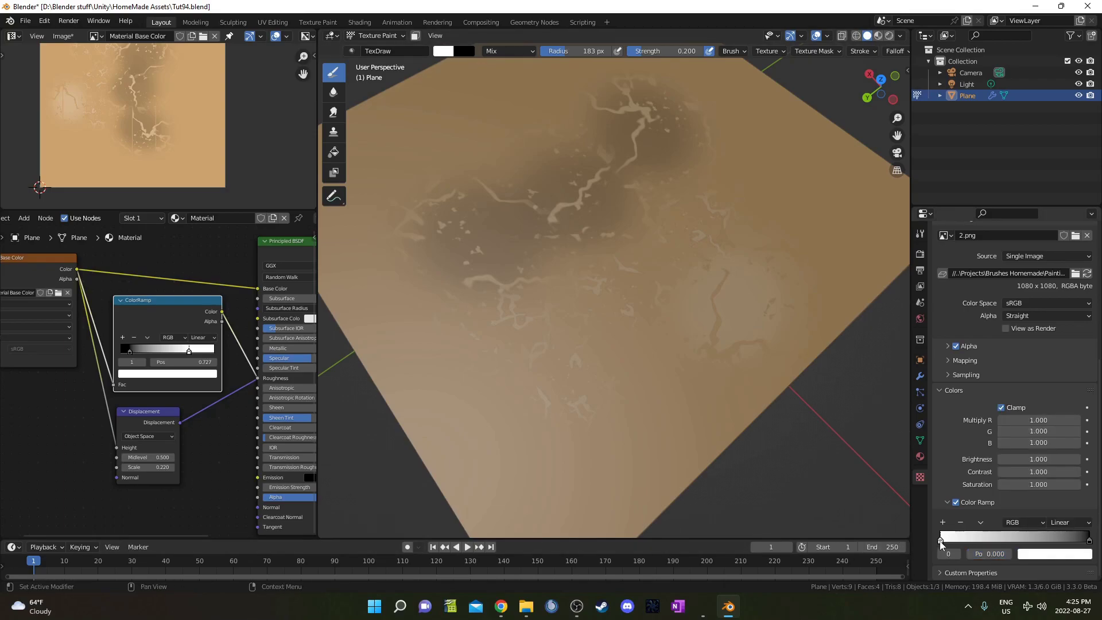
left_click(1032, 557)
left_click_drag(1047, 537, 991, 537)
Paint two strokes of the crack pattern on the plane with the transparent-white color ramp.
middle_click_drag(635, 402, 738, 330)
mouse_move(738, 330)
left_mouse_down()
mouse_move(775, 354)
mouse_move(726, 406)
mouse_move(787, 370)
left_mouse_up()
middle_click_drag(787, 369, 687, 310, "shift")
mouse_move(686, 310)
left_mouse_down()
mouse_move(672, 308)
mouse_move(746, 397)
left_mouse_up()
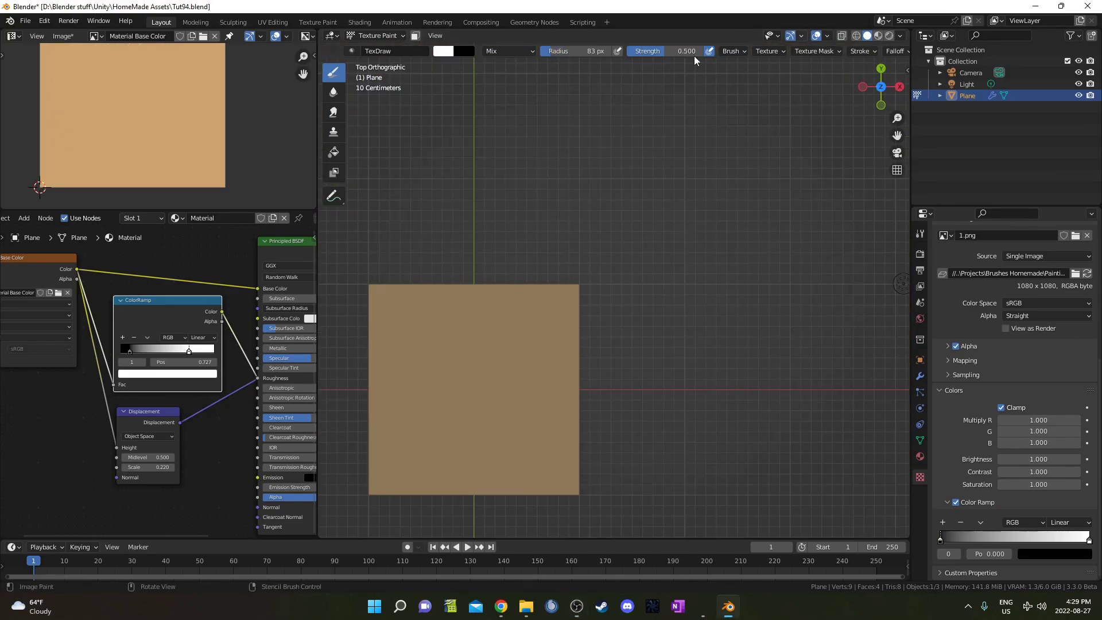
Examine how the 1.png stencil overlay sits over the plane in top view at different zoom levels and view positions.
scroll(593, 414, "up", 2)
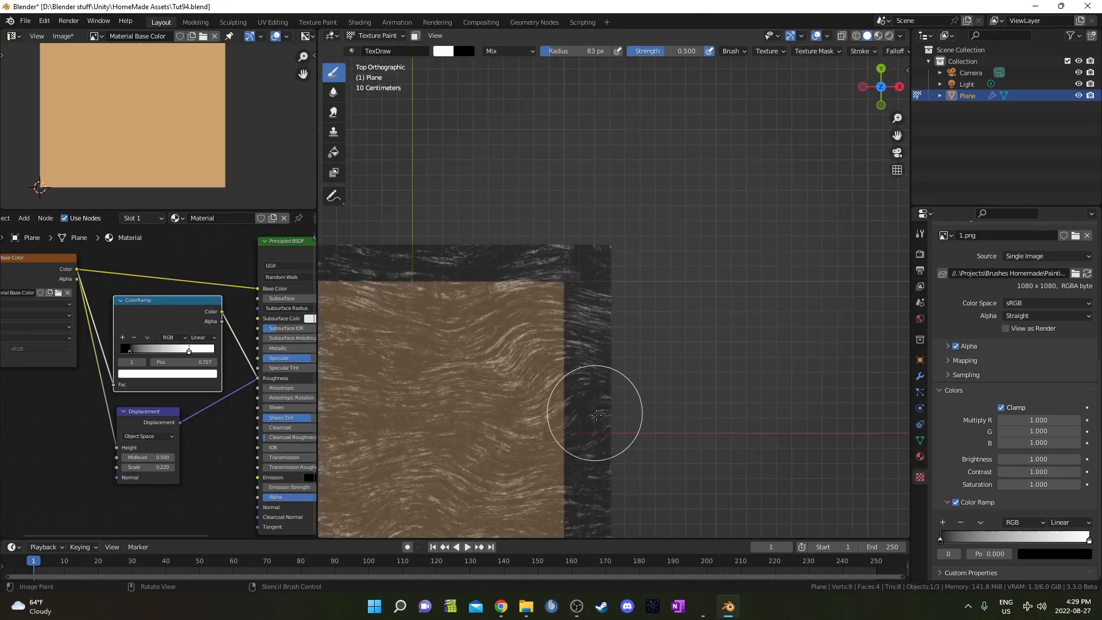
middle_click_drag(634, 426, 723, 385, "shift")
scroll(780, 384, "down", 1)
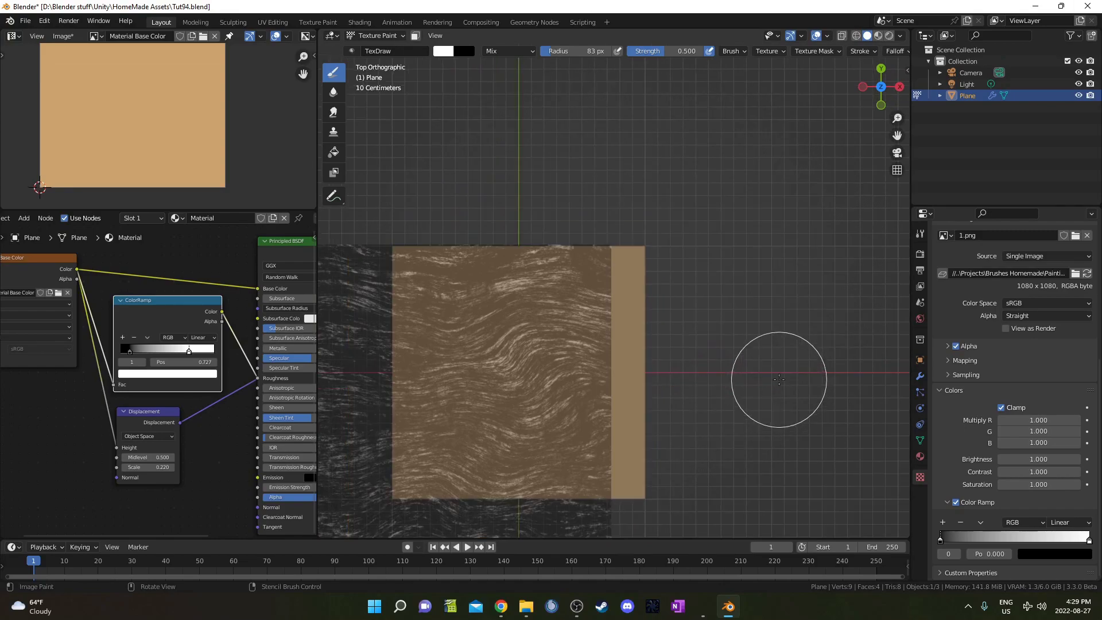
scroll(712, 387, "up", 1)
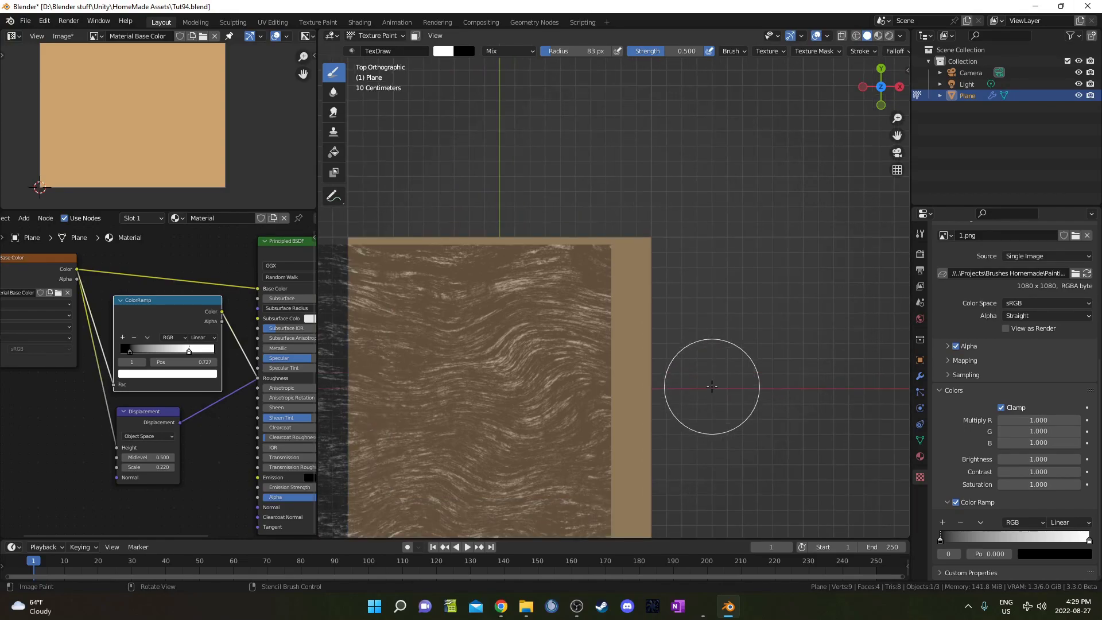
scroll(712, 387, "down", 1)
scroll(712, 386, "up", 1)
scroll(713, 387, "down", 1)
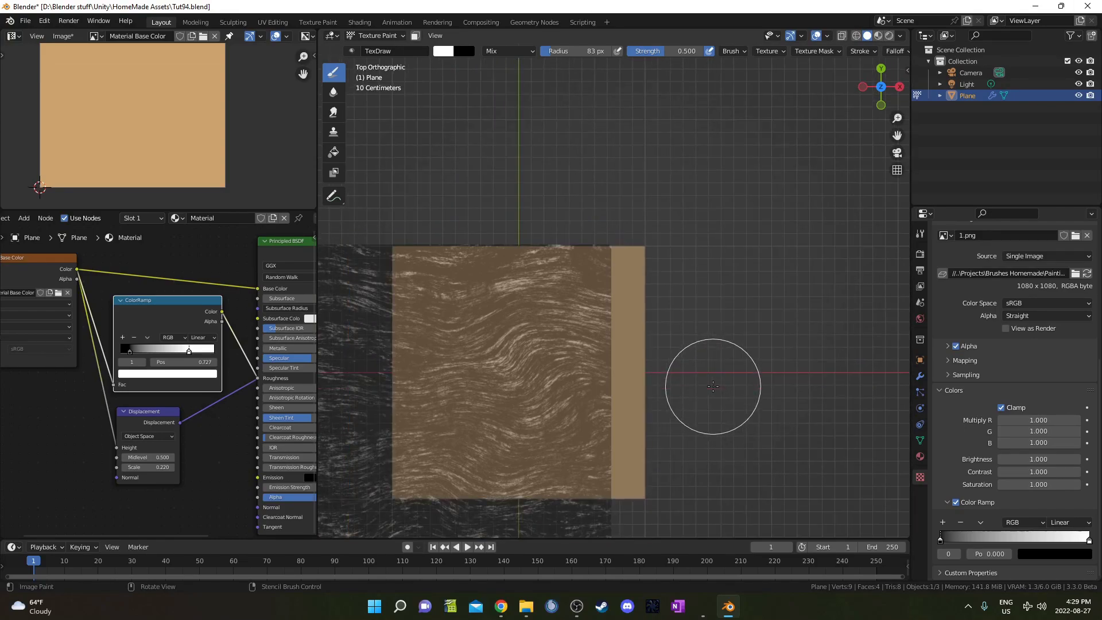
scroll(713, 387, "up", 1)
scroll(714, 388, "down", 2)
mouse_move(720, 390)
middle_mouse_down("shift")
mouse_move(671, 392)
mouse_move(640, 412)
mouse_move(692, 423)
mouse_move(678, 368)
mouse_move(683, 401)
mouse_move(677, 372)
mouse_move(745, 371)
middle_mouse_up("shift")
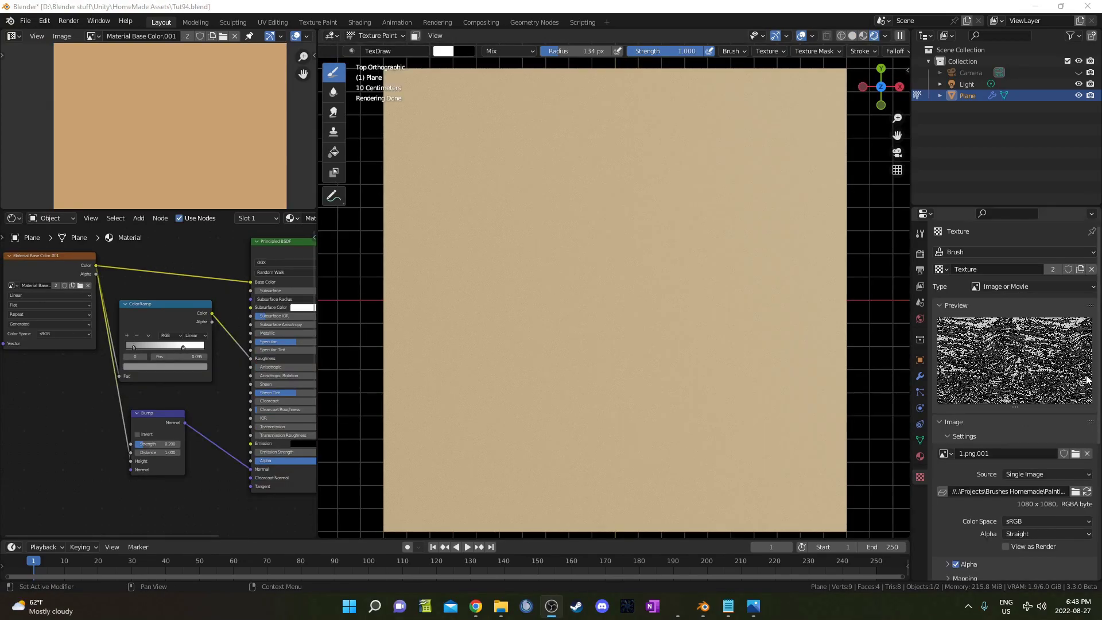
Load 1.png as the brush texture image and select the black end stop of its color ramp.
left_click(1076, 455)
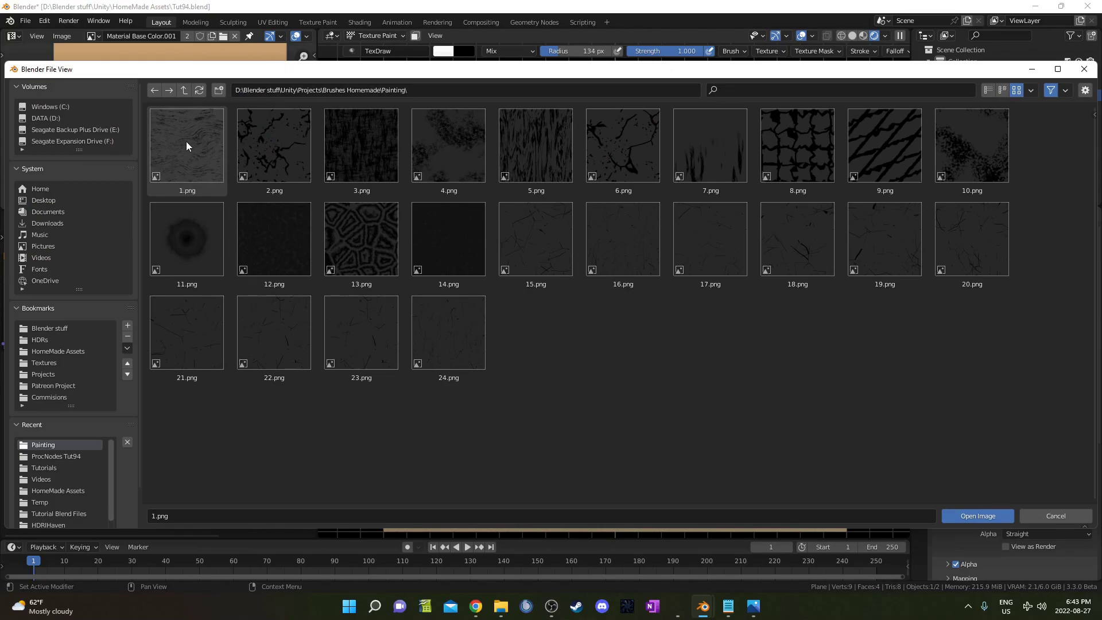
double_click(187, 145)
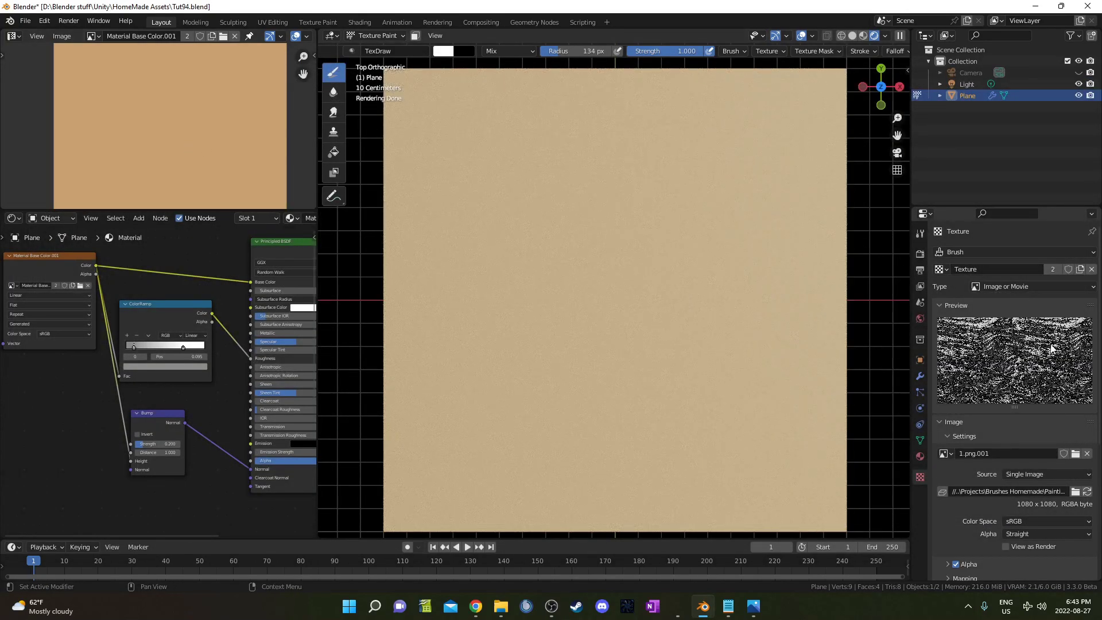
scroll(1027, 479, "down", 8)
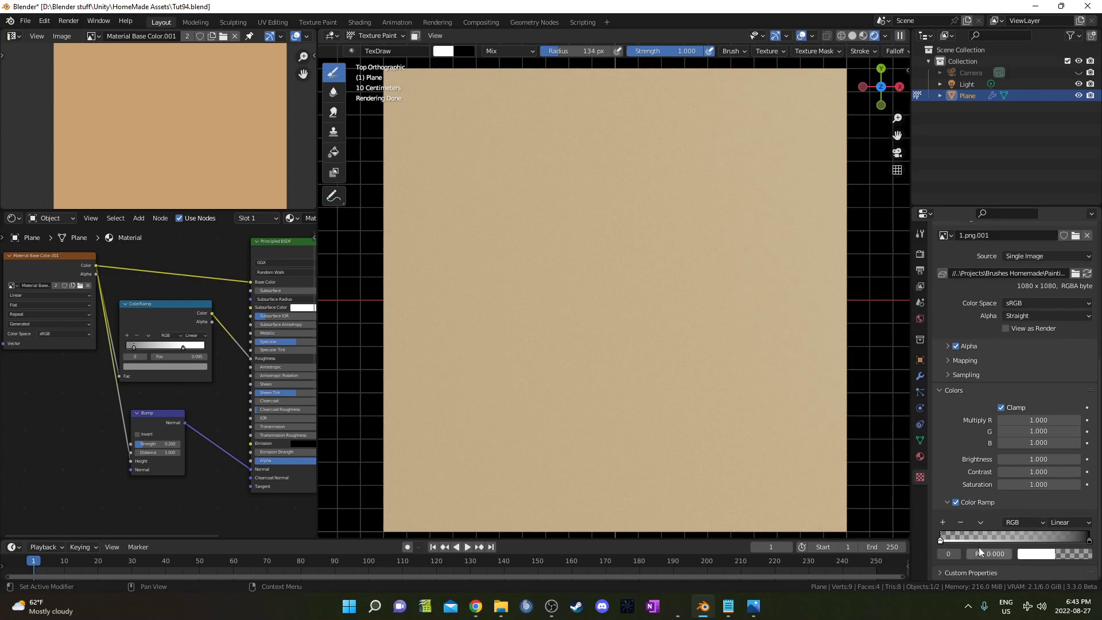
left_click(1090, 541)
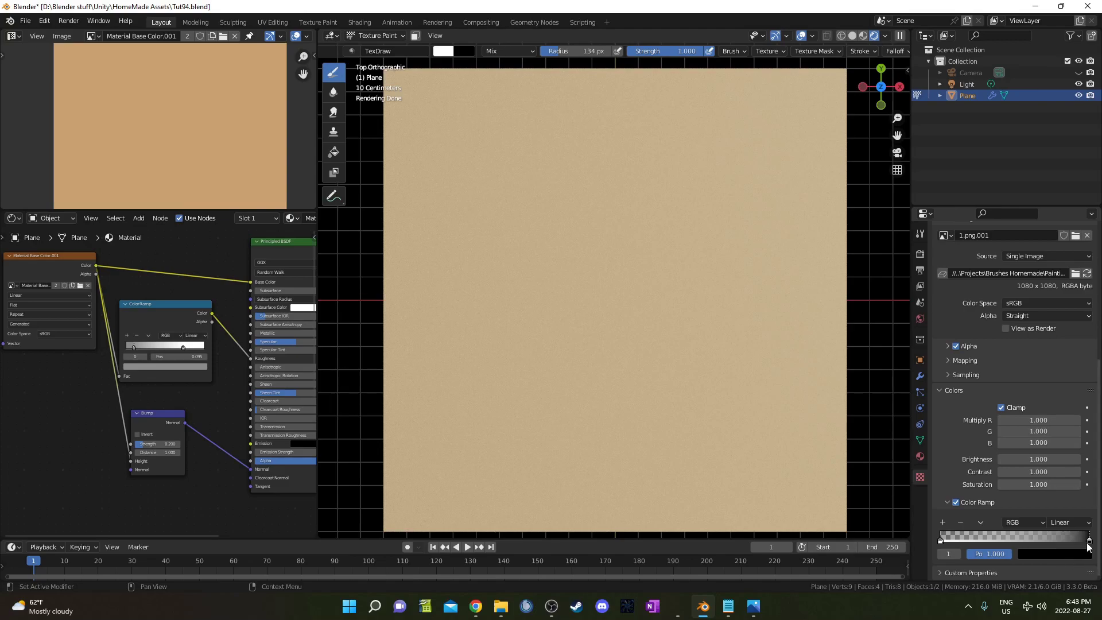
Paint a horizontal band of the 1.png pattern across the middle of the plane using the Random texture mapping.
left_click(921, 234)
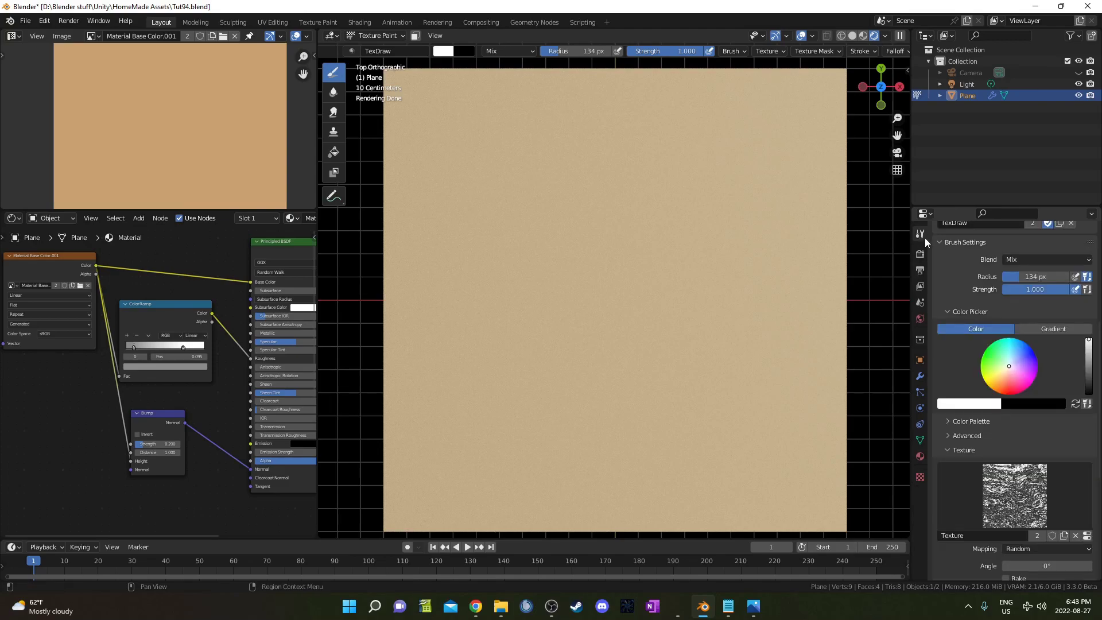
scroll(1010, 367, "down", 10)
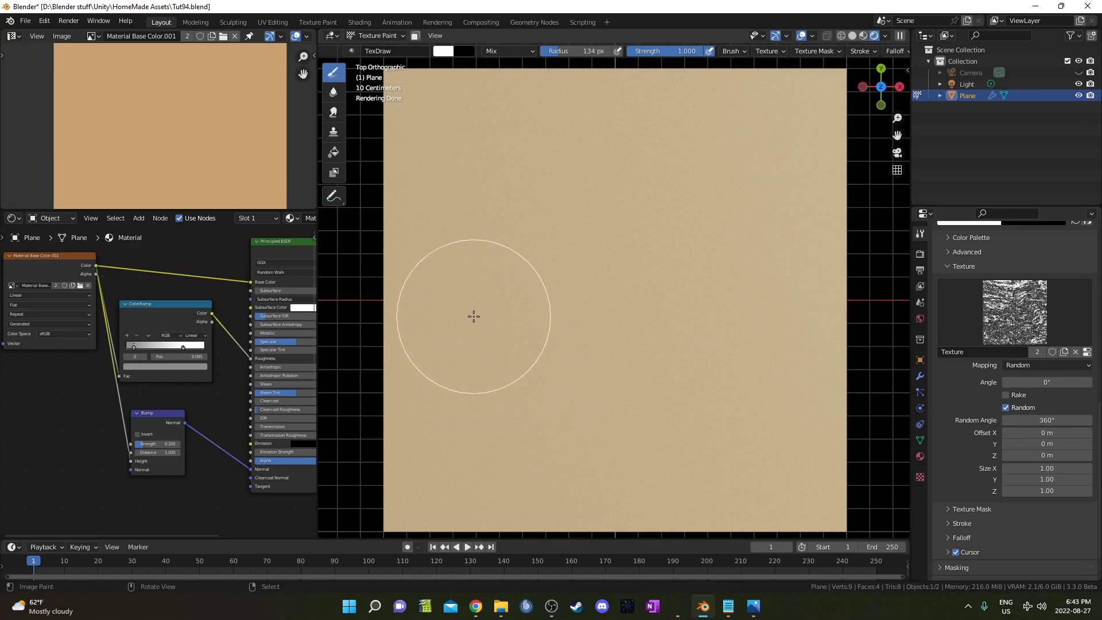
scroll(430, 293, "down", 1)
scroll(439, 297, "up", 2)
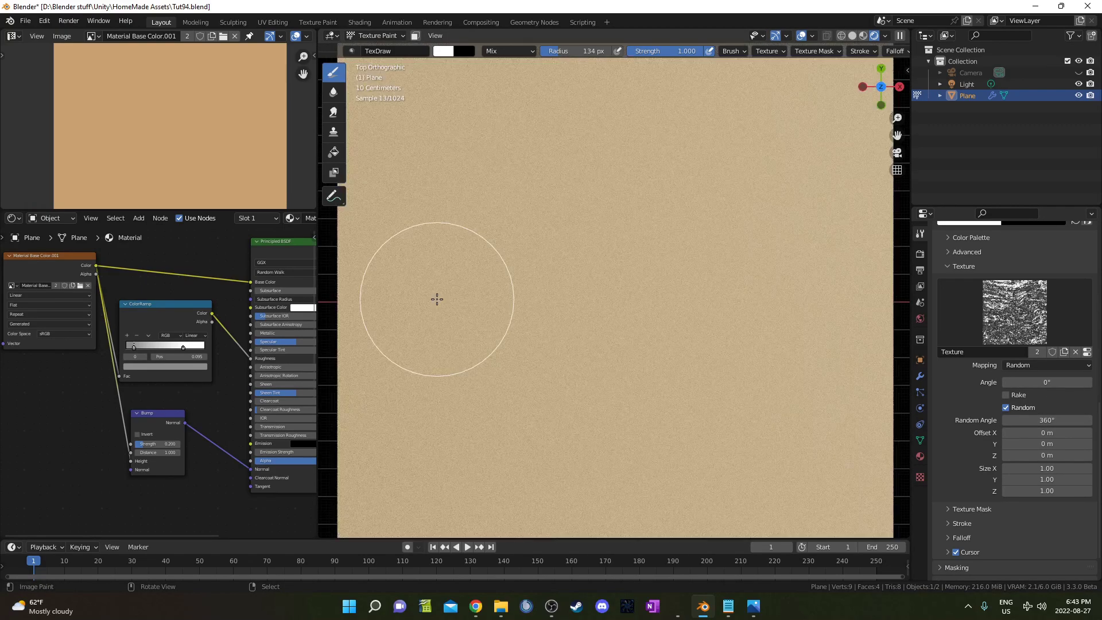
scroll(434, 298, "down", 1)
left_click_drag(662, 300, 839, 299)
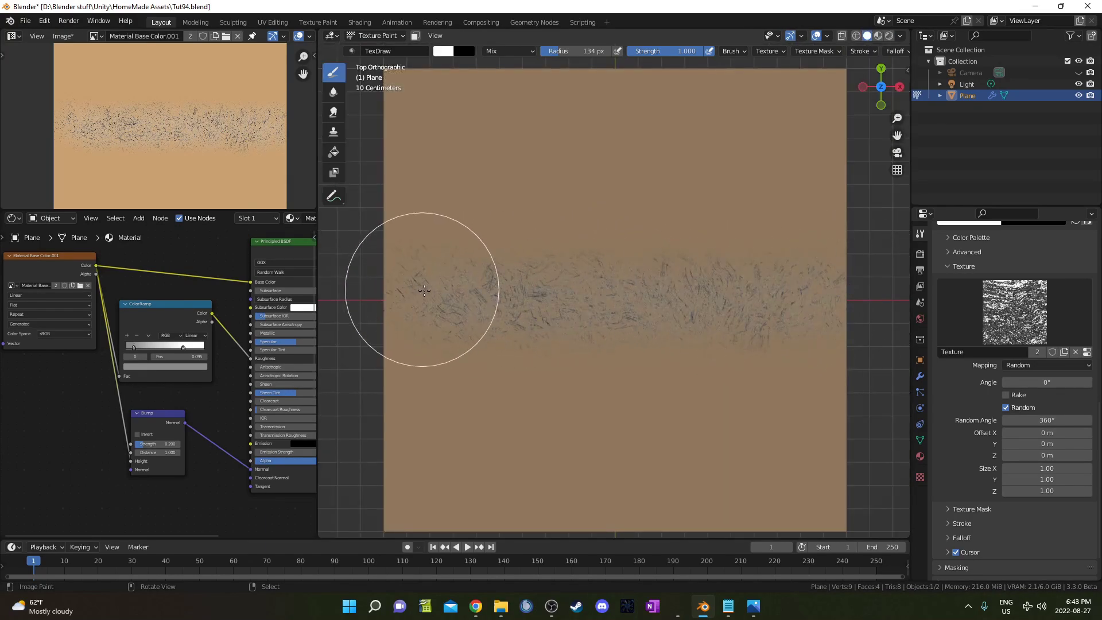
Add a red stop at position 0.500 to the brush texture's color ramp and paint a band above the middle one.
left_click(920, 477)
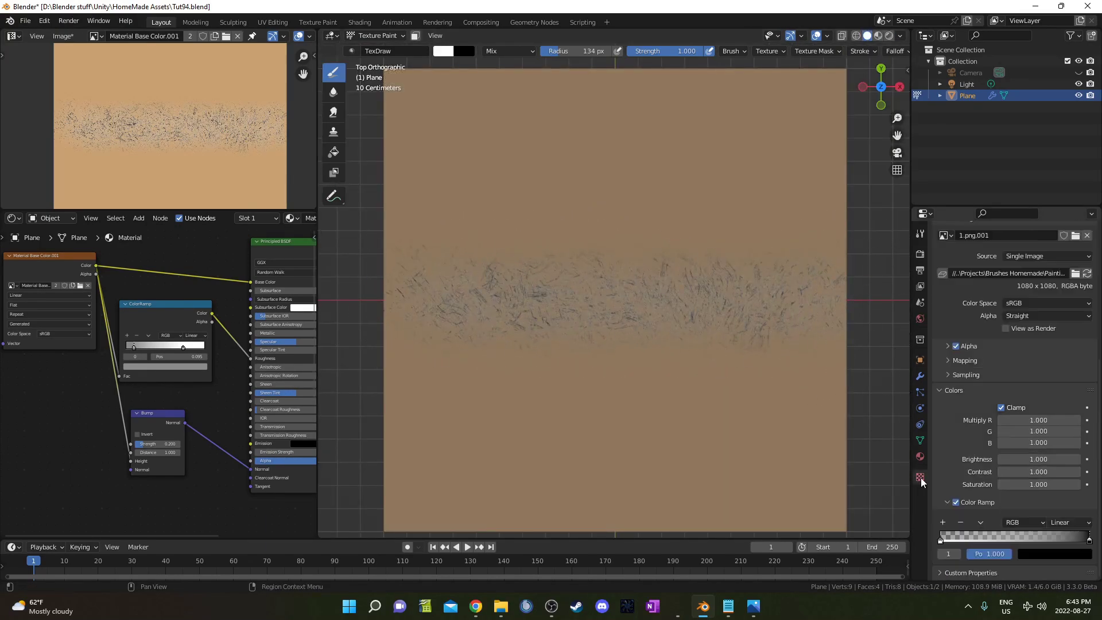
scroll(985, 501, "up", 1)
left_click(944, 546)
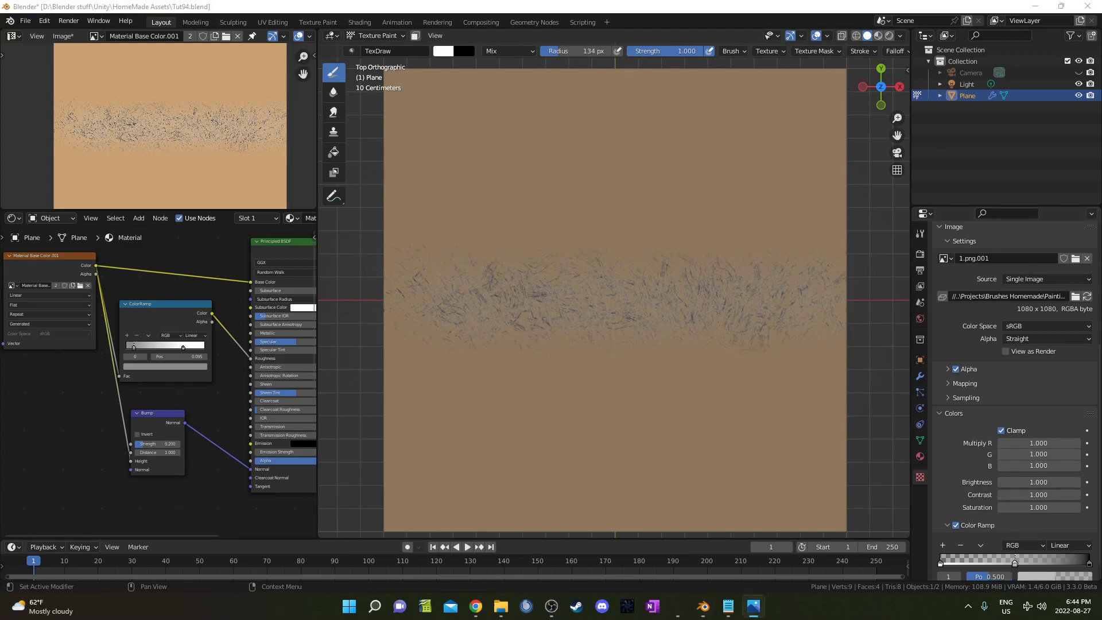
left_click(1016, 566)
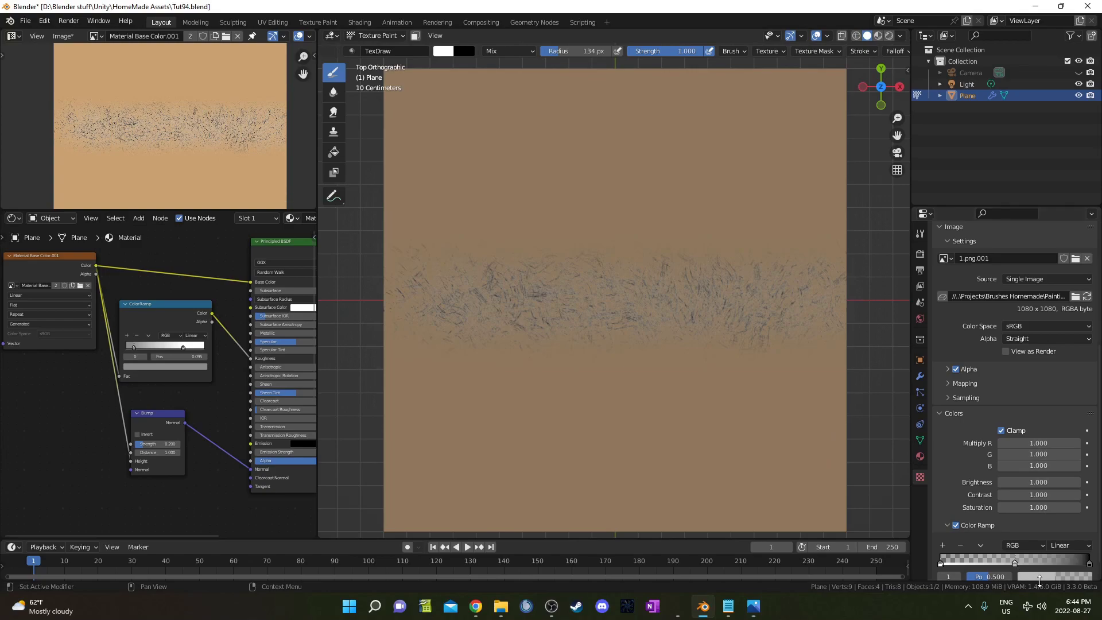
left_click(1041, 577)
left_click_drag(1029, 490, 1034, 482)
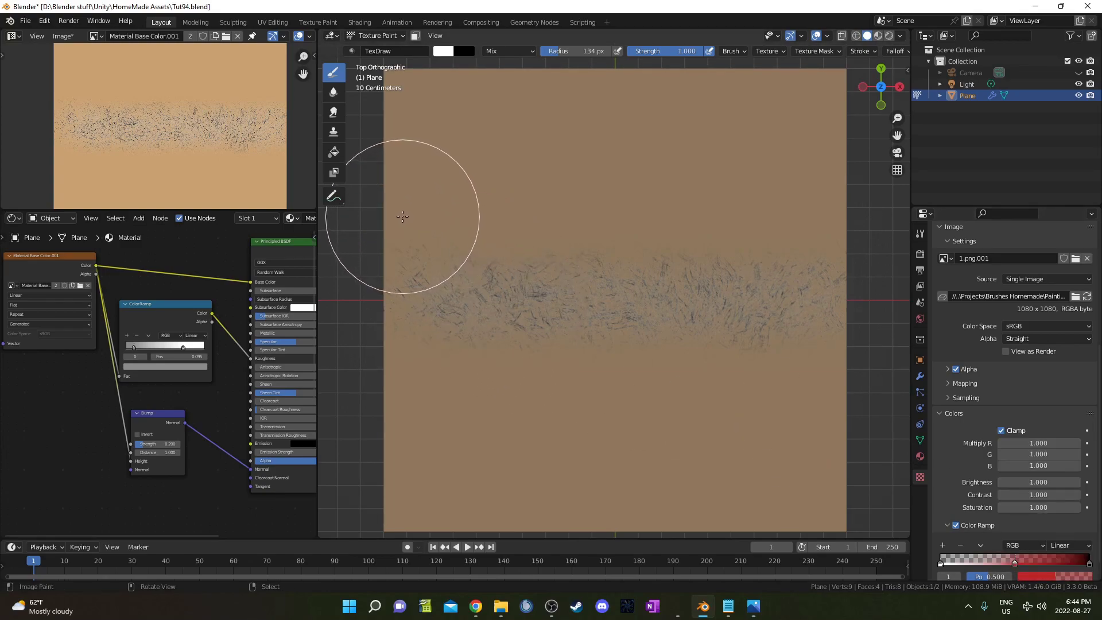
mouse_move(399, 216)
left_mouse_down()
mouse_move(787, 201)
mouse_move(850, 218)
left_mouse_up()
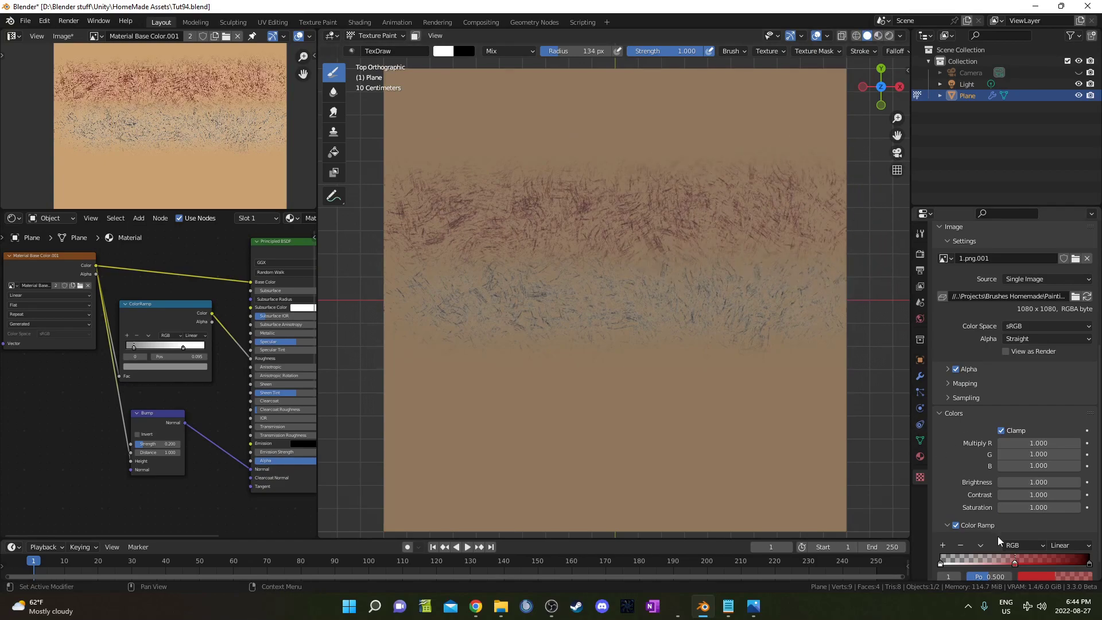
Recolor the middle ramp stop to blue-violet (R 0.098, G 0.028, B 0.500) and paint a band above the red one.
left_click(1045, 577)
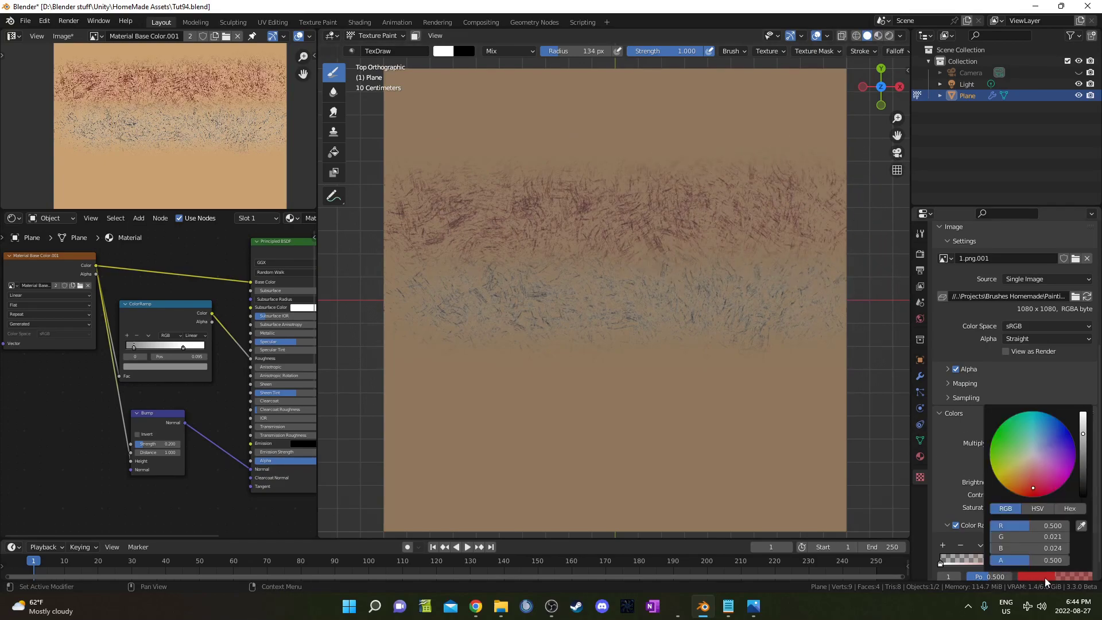
left_click(1063, 446)
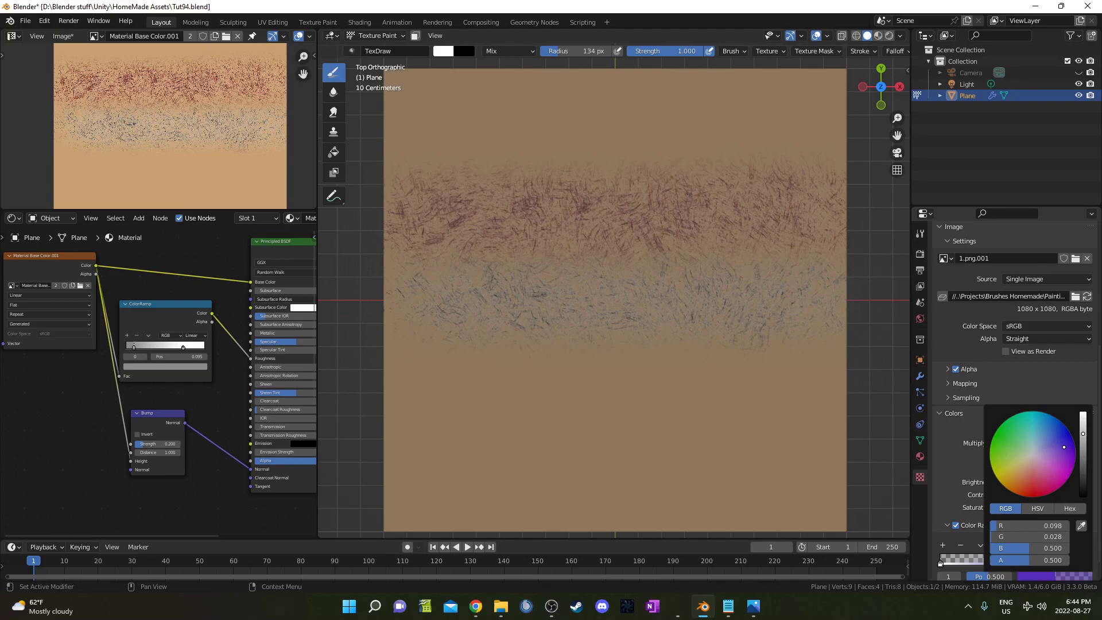
mouse_move(406, 122)
left_mouse_down()
mouse_move(468, 135)
mouse_move(755, 133)
left_mouse_up()
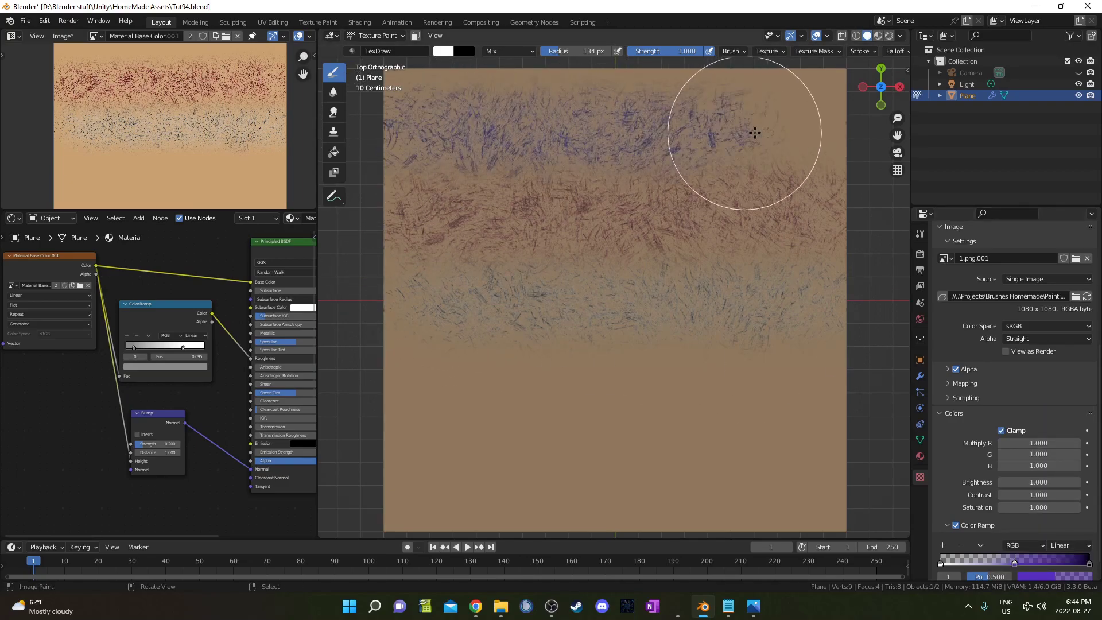
Recolor the middle stop of the brush ramp to green and paint a horizontal band just below the dark middle band.
left_click(1044, 576)
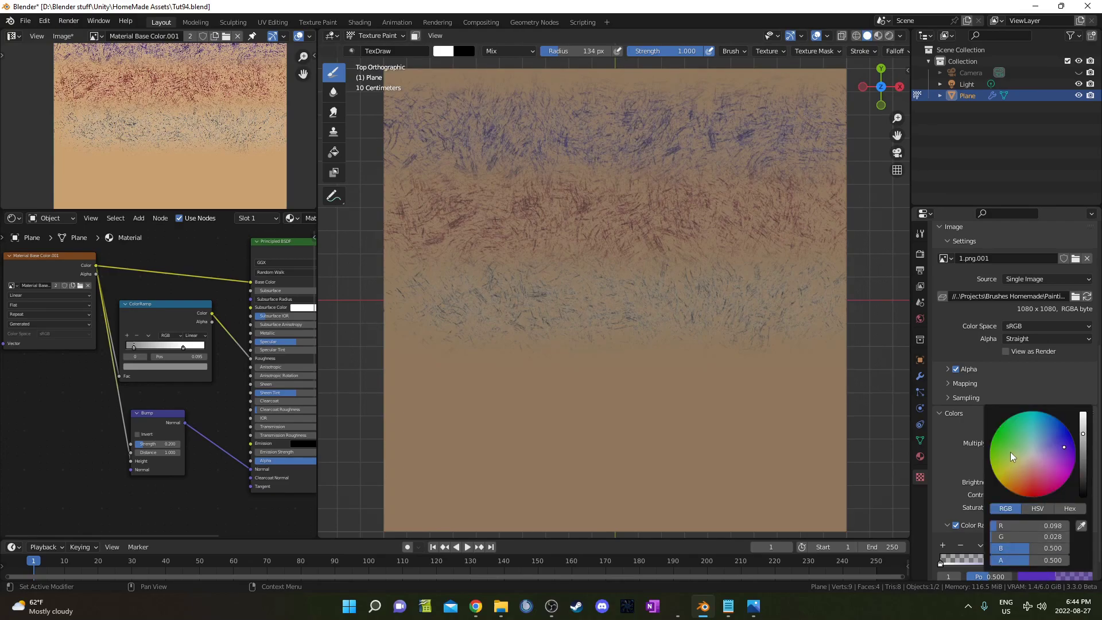
left_click_drag(1012, 458, 1006, 447)
scroll(1000, 455, "down", 4)
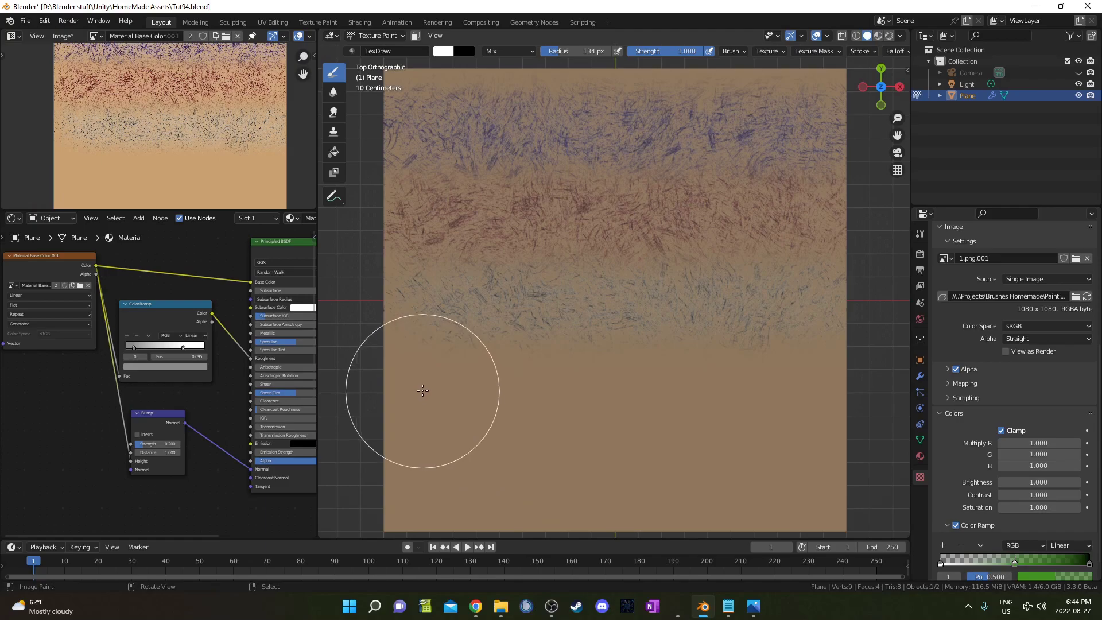
mouse_move(403, 387)
left_mouse_down()
mouse_move(480, 401)
mouse_move(812, 381)
left_mouse_up()
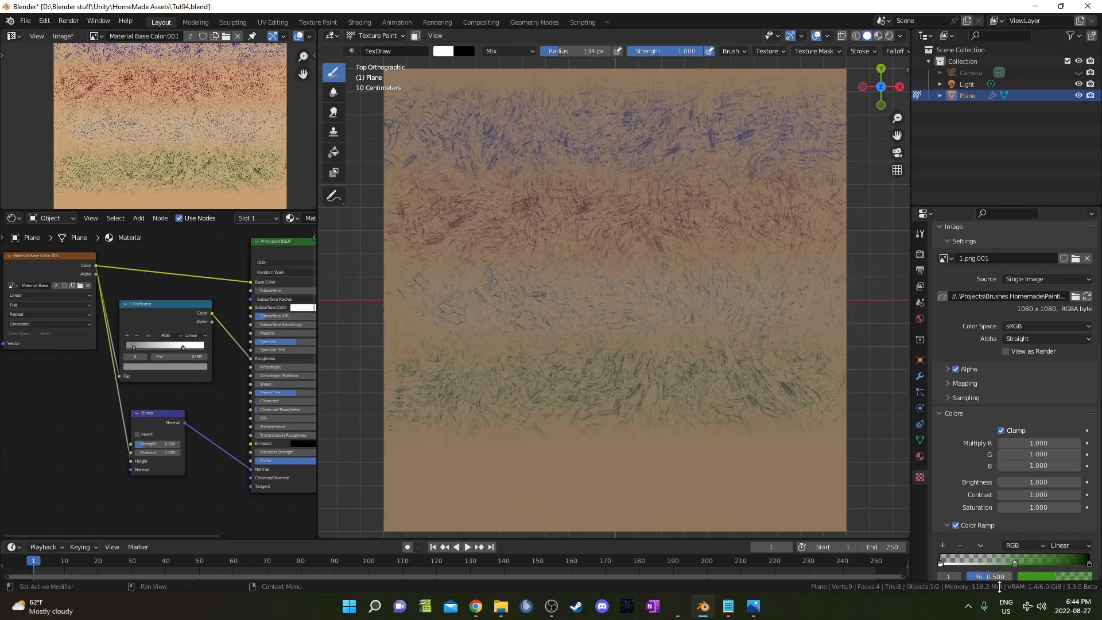
Recolor the middle ramp stop to magenta (R 0.302, G 0.016, B 0.189) and paint a band below the green one.
left_click(1039, 578)
left_click(1055, 477)
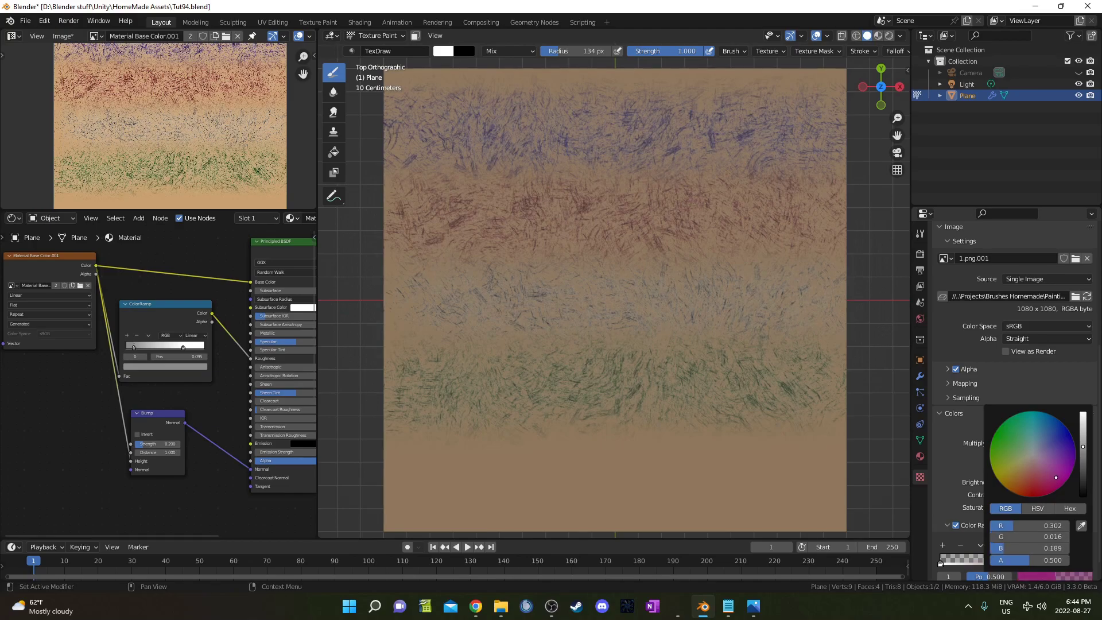
left_click_drag(394, 467, 838, 471)
Show the plane in rendered shading and examine the bump relief of the painted bands close up from low angles.
scroll(632, 395, "down", 4)
middle_click_drag(632, 394, 664, 362)
scroll(664, 362, "up", 6)
scroll(670, 363, "down", 2)
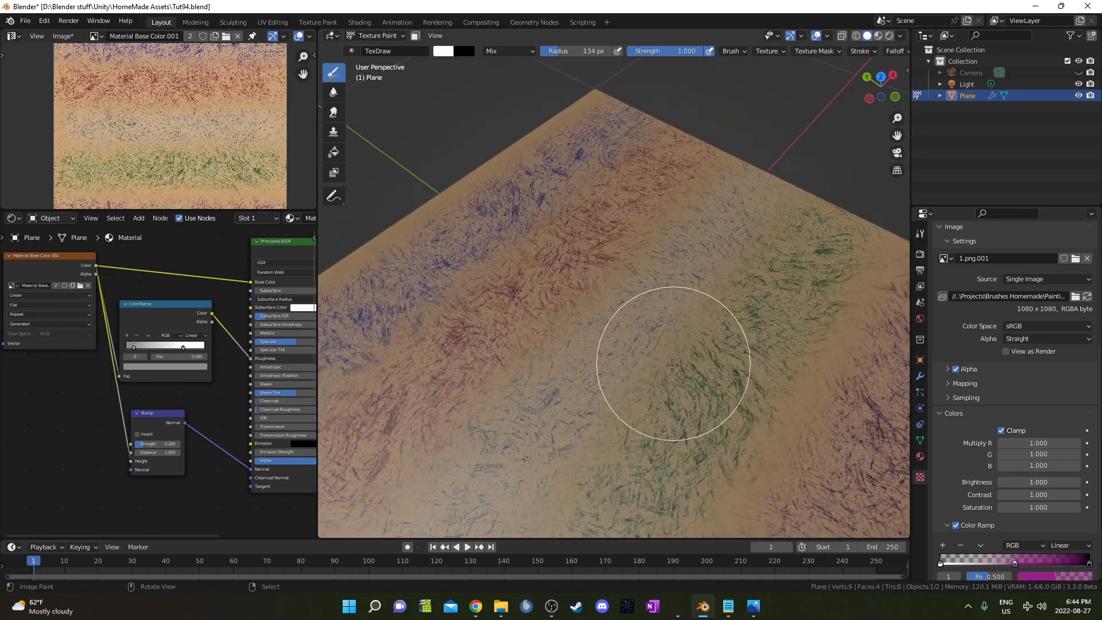
scroll(655, 347, "up", 1)
key("z")
left_click(632, 156)
middle_click_drag(698, 401, 756, 324)
middle_click_drag(758, 374, 783, 389)
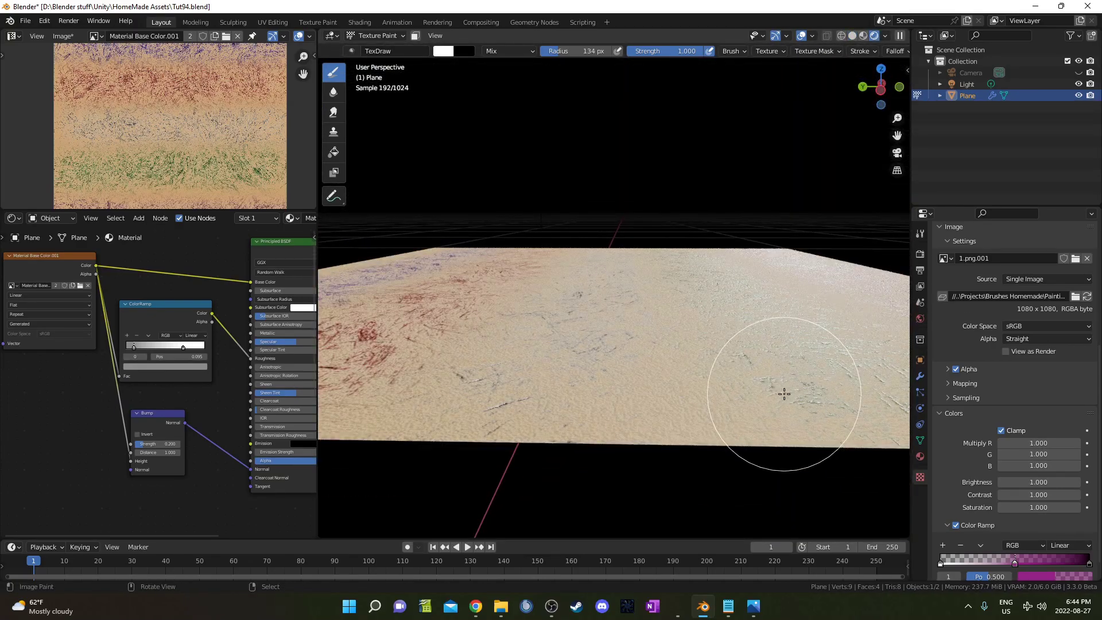
scroll(163, 425, "up", 3)
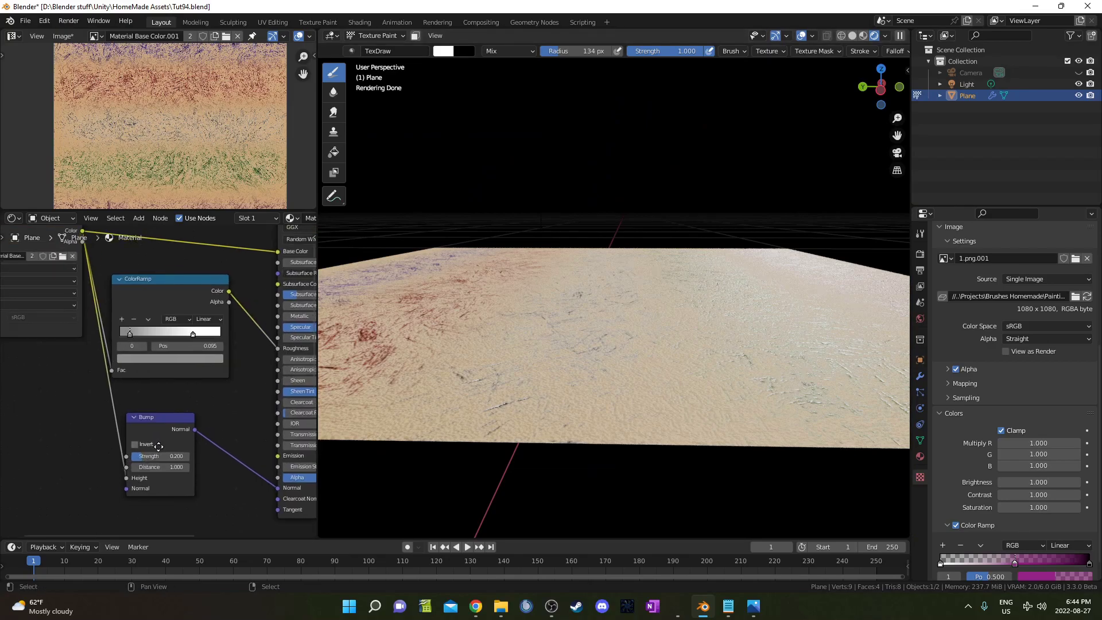
left_click_drag(171, 427, 167, 428)
middle_click_drag(688, 288, 693, 320)
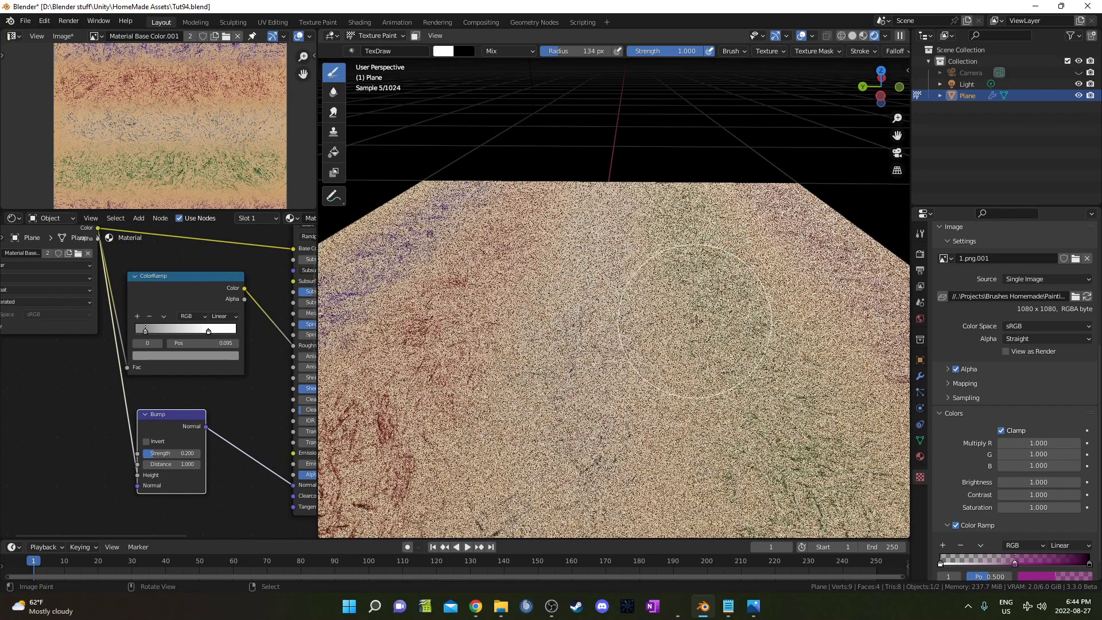